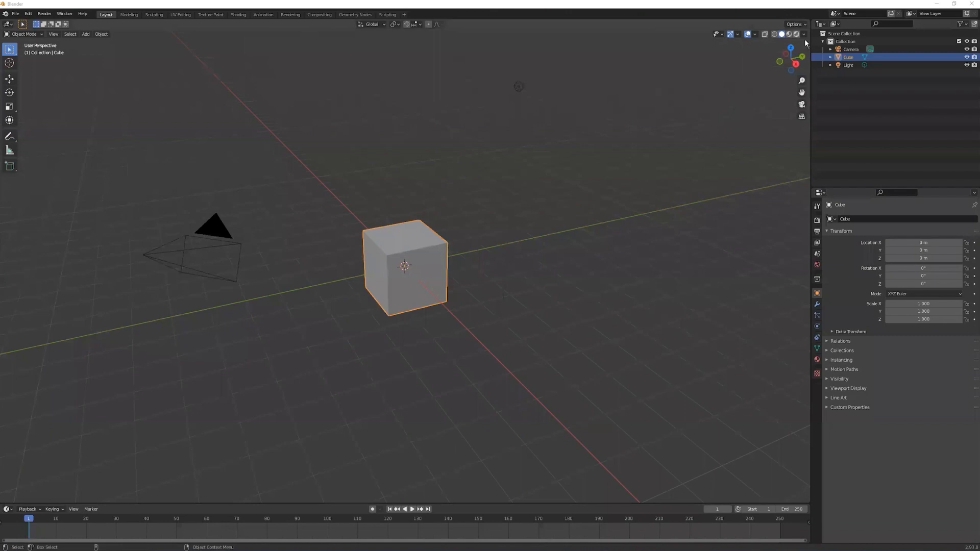
Step: Show the IMVU Studio Toolkit tools beside the 3D viewport and open the add-on preferences in a freely placed window
left_click(807, 44)
left_click(804, 131)
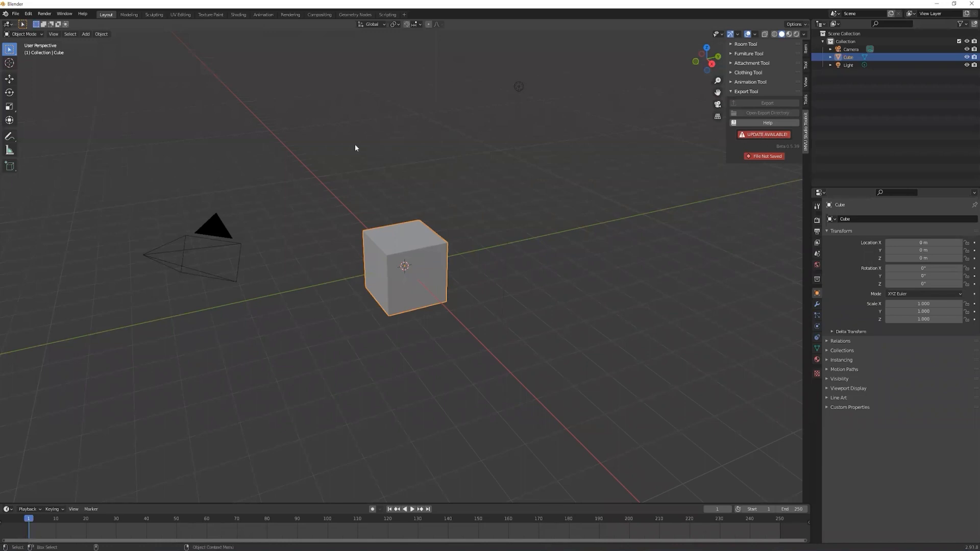
left_click(28, 14)
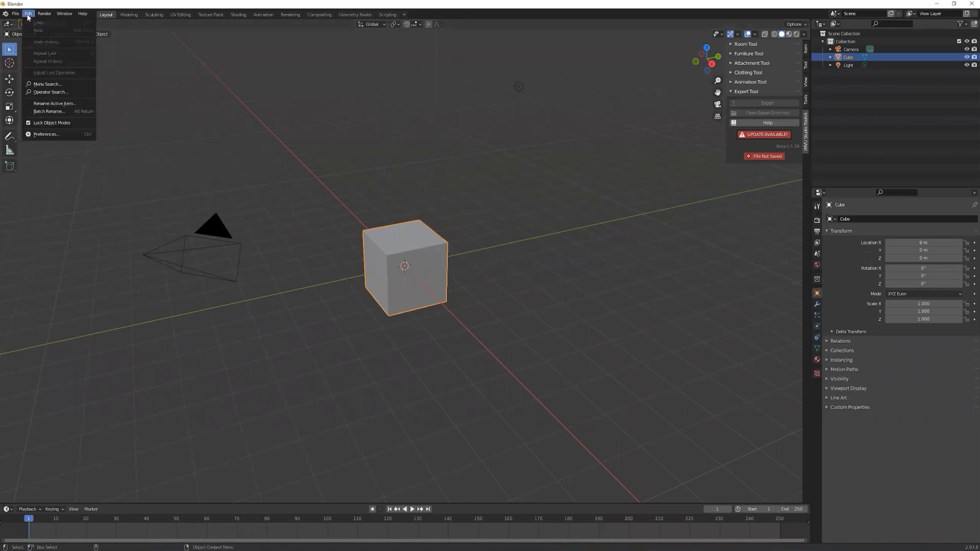
left_click(51, 135)
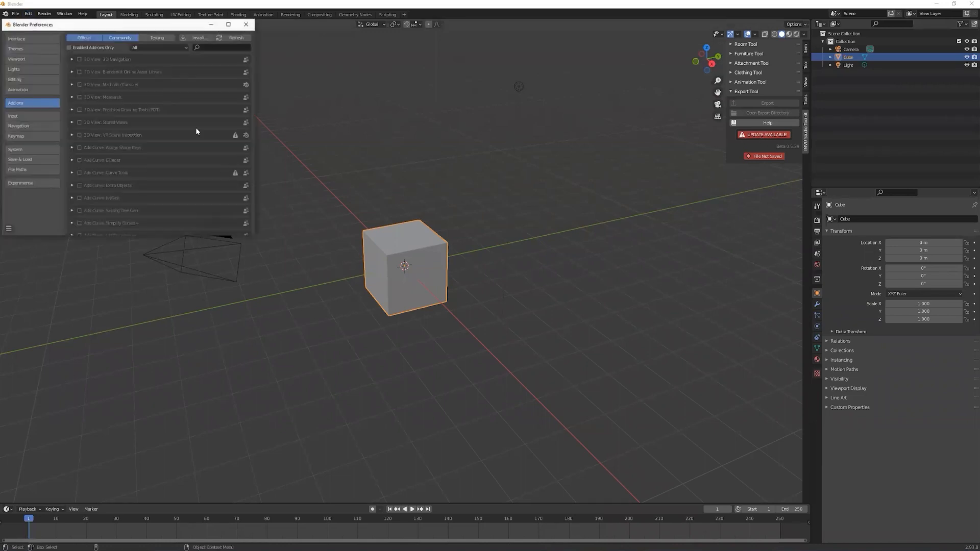
left_click_drag(134, 30, 395, 105)
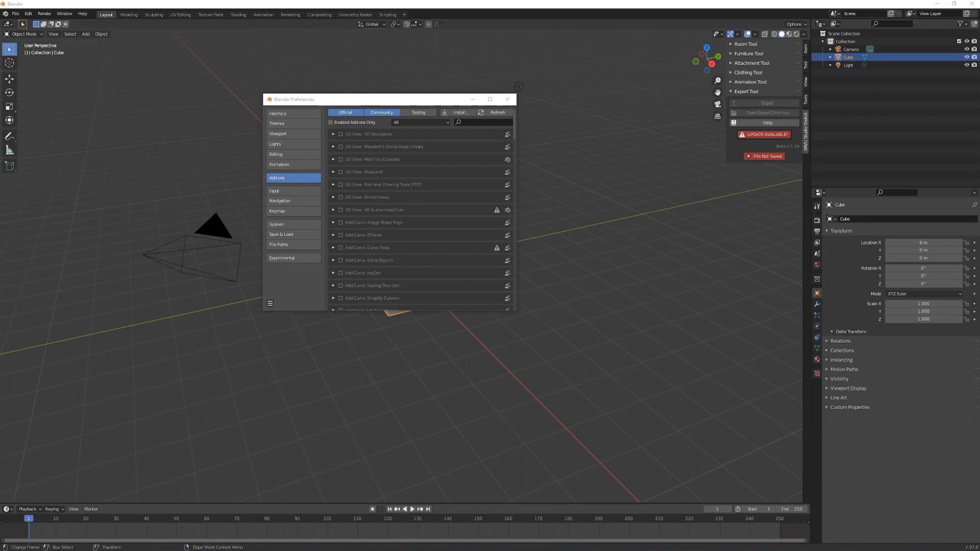
left_click_drag(433, 103, 442, 102)
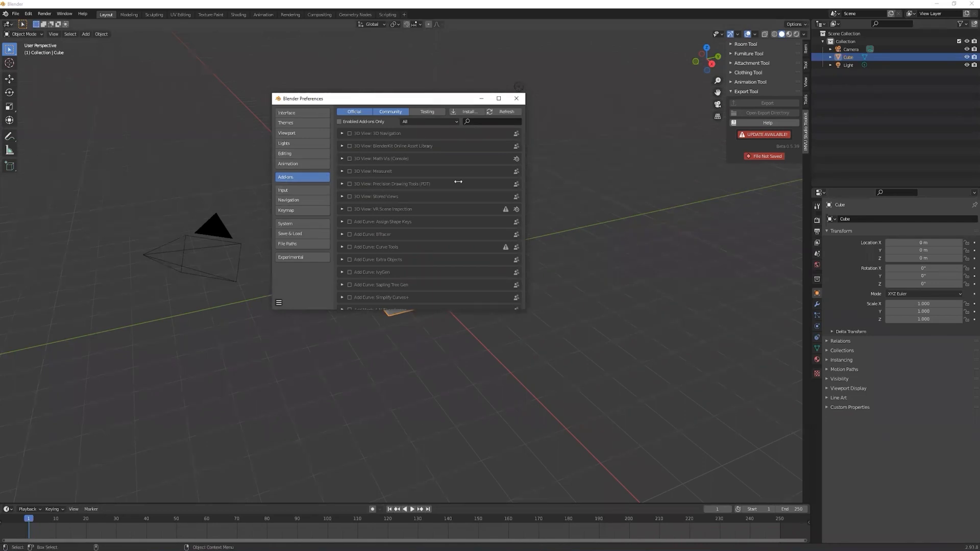
Step: Filter the enabled add-ons by "imvu" and remove the installed IMVU Studio Toolkit add-on
left_click(340, 122)
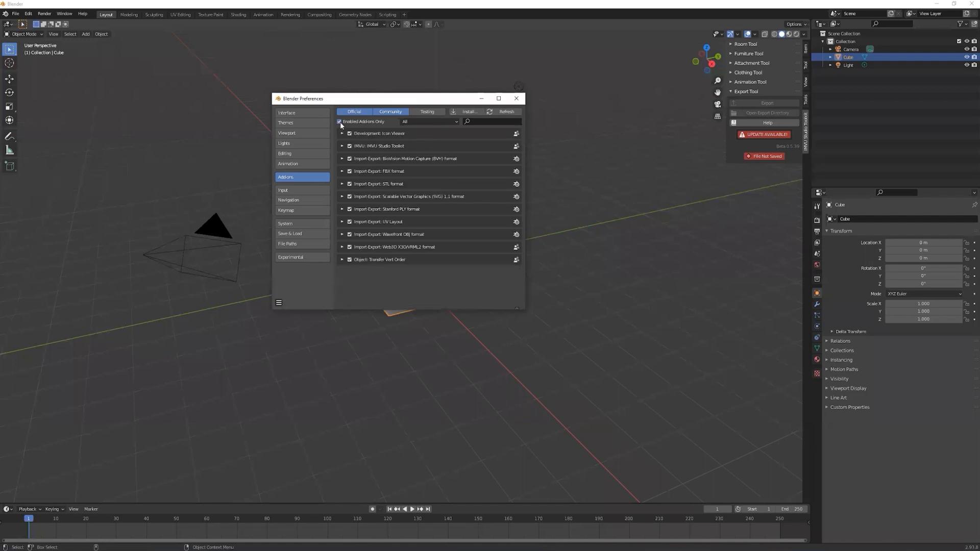
left_click(478, 123)
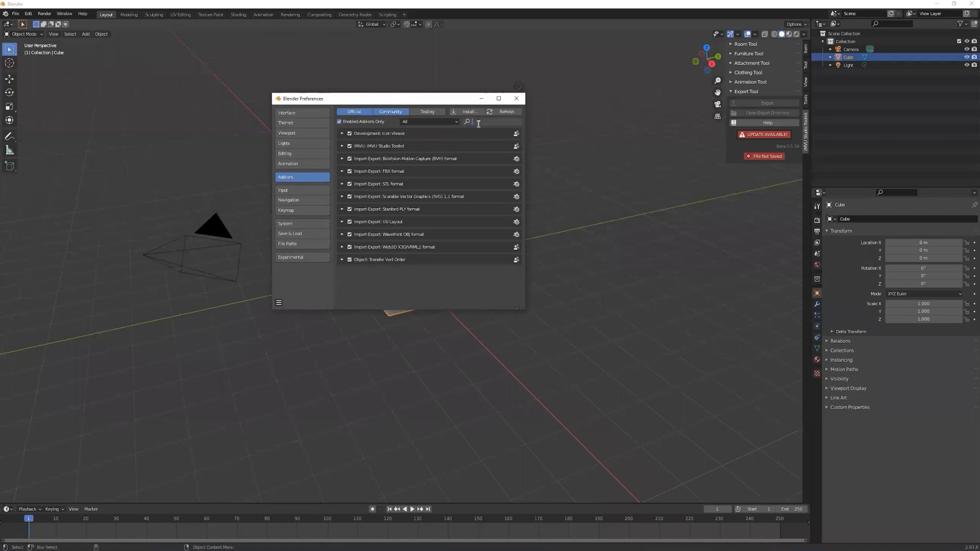
type("imvu")
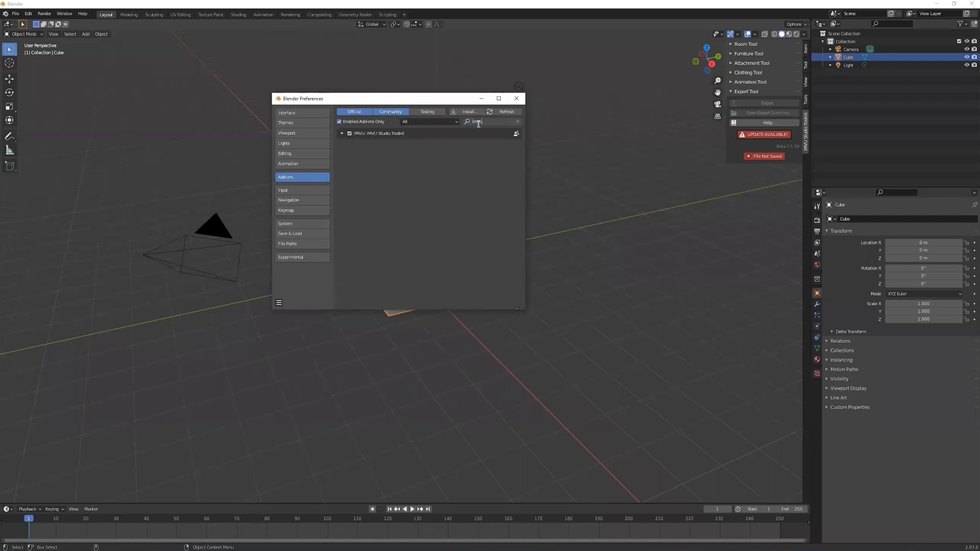
left_click(343, 134)
left_click(342, 134)
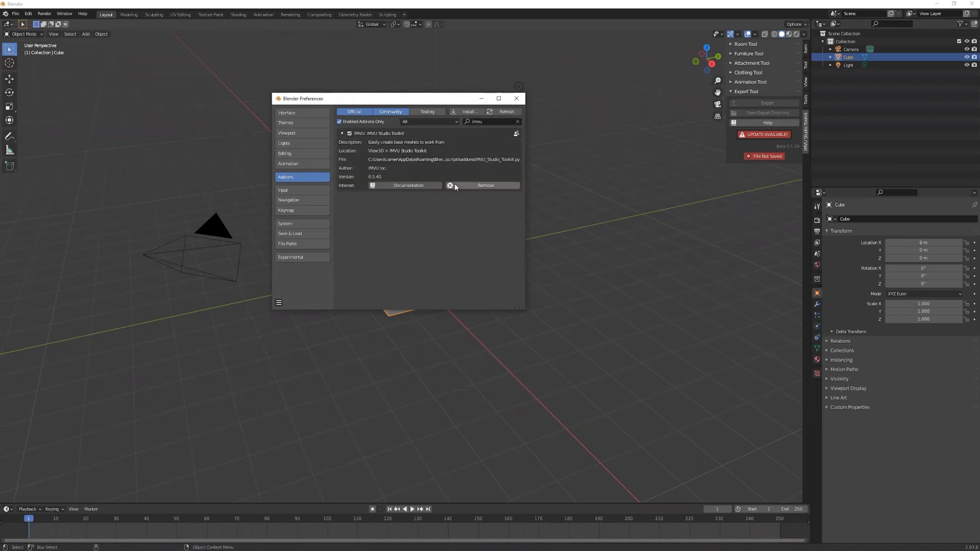
left_click(486, 184)
left_click(403, 220)
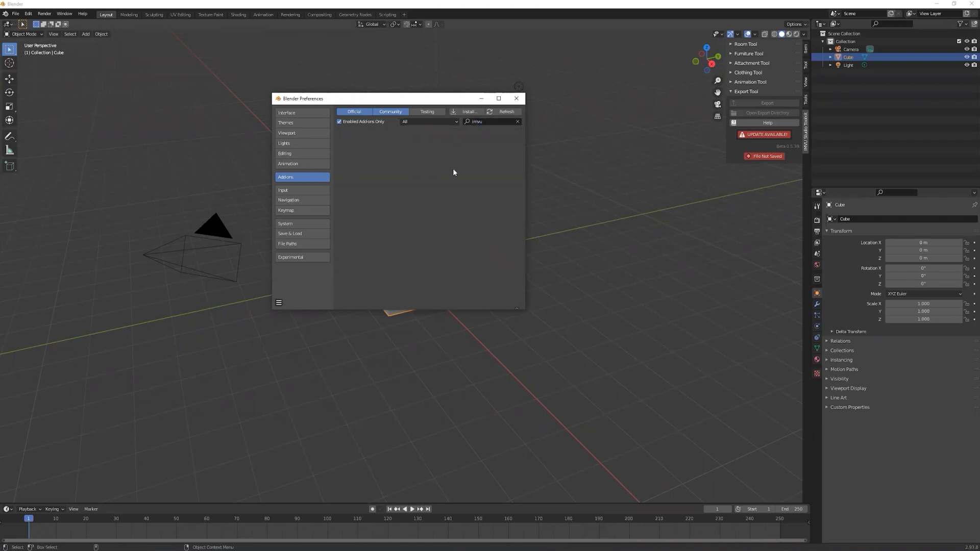
Step: Install the add-on from _Blender_Studio_Toolkit.zip in the desktop's IMVU_Studio_Toolkit folder and enable it
left_click(466, 113)
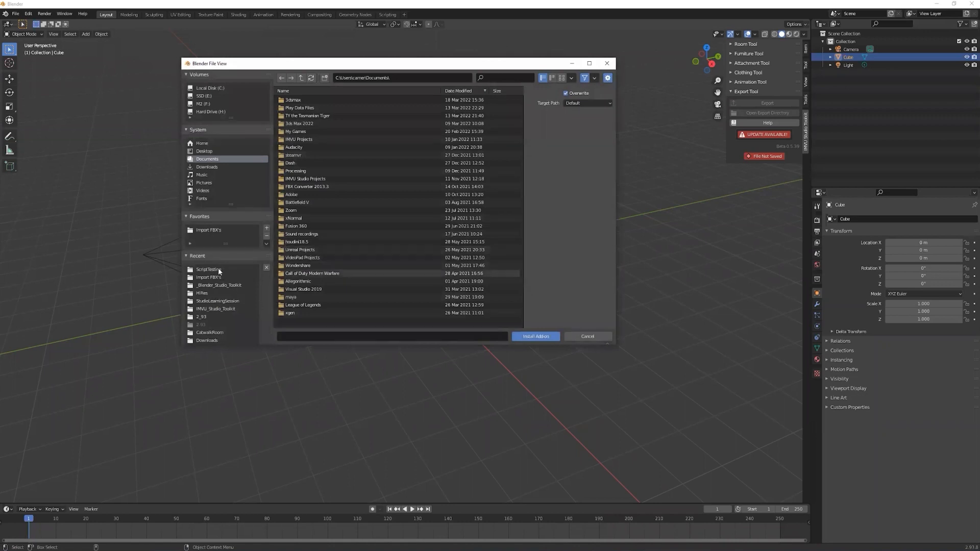
left_click(218, 269)
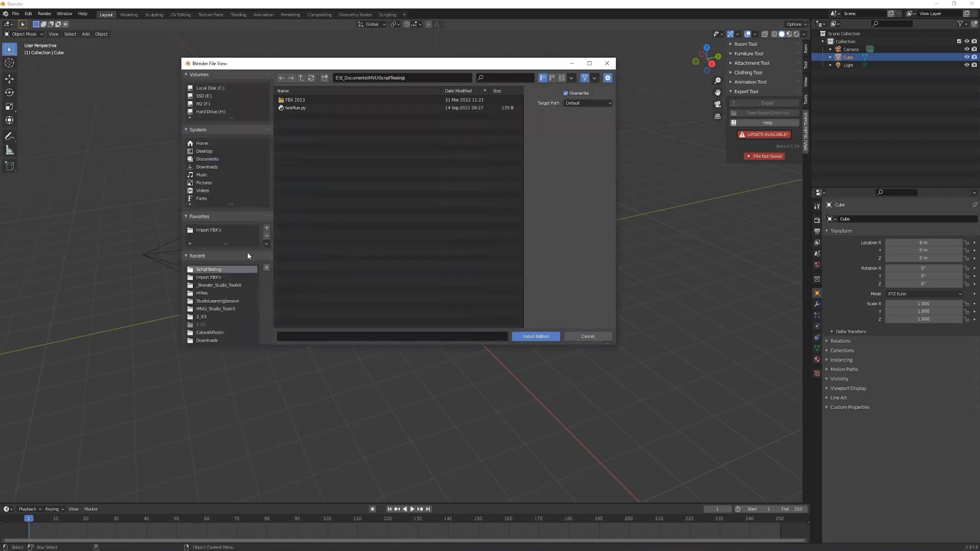
left_click(204, 151)
left_click(310, 100)
double_click(311, 100)
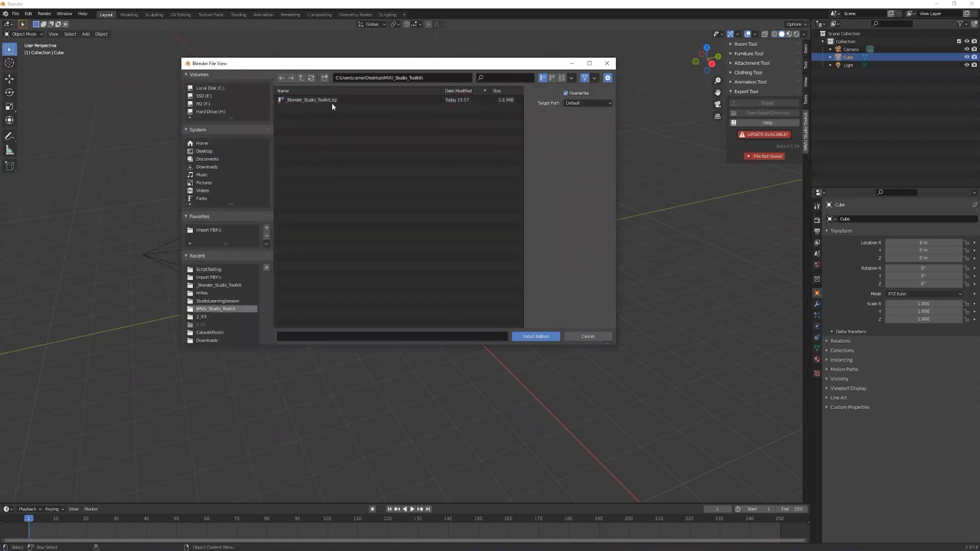
left_click(336, 101)
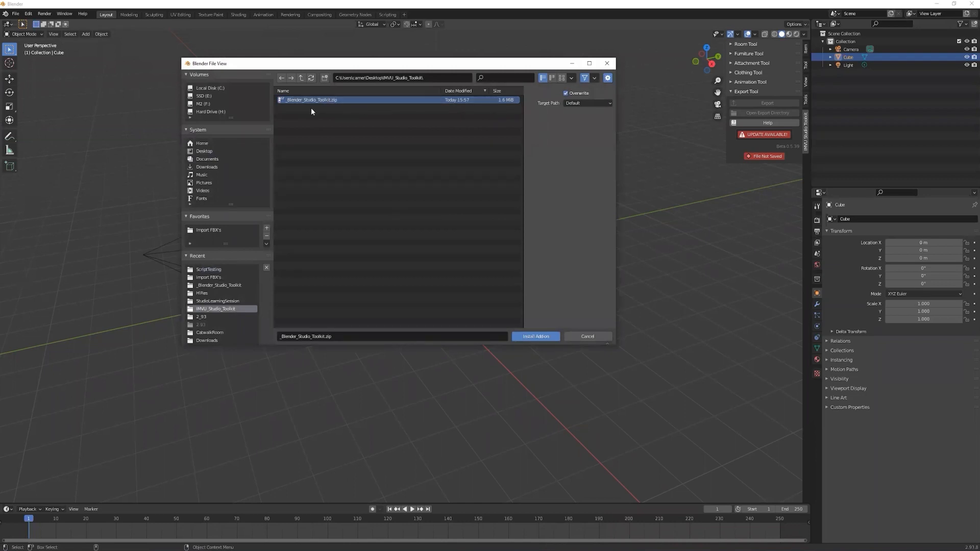
left_click(536, 337)
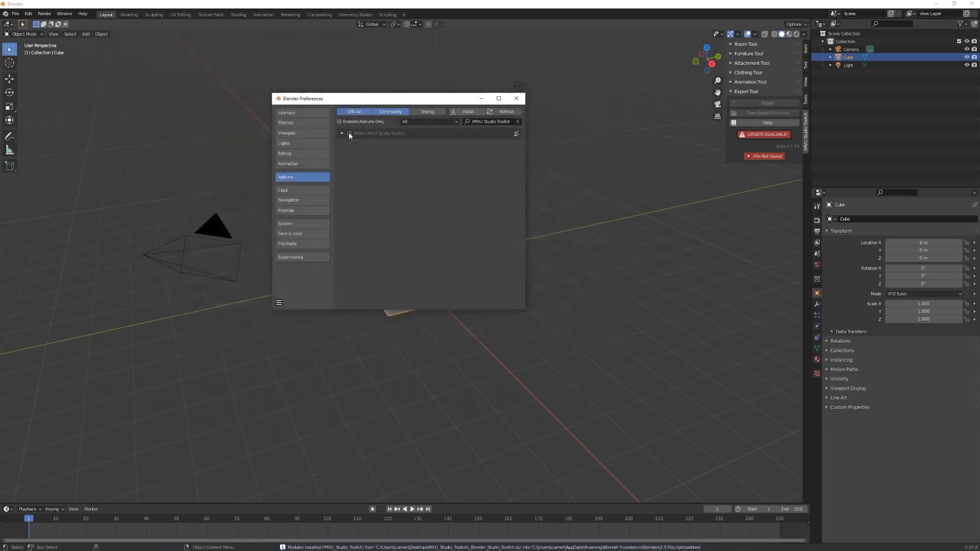
left_click(349, 135)
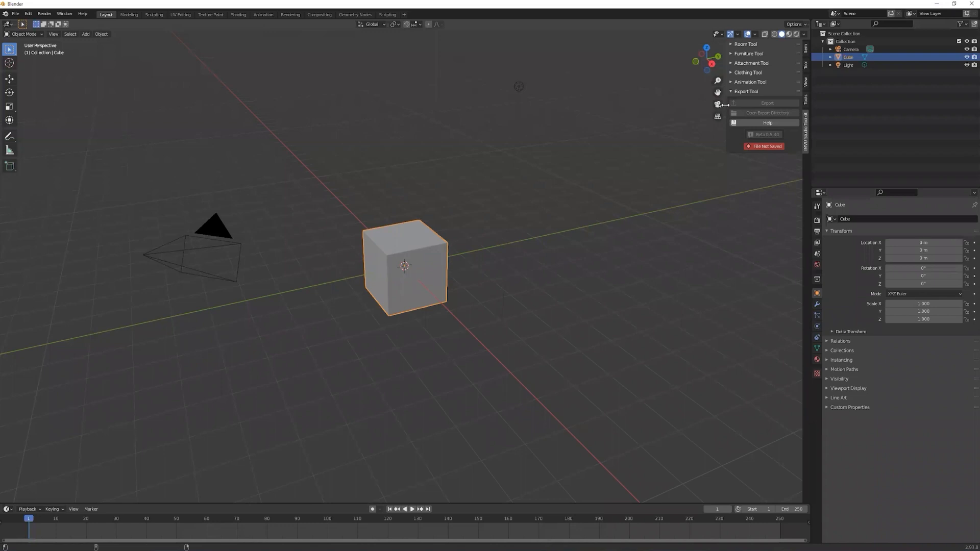
Step: Hide the viewport sidebar, show it again and expand the toolkit's Room Tool section
left_click_drag(727, 118, 816, 104)
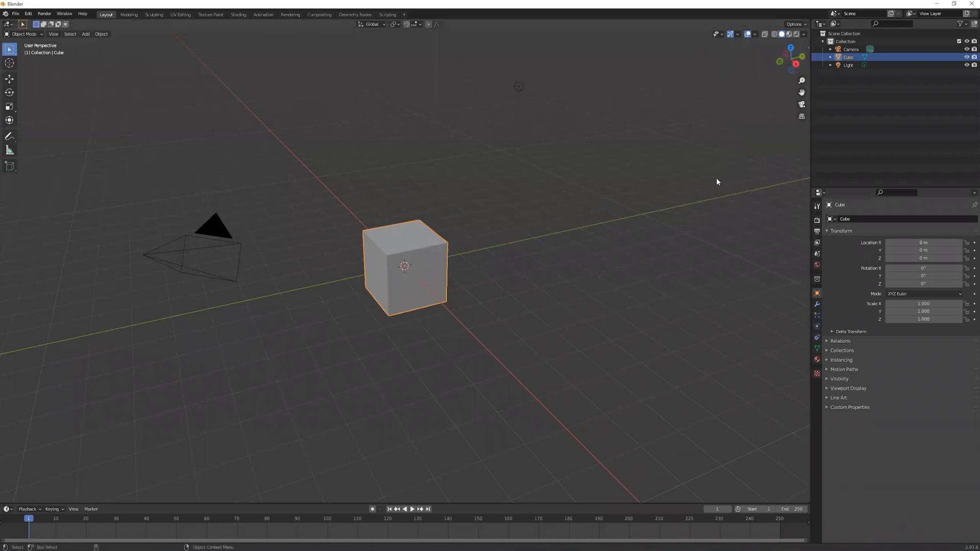
left_click(806, 53)
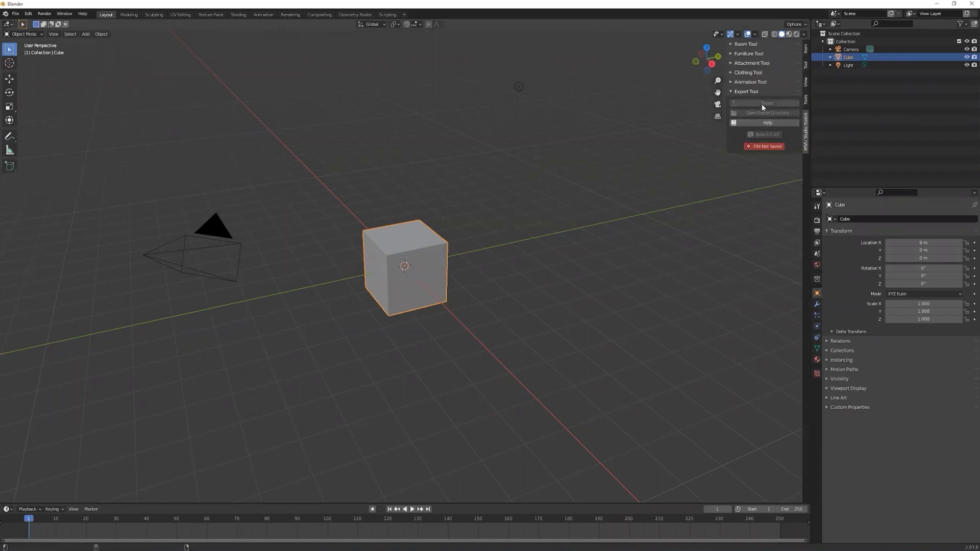
left_click(748, 44)
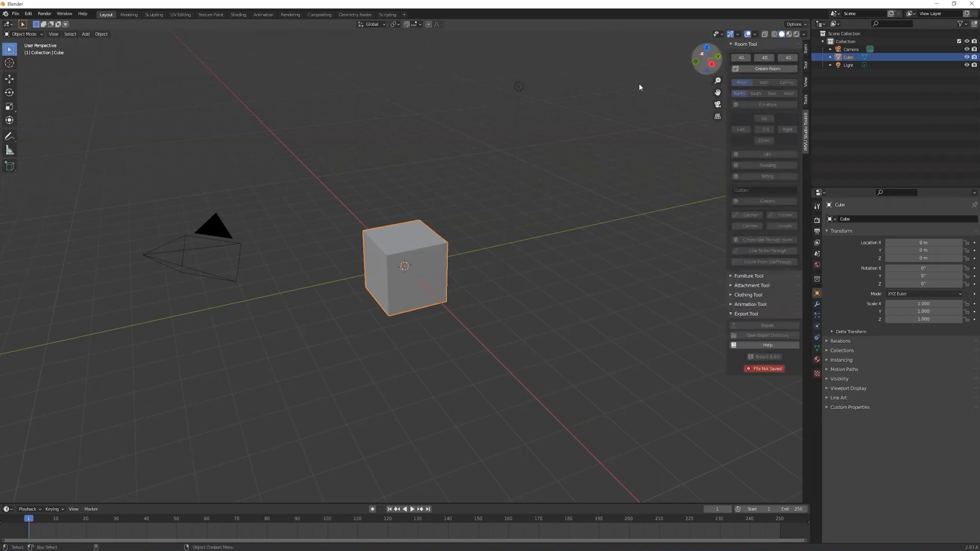
Step: Size the room reference to 40.75 by 38.47 by 25.57 and create the room from it
scroll(510, 286, "down", 6)
scroll(508, 304, "down", 3)
middle_click_drag(492, 289, 516, 278)
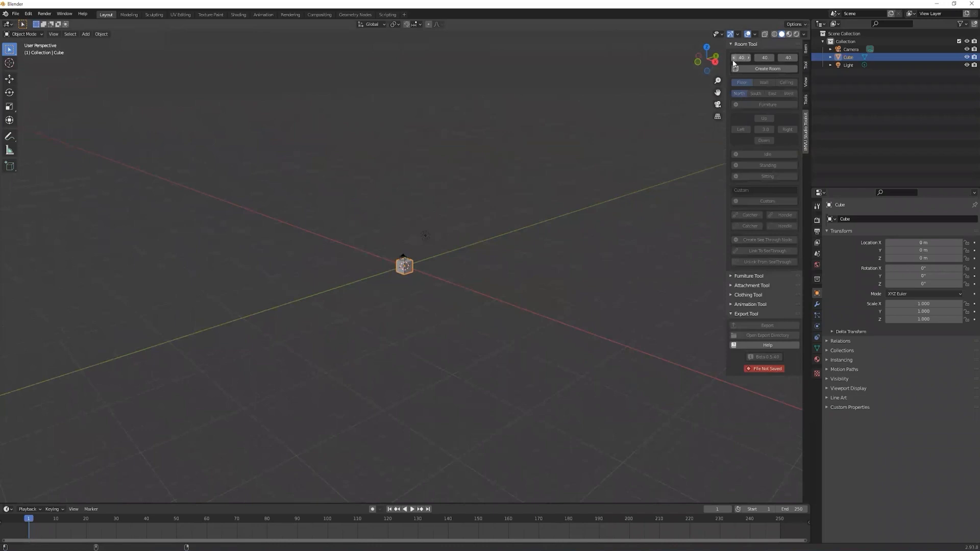
mouse_move(715, 62)
left_mouse_down()
mouse_move(746, 58)
mouse_move(695, 58)
mouse_move(749, 57)
mouse_move(657, 68)
mouse_move(727, 59)
left_mouse_up()
left_click_drag(794, 58, 668, 127)
middle_click_drag(668, 129, 391, 196)
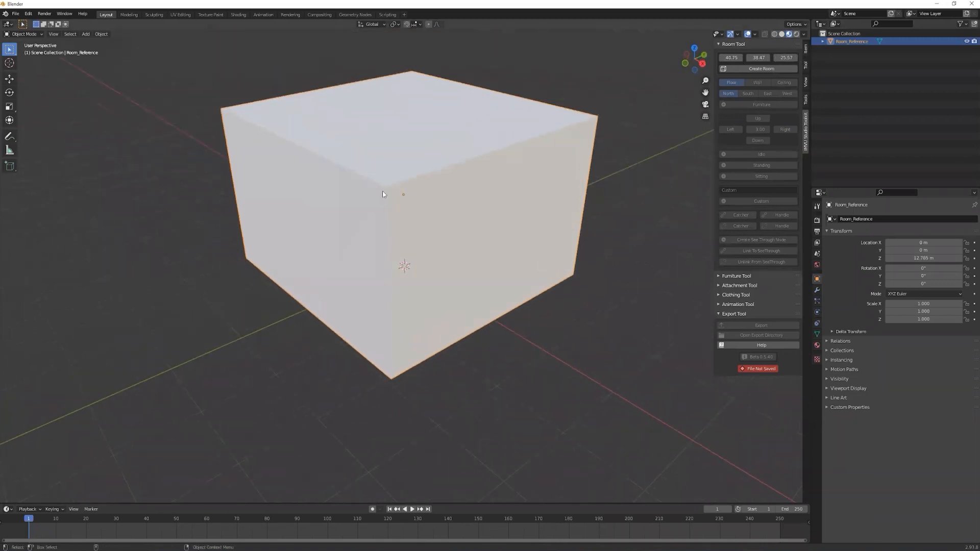
left_click(766, 68)
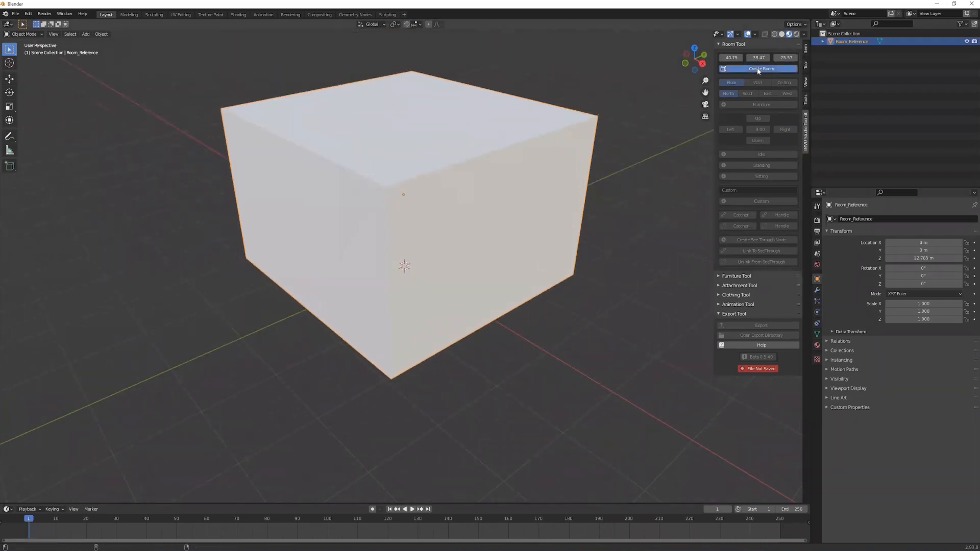
Step: Inspect the generated room and select the blue-and-black scale cube on its floor
middle_click_drag(449, 246, 392, 203)
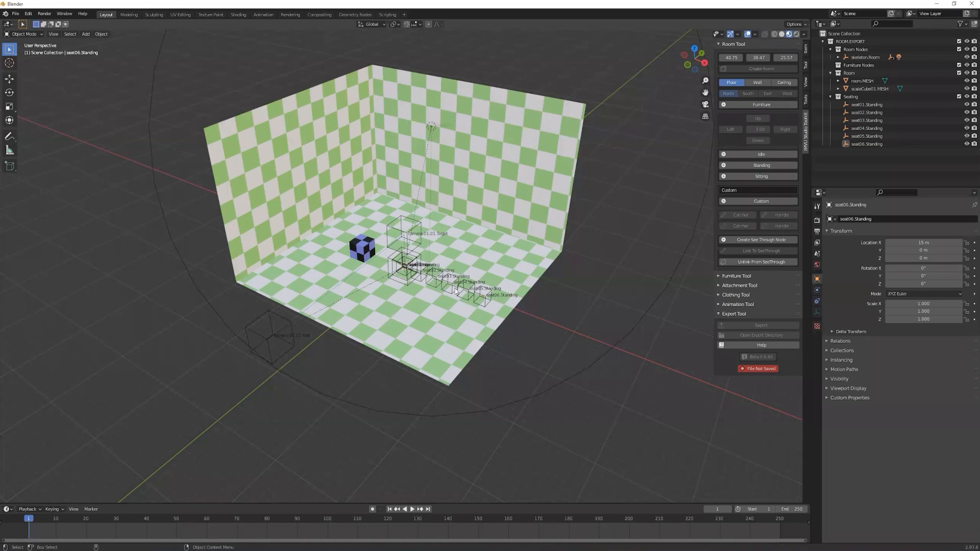
left_click(357, 255)
left_click(357, 256)
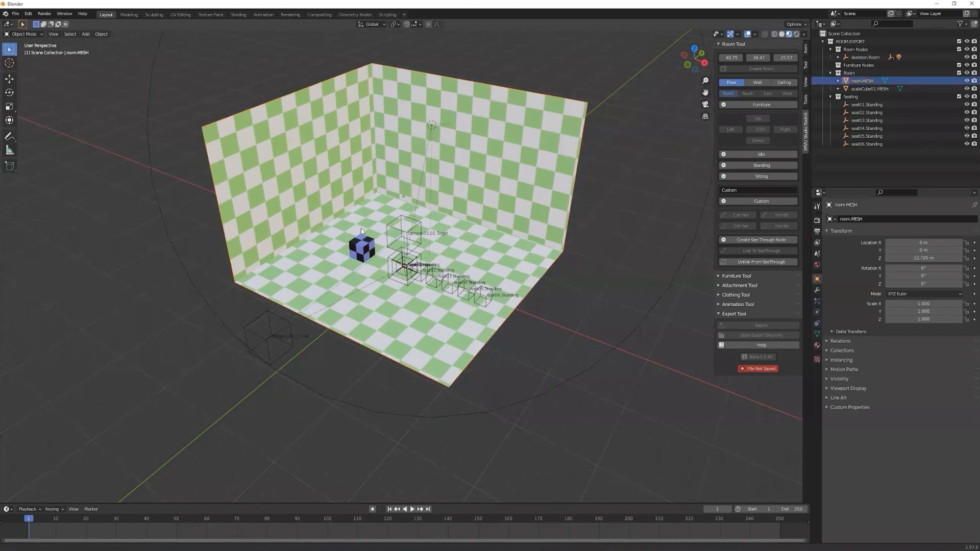
scroll(360, 257, "up", 1)
scroll(374, 266, "up", 3)
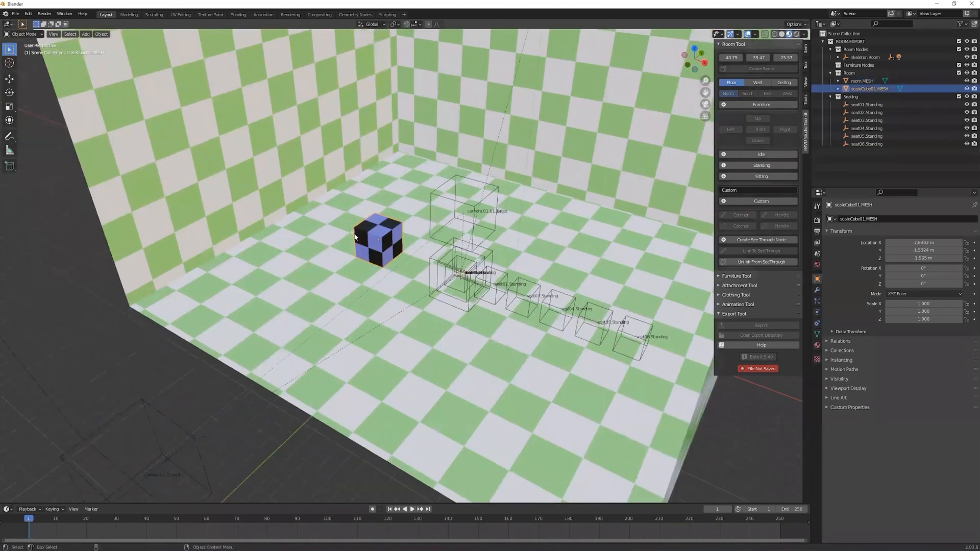
scroll(386, 252, "down", 4)
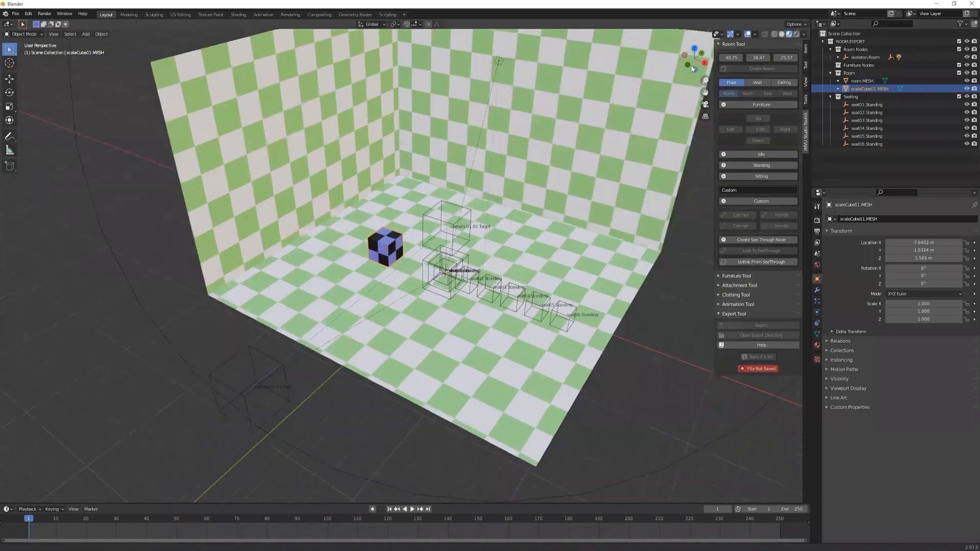
mouse_move(730, 58)
left_mouse_down()
mouse_move(494, 65)
mouse_move(744, 50)
mouse_move(724, 68)
mouse_move(812, 67)
mouse_move(732, 66)
left_mouse_up()
key("ctrl+z")
key("ctrl+z")
key("ctrl+z")
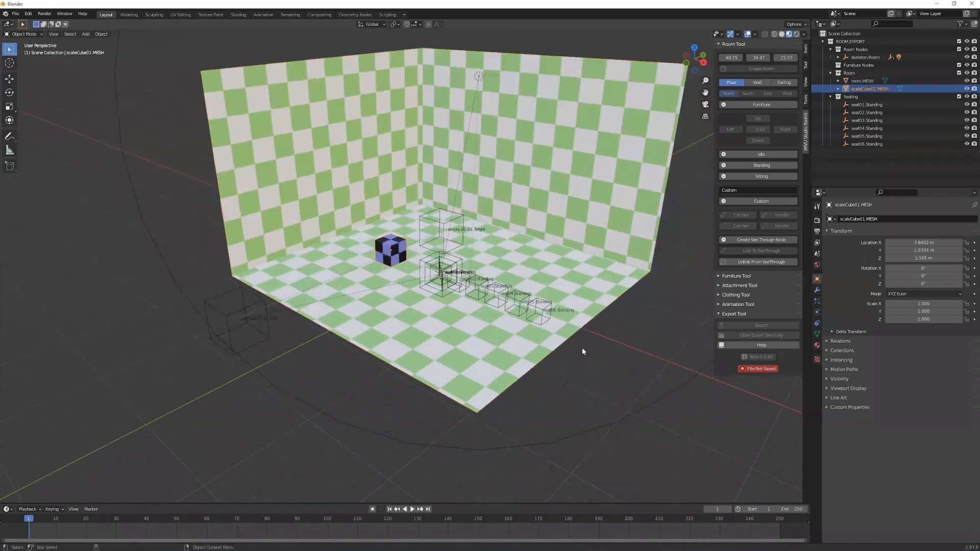
key("ctrl+z")
key("ctrl+z")
Step: Resize the generated room, setting its first dimension to 45.37 and its height to 23.56
left_click_drag(731, 57, 780, 58)
left_click_drag(718, 81, 720, 93, "alt")
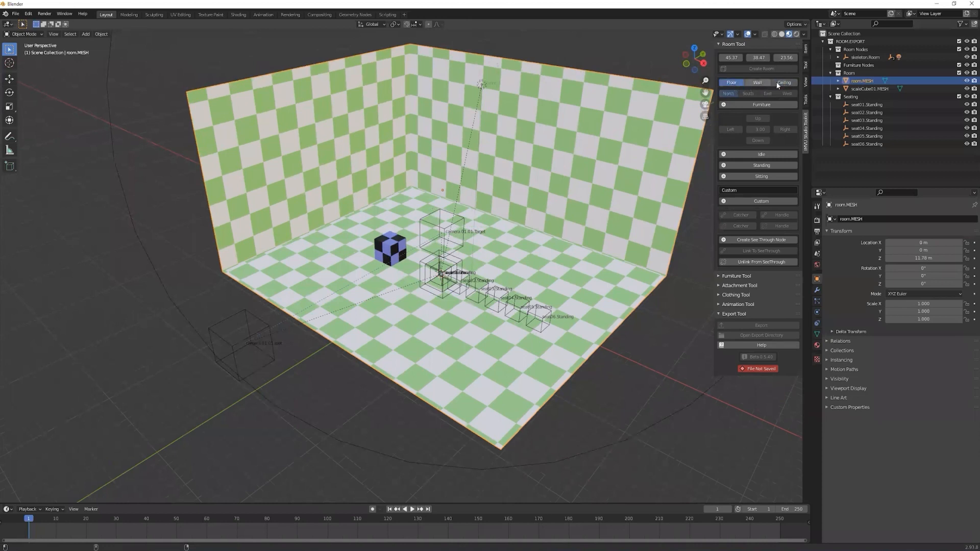
Step: Add a floor furniture node and move it across the floor to about X 7.3 m, Y 11.2 m
left_click(746, 104)
scroll(450, 220, "up", 4)
scroll(456, 232, "up", 4)
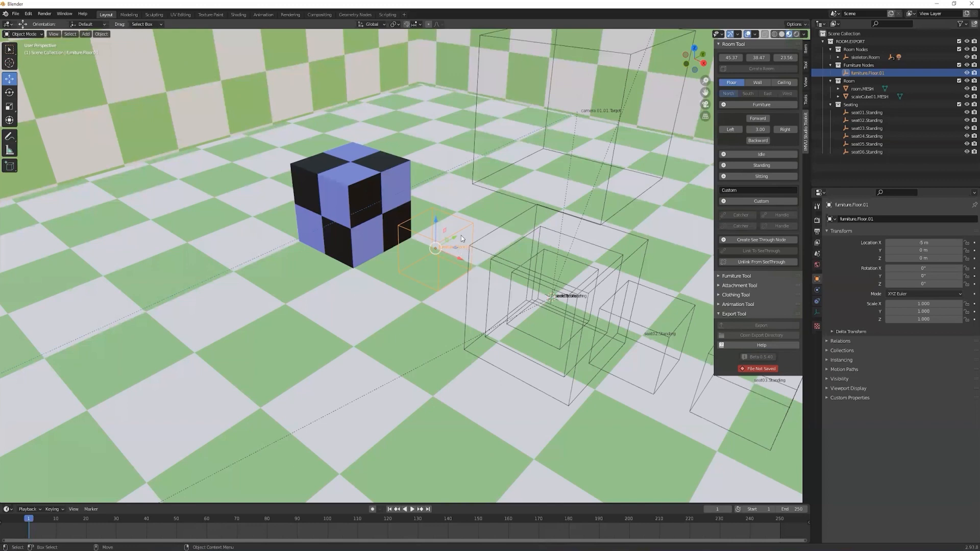
scroll(465, 364, "down", 2)
scroll(465, 364, "down", 4)
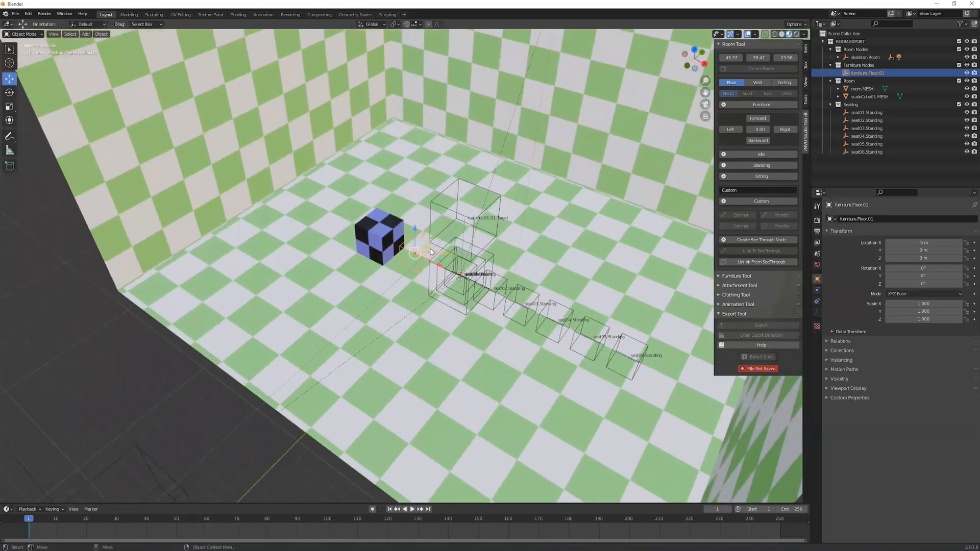
left_click_drag(434, 253, 589, 248)
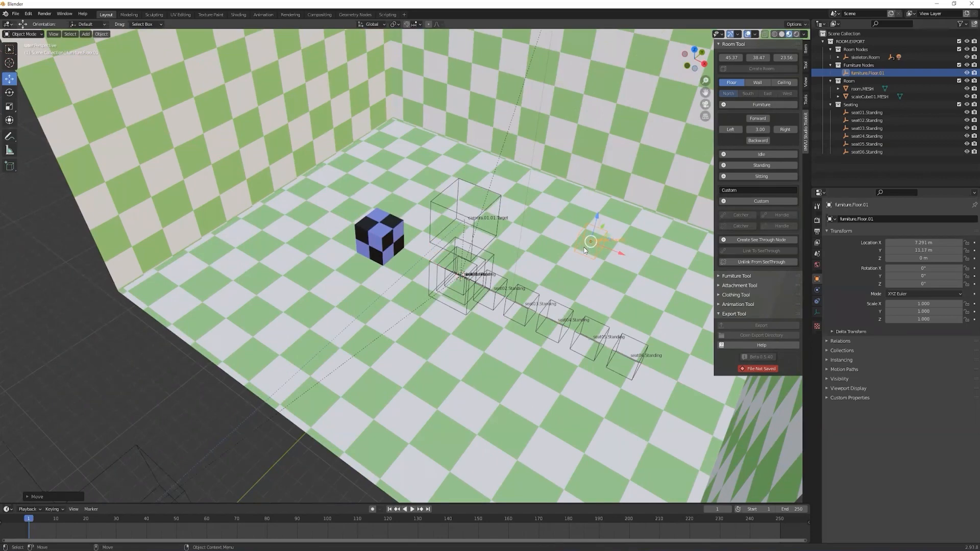
Step: Add a wall furniture node on the room's north wall
middle_click_drag(589, 249, 581, 280)
scroll(581, 280, "down", 6)
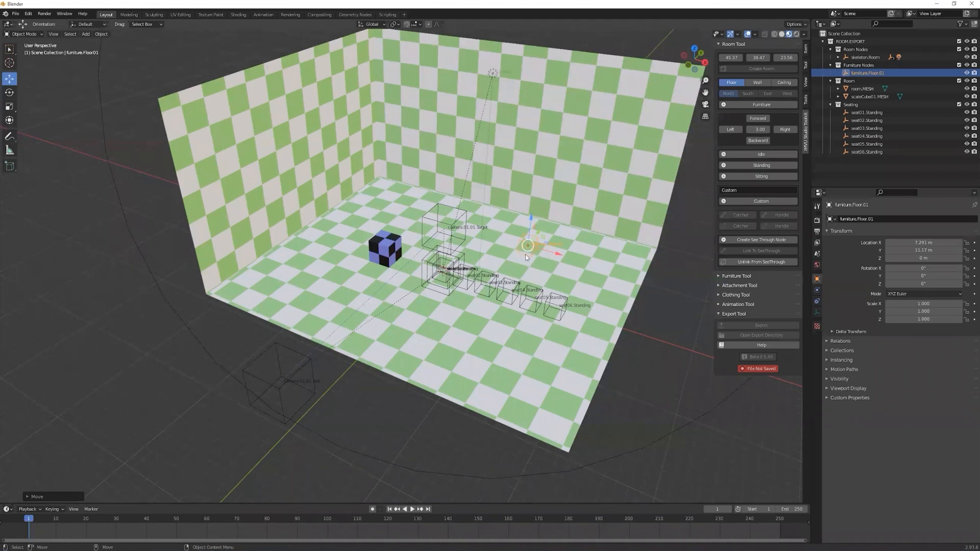
middle_click_drag(469, 220, 448, 246, "shift")
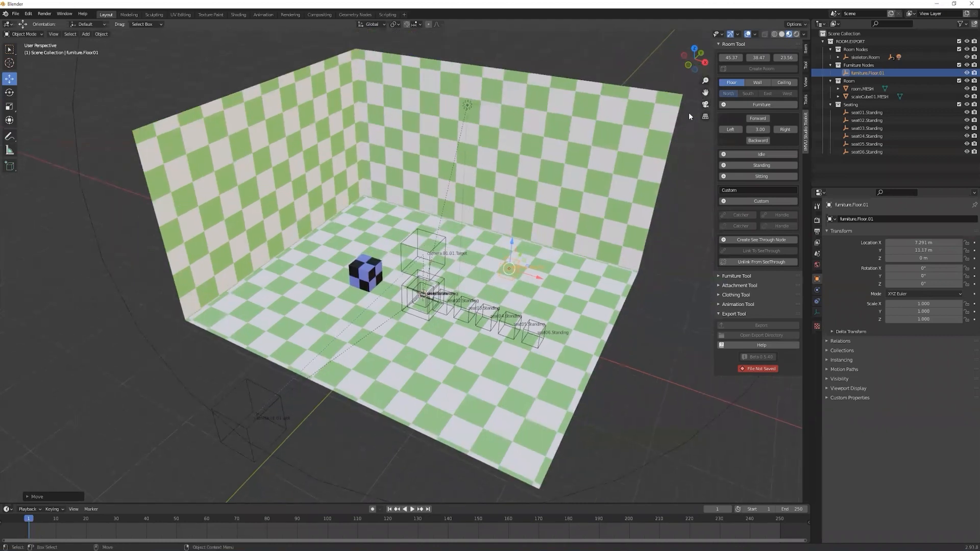
left_click(757, 83)
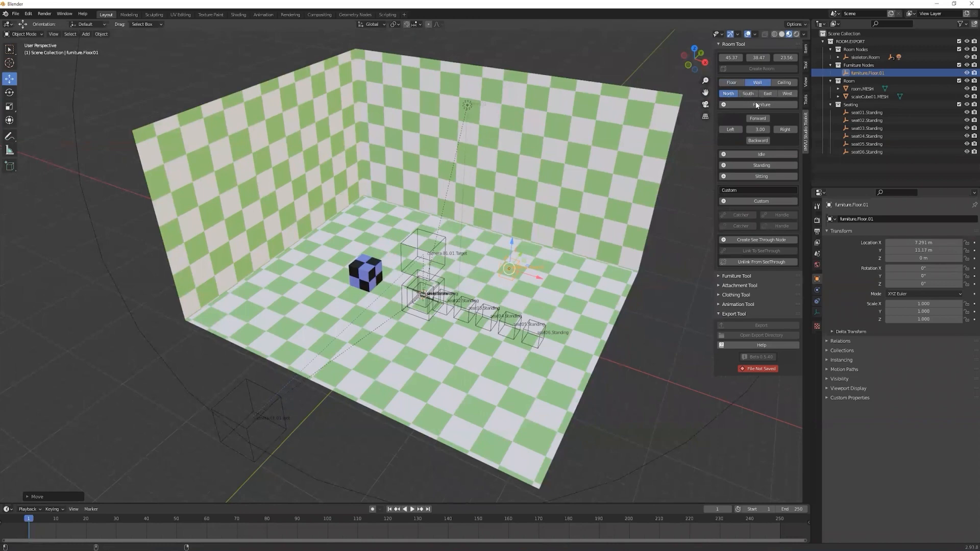
left_click(760, 105)
middle_click_drag(480, 176, 501, 174)
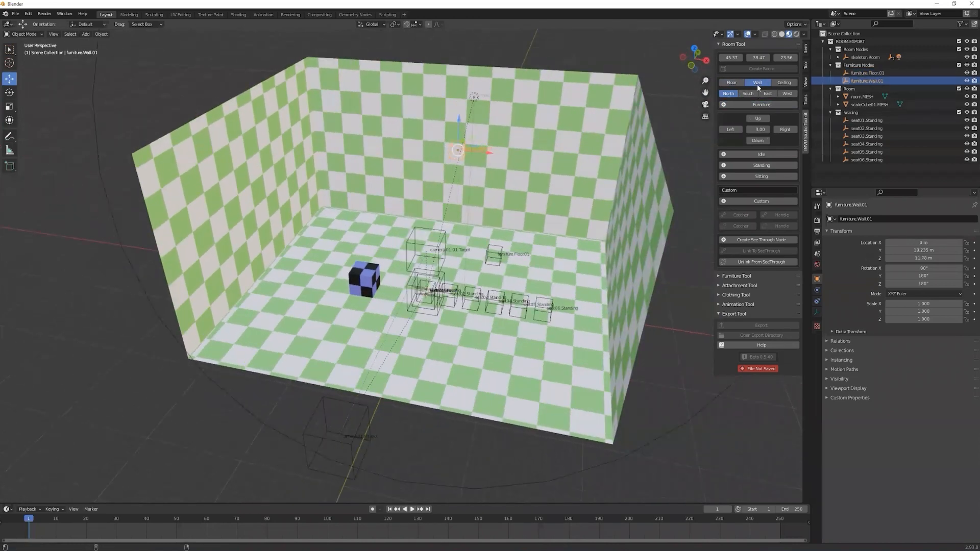
Step: Switch the transform orientation to Local for the north wall's furniture node
scroll(476, 153, "up", 5)
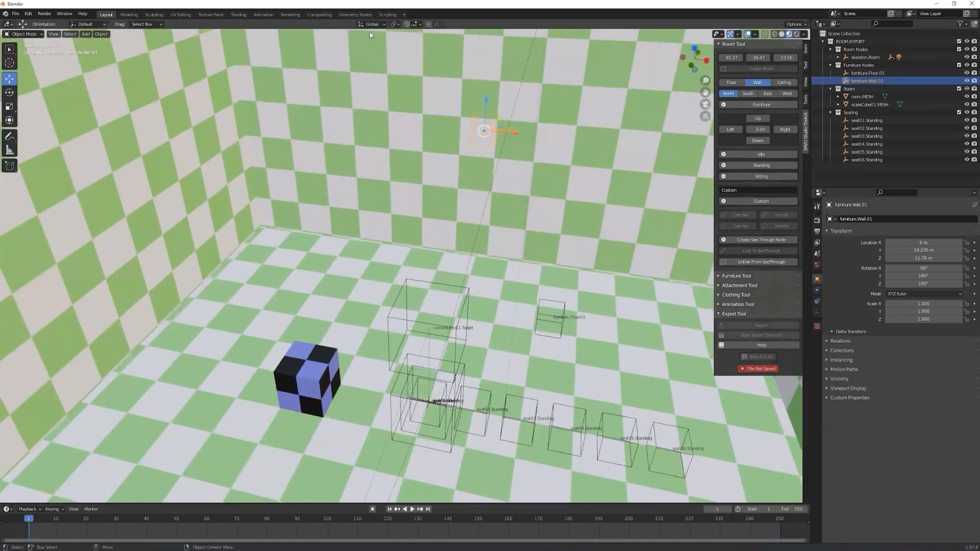
left_click(370, 24)
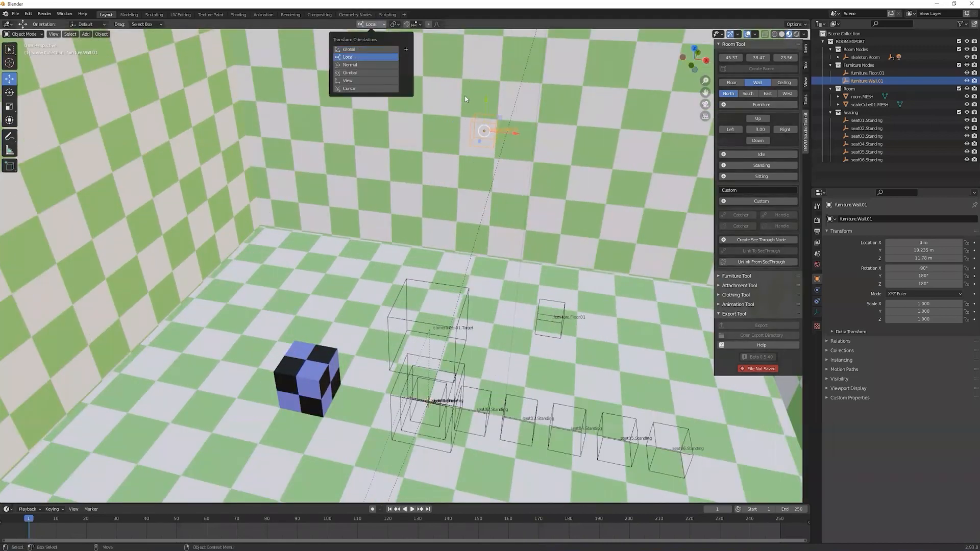
left_click(358, 60)
Step: Add one wall furniture node each on the south, east and west walls, and select the east wall's node
middle_click_drag(398, 128, 403, 217)
scroll(403, 217, "down", 4)
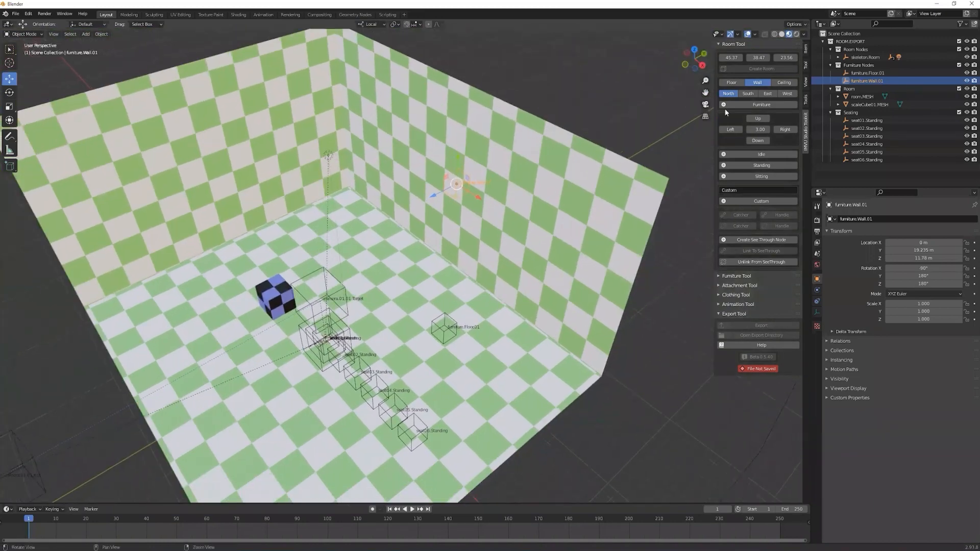
left_click(748, 94)
left_click(766, 105)
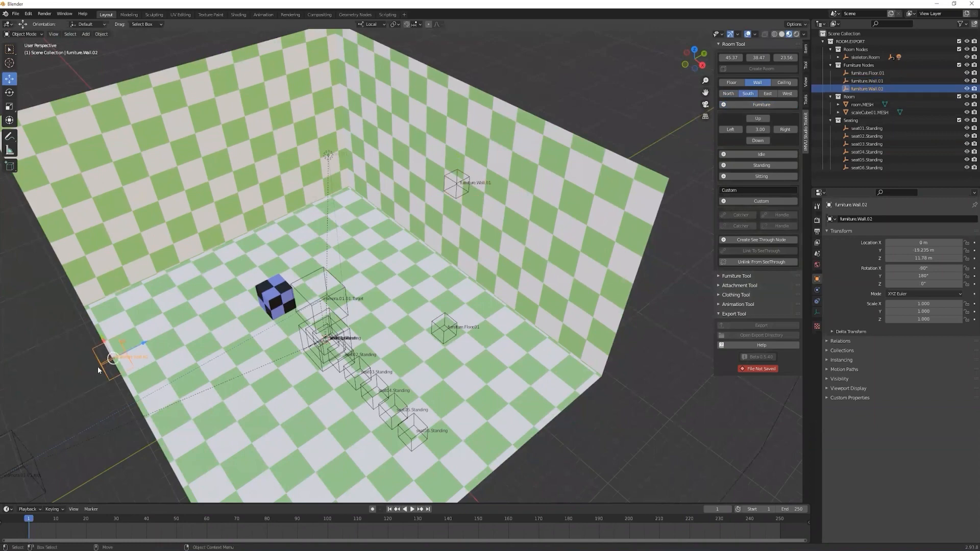
left_click(768, 93)
left_click(766, 105)
left_click(786, 95)
left_click(781, 104)
middle_click_drag(557, 315, 612, 300)
left_click(605, 305)
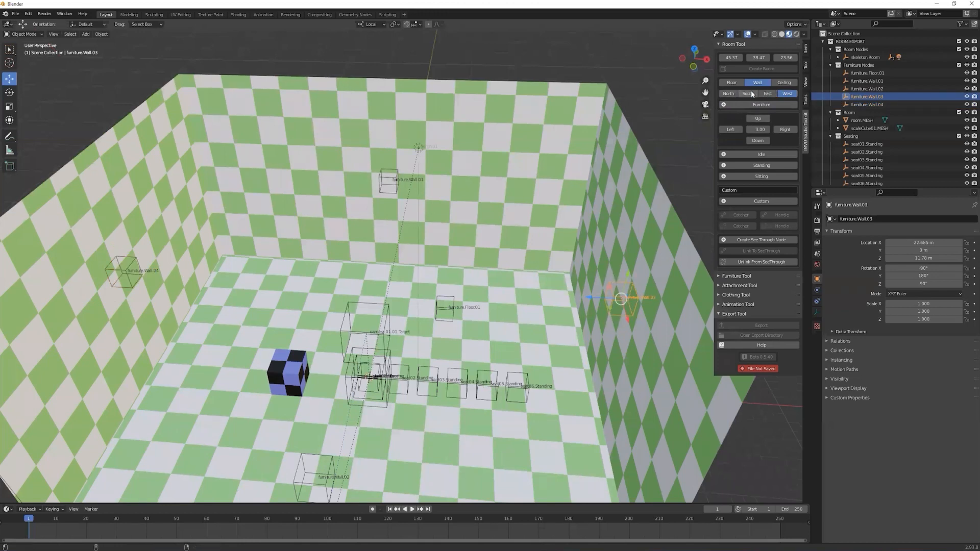
Step: Add a ceiling furniture node and bring the room's ceiling into view
left_click(781, 83)
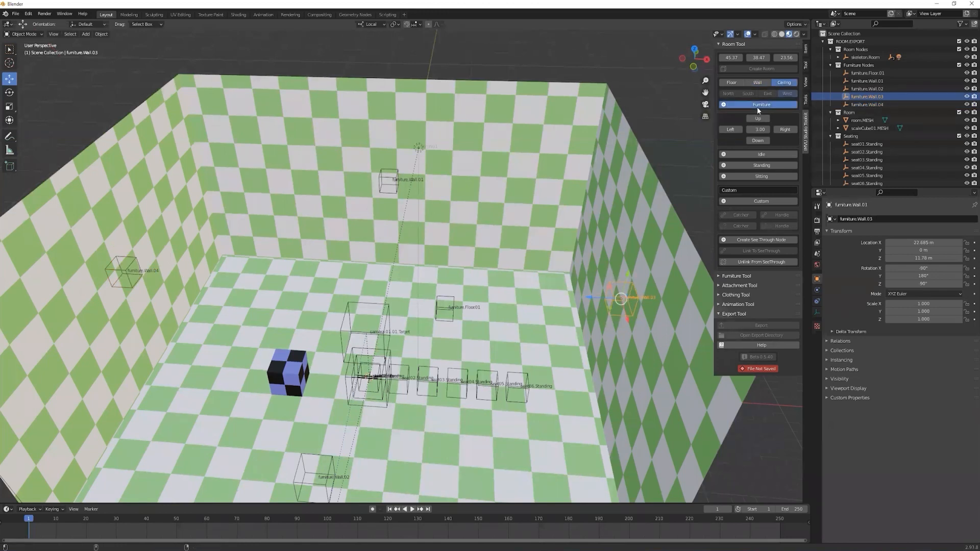
left_click(758, 105)
middle_click_drag(428, 215, 449, 184)
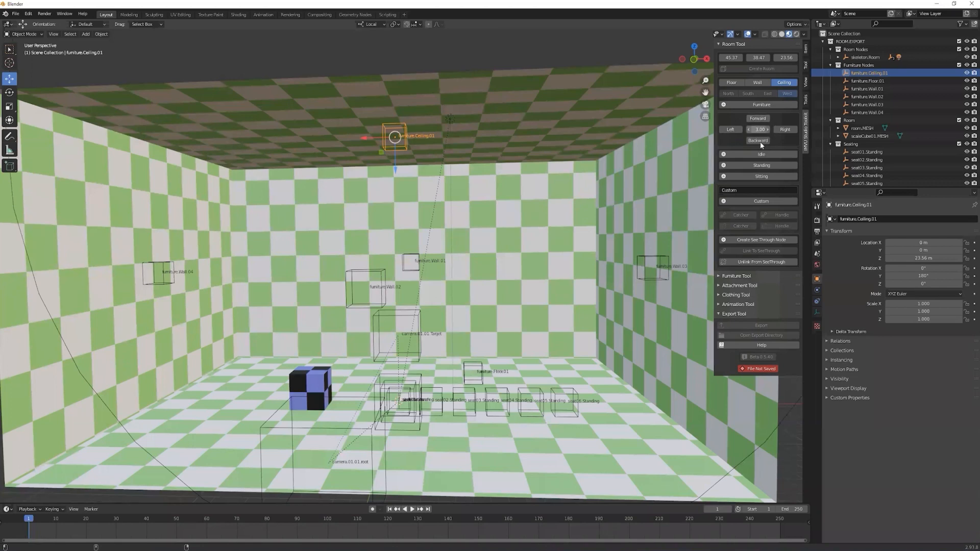
Step: Move the north wall's furniture node along the wall toward its upper-left corner, to about X -16.8 m, Z 18.3 m
left_click(418, 259)
middle_click_drag(310, 189, 383, 208, "shift")
scroll(382, 208, "up", 2)
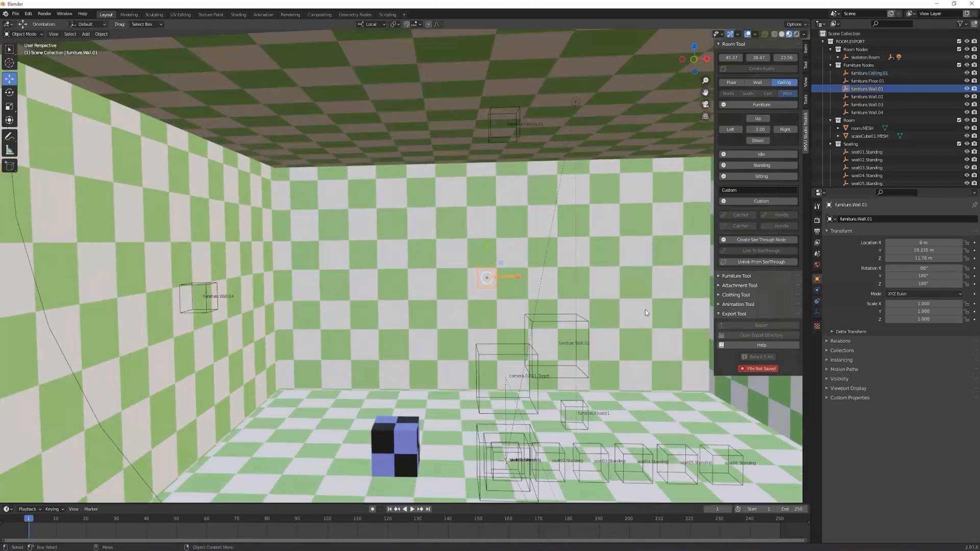
left_click_drag(501, 264, 335, 216)
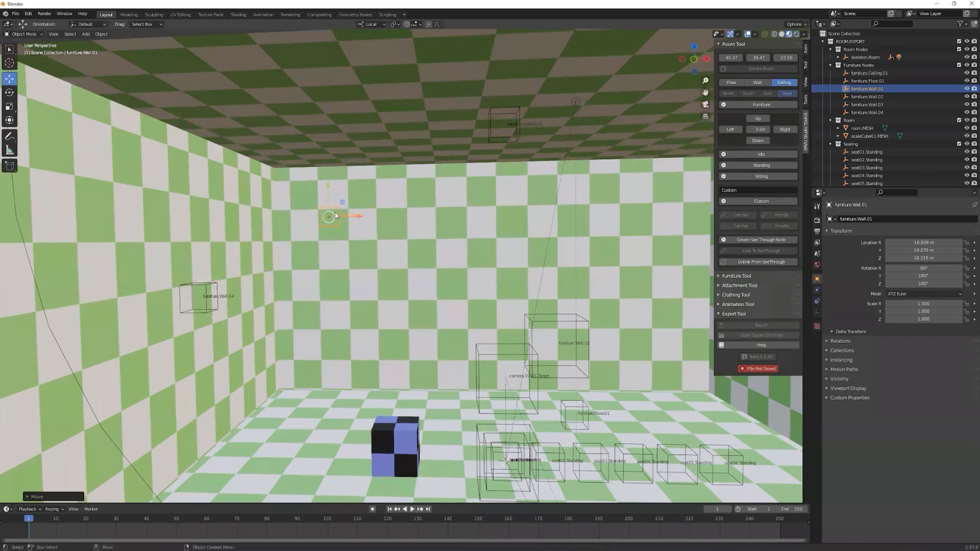
Step: Create five copies of the north wall node going straight down the wall at a spacing of 3.00
left_click(757, 141)
left_click(757, 141)
left_click(757, 141)
left_click(758, 140)
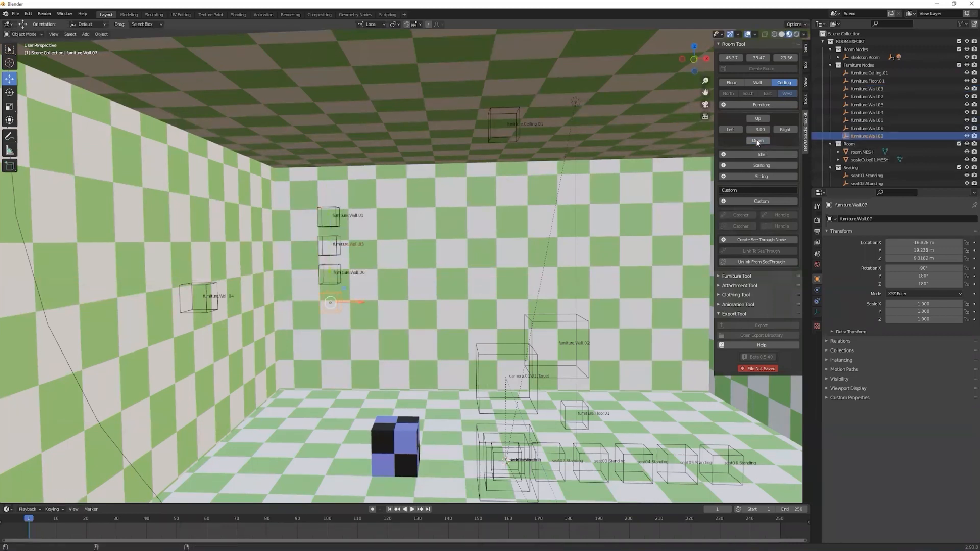
left_click(757, 141)
Step: Set the node copy spacing to 10, try one copy to the right of the lowest wall node, and delete that copy
left_click(758, 129)
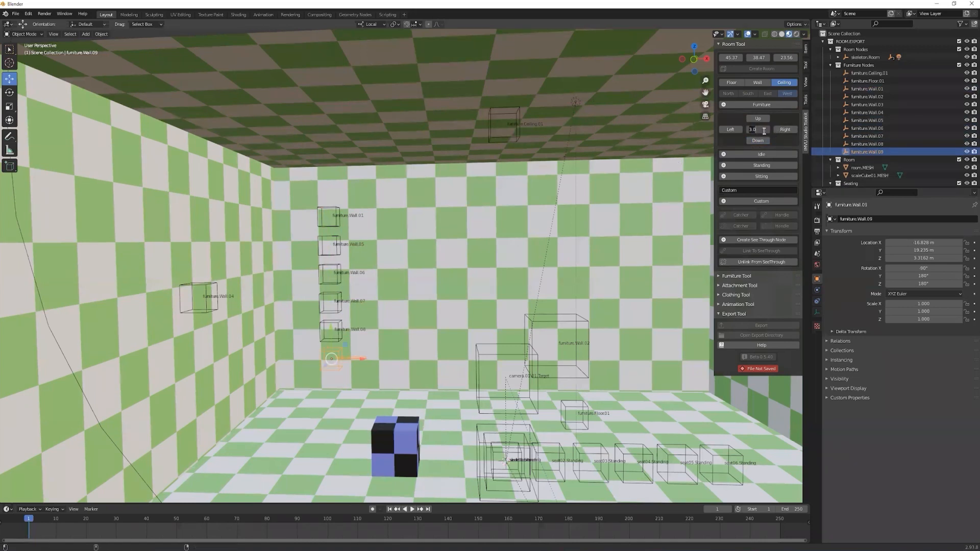
type("10")
key("Return")
left_click(781, 130)
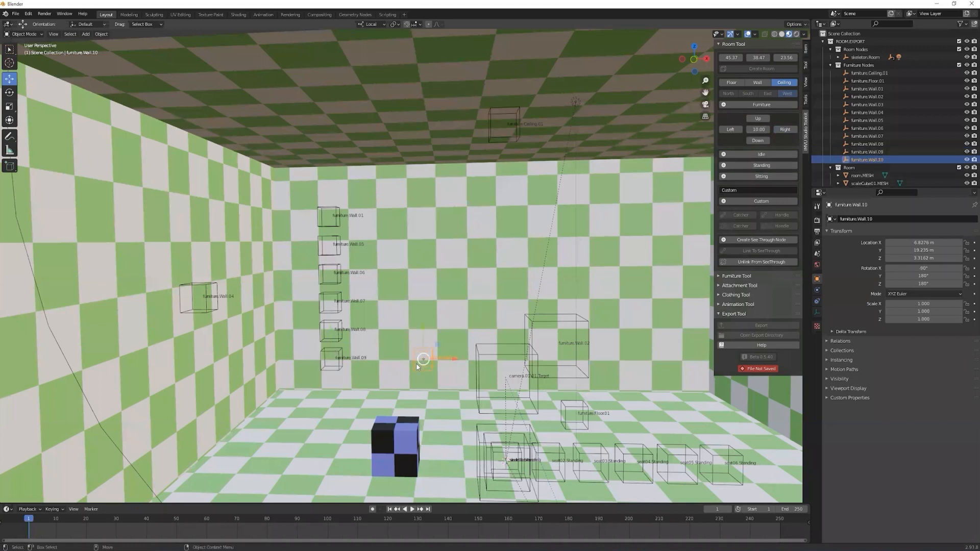
key("Delete")
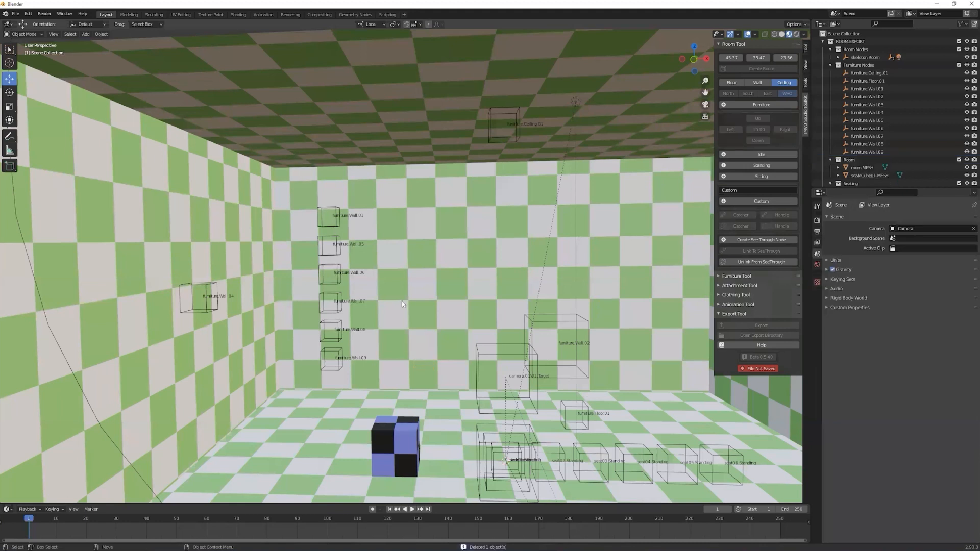
Step: Select the column of six north wall nodes and copy it three times to the right at a spacing of 10
left_click(332, 228)
left_click(333, 252, "shift")
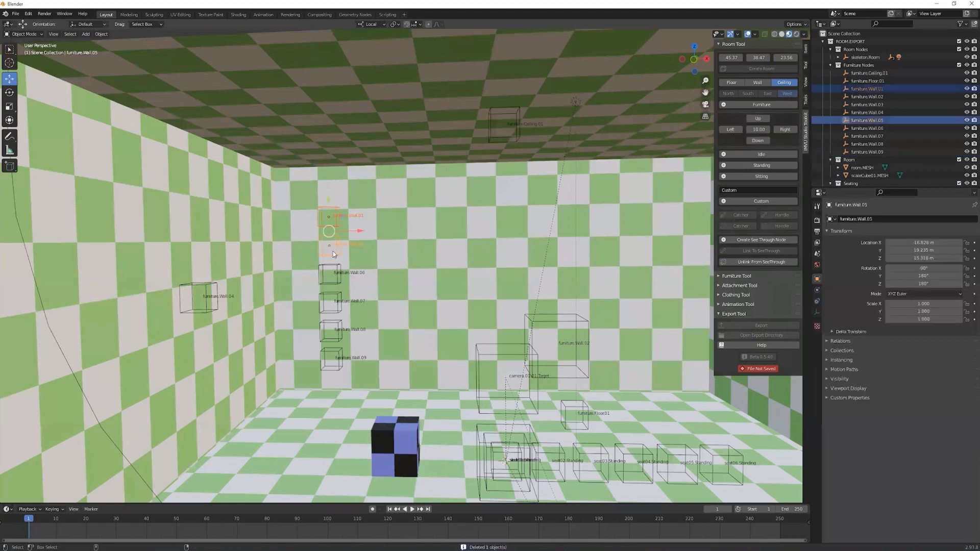
left_click(337, 278, "shift")
left_click(337, 324, "shift")
left_click(338, 308, "shift")
left_click(330, 302, "shift")
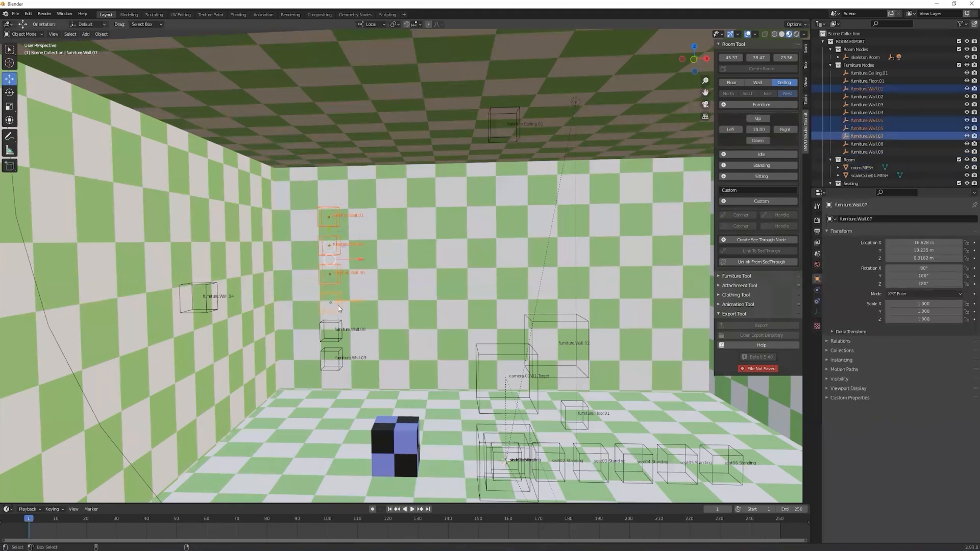
left_click(331, 331, "shift")
left_click(332, 359, "shift")
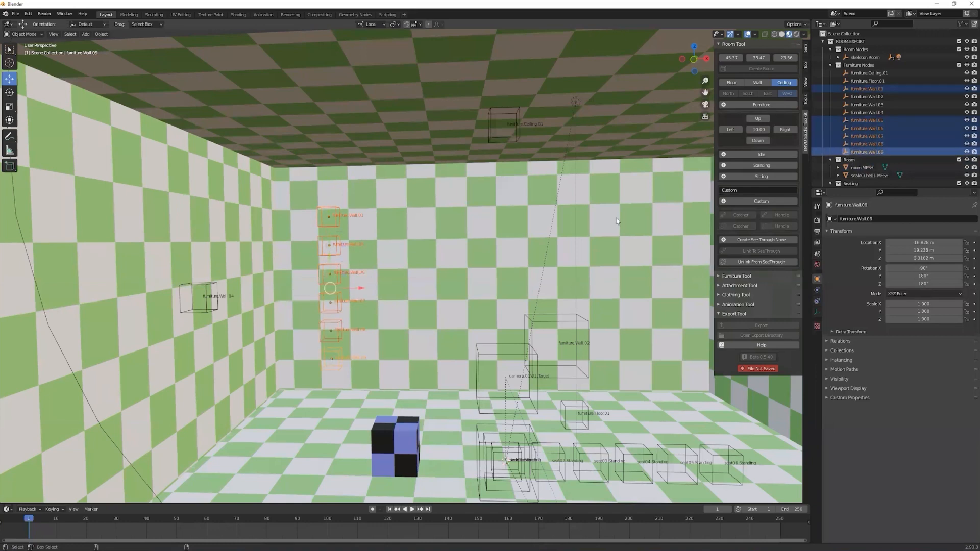
left_click(779, 130)
left_click(779, 130)
left_click(779, 130)
middle_click_drag(327, 210, 238, 219, "shift")
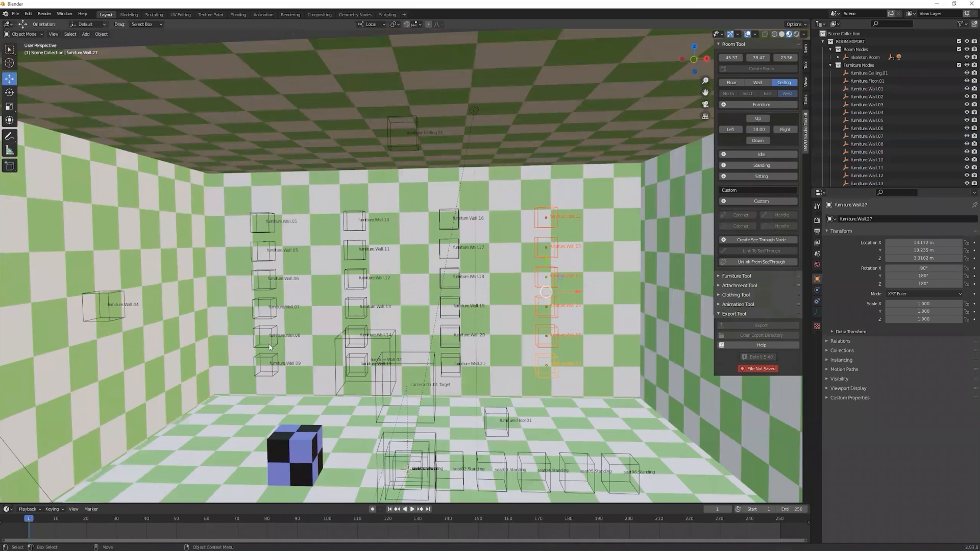
right_click_drag(558, 347, 366, 344, "alt")
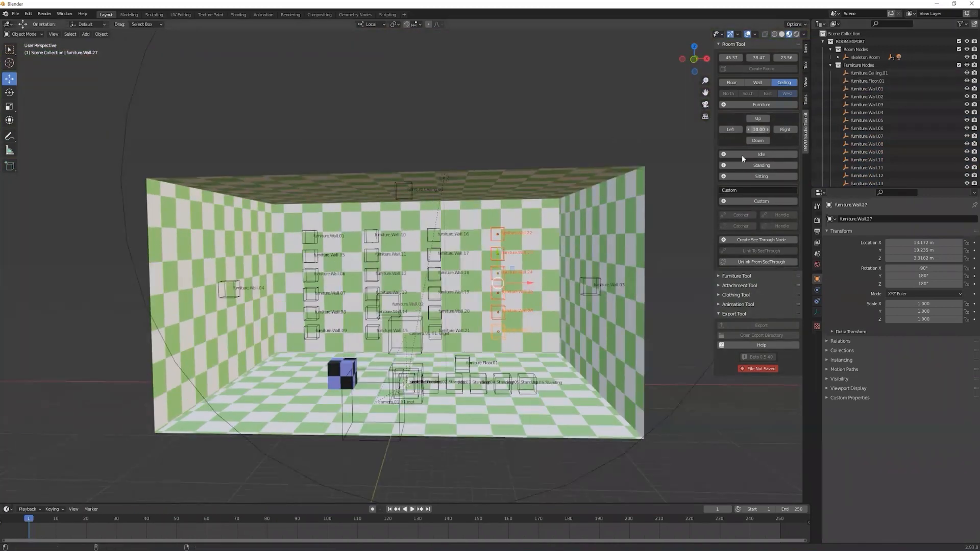
Step: Delete every furniture node in the Furniture Nodes collection, from furniture.Ceiling.01 through furniture.Wall.27
left_click(868, 73)
scroll(856, 106, "down", 8)
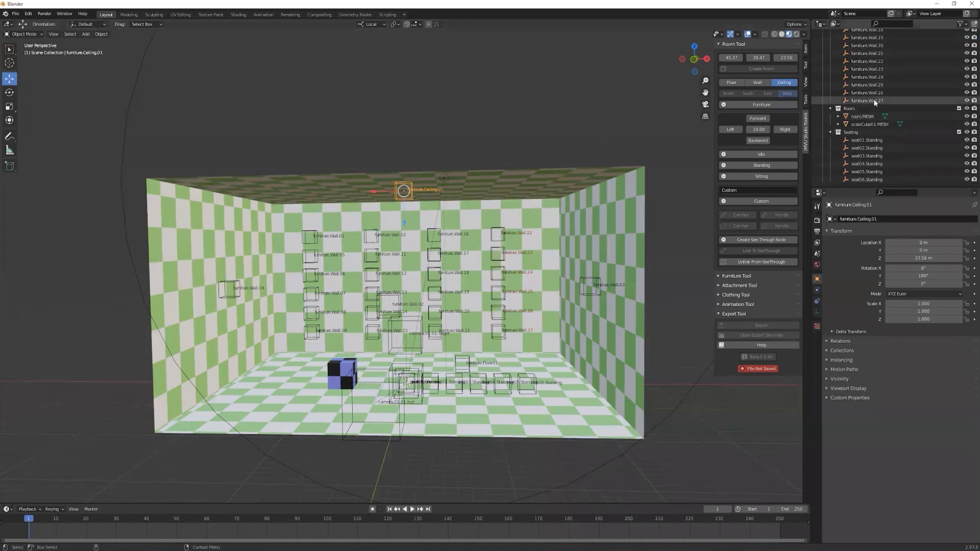
left_click(867, 101, "shift")
key("Delete")
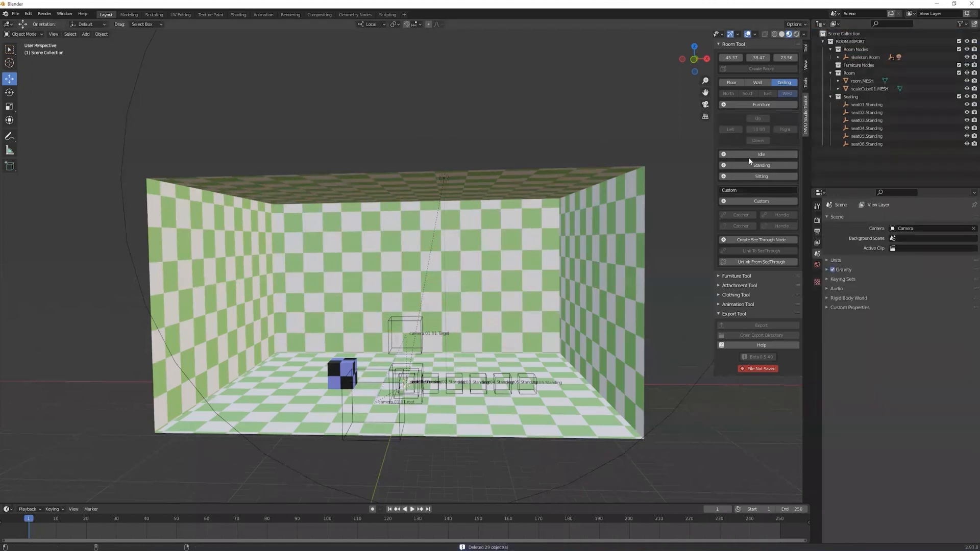
Step: Add an Idle seat node and move it across the floor to the far side of the scale cube
middle_click_drag(498, 226, 469, 236)
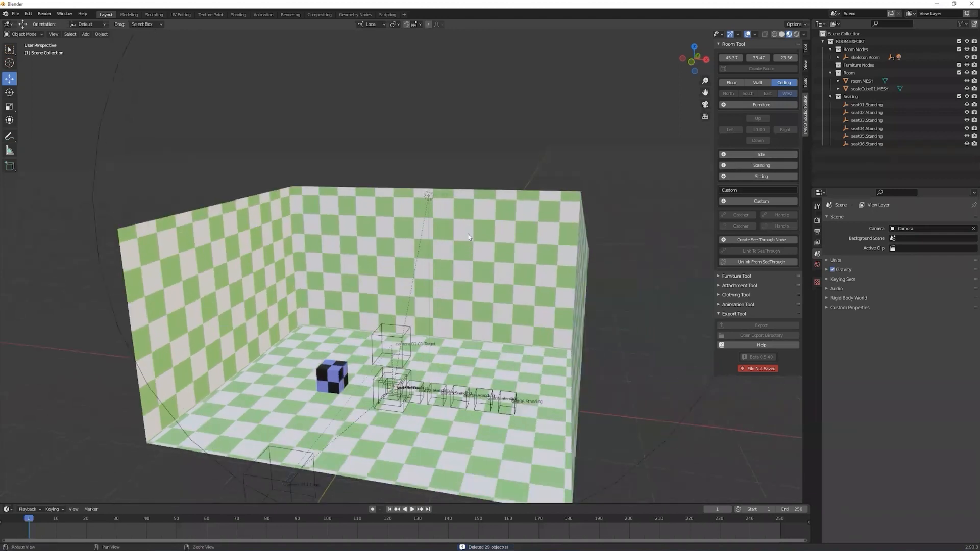
scroll(469, 237, "up", 4)
left_click(744, 155)
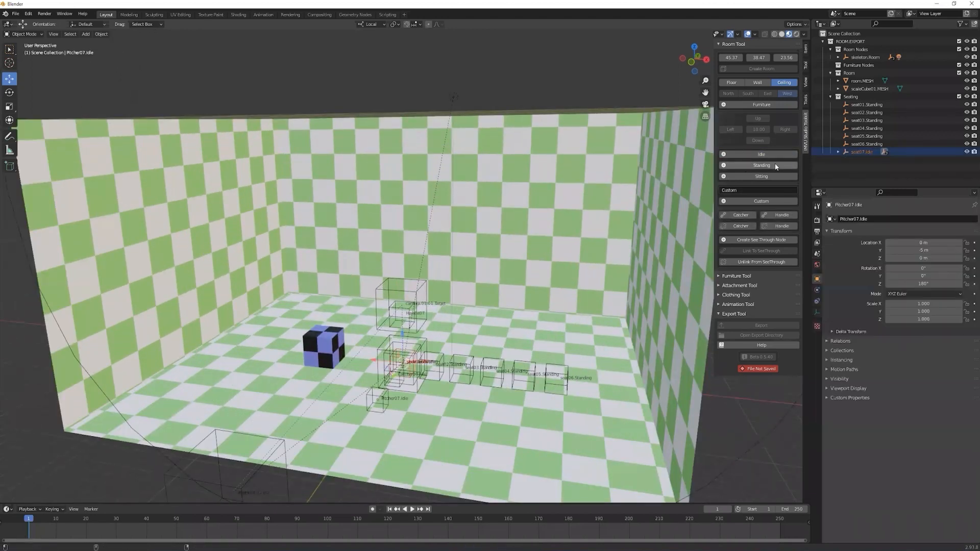
middle_click_drag(405, 356, 394, 371)
left_click_drag(366, 362, 247, 335)
middle_click_drag(348, 435, 369, 431)
scroll(369, 431, "up", 3)
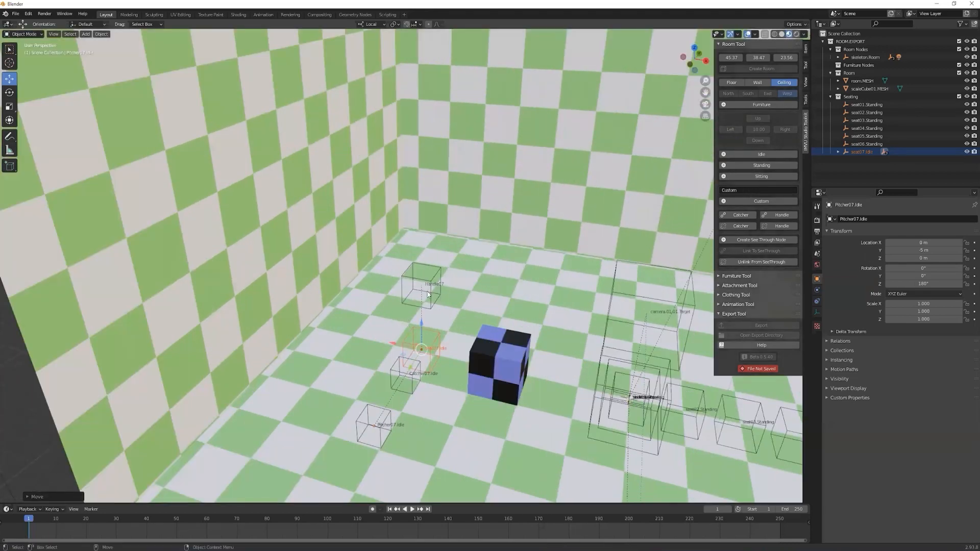
middle_click_drag(433, 323, 422, 260)
scroll(443, 311, "up", 2)
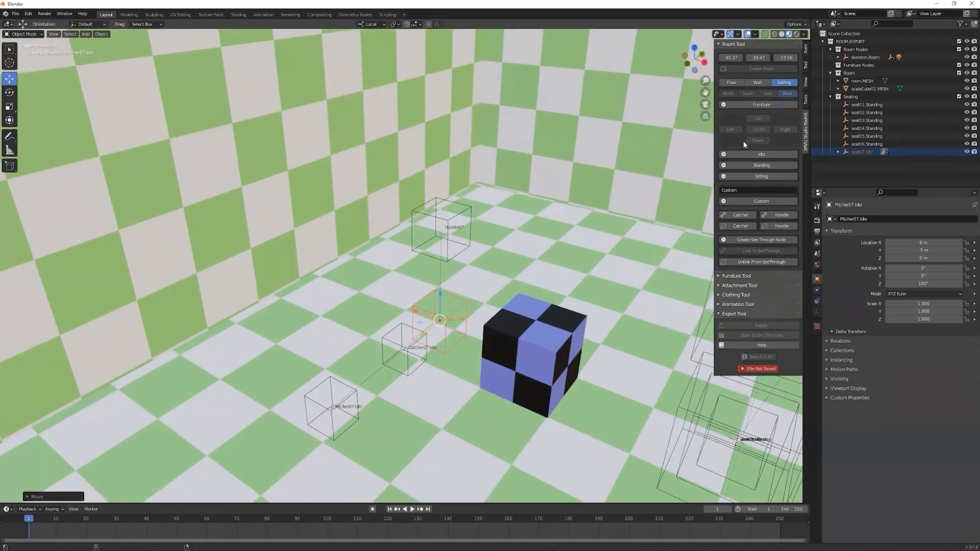
Step: Add a Sitting seat node and move it onto the scale cube
left_click(740, 176)
middle_click_drag(660, 399, 594, 331, "shift")
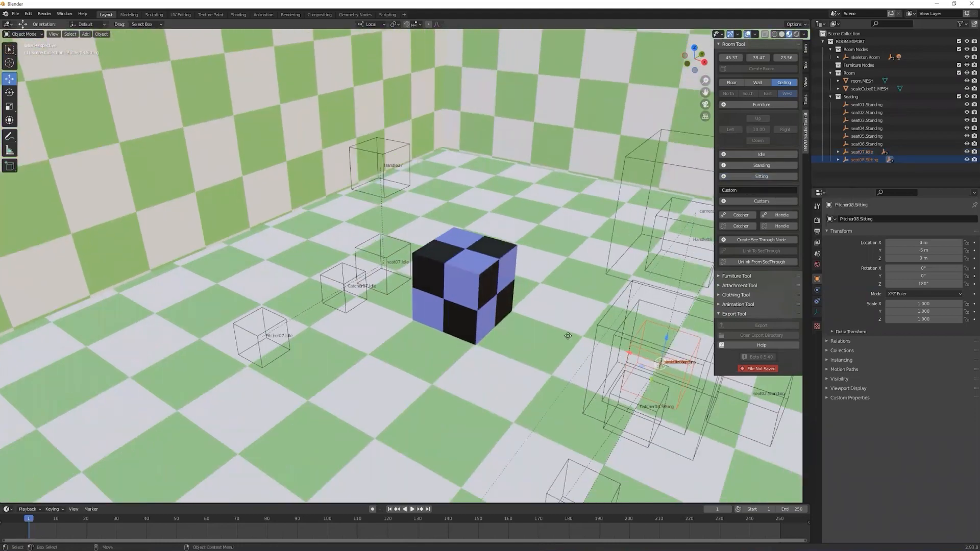
key("g")
left_click(463, 279)
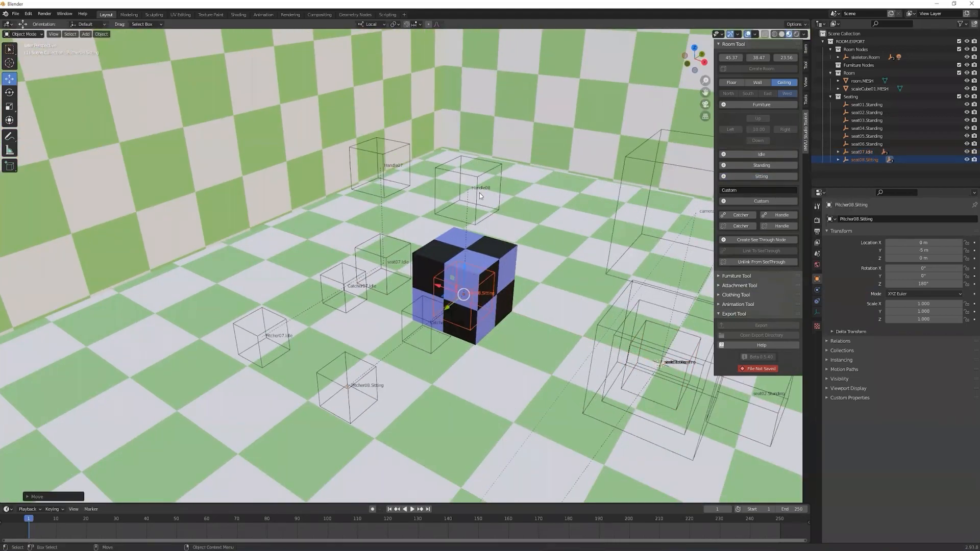
Step: Select the sitting seat node and adjust its position slightly at the scale cube
left_click(478, 192)
middle_click_drag(478, 194, 455, 309)
left_click(456, 309)
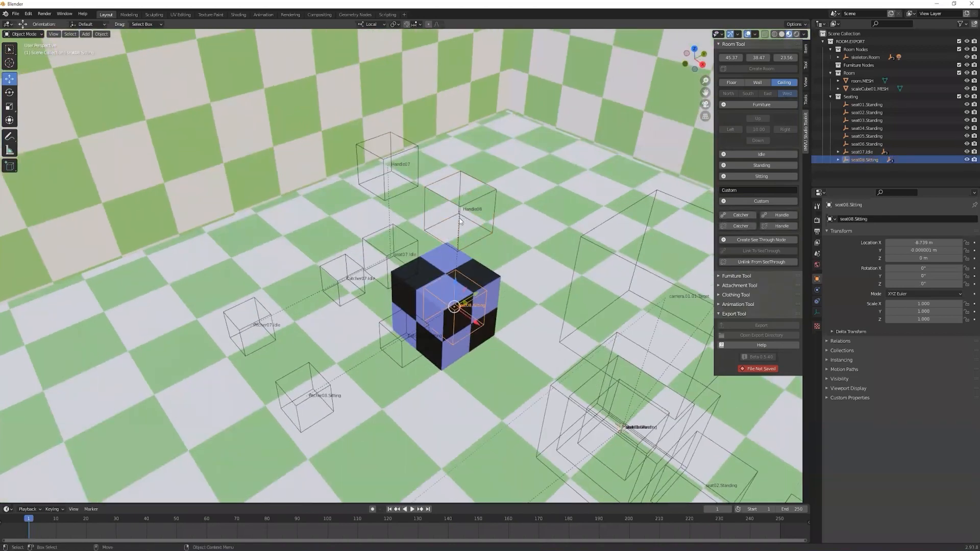
middle_click_drag(483, 271, 458, 333)
mouse_move(457, 334)
left_mouse_down()
mouse_move(441, 356)
mouse_move(464, 347)
left_mouse_up()
Step: Remove the sitting seat's catcher and pitcher nodes, then add them back together with its handle
middle_click_drag(465, 347, 401, 322)
left_click(378, 339)
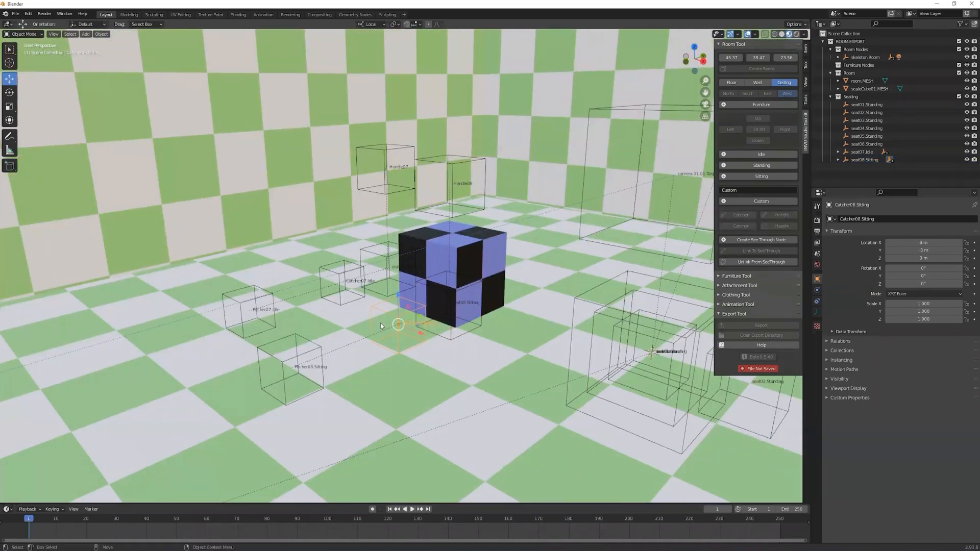
middle_click_drag(372, 326, 422, 262)
left_click(442, 308)
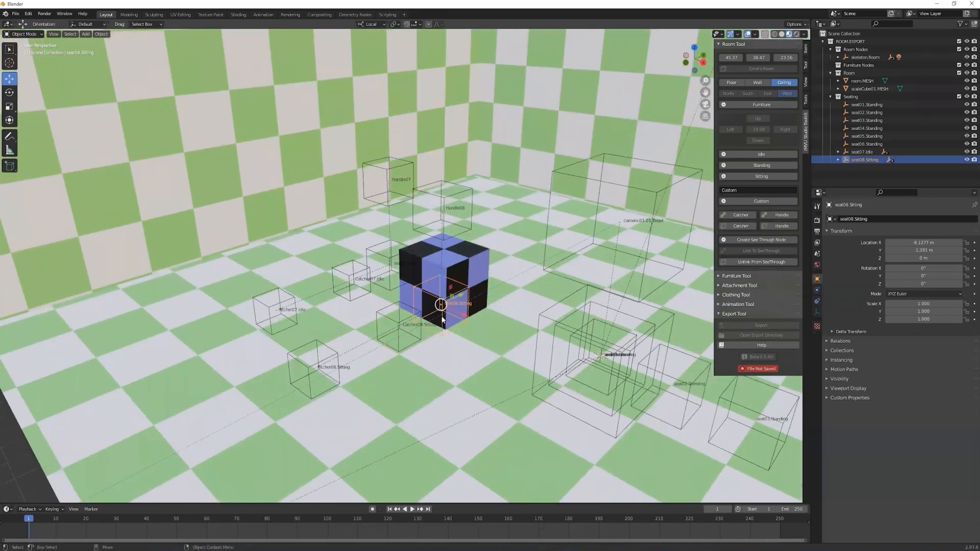
left_click(743, 227)
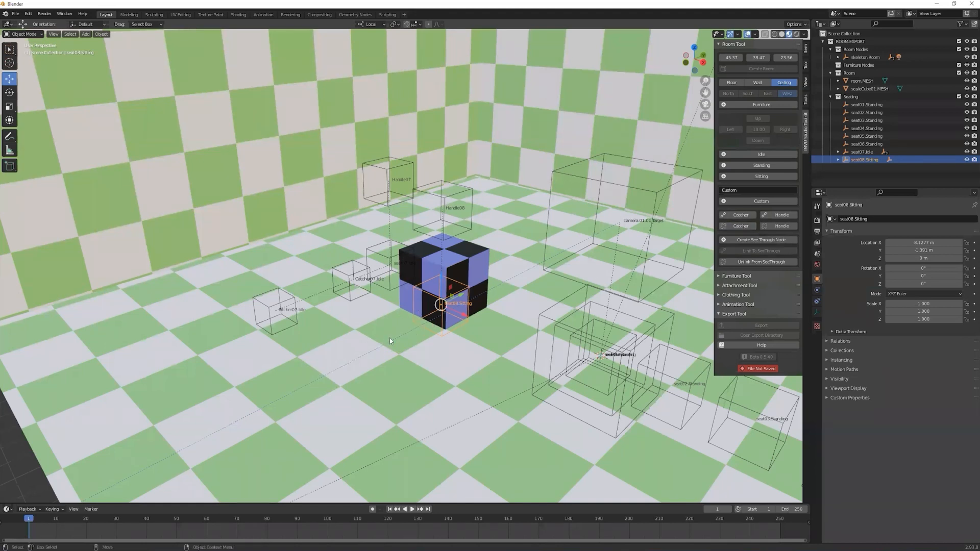
left_click(741, 215)
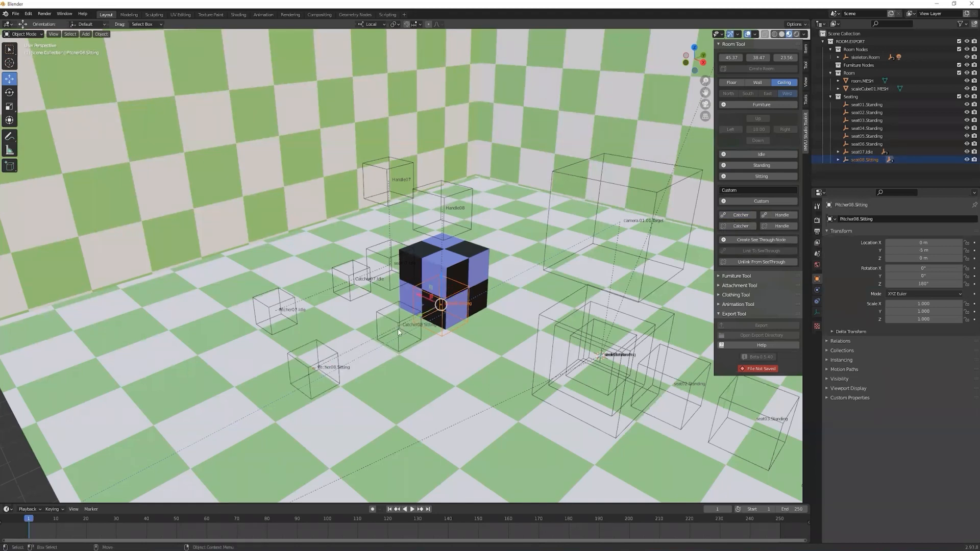
left_click(782, 215)
Step: Add catchers, pitchers and handles to the five standing seats, seat02 to seat06, and remove them all again
middle_click_drag(494, 269, 411, 282)
left_click(488, 276)
left_click(445, 285, "shift")
left_click(482, 283, "shift")
left_click(536, 287, "shift")
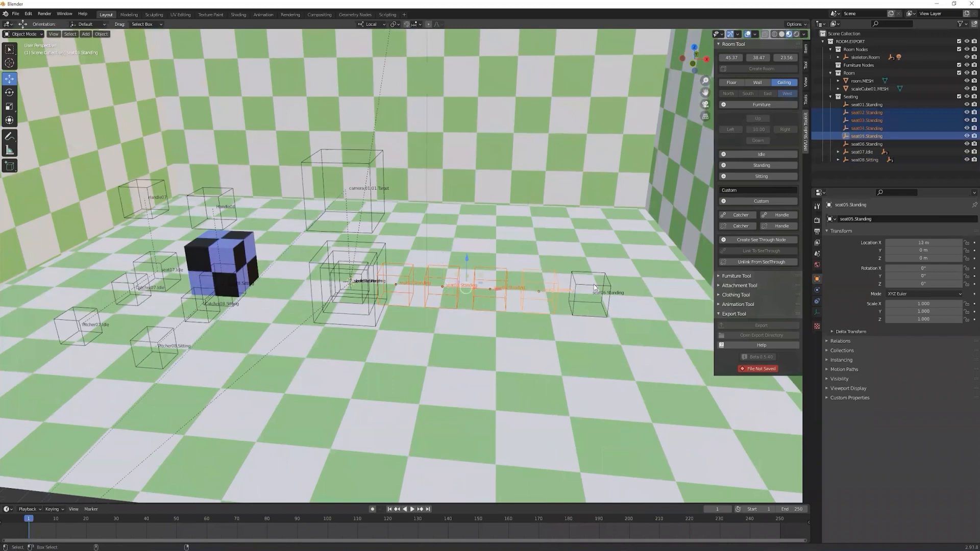
left_click(588, 289, "shift")
left_click(746, 218)
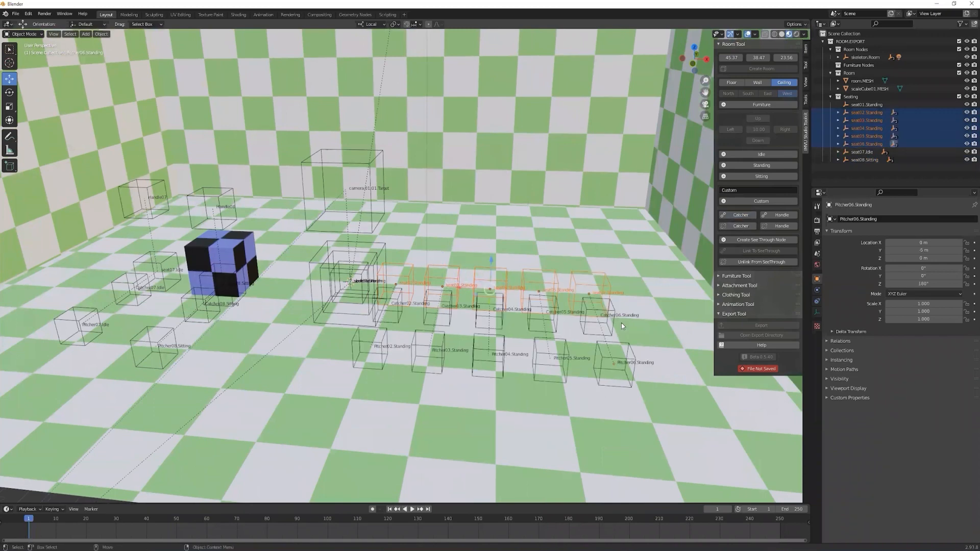
left_click(782, 217)
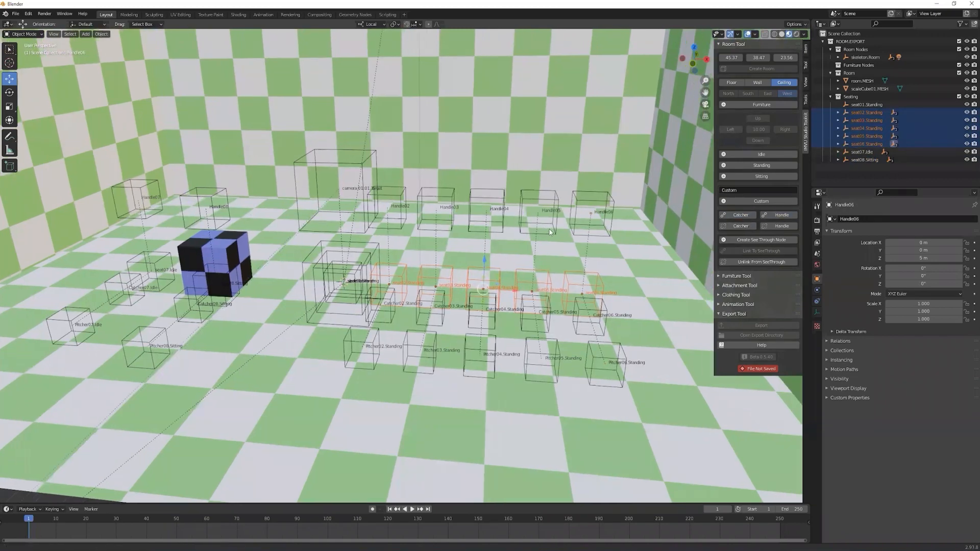
left_click(768, 227)
left_click(738, 227)
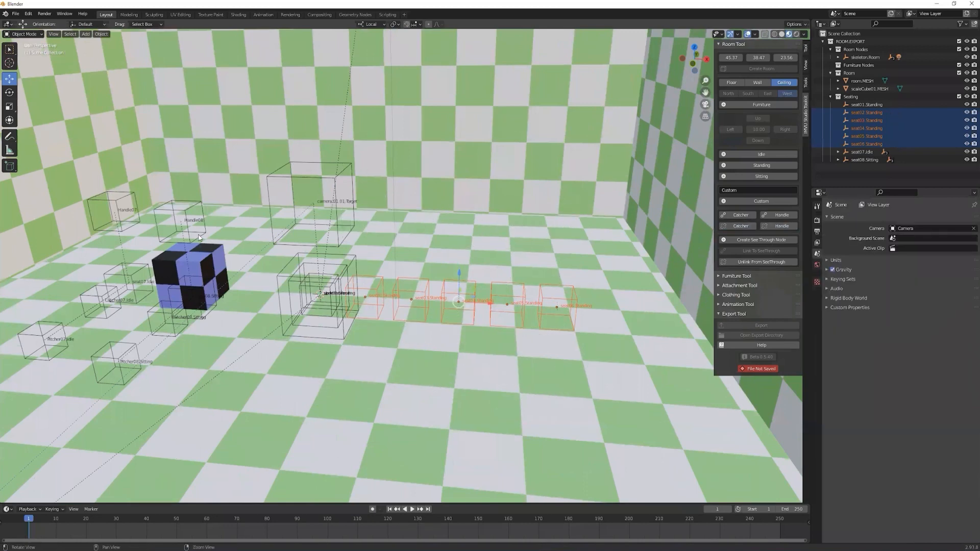
Step: Add a custom seat node named Dance and move it away from the other seats toward the far wall
middle_click_drag(307, 240, 394, 258, "shift")
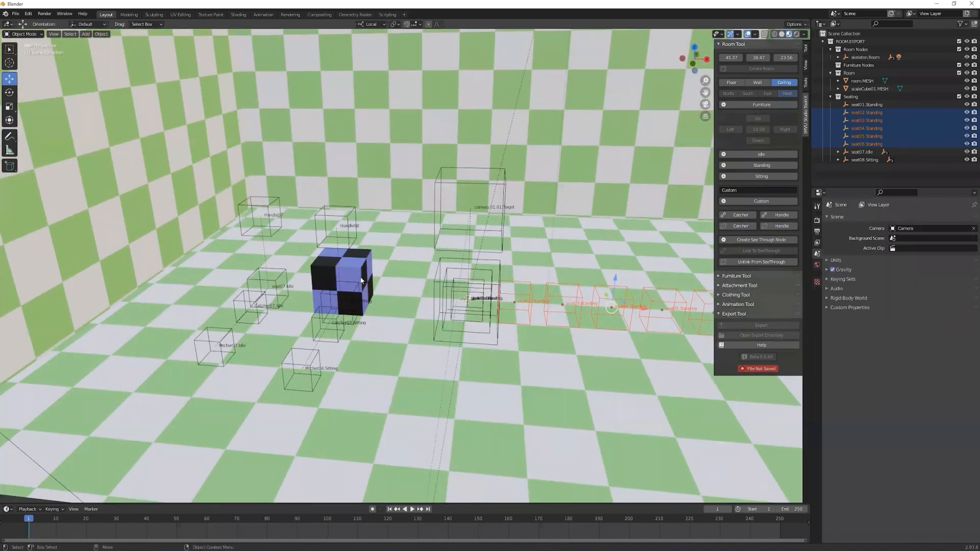
left_click(746, 190)
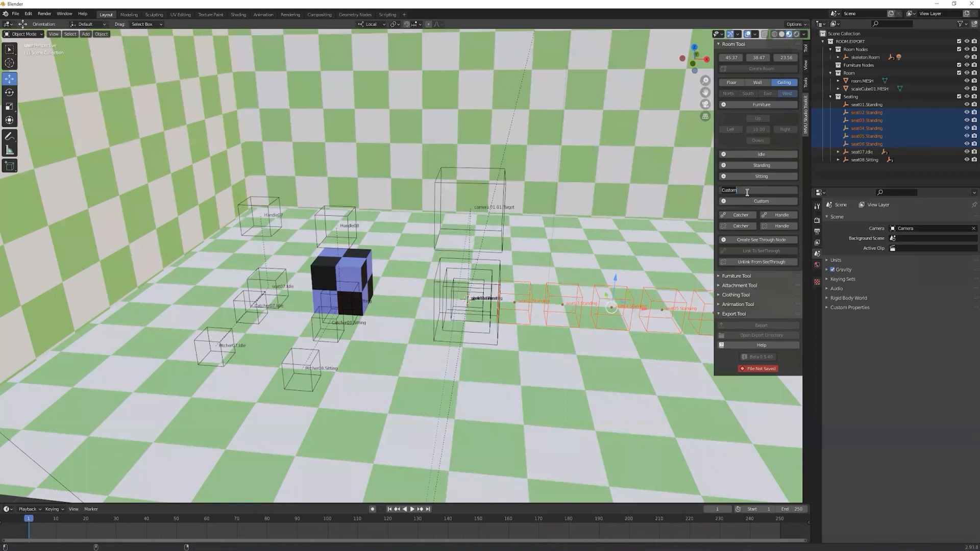
type("Dance")
left_click(753, 201)
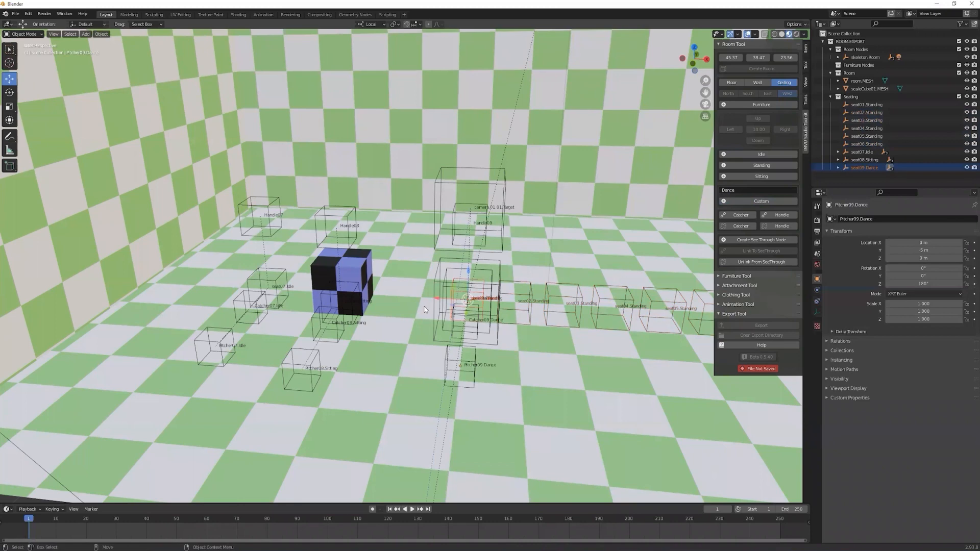
middle_click_drag(425, 310, 355, 338)
left_click_drag(356, 338, 532, 253)
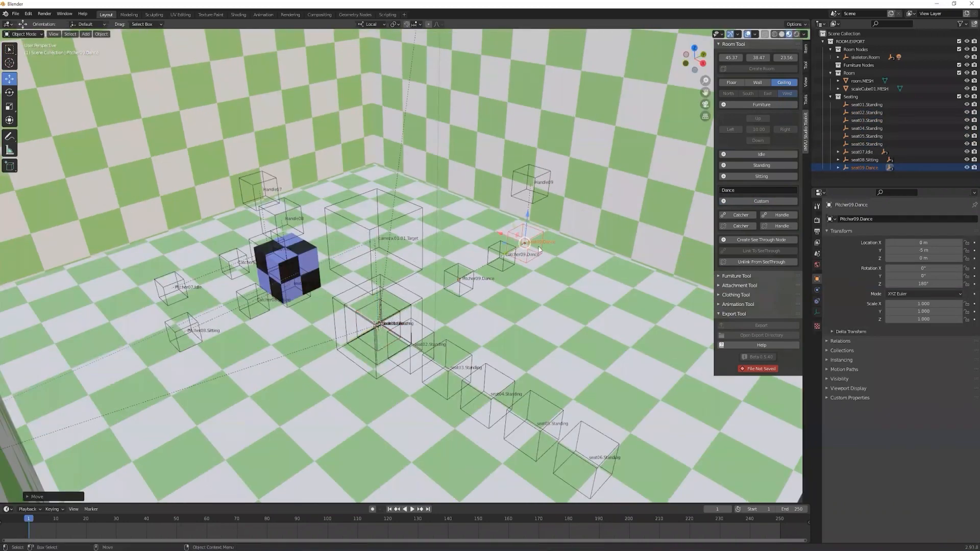
scroll(515, 271, "up", 4)
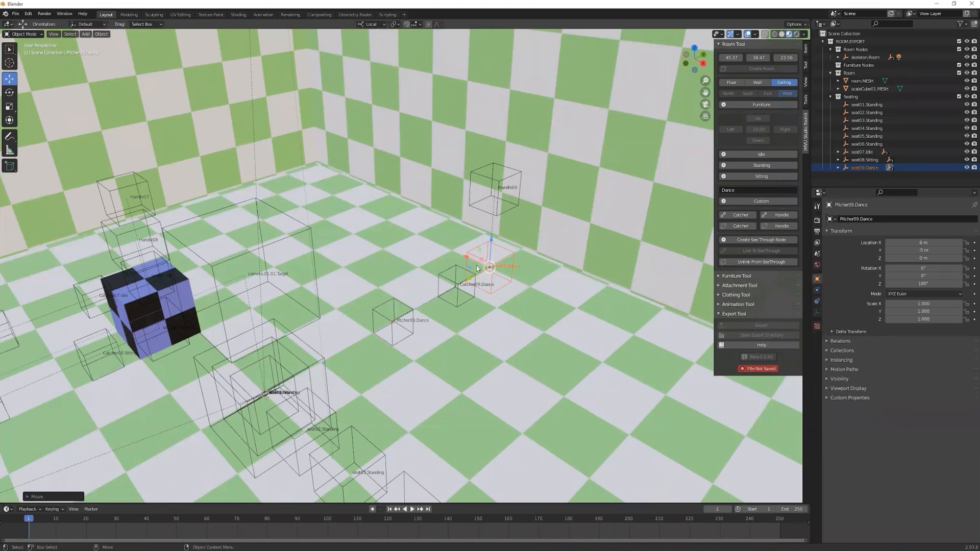
scroll(469, 271, "down", 3)
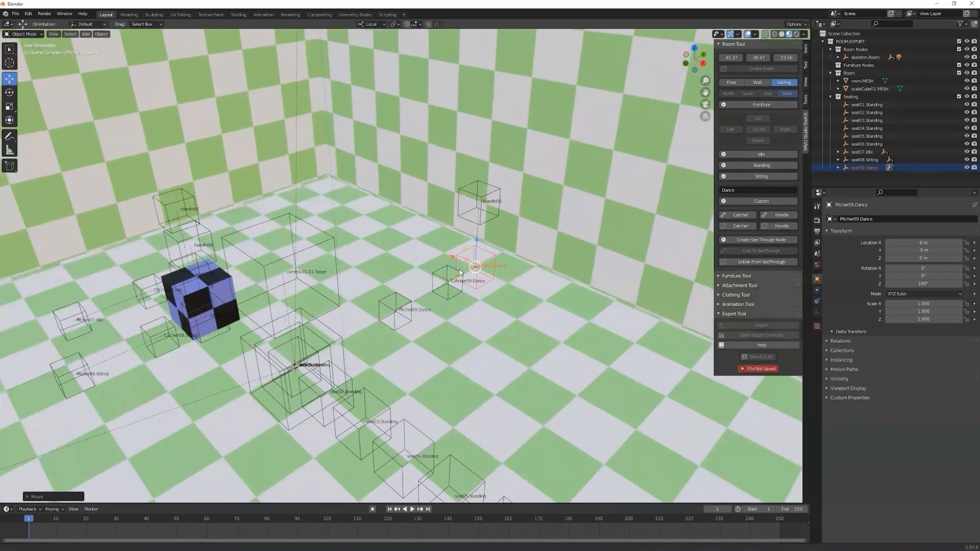
scroll(459, 272, "down", 2)
middle_click_drag(475, 285, 543, 247)
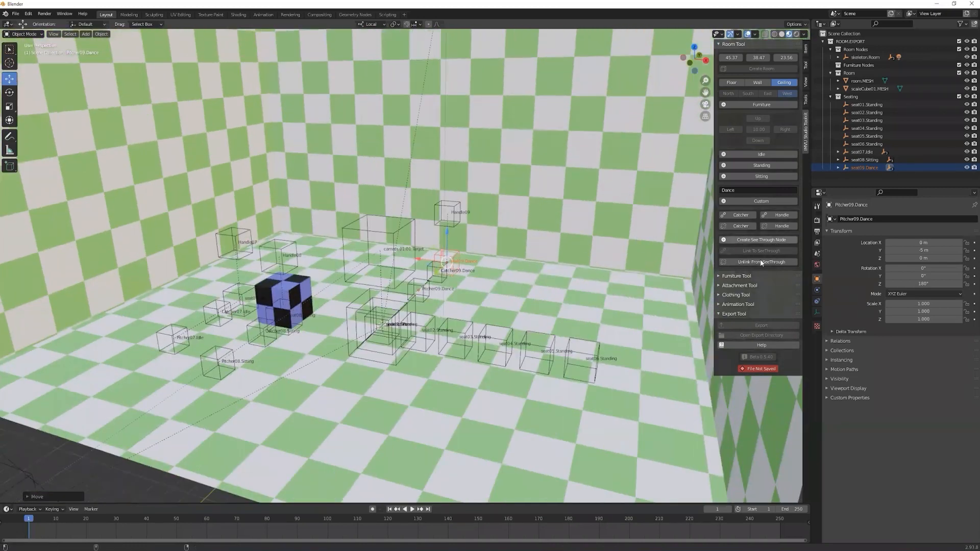
Step: Deselect the Dance seat, close the project without saving it, and start again from a fresh default scene
scroll(748, 279, "down", 3)
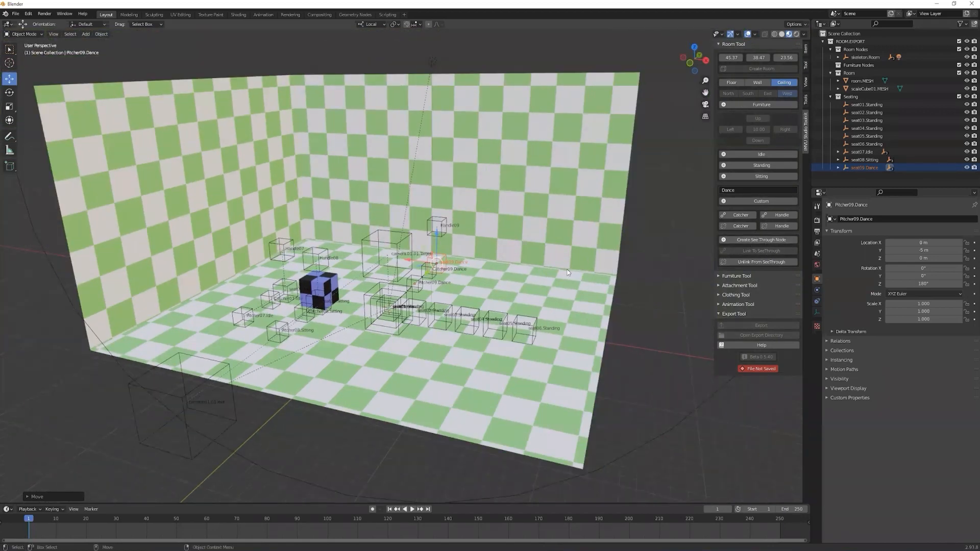
left_click(446, 231)
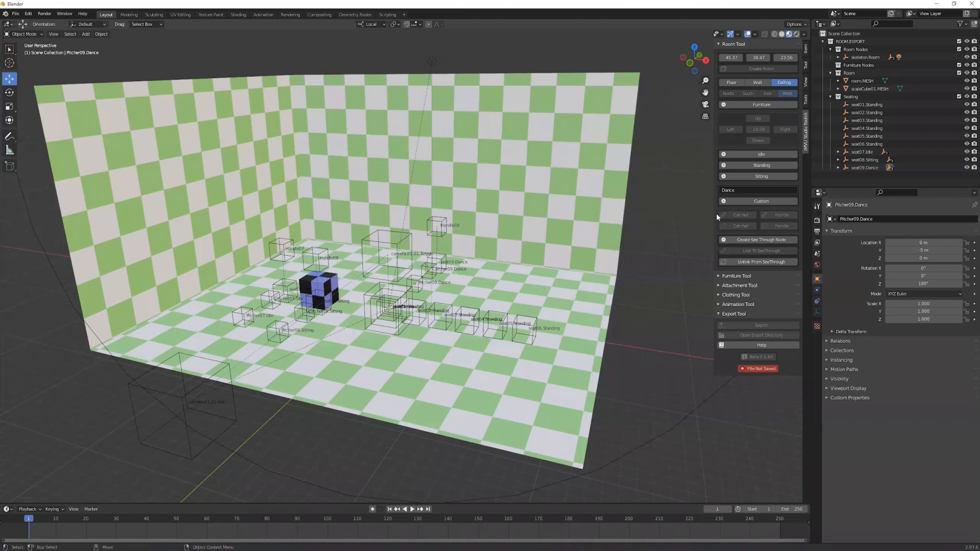
key("ctrl+q")
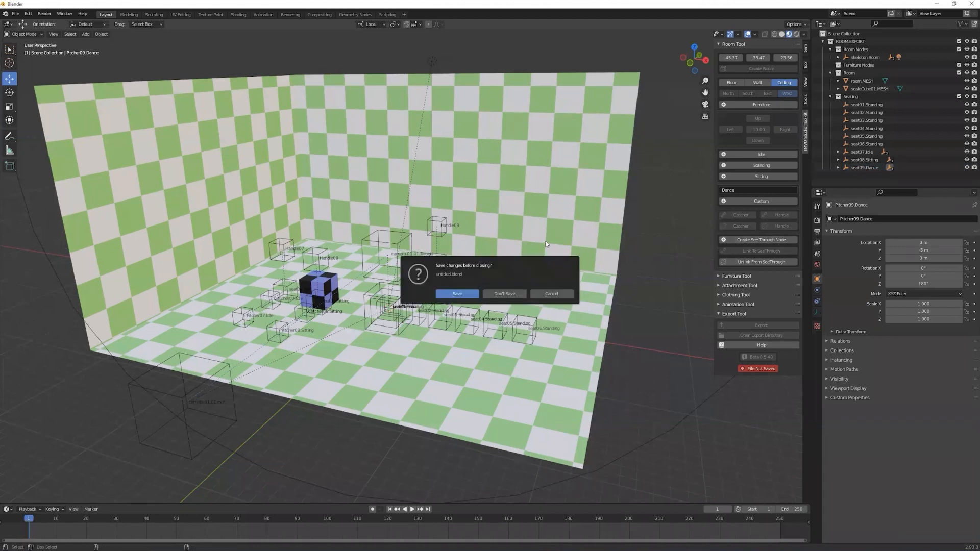
left_click(512, 297)
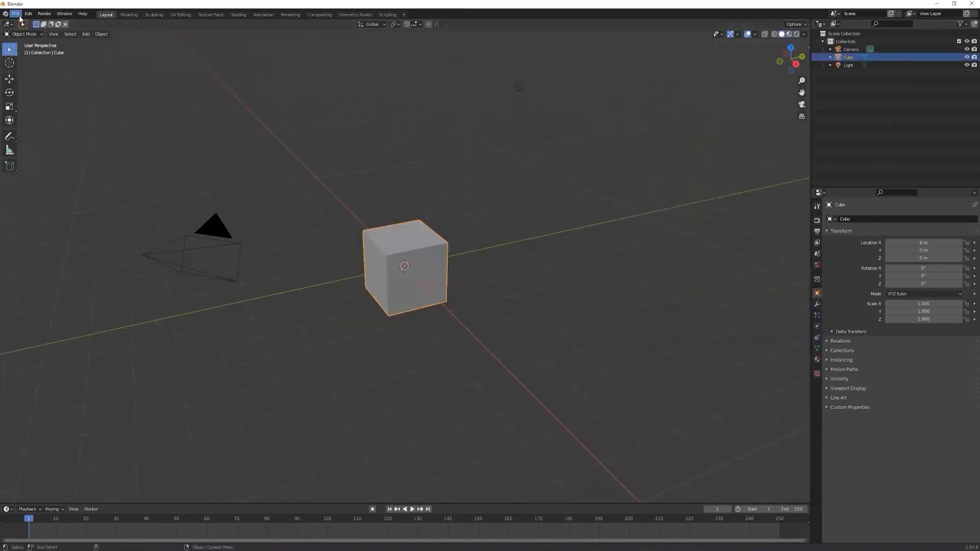
Step: Bring up the IMVU Studio Toolkit and create a new room with the default dimensions
left_click(15, 13)
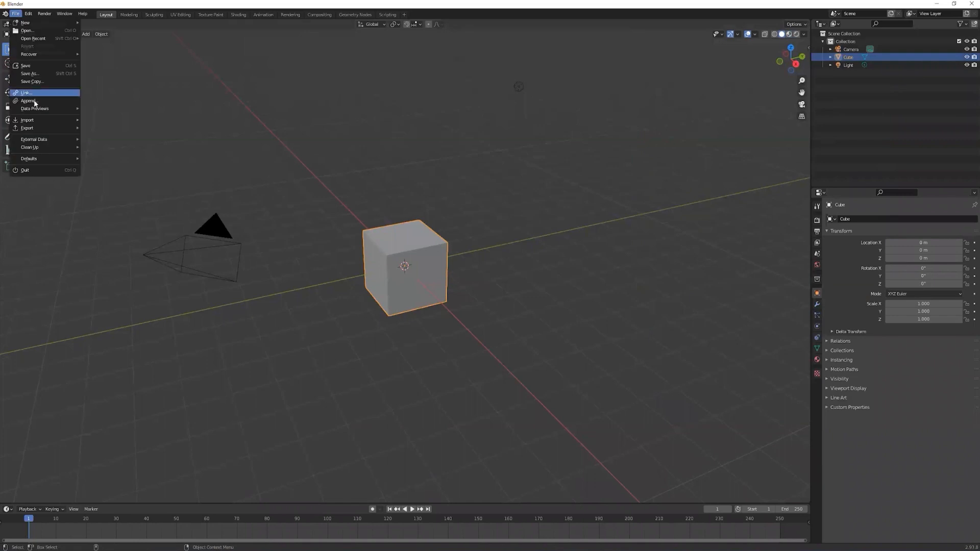
left_click(807, 54)
left_click(805, 123)
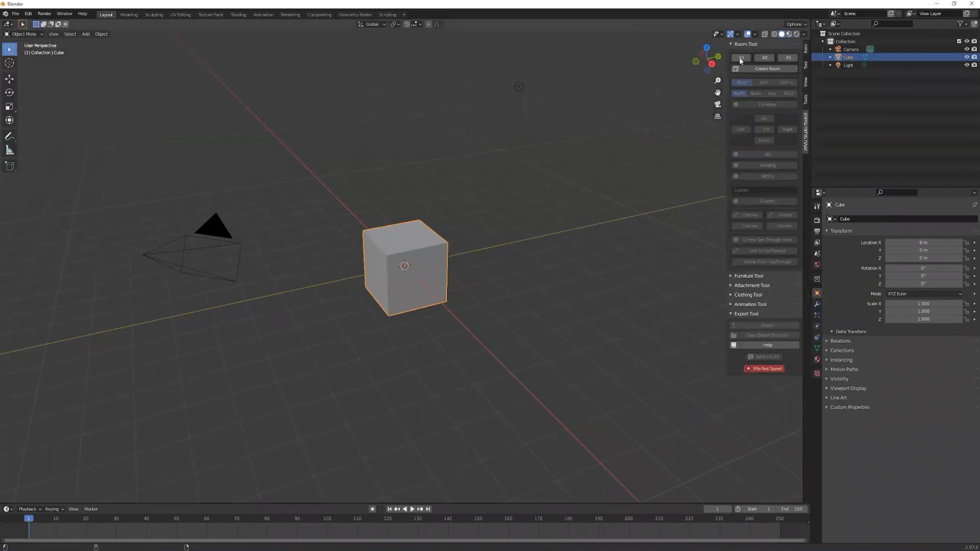
left_click(751, 67)
scroll(481, 215, "down", 5)
scroll(481, 215, "up", 2)
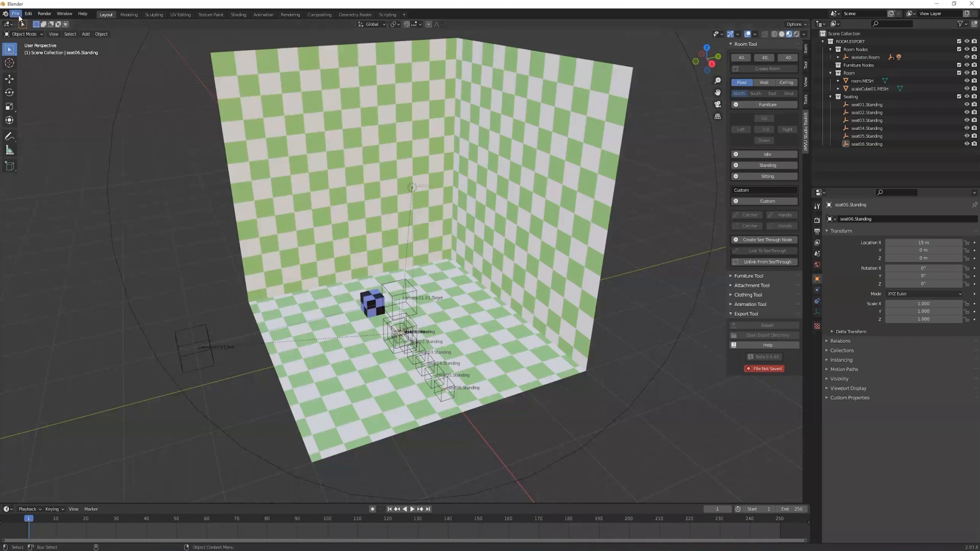
Step: Import the FBX model Room_Slide.fbx from the Import FBX's folder into the room scene
left_click(16, 13)
mouse_move(81, 120)
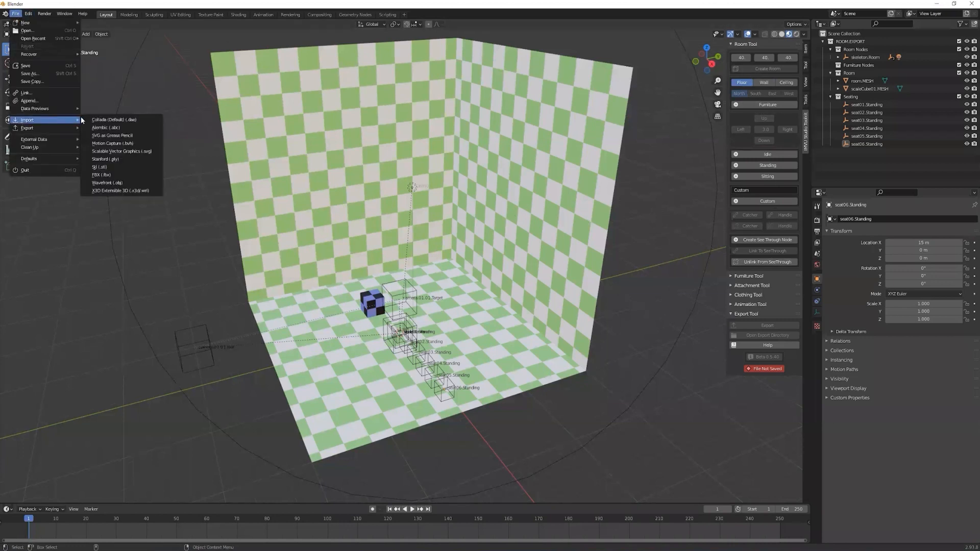
left_click(106, 175)
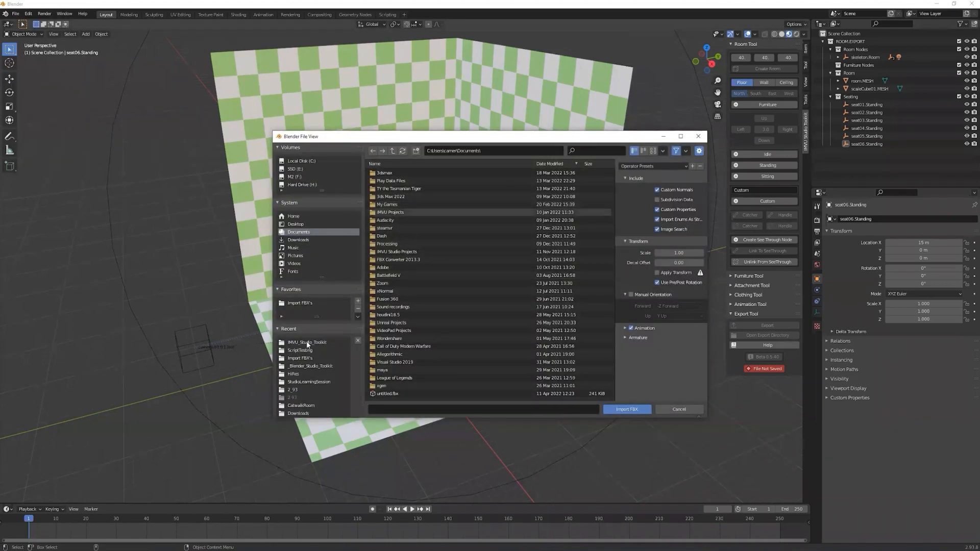
left_click(303, 358)
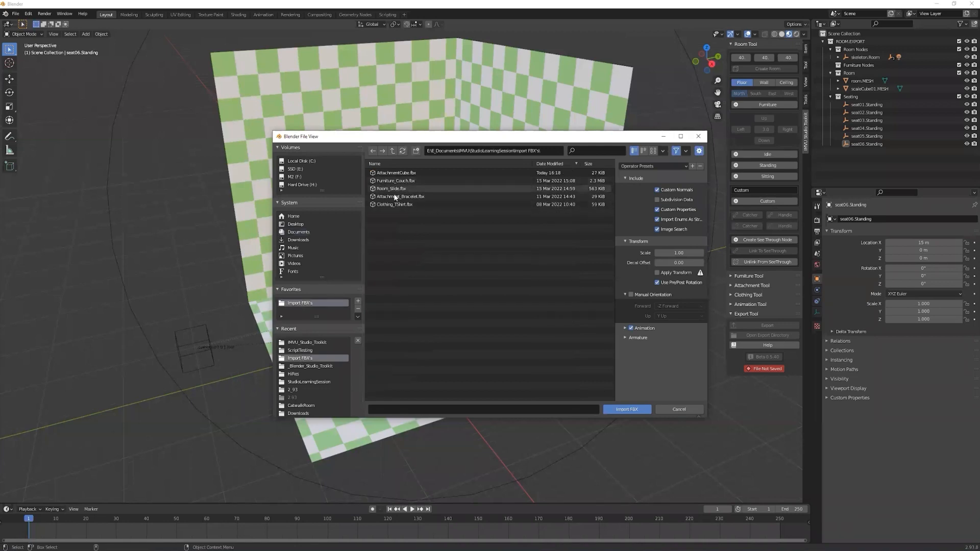
left_click(396, 190)
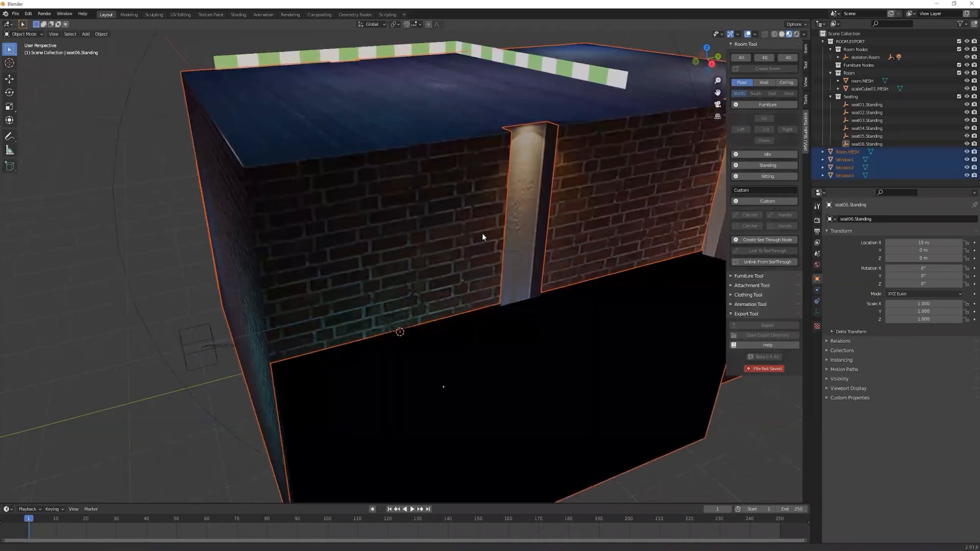
middle_click_drag(494, 242, 426, 258)
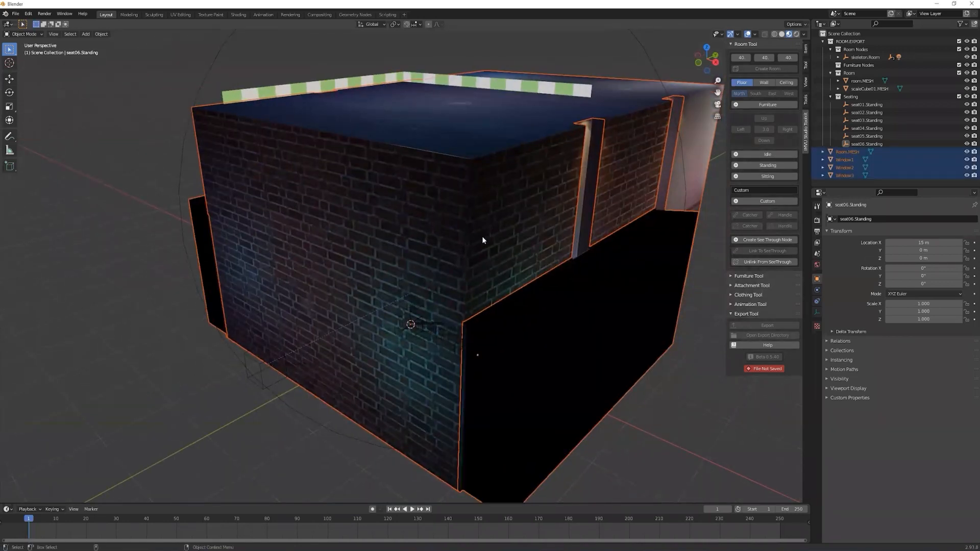
Step: Enable backface culling on the materials of the imported Room.MESH's two outer brick walls and its ceiling
left_click(601, 368)
key("Tab")
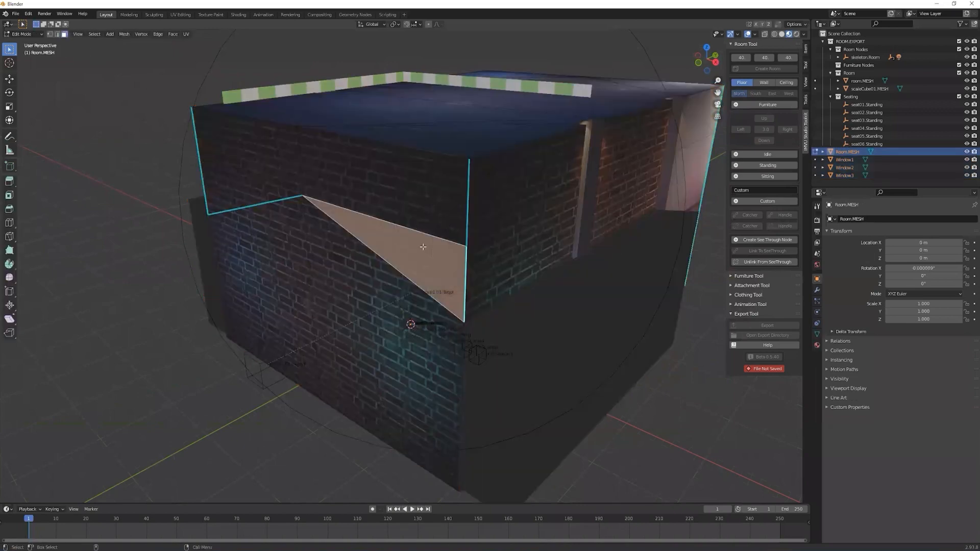
left_click(817, 344)
scroll(853, 411, "down", 4)
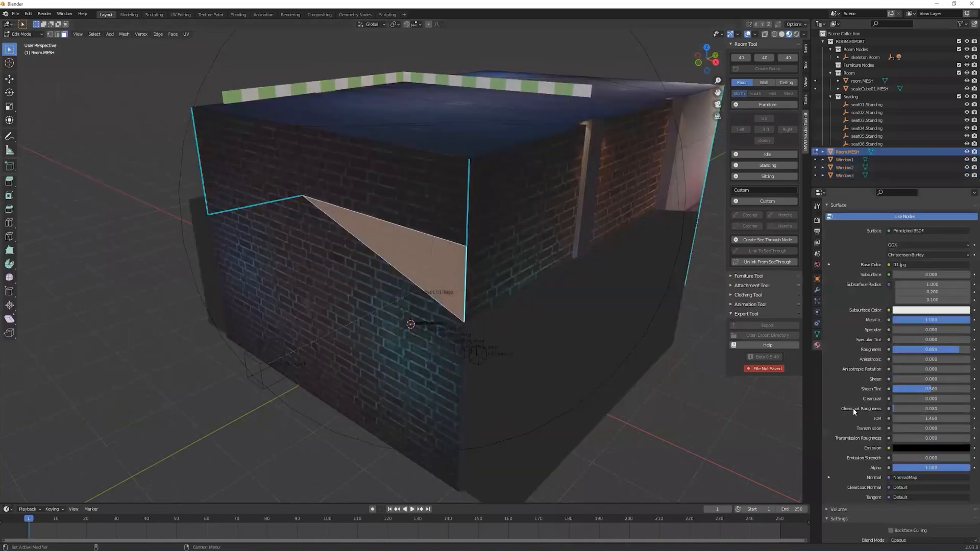
scroll(853, 408, "down", 3)
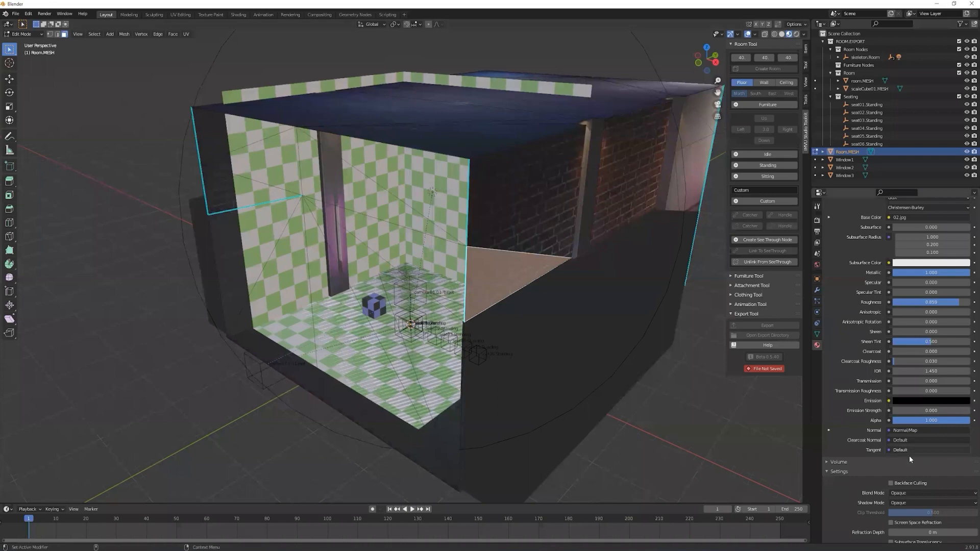
left_click(510, 137)
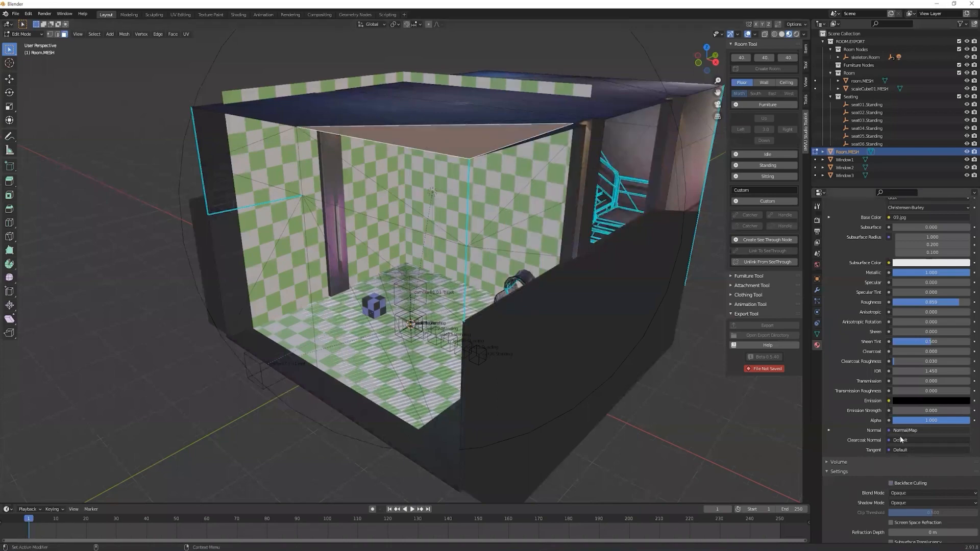
left_click(906, 484)
Step: Enable backface culling on the 04.jpg material of Room.MESH's remaining wall and return to Object Mode
middle_click_drag(549, 306, 327, 284)
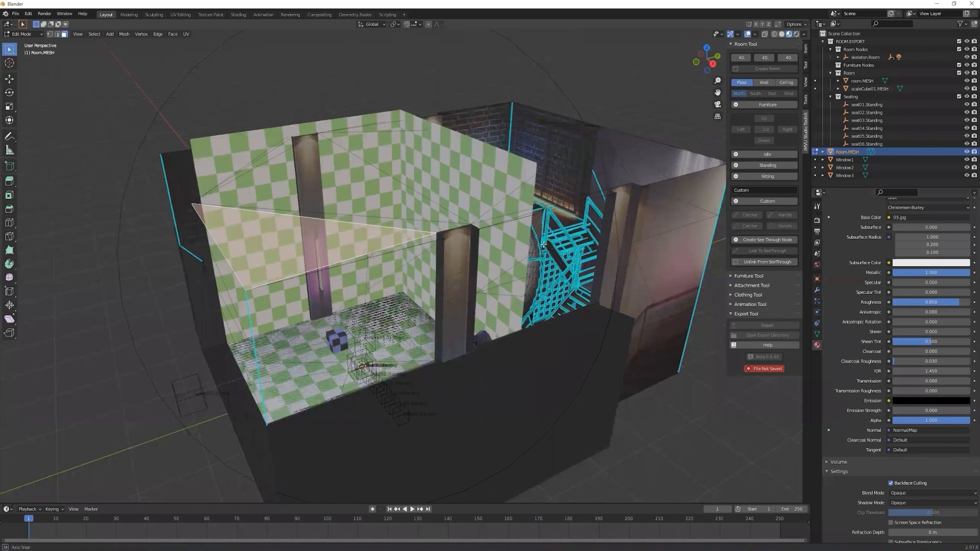
middle_click_drag(508, 236, 423, 231)
left_click(449, 245)
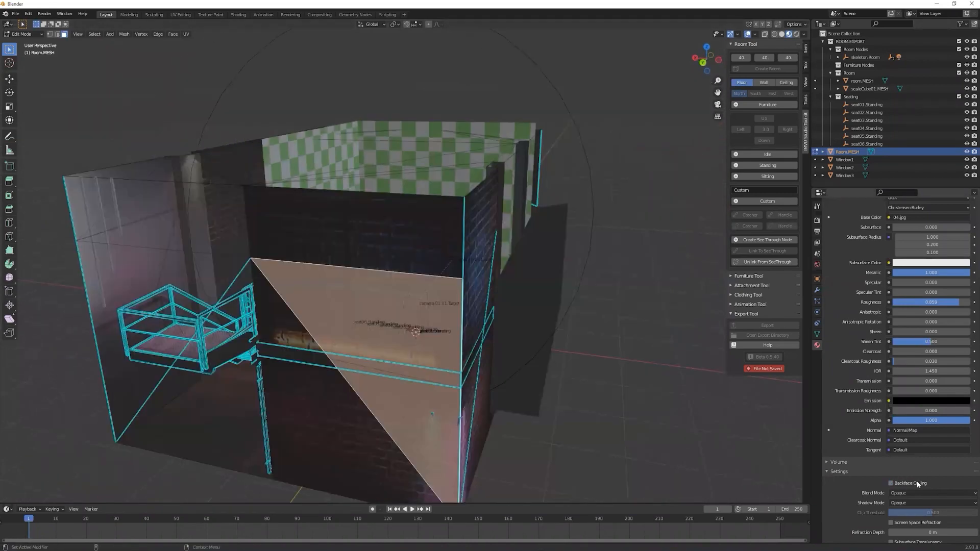
left_click(890, 483)
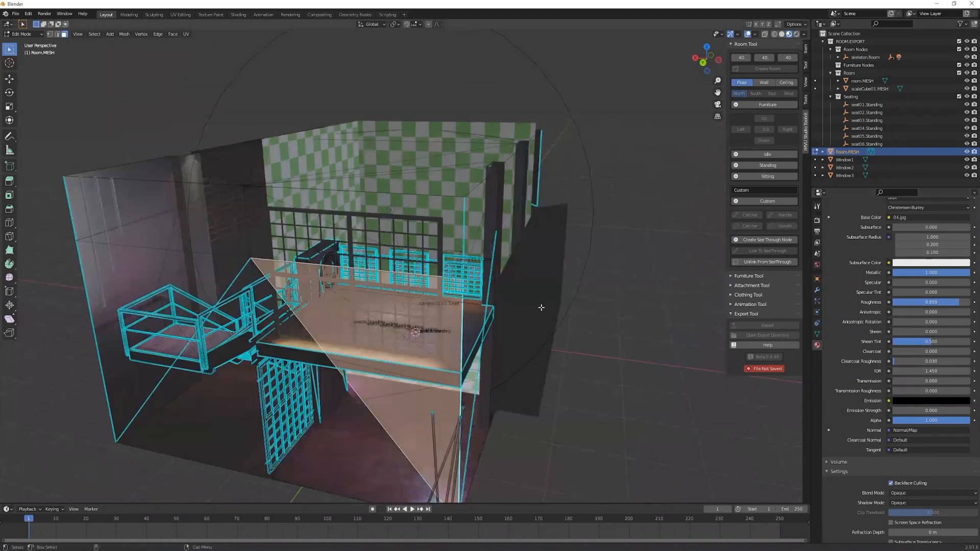
middle_click_drag(510, 306, 590, 240)
key("Tab")
middle_click_drag(353, 290, 372, 202)
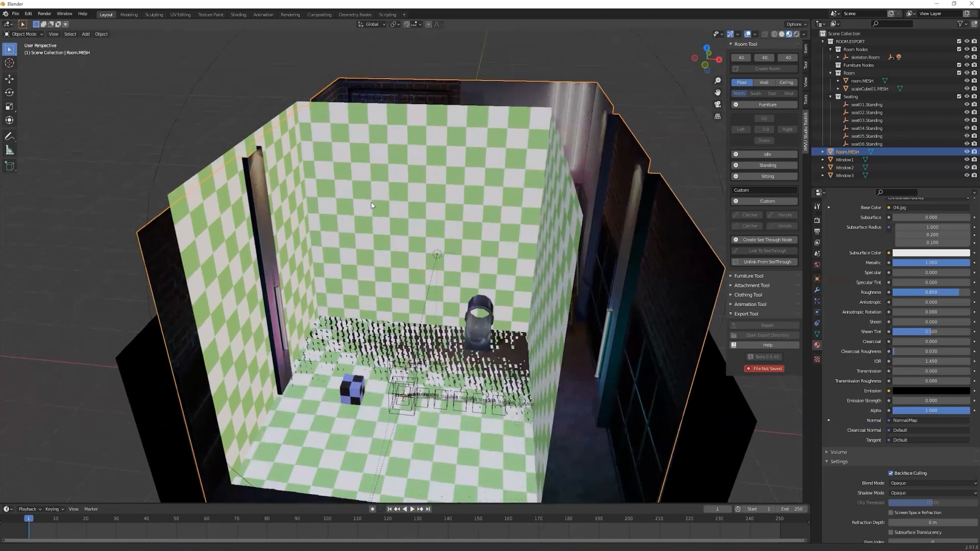
Step: Delete the template meshes room.MESH and scaleCube01.MESH from the Room collection
scroll(371, 202, "up", 6)
left_click(862, 81)
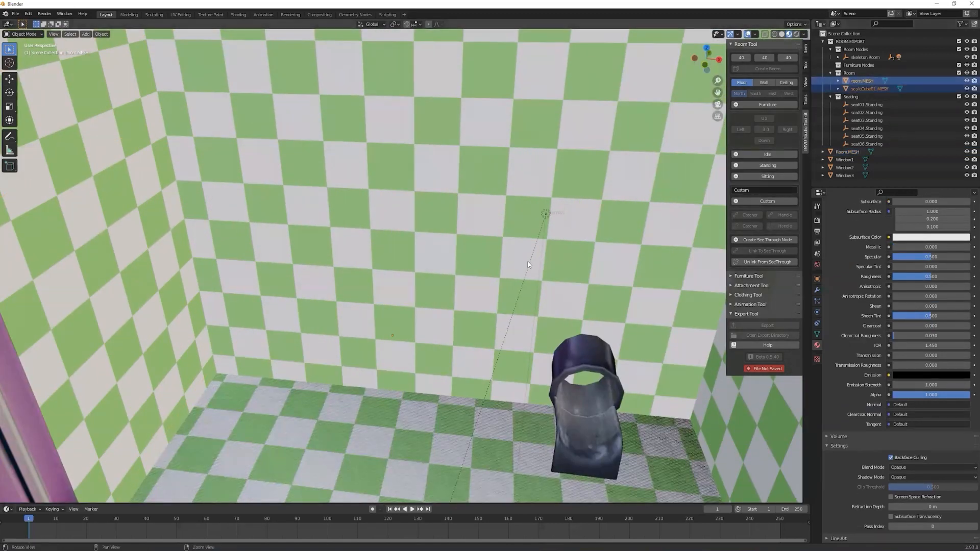
scroll(529, 265, "down", 5)
key("Delete")
scroll(465, 307, "down", 6)
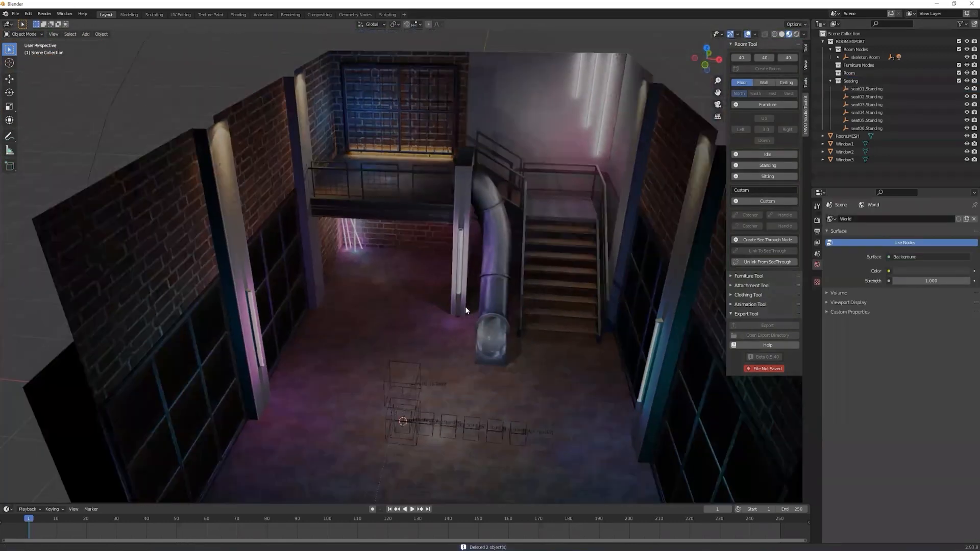
Step: Add a furniture node of type Wall facing North to the room
middle_click_drag(459, 270, 587, 179)
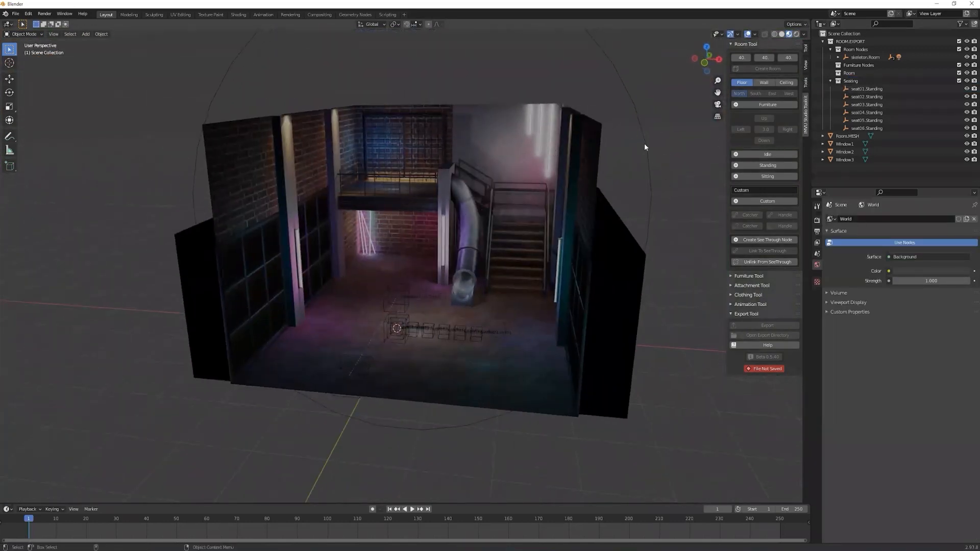
left_click(761, 83)
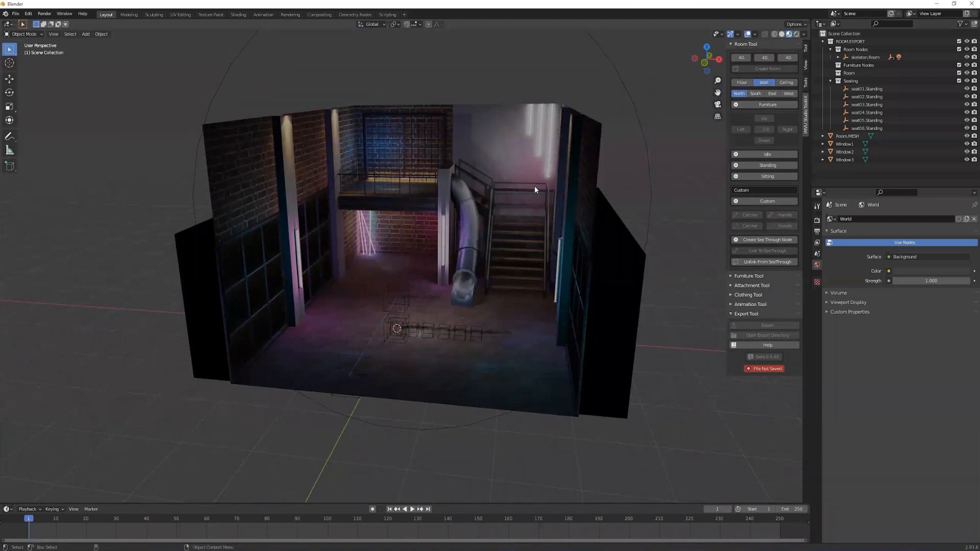
middle_click_drag(534, 186, 742, 108)
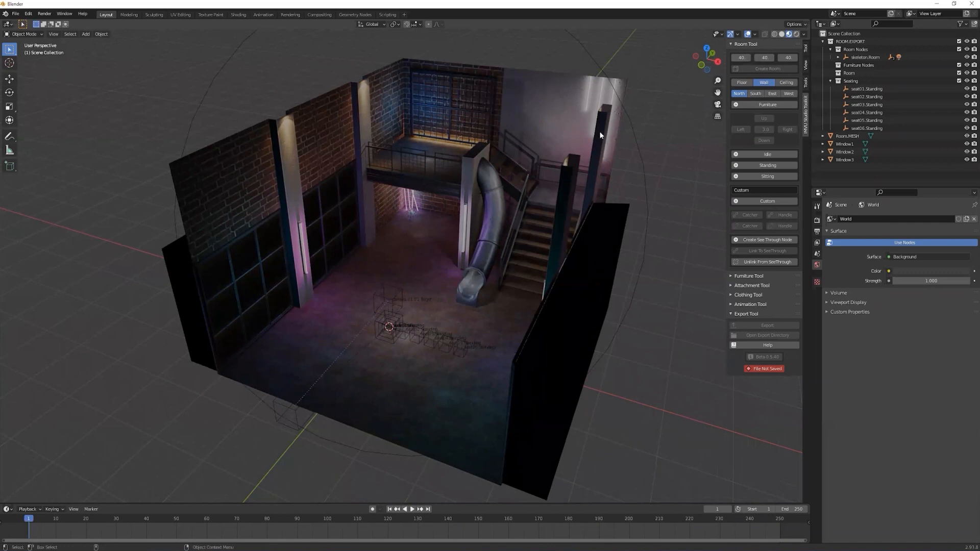
left_click(766, 104)
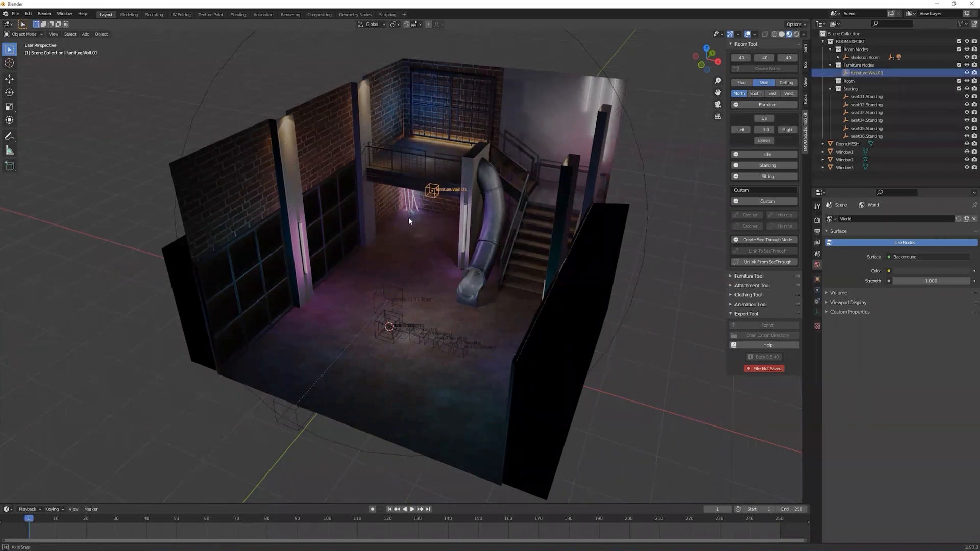
Step: Move the wall furniture node onto the upper back wall above the balcony, at the edge of the large window
middle_click_drag(409, 218, 393, 272)
key("shift+space")
key("g")
left_click_drag(425, 227, 510, 164)
left_click_drag(592, 250, 508, 253, "alt")
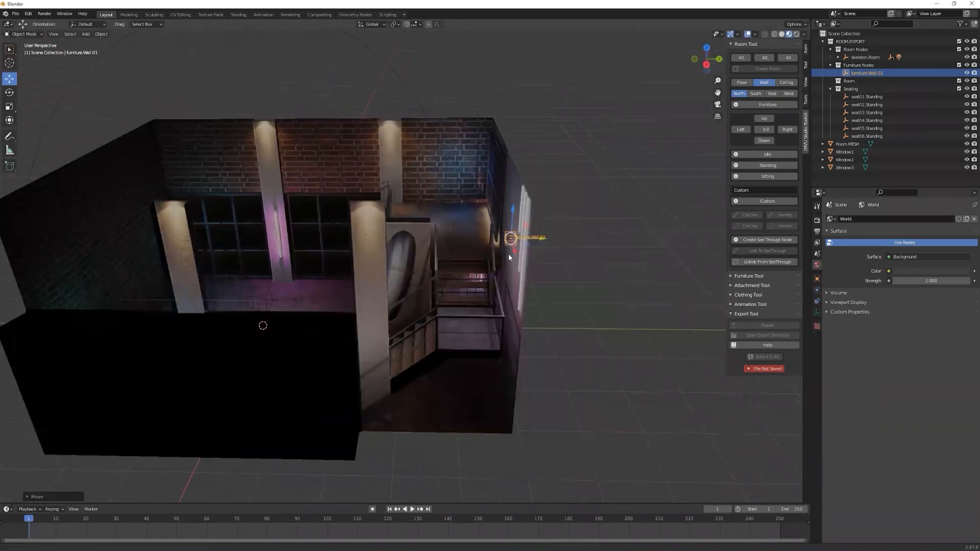
middle_click_drag(509, 253, 472, 253, "alt")
right_click_drag(472, 253, 506, 240, "alt")
left_click_drag(517, 222, 479, 155)
left_click_drag(674, 125, 767, 131, "alt")
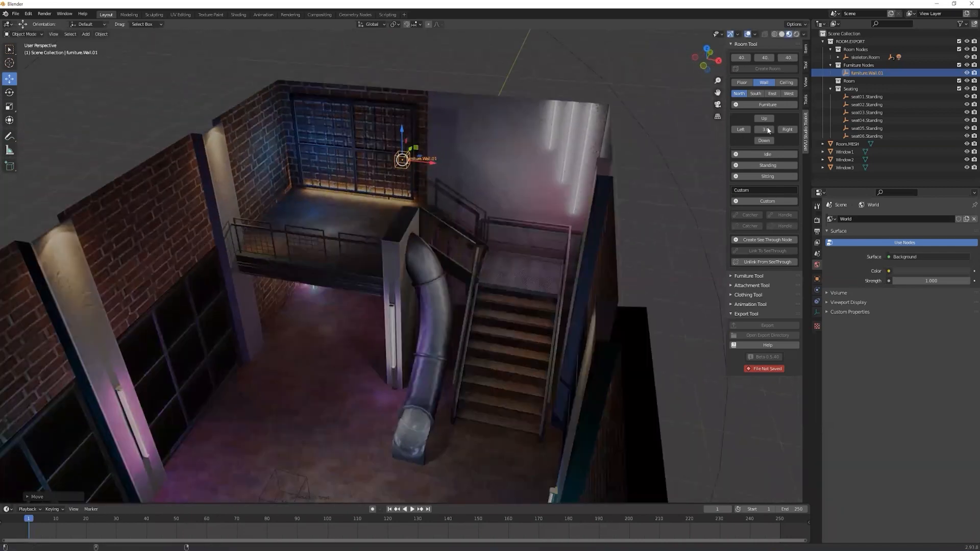
Step: Add four more North wall furniture nodes in a row to the right of the first one on the upper back wall
left_click(787, 130)
left_click(787, 129)
left_click(787, 129)
left_click(787, 130)
middle_click_drag(403, 184, 415, 166)
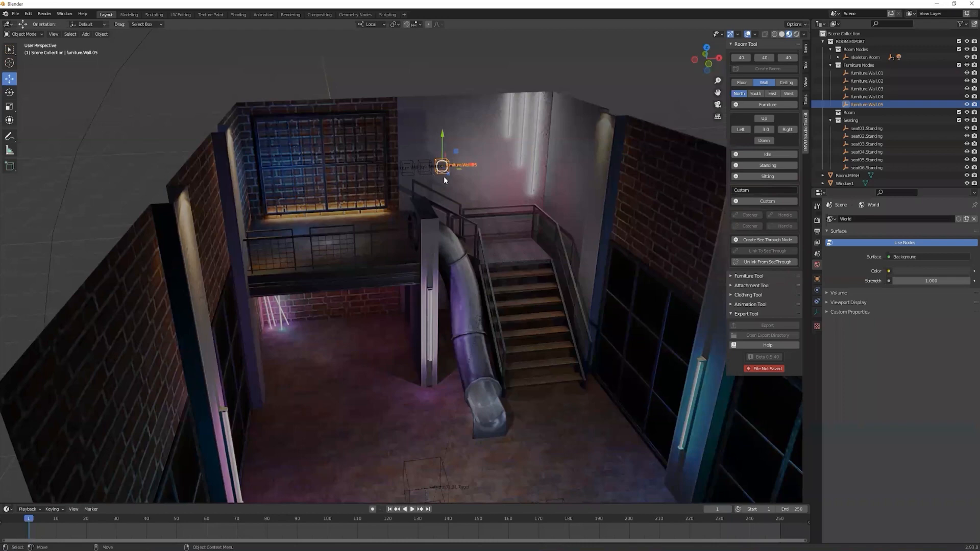
middle_click_drag(458, 265, 326, 113, "shift")
scroll(660, 260, "down", 4)
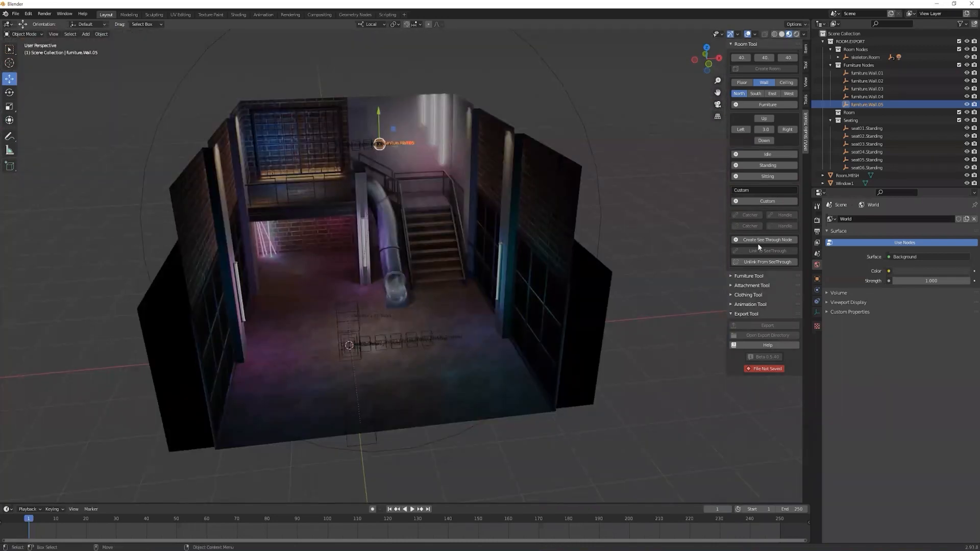
Step: Create a see-through node and move it to the foot of the stairs
scroll(428, 336, "up", 4)
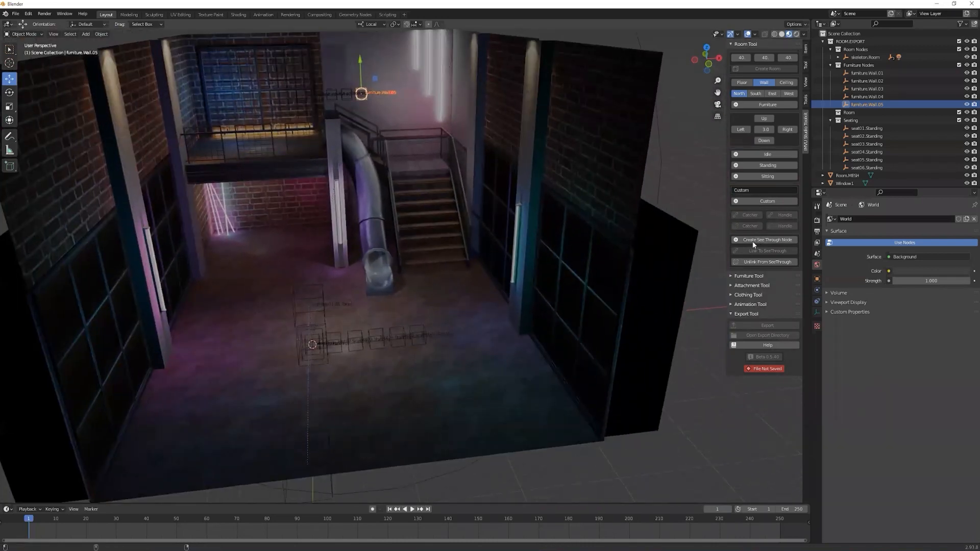
middle_click_drag(563, 311, 505, 231)
left_click(499, 243)
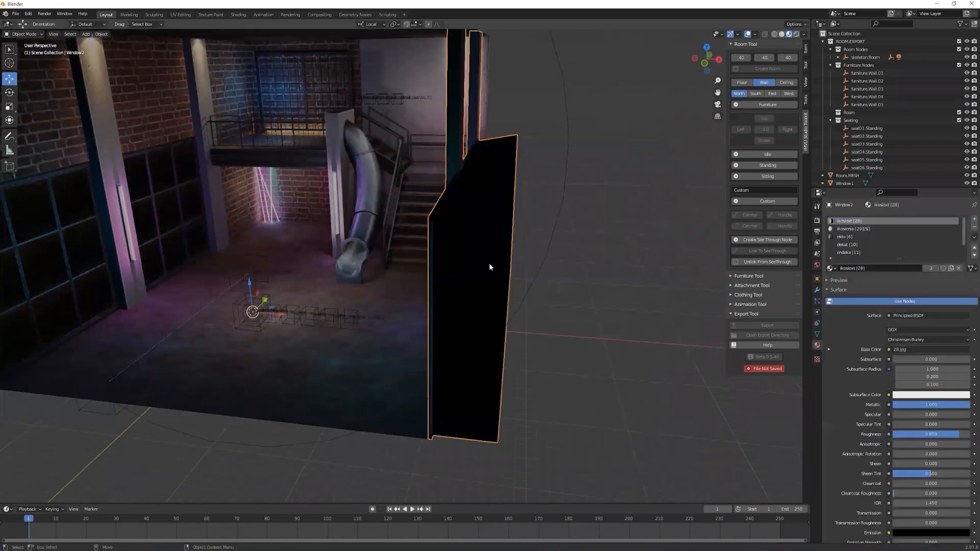
middle_click_drag(488, 267, 721, 259)
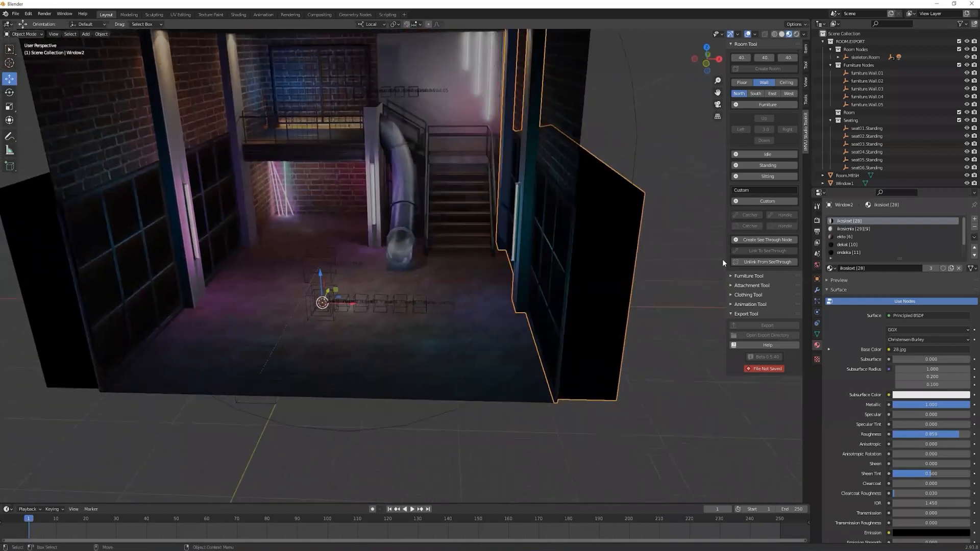
left_click(762, 241)
left_click_drag(342, 298, 490, 240)
scroll(492, 230, "up", 4)
middle_click_drag(461, 240, 438, 241, "shift")
scroll(429, 255, "up", 2)
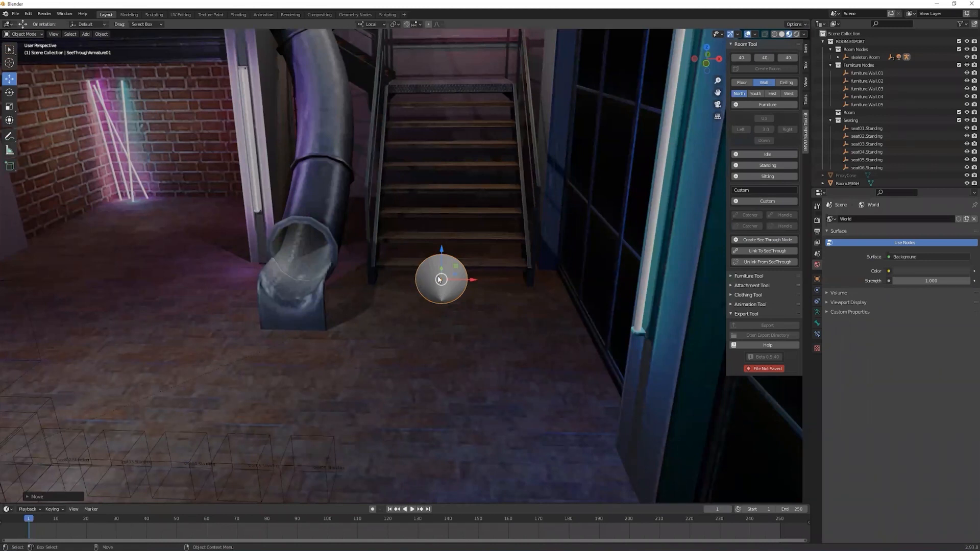
Step: Rotate the see-through node so its cone points away from the Window2 wall into the room
middle_click_drag(470, 299, 619, 223)
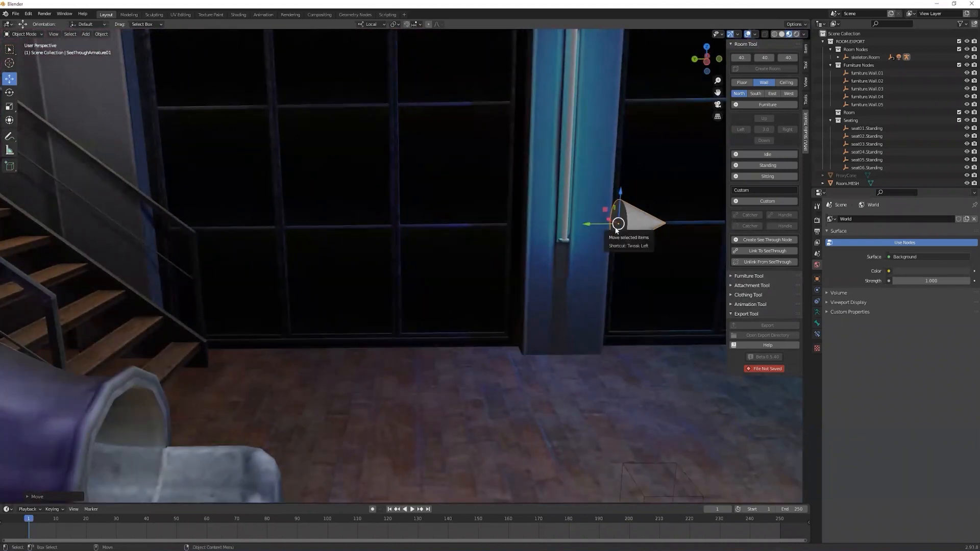
middle_click_drag(596, 243, 576, 242)
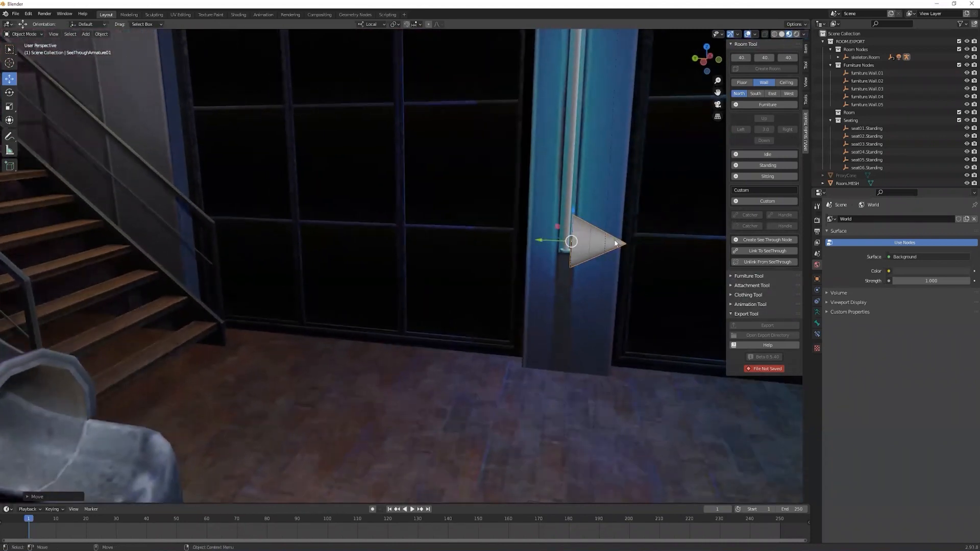
key("e")
left_click_drag(602, 259, 468, 502, "alt")
left_click(492, 333)
left_click_drag(458, 341, 476, 351)
middle_click_drag(476, 350, 424, 366)
Step: Move the see-through node onto the lit pillar of the Window2 wall, near the lower end of its light tube
key("shift+space")
key("g")
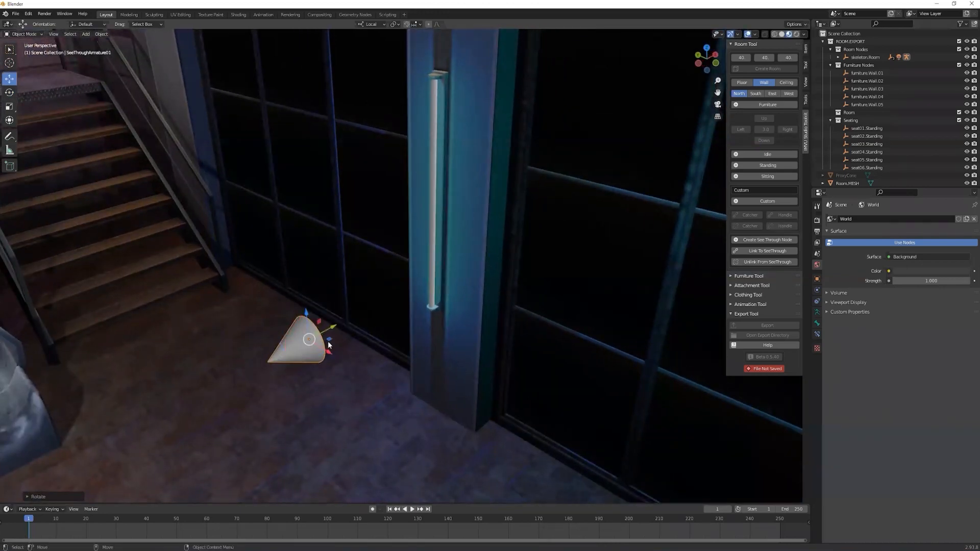
left_click_drag(328, 341, 490, 284)
middle_click_drag(498, 295, 449, 328)
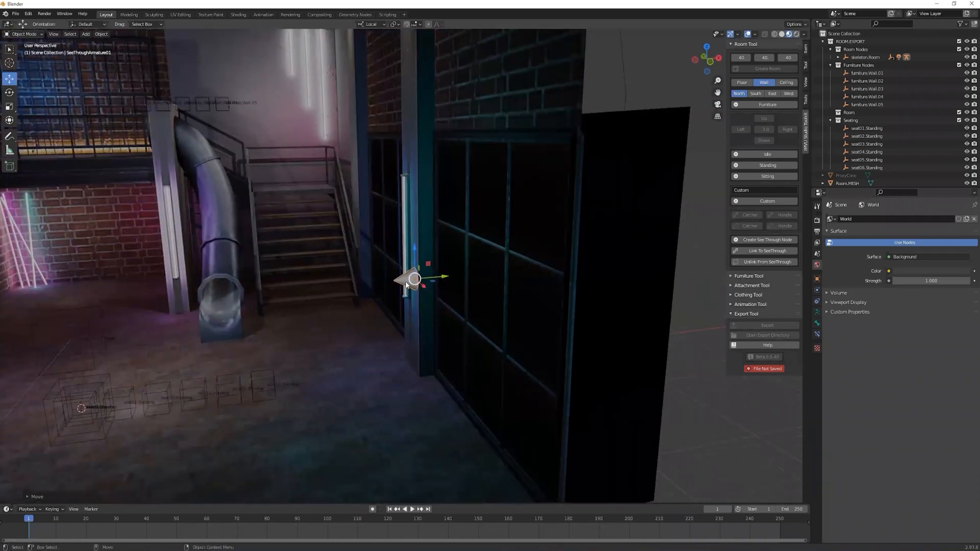
Step: Link the Window2 mesh to the see-through node
left_click(634, 208)
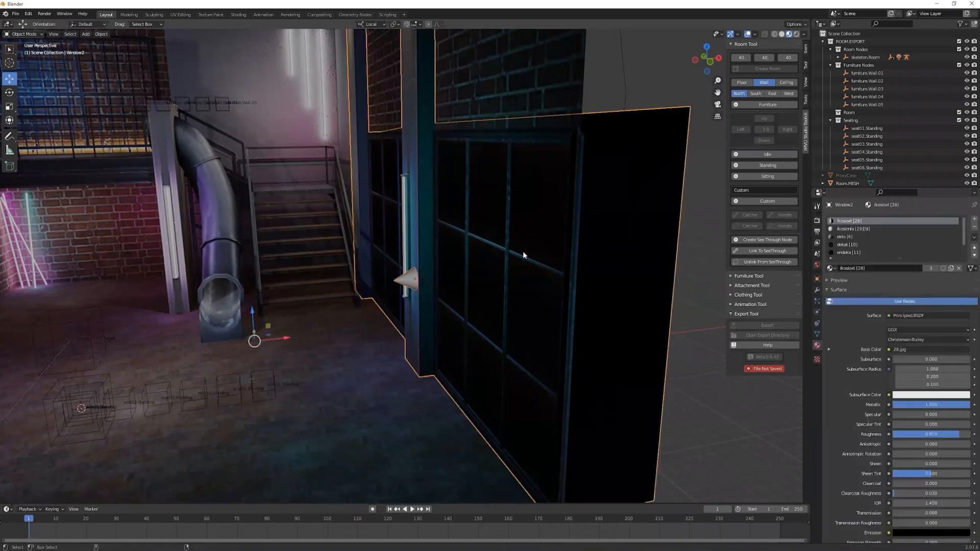
left_click(757, 251)
scroll(483, 302, "down", 6)
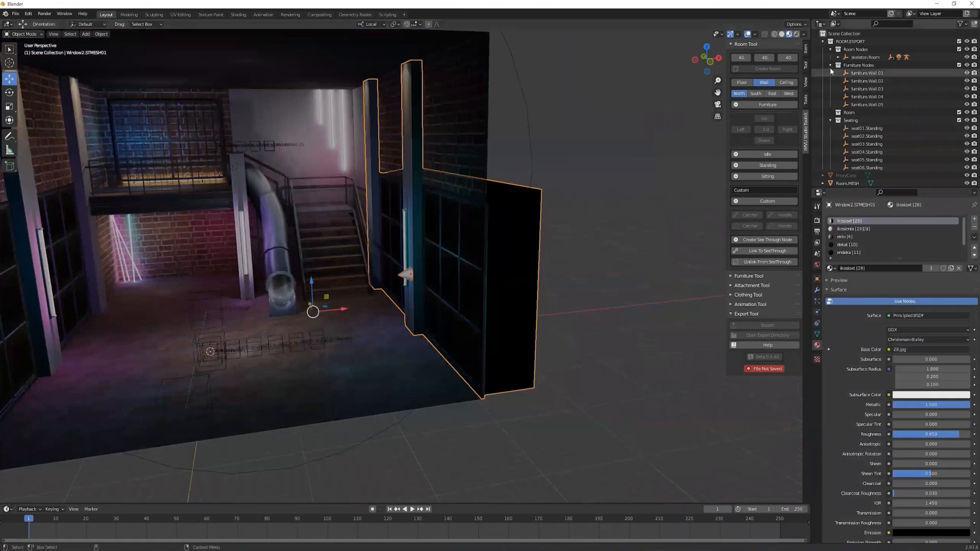
Step: Collapse the Furniture Nodes collection and check where the see-through armature sits in the skeleton.Room hierarchy
left_click(830, 65)
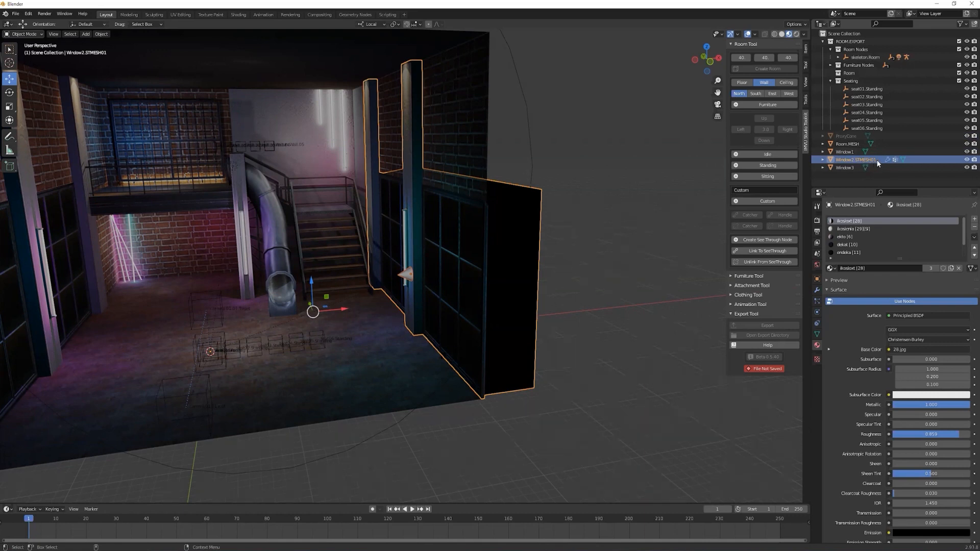
left_click(408, 277)
left_click(408, 277)
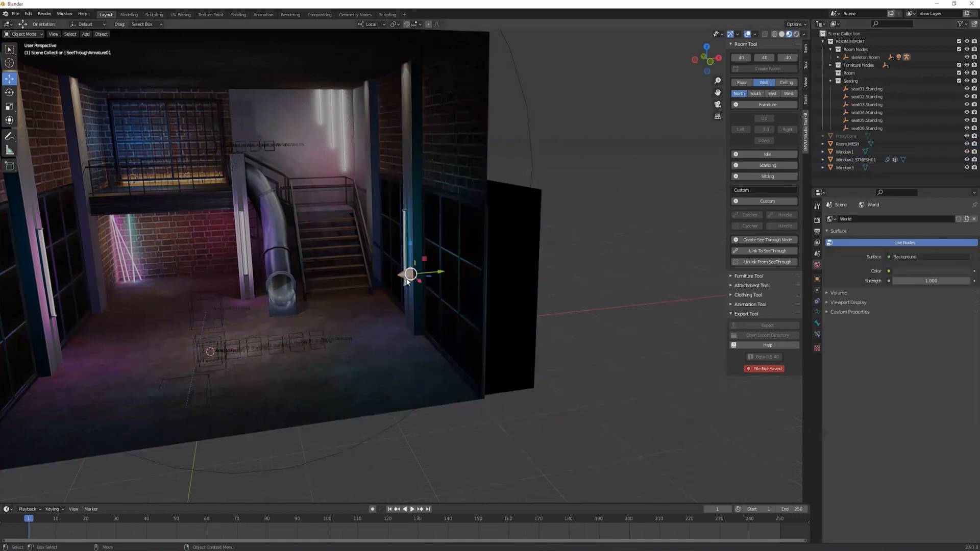
left_click(838, 57)
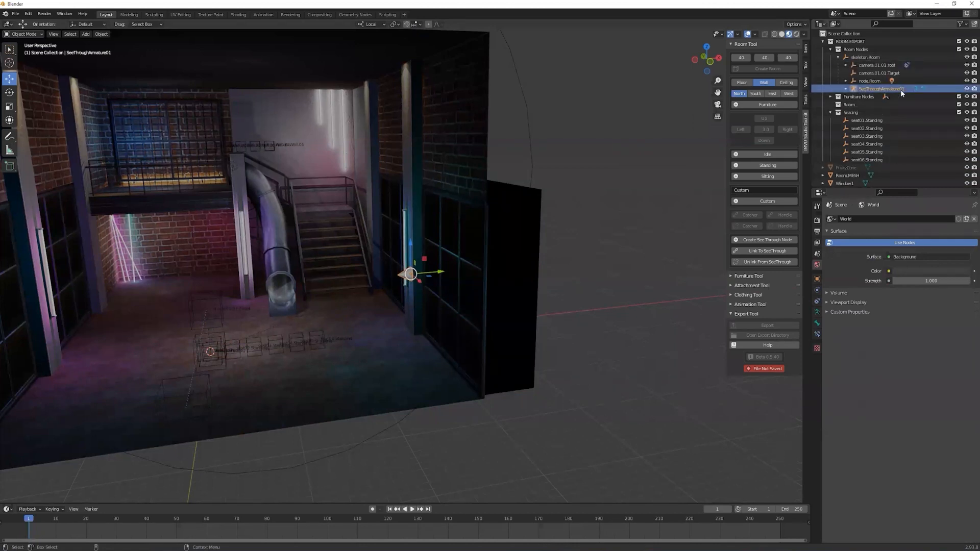
left_click(837, 58)
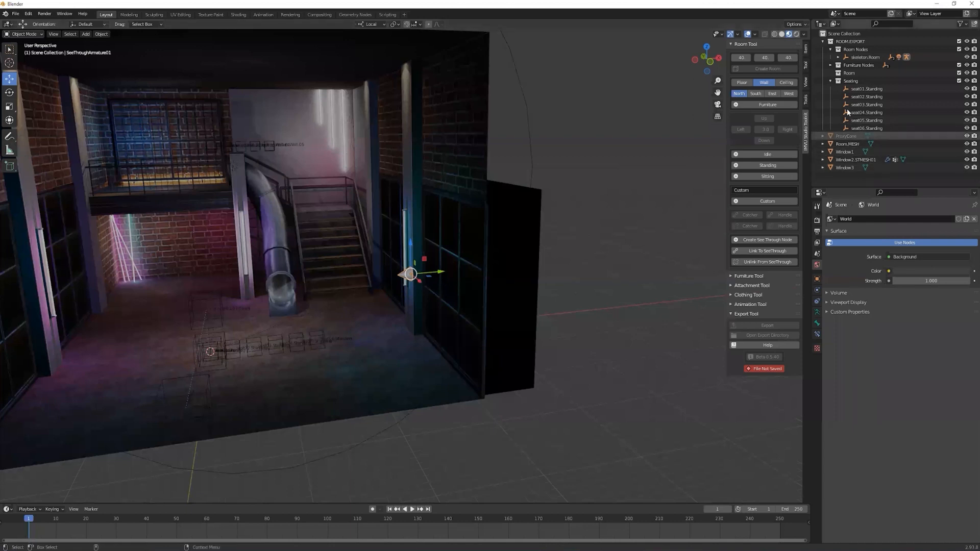
Step: Put Room.MESH, Window1, Window2.STMESH01 and Window3 into the Room collection under ROOM.EXPORT, and deselect everything
middle_click_drag(471, 174, 541, 216, "shift")
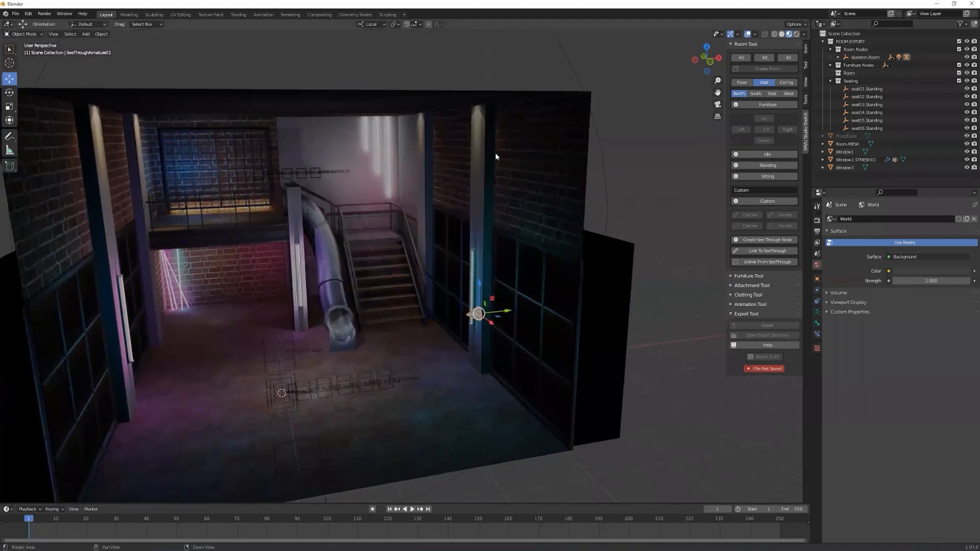
left_click(855, 43)
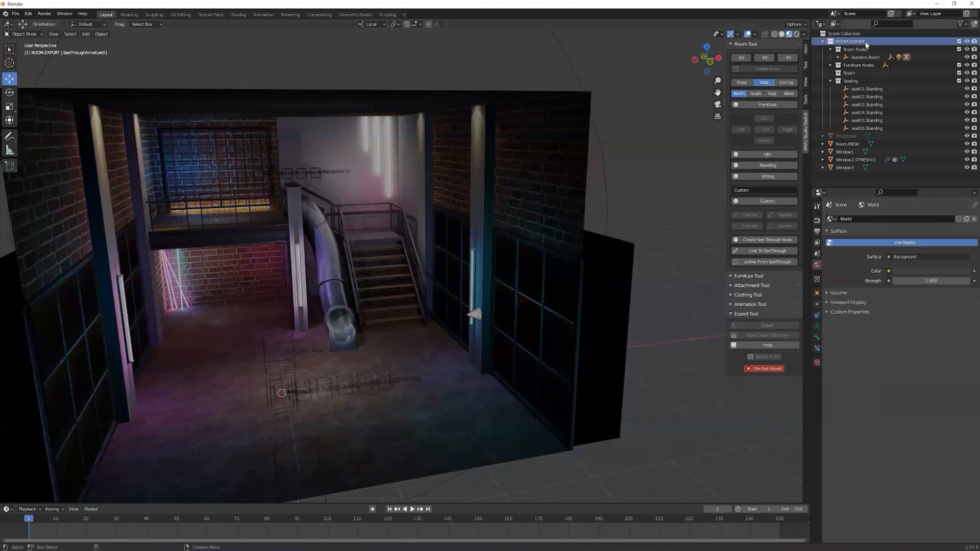
left_click(847, 143)
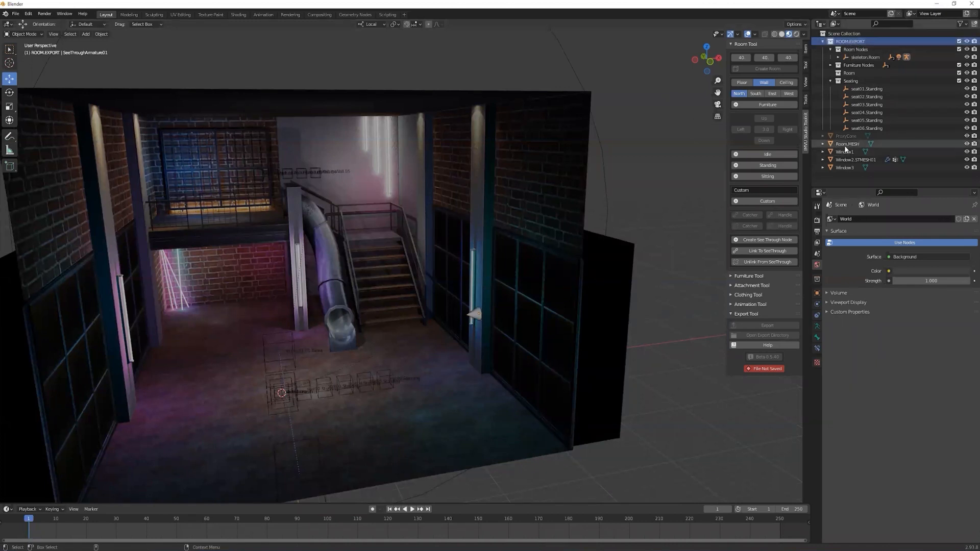
left_click(842, 168, "shift")
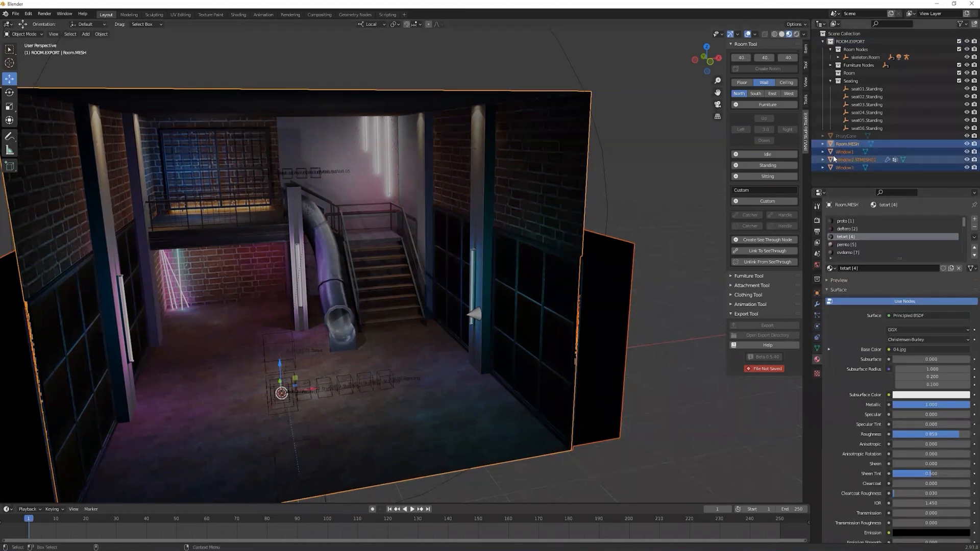
left_click(847, 144)
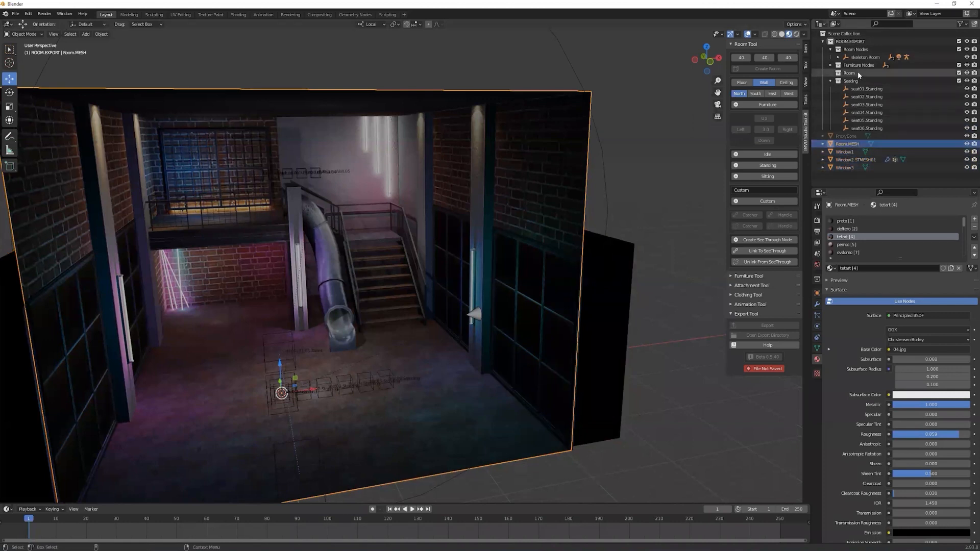
left_click(845, 167, "shift")
left_click_drag(845, 168, 848, 75)
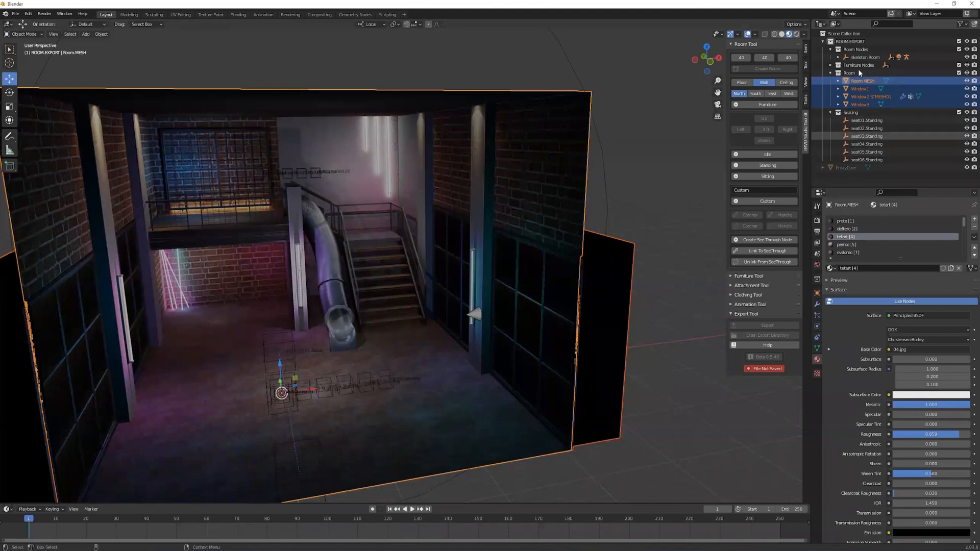
middle_click_drag(564, 171, 448, 259, "ctrl")
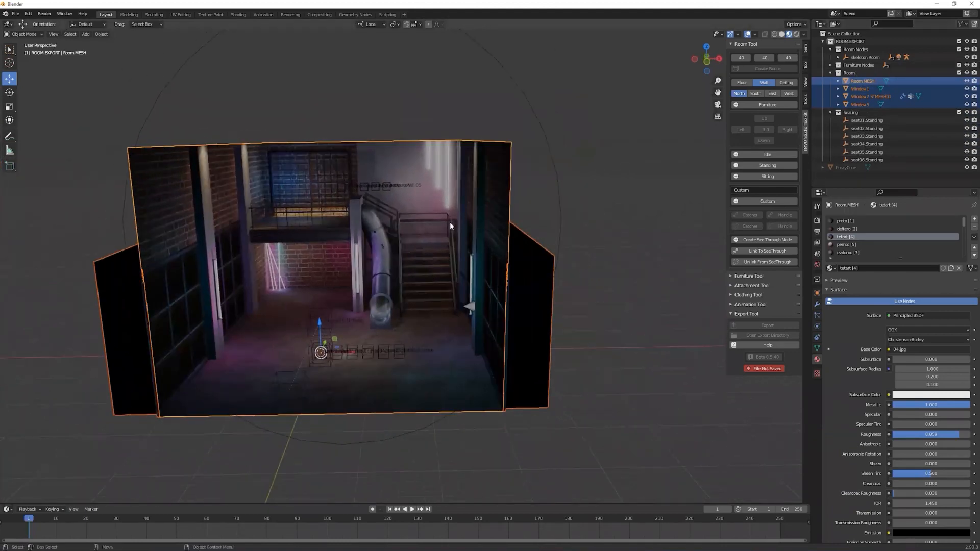
key("alt+a")
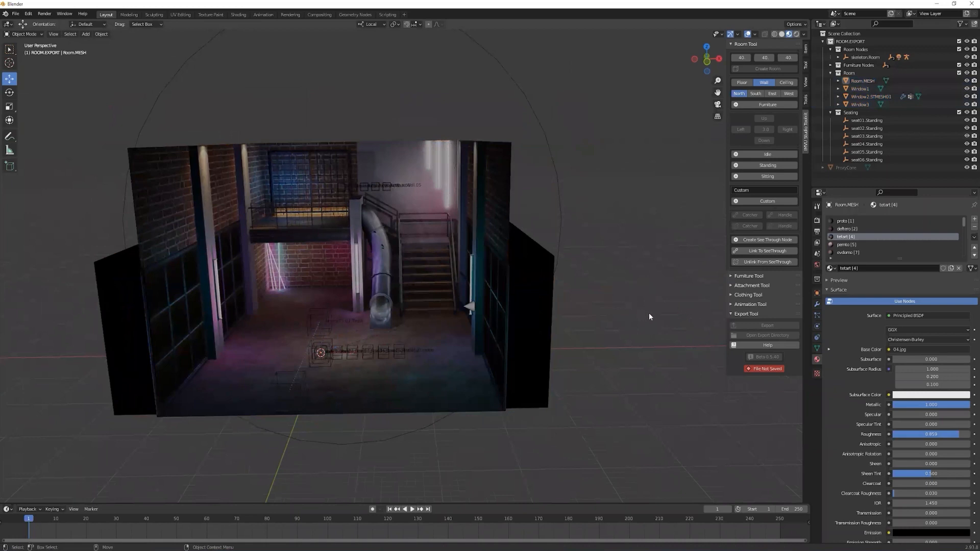
Step: Save the scene as LearningSessionRoom in the StudioLearningSession folder
key("ctrl+s")
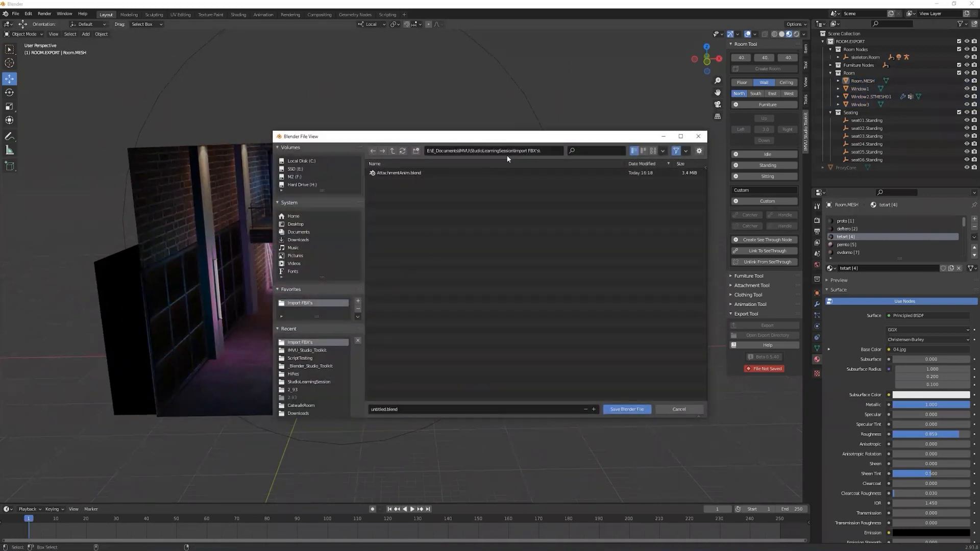
left_click(399, 151)
left_click(405, 411)
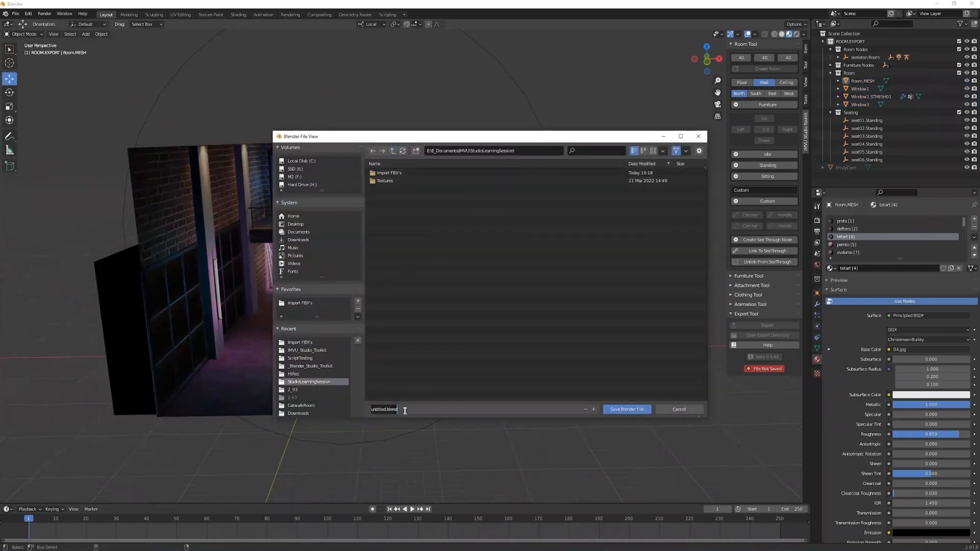
type("LearningSess")
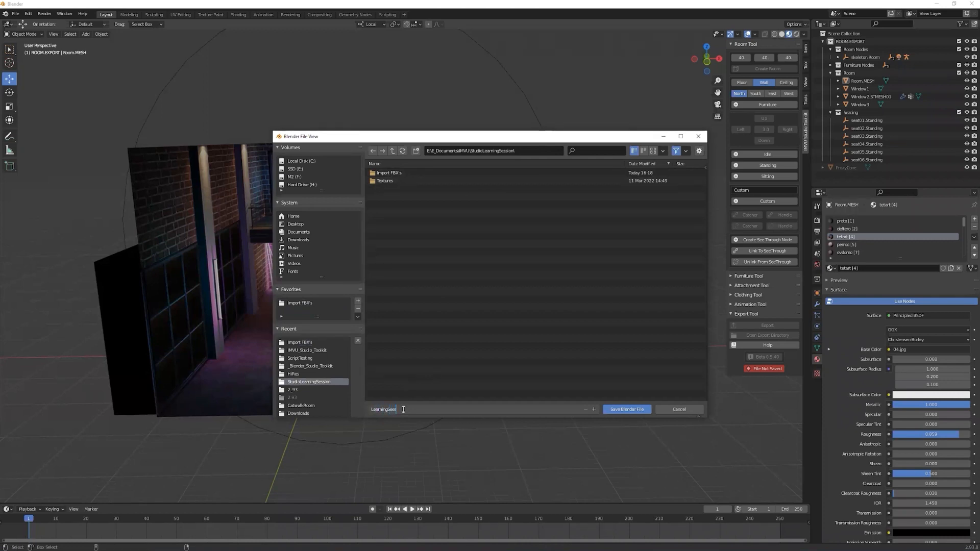
type("ionRoom")
left_click(622, 409)
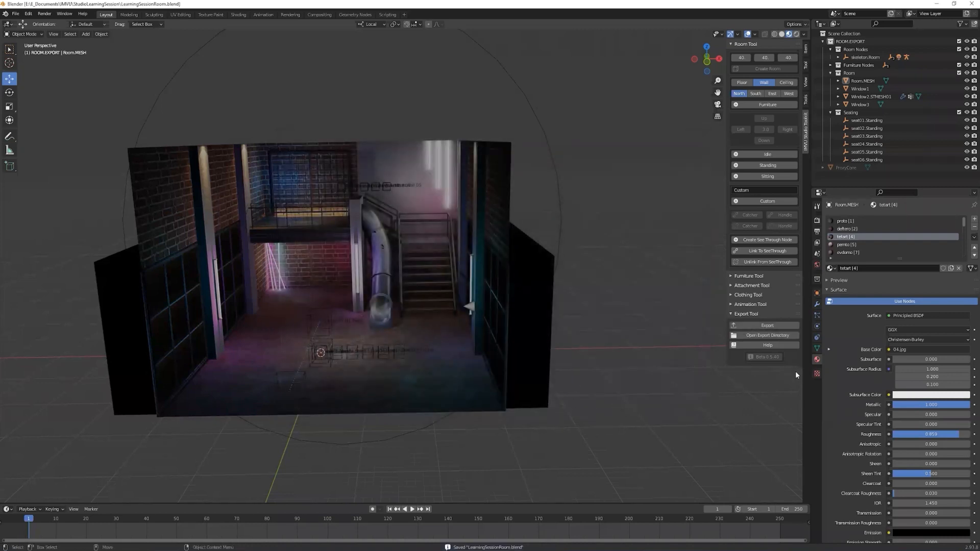
Step: Check the export directory for the saved LearningSessionRoom.blend file, and export the room
left_click(750, 337)
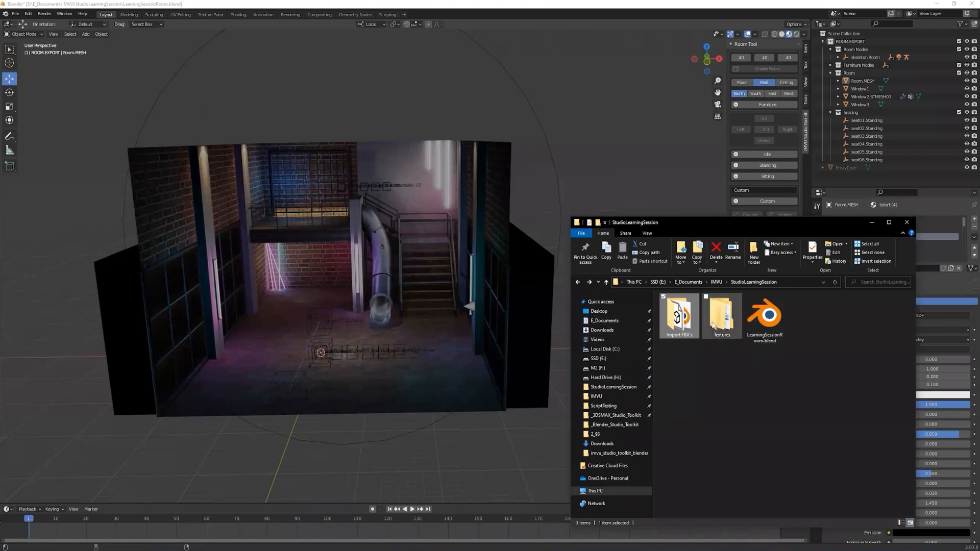
left_click(755, 343)
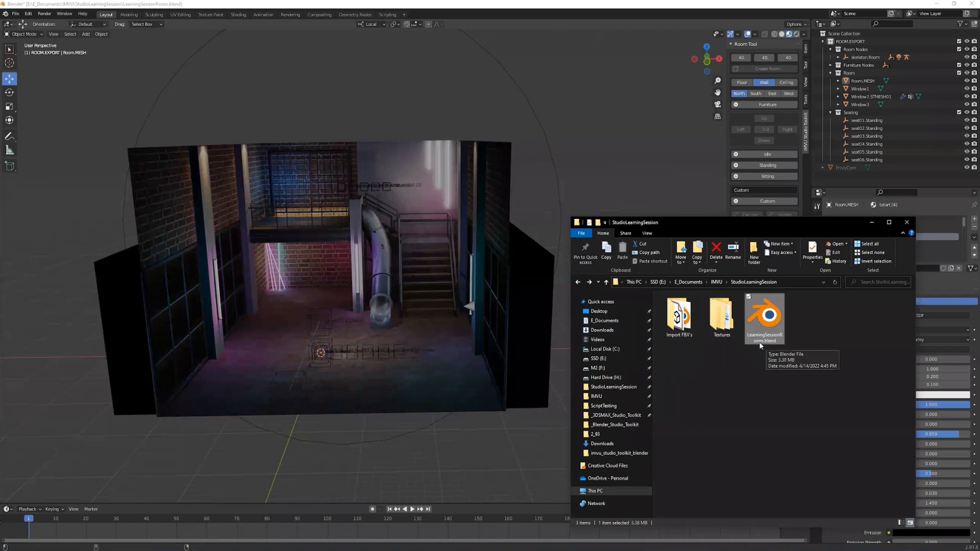
left_click(872, 225)
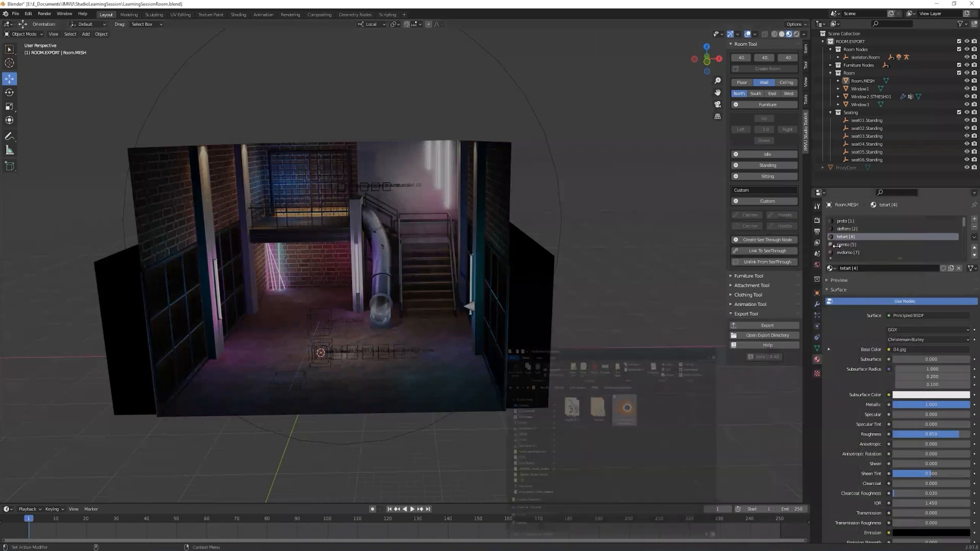
left_click(752, 327)
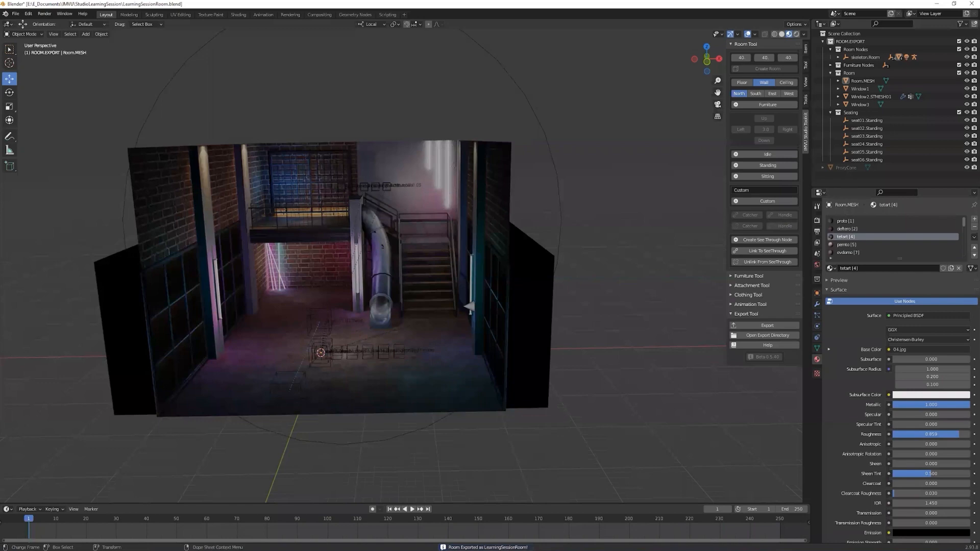
Step: Switch to IMVU Studio and derive a new product from Example 3D Scene in the Rooms category of Rooms & Furniture
key("alt+Tab")
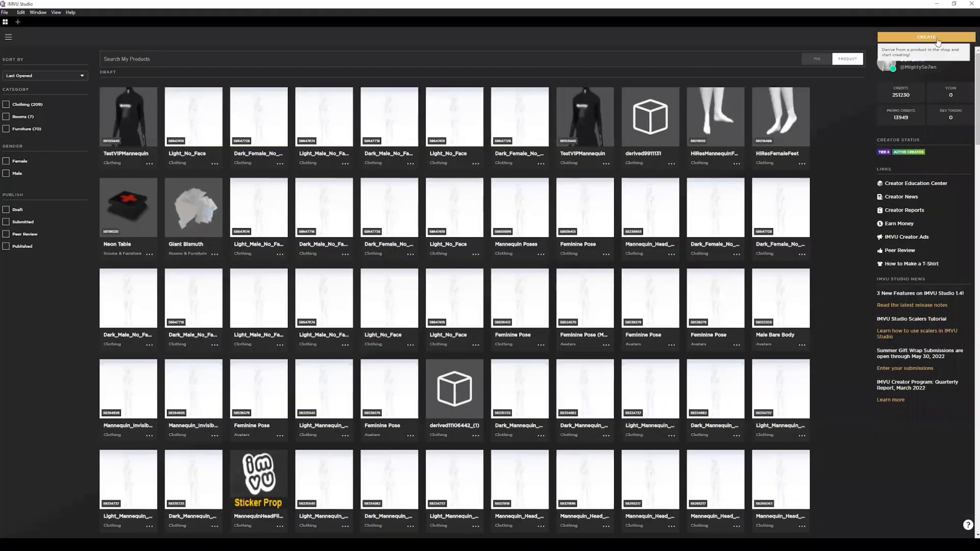
left_click(938, 41)
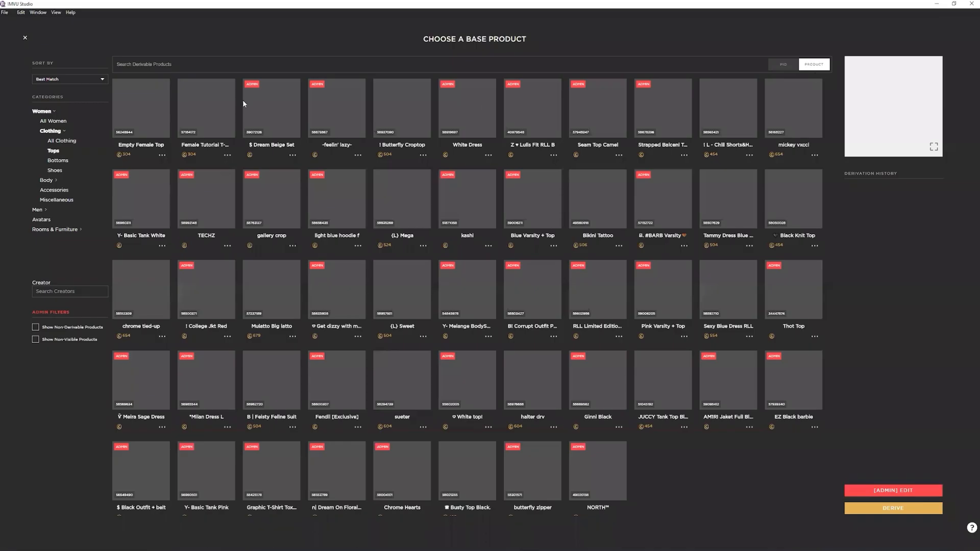
left_click(57, 230)
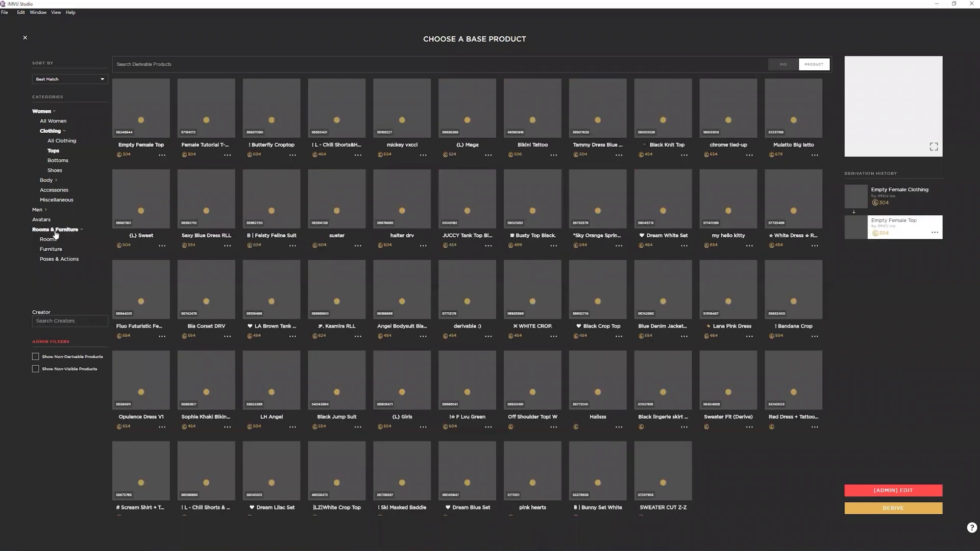
left_click(57, 239)
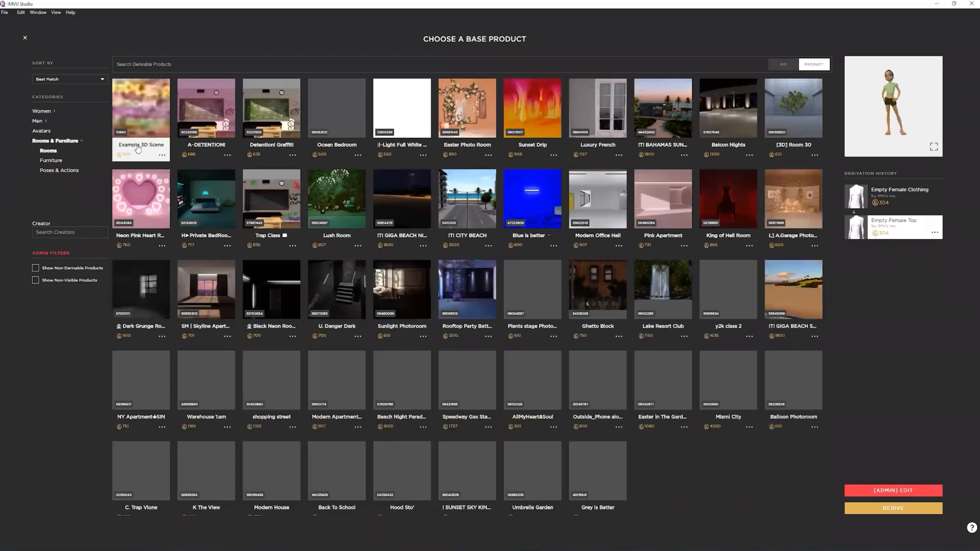
left_click(137, 120)
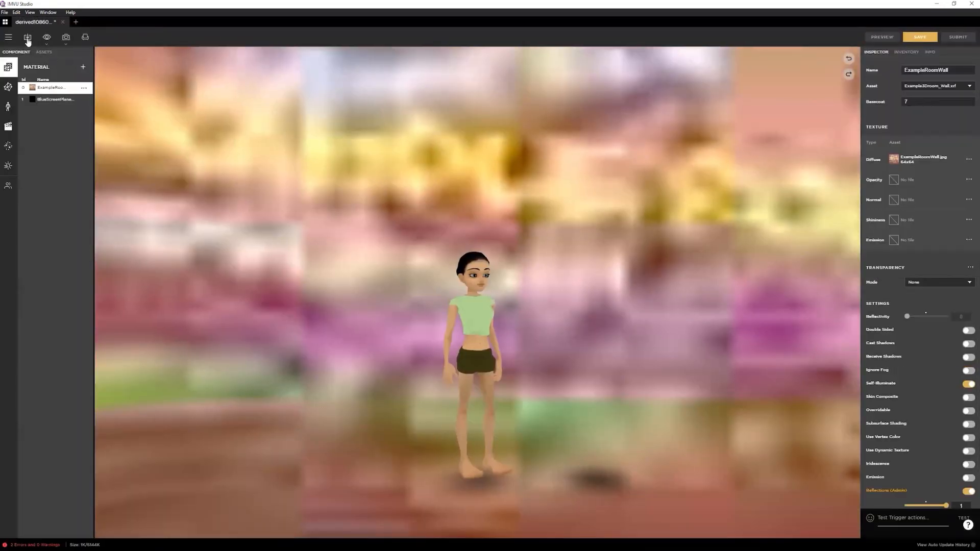
Step: Load LearningSessionRoom.fbx from the StudioLearningSession folder for FBX import
left_click(26, 44)
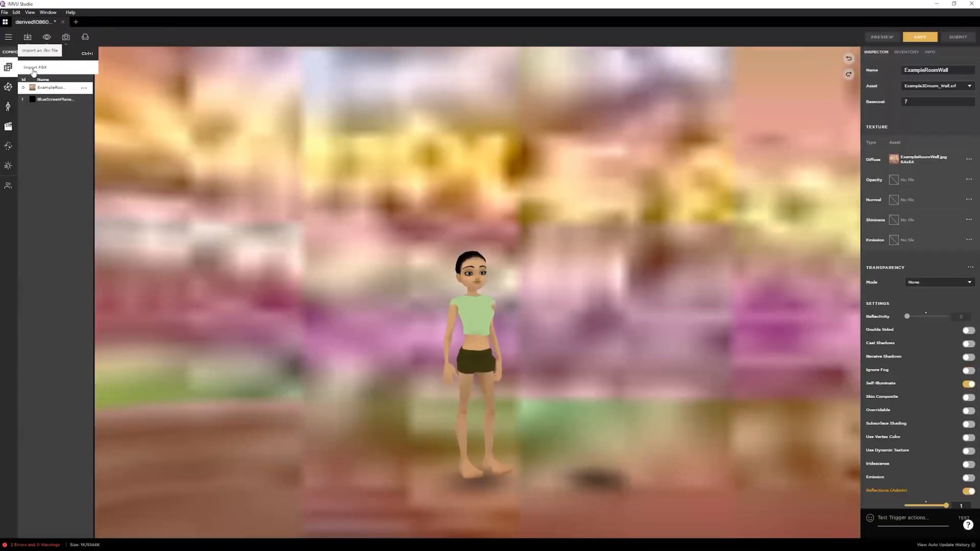
left_click(32, 67)
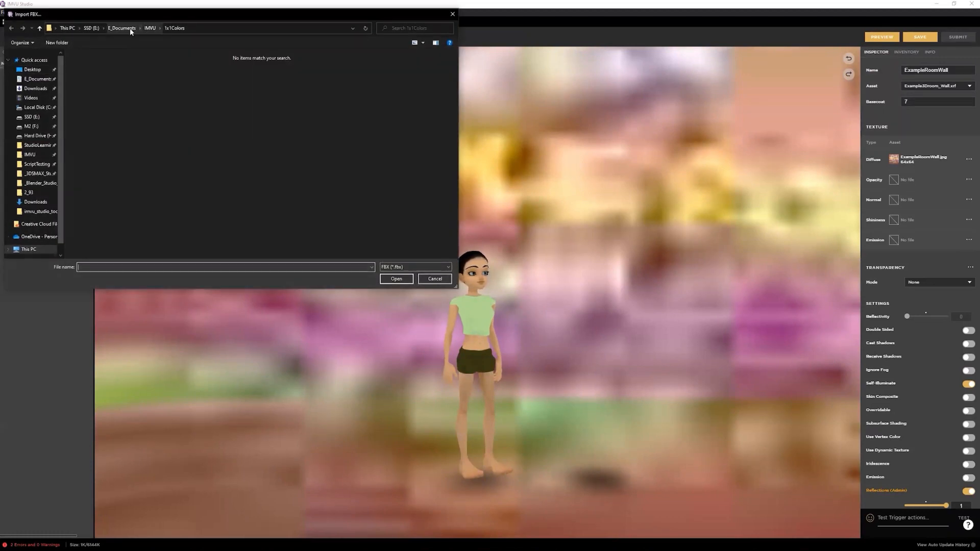
left_click(127, 29)
left_click(38, 147)
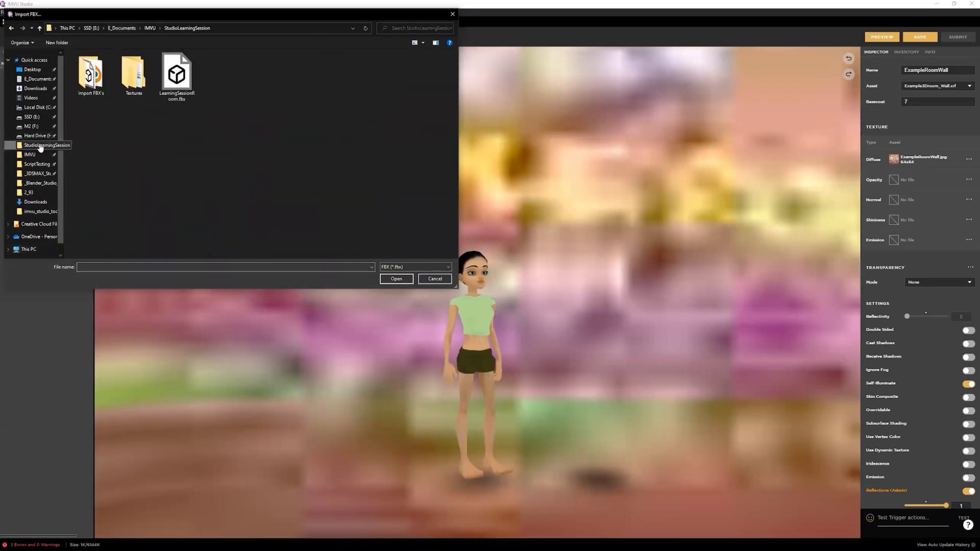
left_click(176, 77)
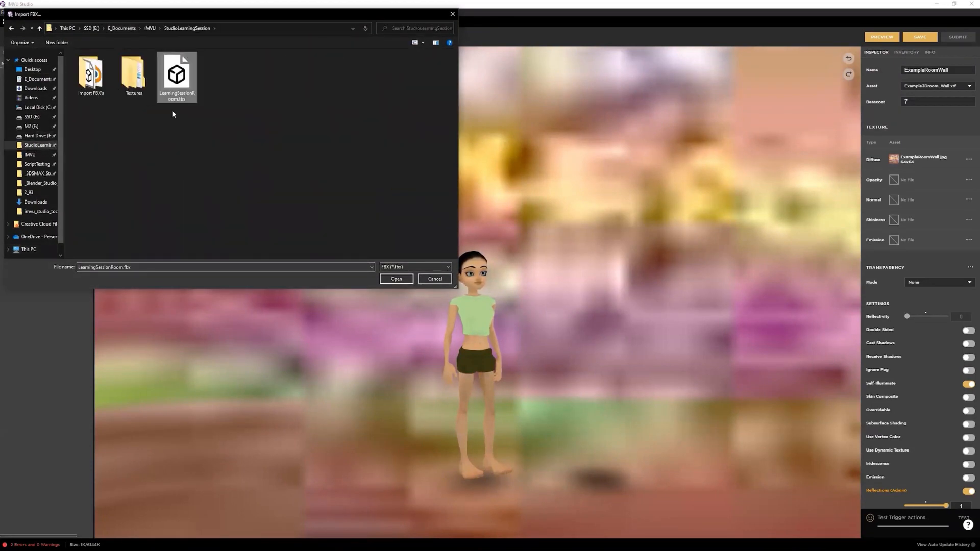
left_click(399, 281)
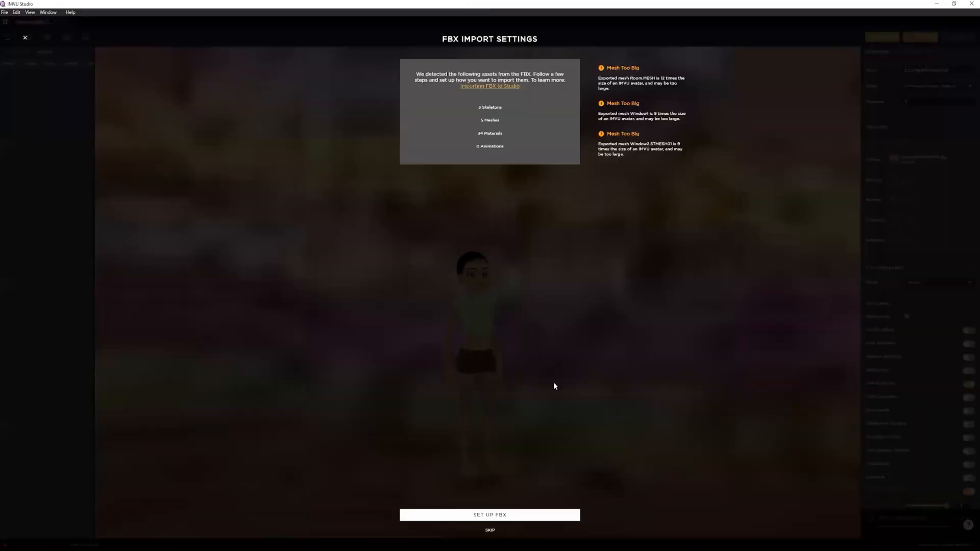
Step: Skip the guided FBX setup, review the skeleton, mesh and material settings, and import all the room assets
left_click(491, 531)
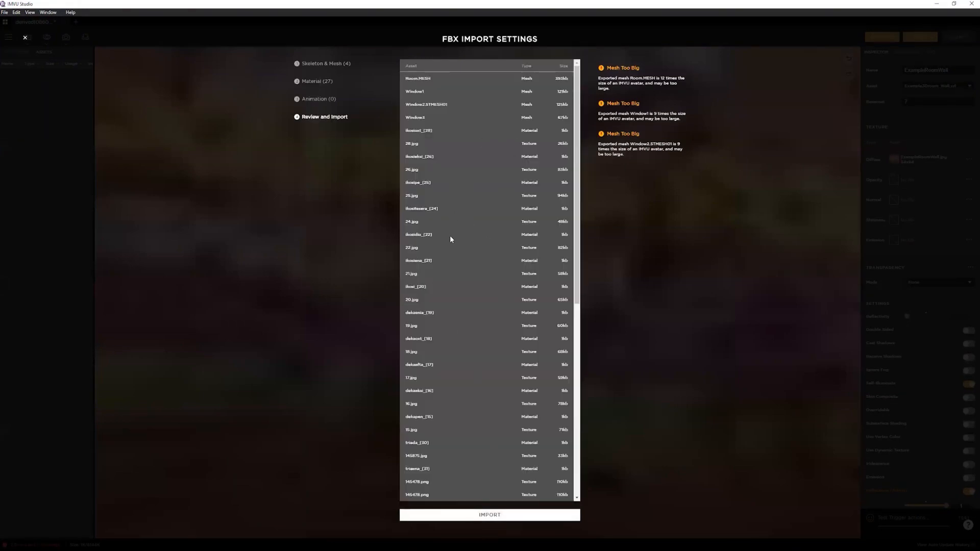
left_click(334, 65)
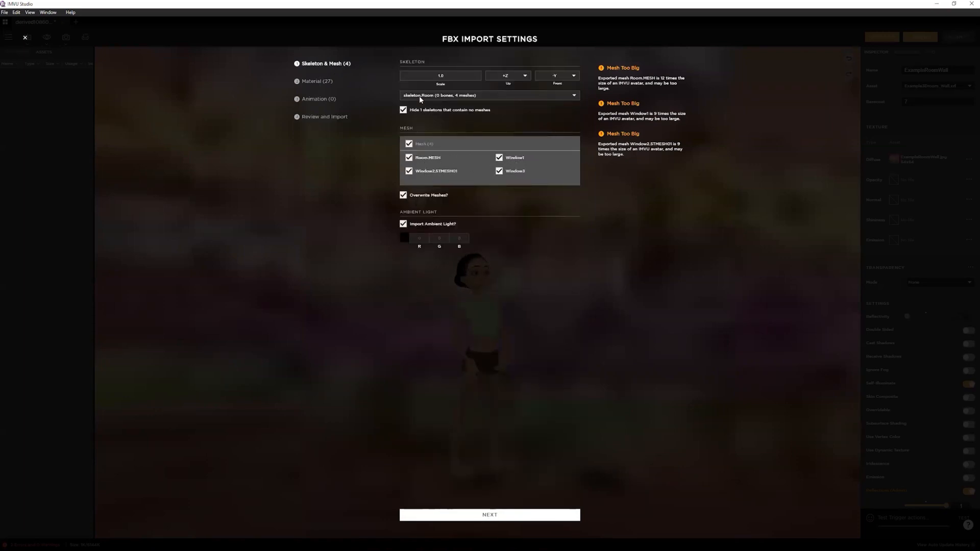
left_click(324, 83)
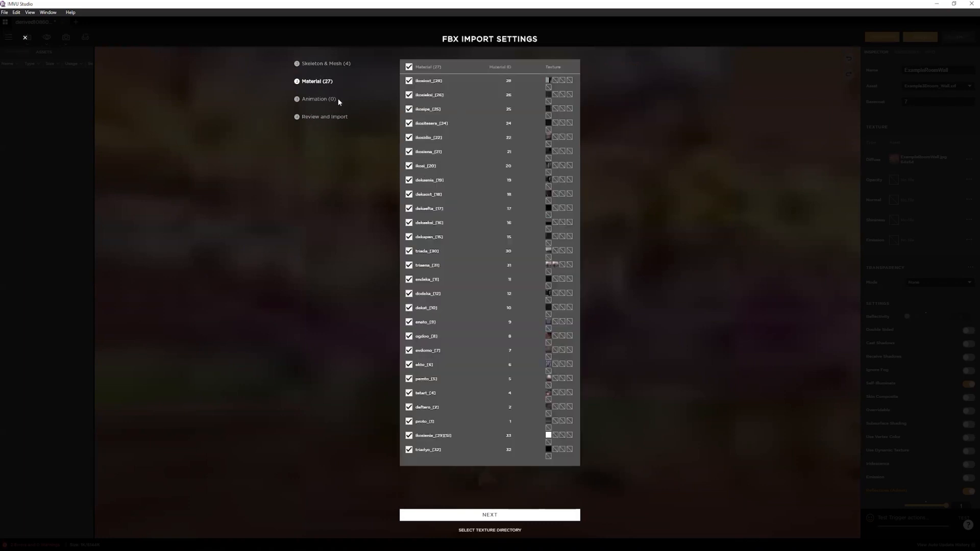
left_click(322, 118)
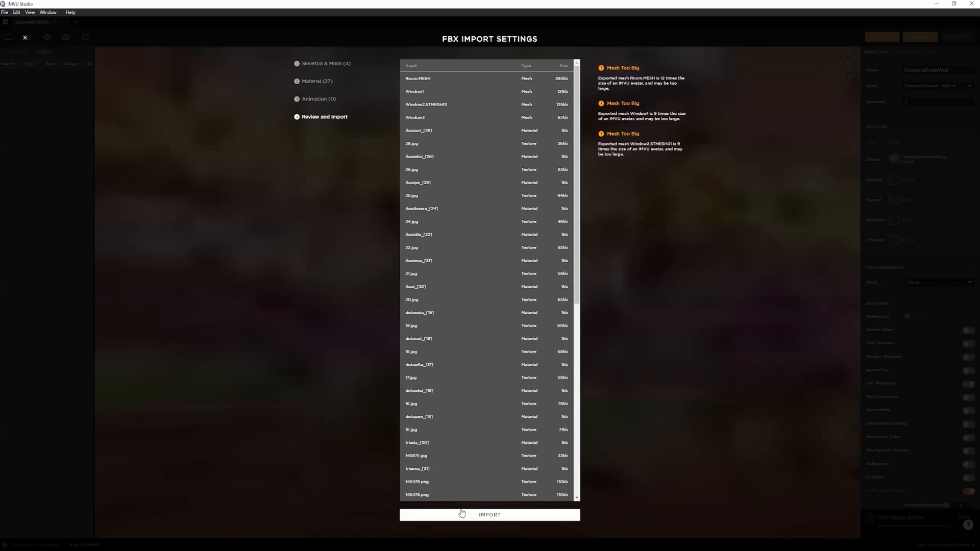
left_click(462, 513)
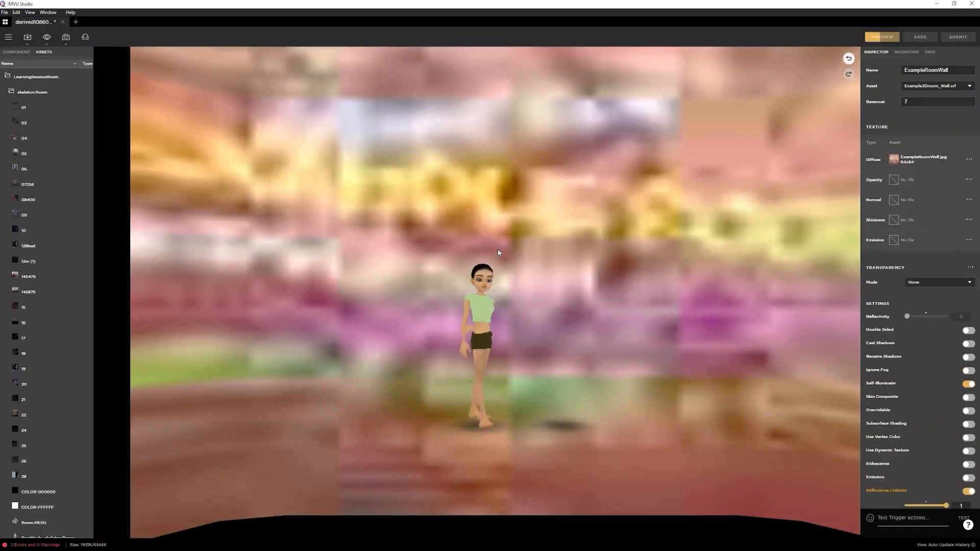
Step: Examine the imported room around the avatar from several angles and distances
scroll(498, 250, "down", 5)
left_click_drag(498, 250, 504, 317)
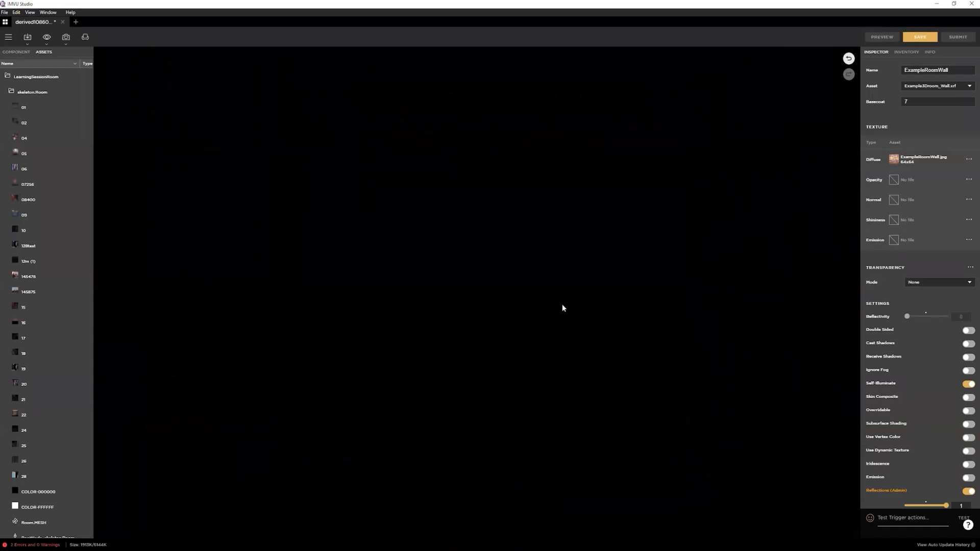
left_click_drag(531, 320, 414, 235)
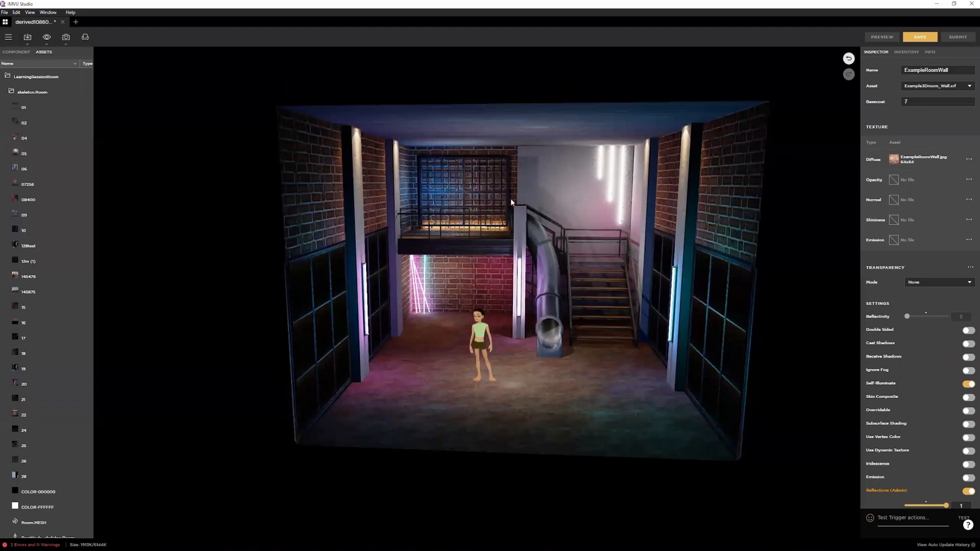
left_click_drag(547, 222, 462, 280)
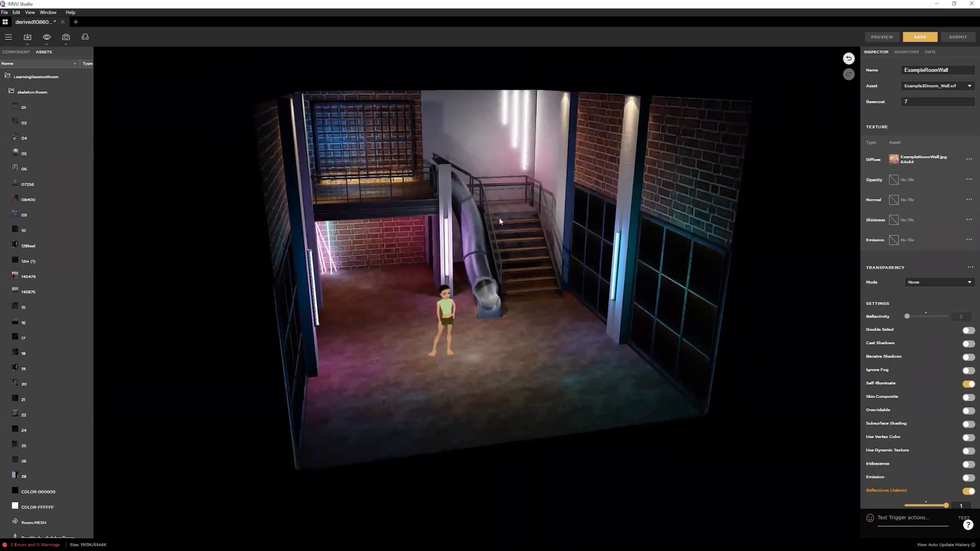
left_click_drag(499, 222, 557, 538)
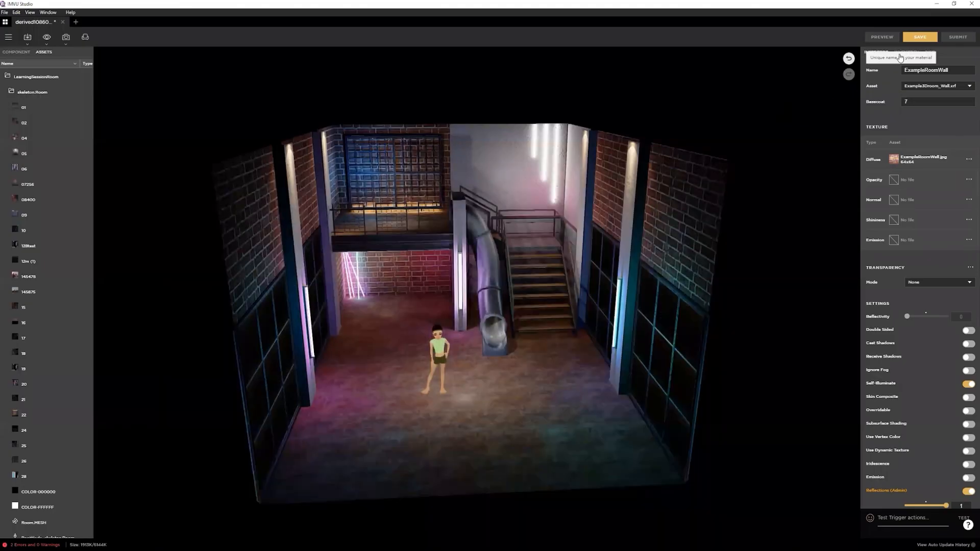
Step: Check the inventory filters and view the room's furniture nodes in decoration mode, then leave that mode
left_click(905, 52)
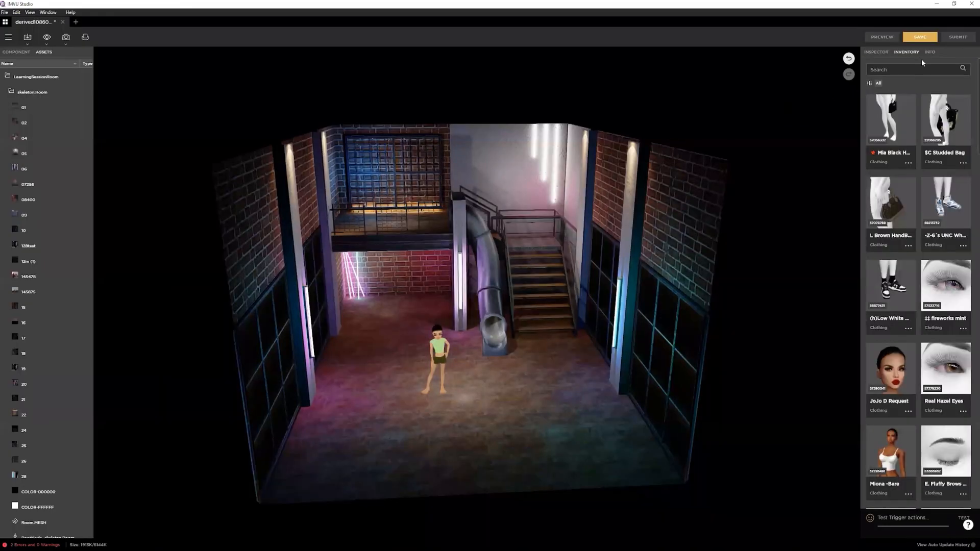
left_click(870, 84)
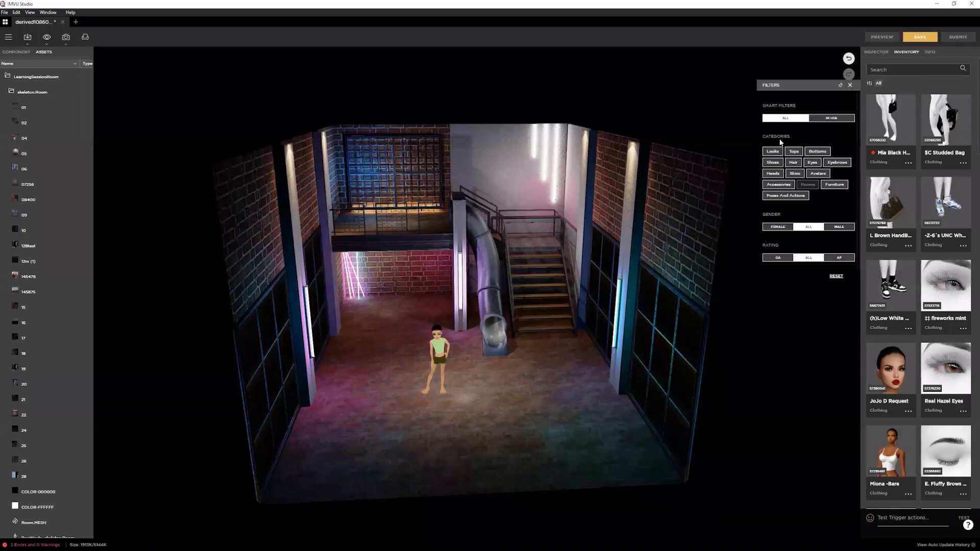
left_click(85, 38)
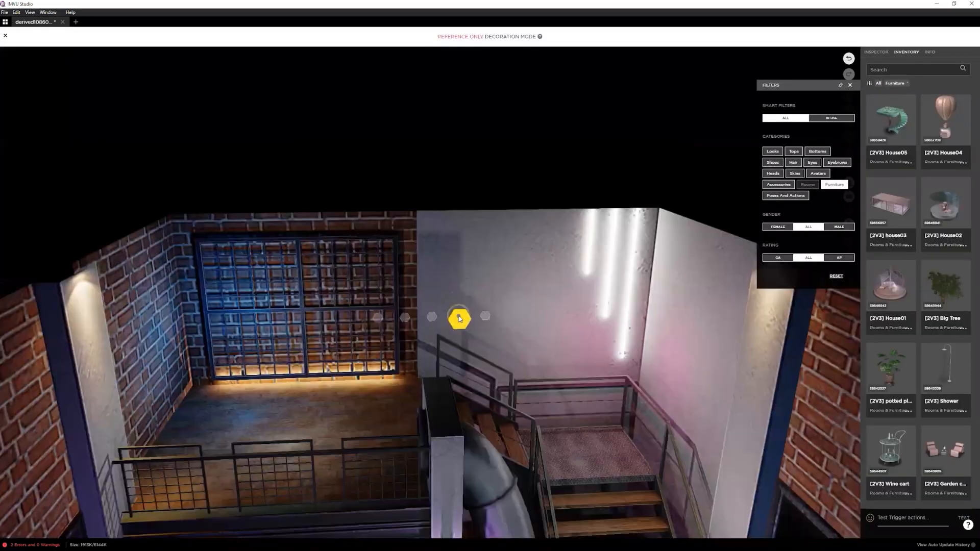
scroll(462, 405, "down", 1)
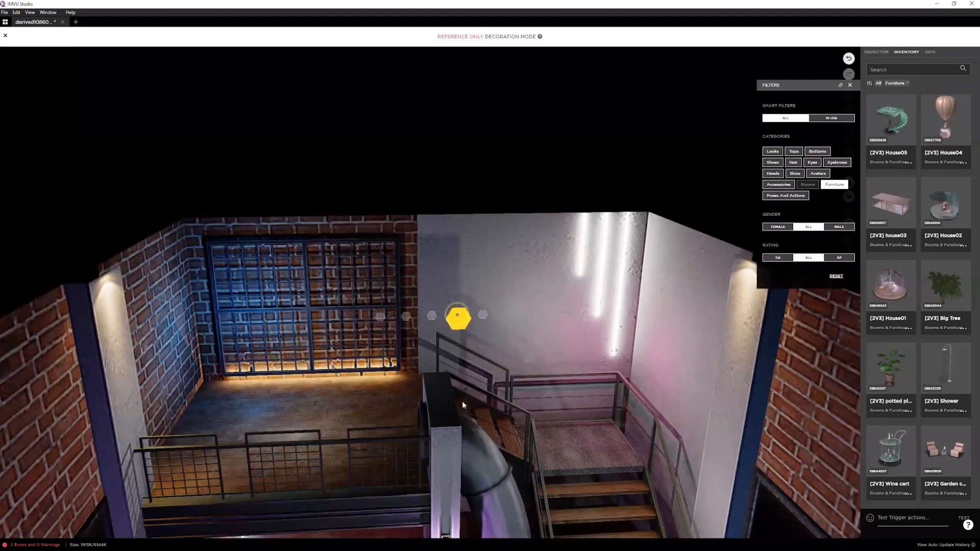
scroll(462, 405, "down", 5)
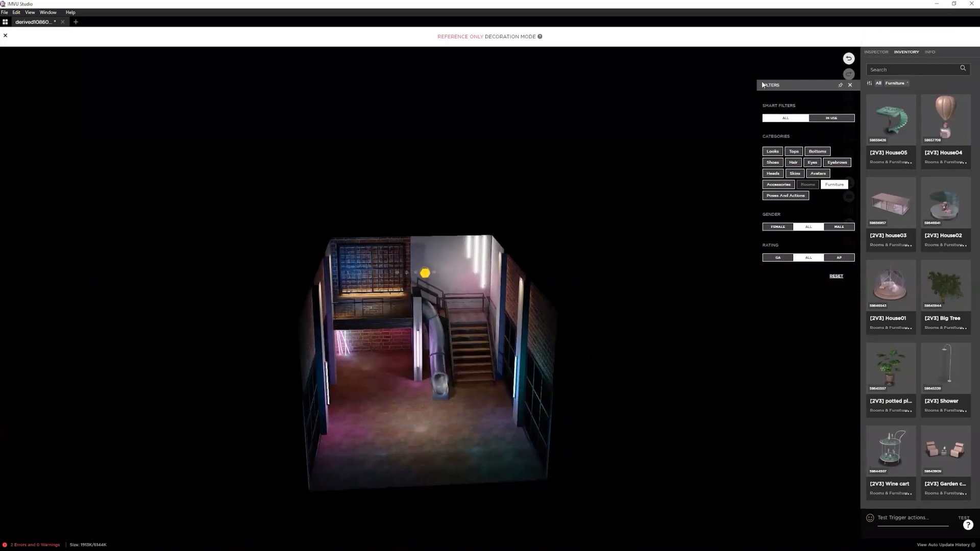
left_click(5, 35)
left_click(6, 38)
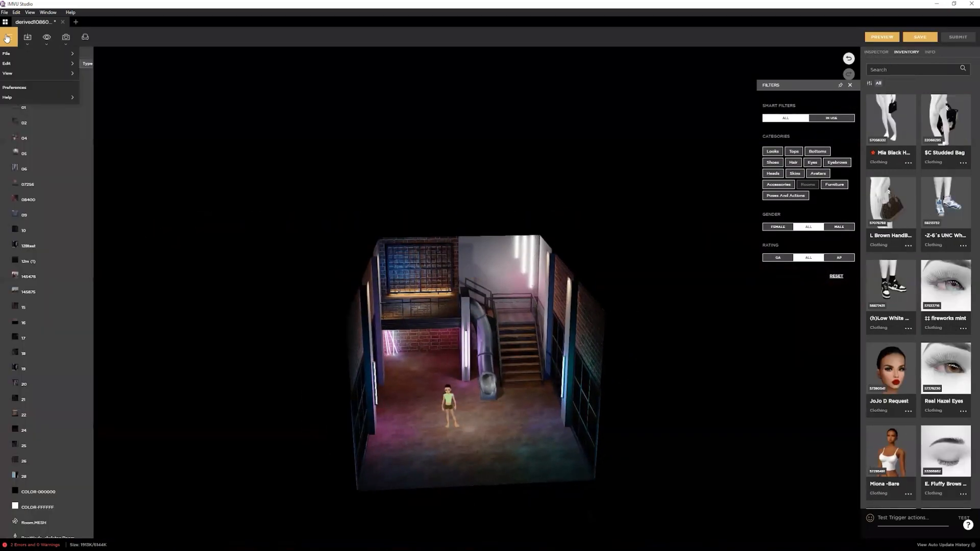
left_click(6, 38)
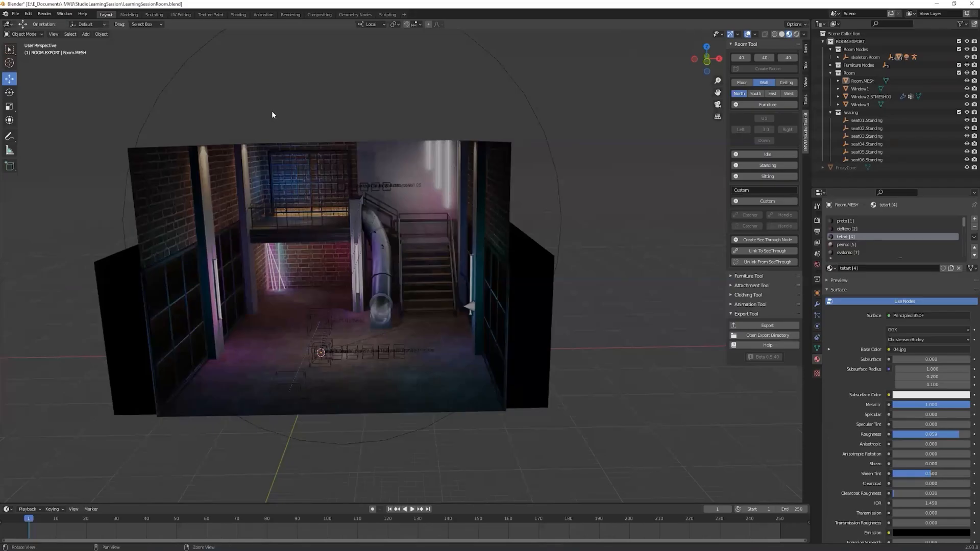
Step: Look over the room in Blender and close LearningSessionRoom.blend without saving changes
middle_click_drag(272, 111, 452, 111)
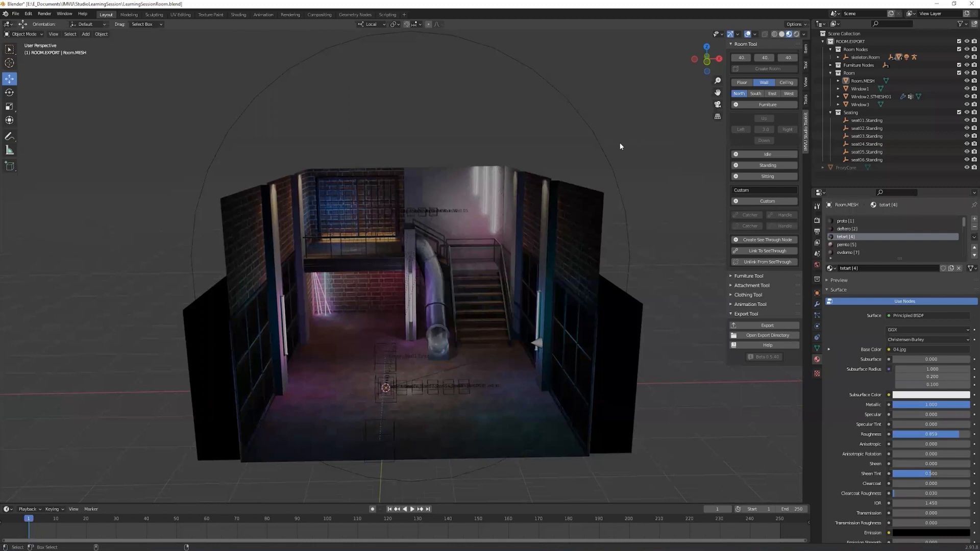
key("ctrl+q")
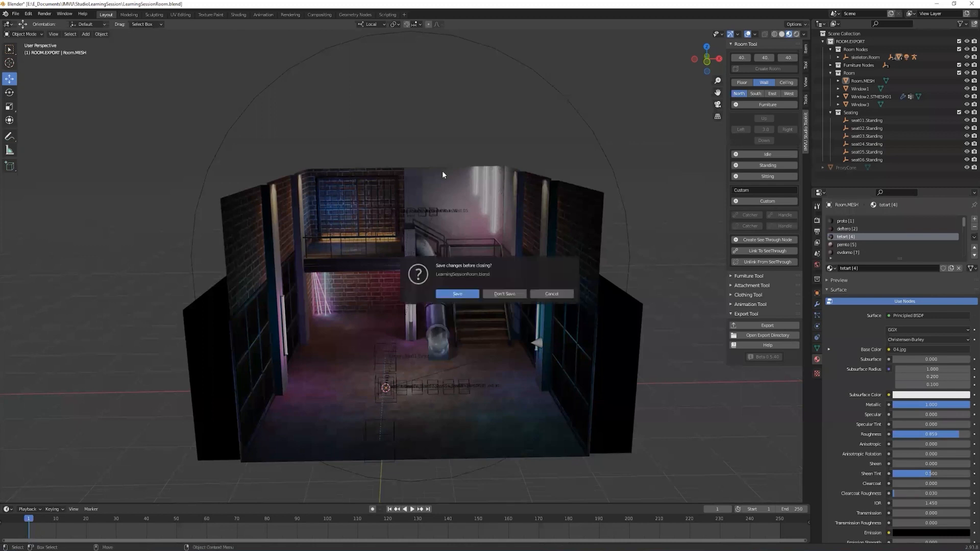
left_click(503, 294)
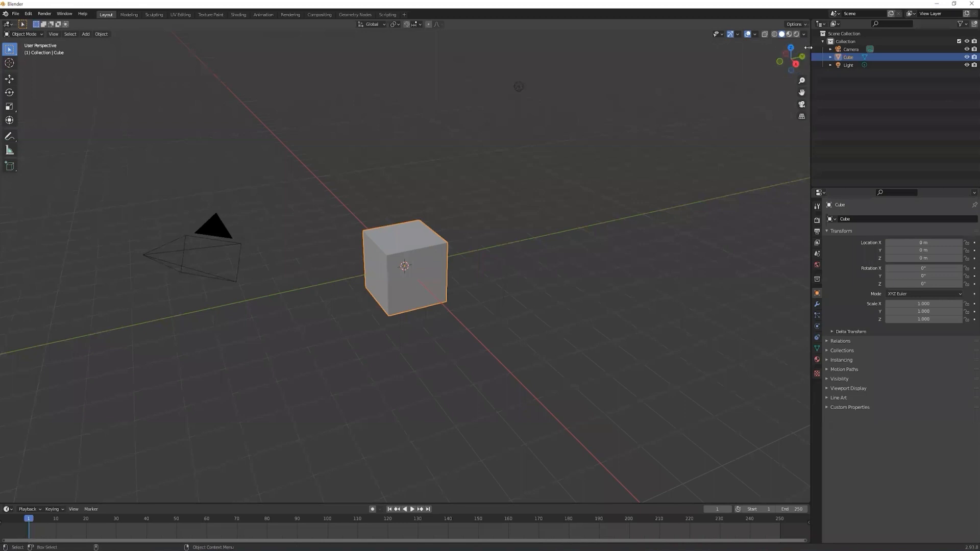
Step: Create a furniture base with the IMVU Studio Toolkit's Furniture Tool in a new default scene and inspect its scale cube
left_click(808, 48)
left_click(805, 115)
left_click(748, 54)
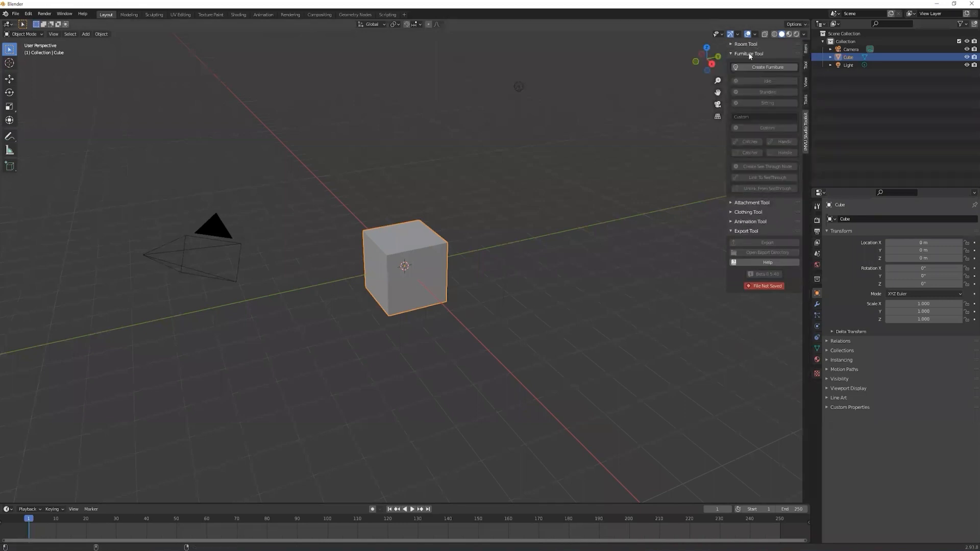
left_click(755, 67)
middle_click_drag(382, 154, 433, 187, "shift")
left_click(401, 194)
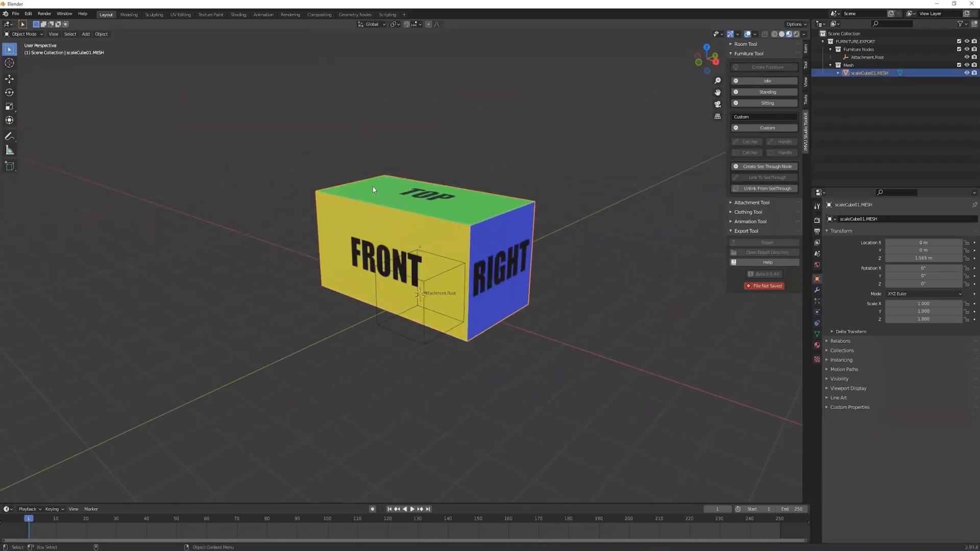
mouse_move(475, 258)
middle_mouse_down()
mouse_move(503, 259)
mouse_move(484, 264)
middle_mouse_up()
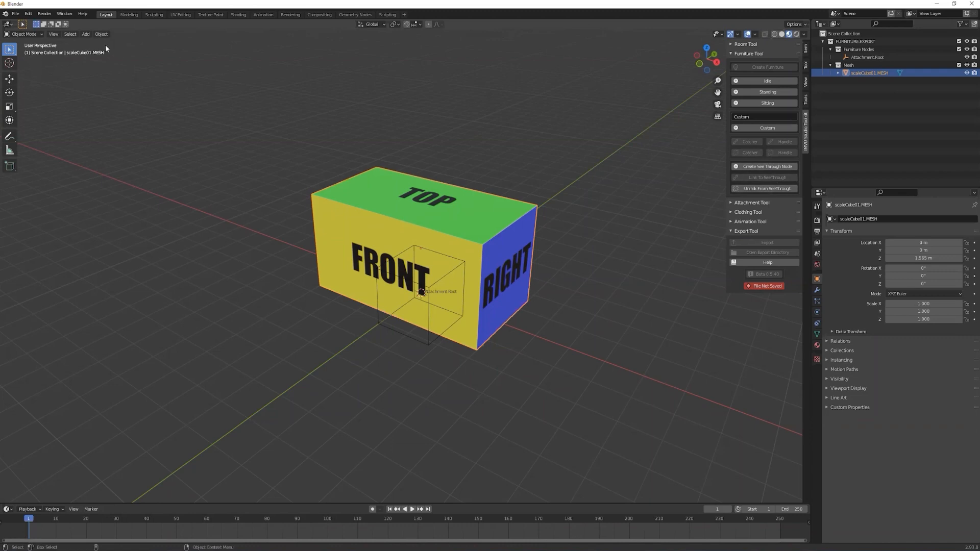
Step: Import the couch model Furniture_Couch.fbx from the Import FBX's folder into the furniture scene
left_click(85, 34)
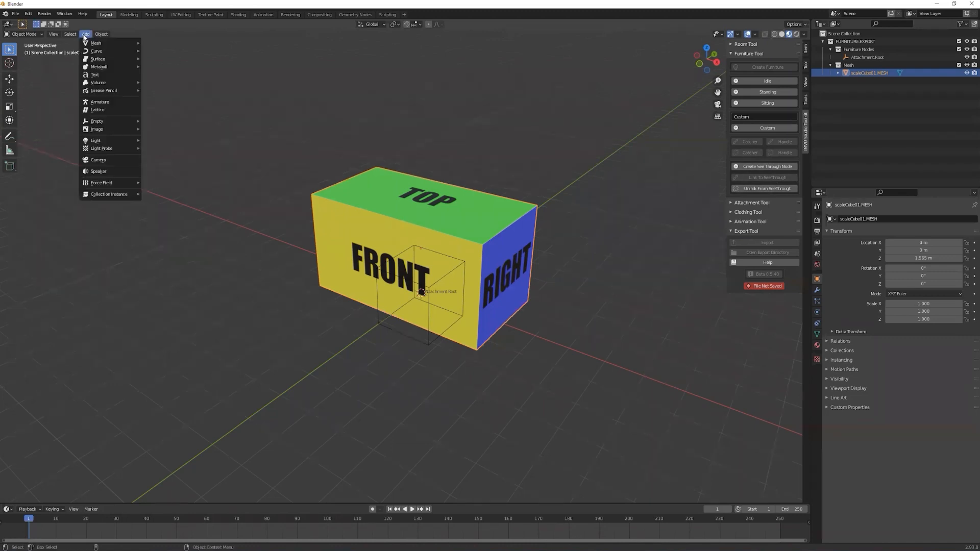
left_click(16, 14)
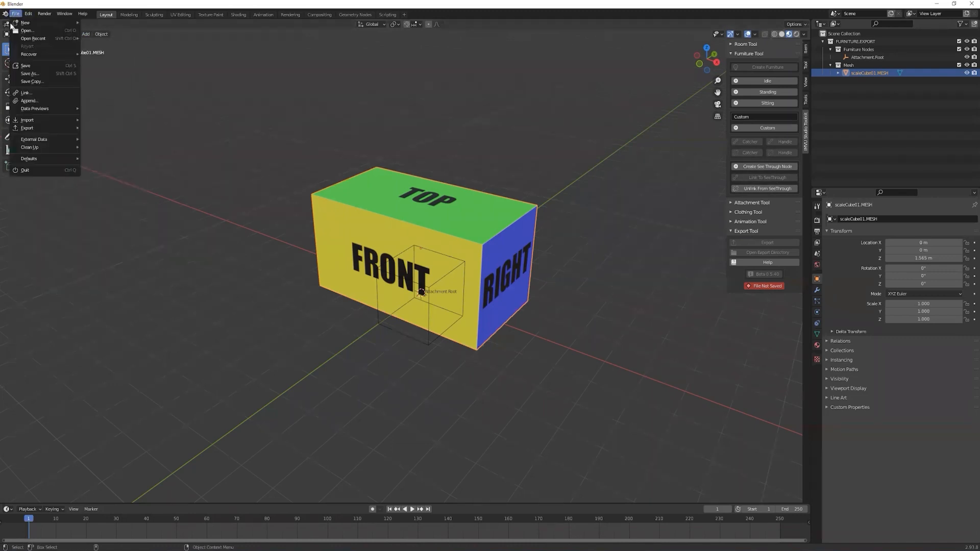
mouse_move(25, 121)
left_click(115, 175)
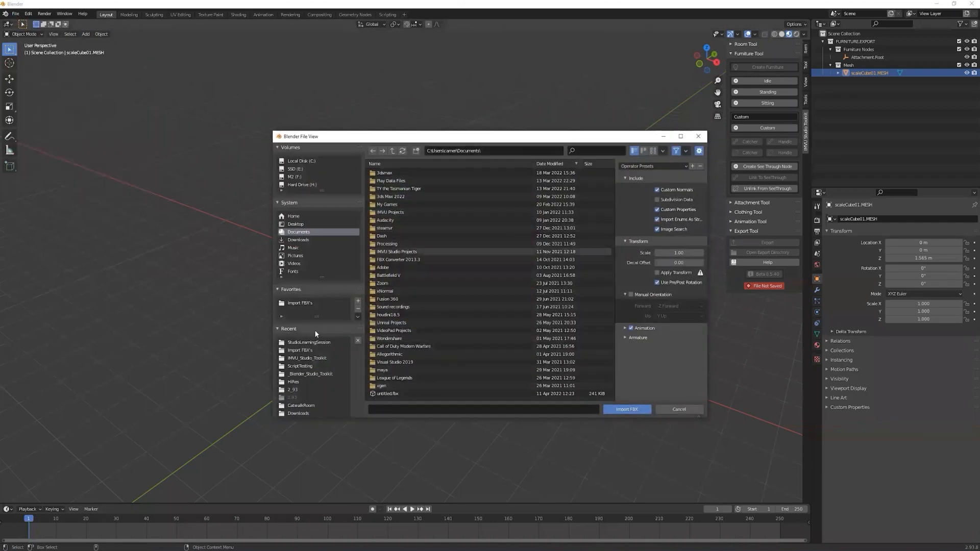
left_click(305, 349)
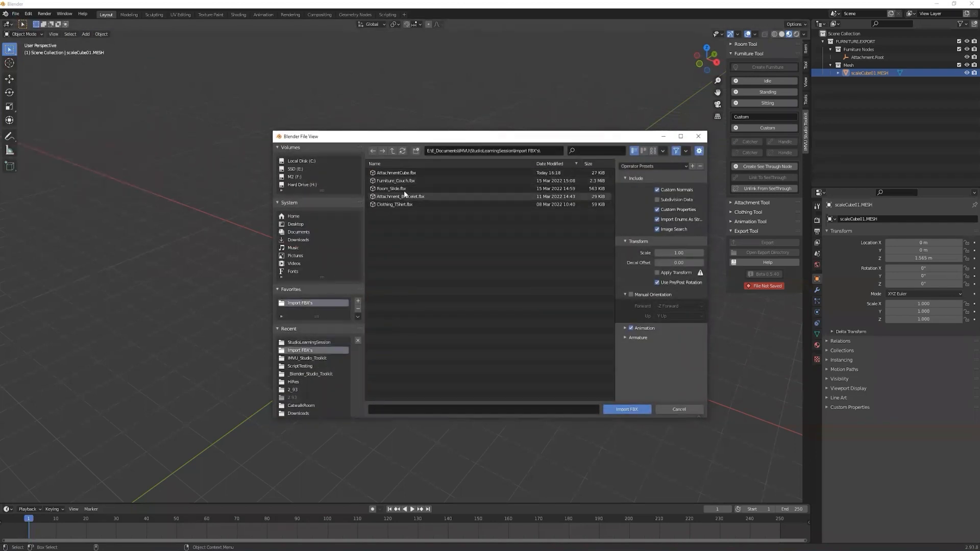
double_click(397, 181)
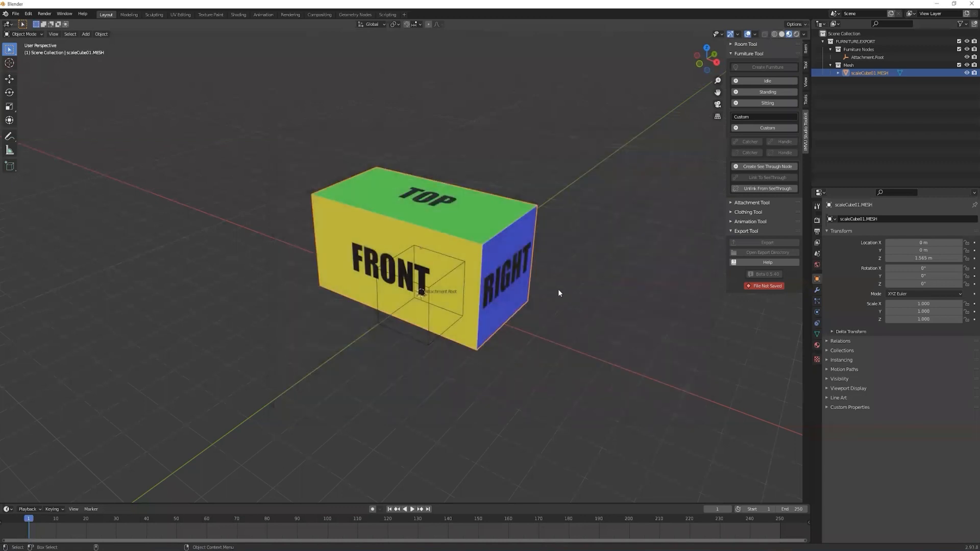
scroll(536, 128, "down", 2)
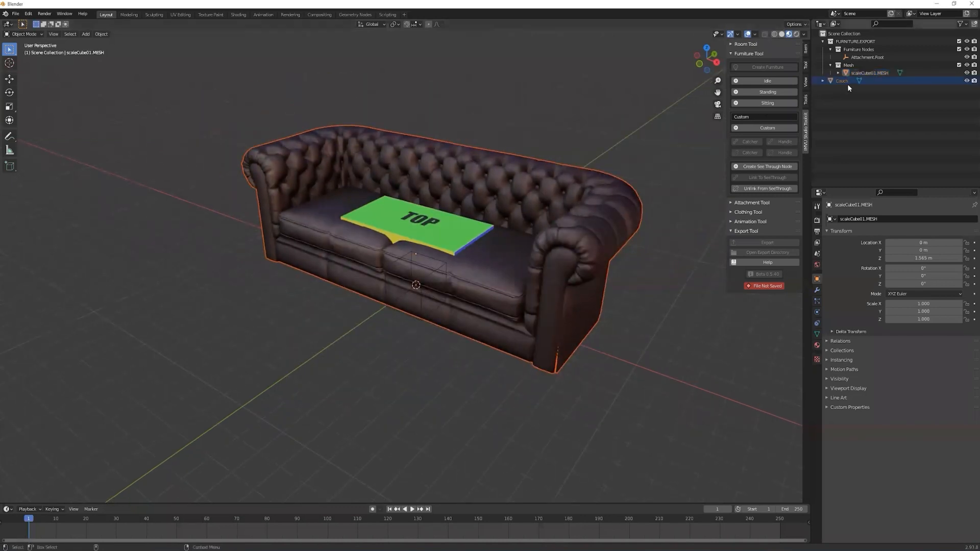
Step: Move the couch into the Mesh collection of FURNITURE.EXPORT and delete the scale cube
left_click_drag(841, 81, 839, 69)
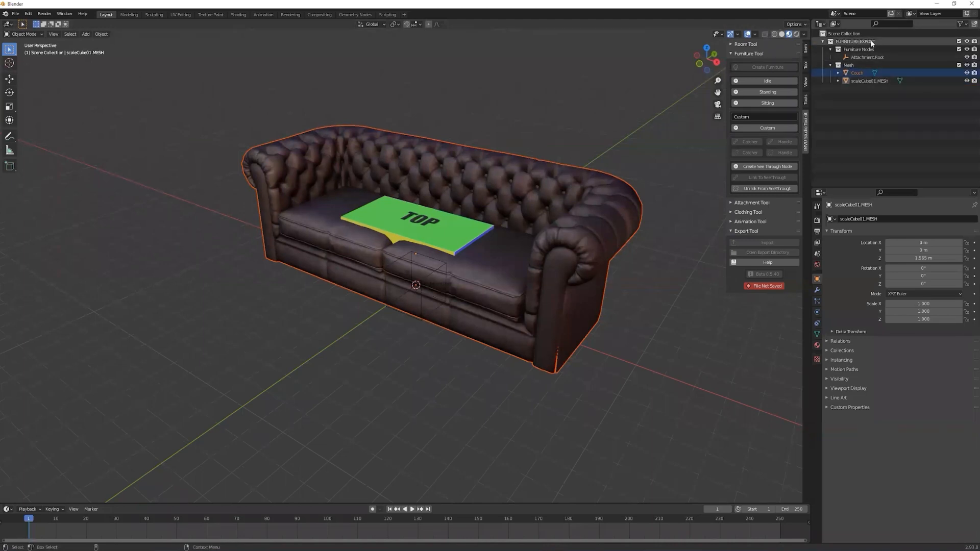
left_click(868, 81)
key("Delete")
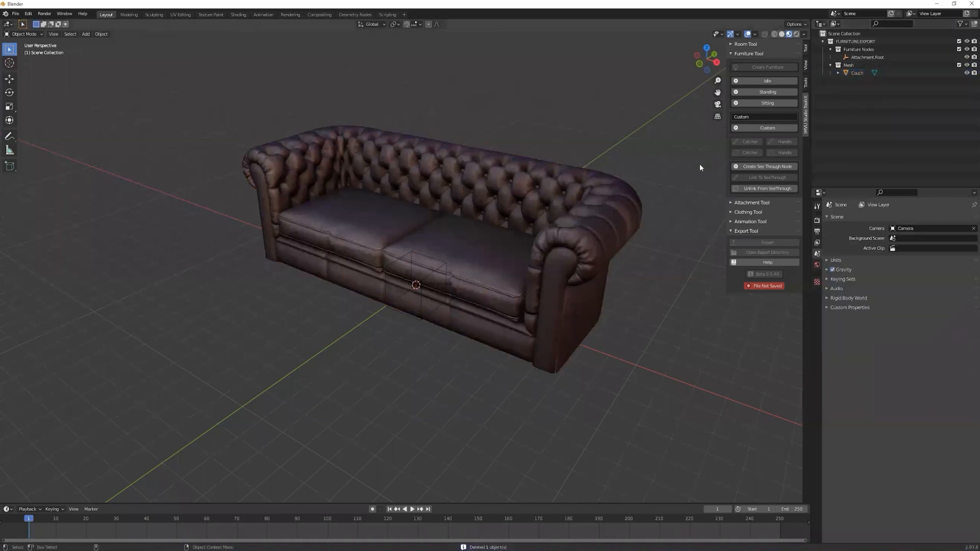
middle_click_drag(637, 173, 757, 125)
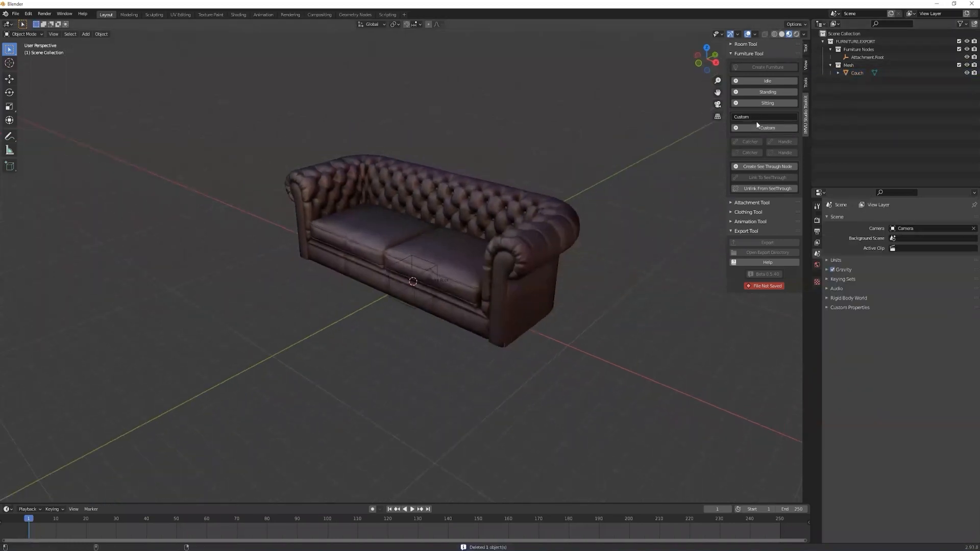
Step: Add two sitting nodes with the Furniture Tool and move them apart, one in front of each couch cushion
left_click(768, 102)
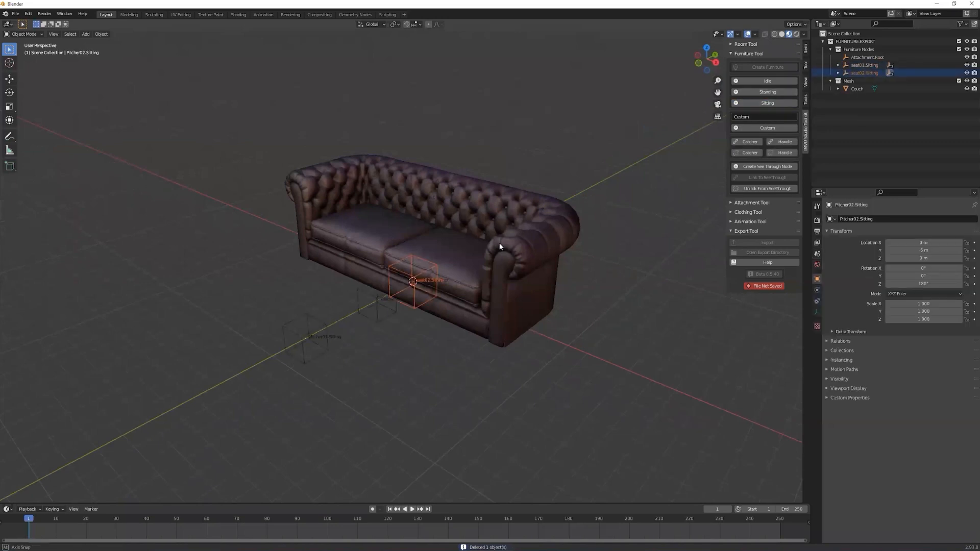
middle_click_drag(547, 206, 470, 268)
key("shift+space")
key("g")
left_click_drag(442, 277, 497, 277)
left_click(430, 270)
left_click(430, 287)
Step: Create a see-through node and move it along Y to about 3.77 m, at the back of the couch
left_click(752, 166)
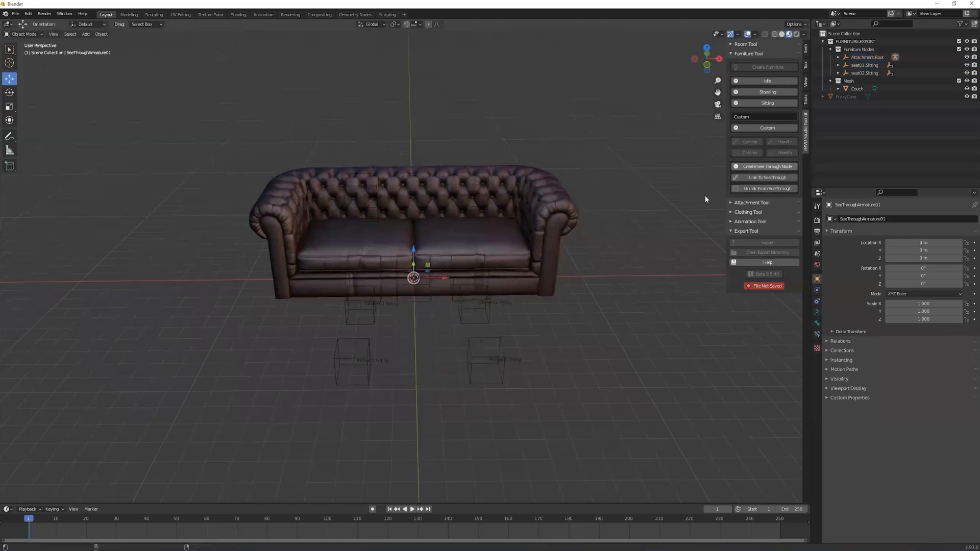
middle_click_drag(541, 250, 492, 289)
left_click_drag(436, 286, 498, 295)
key("shift+space")
key("r")
key("shift+space")
key("g")
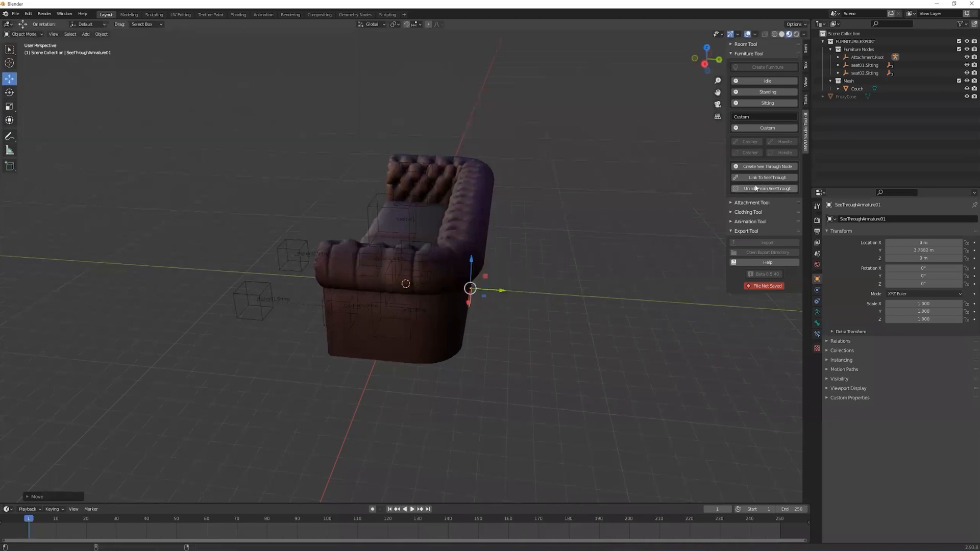
Step: Link the couch mesh to the see-through node and unlink it again
left_click(473, 193)
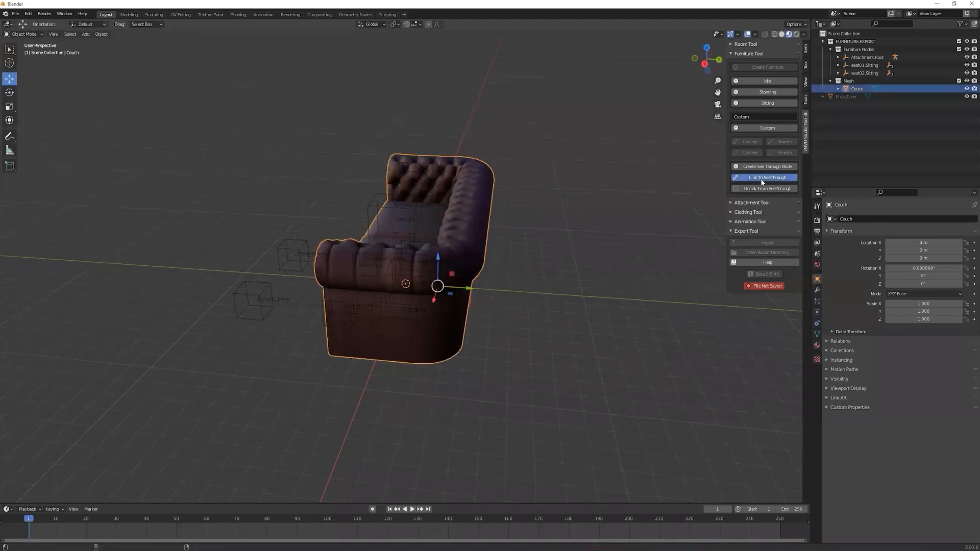
left_click(767, 177)
middle_click_drag(450, 185, 509, 273)
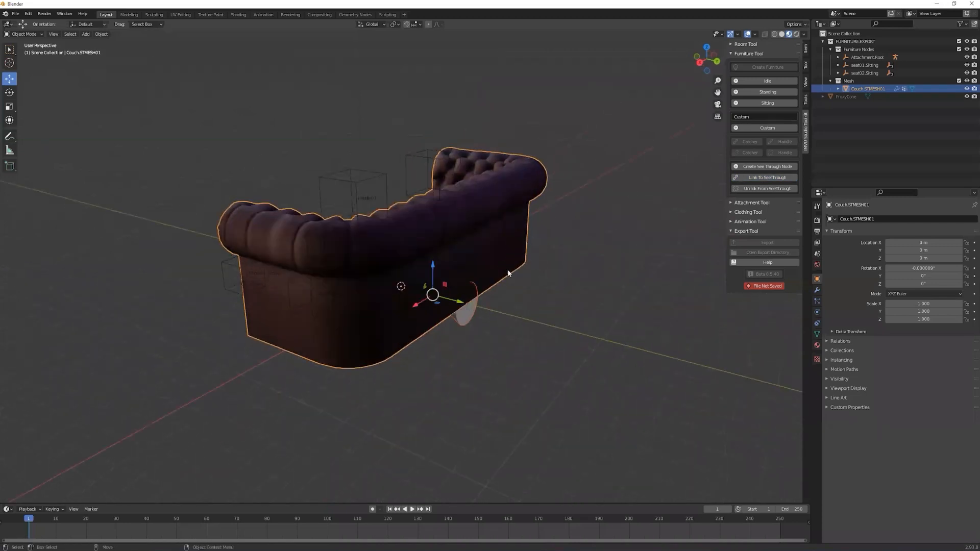
left_click(474, 312)
left_click(534, 175)
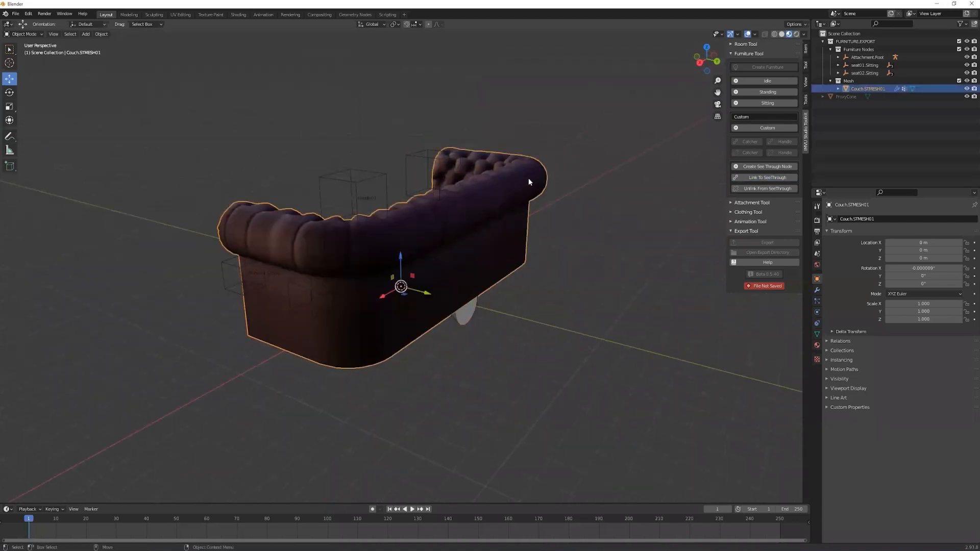
left_click(778, 189)
Step: Select the see-through node together with the couch mesh and link the couch to the see-through node
left_click(471, 318)
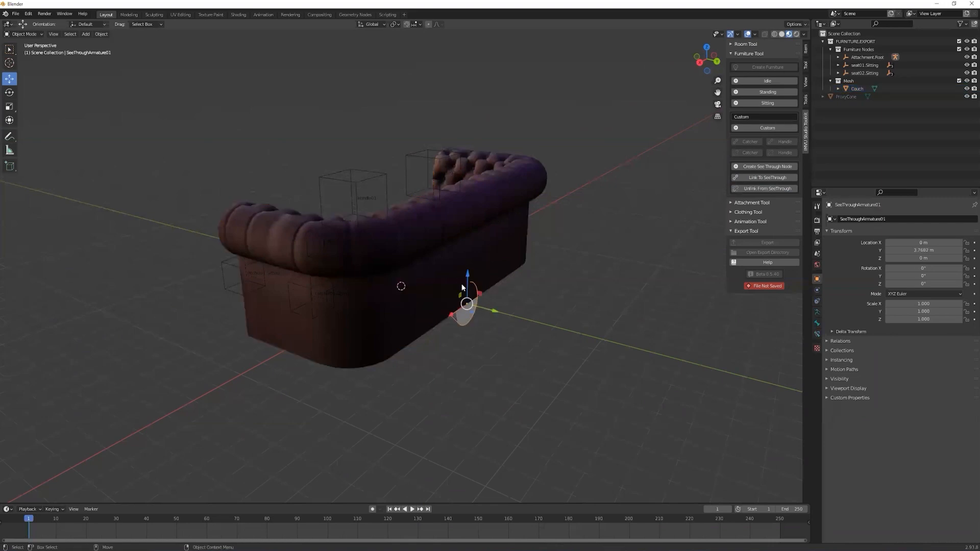
left_click(508, 247, "shift")
left_click(768, 179)
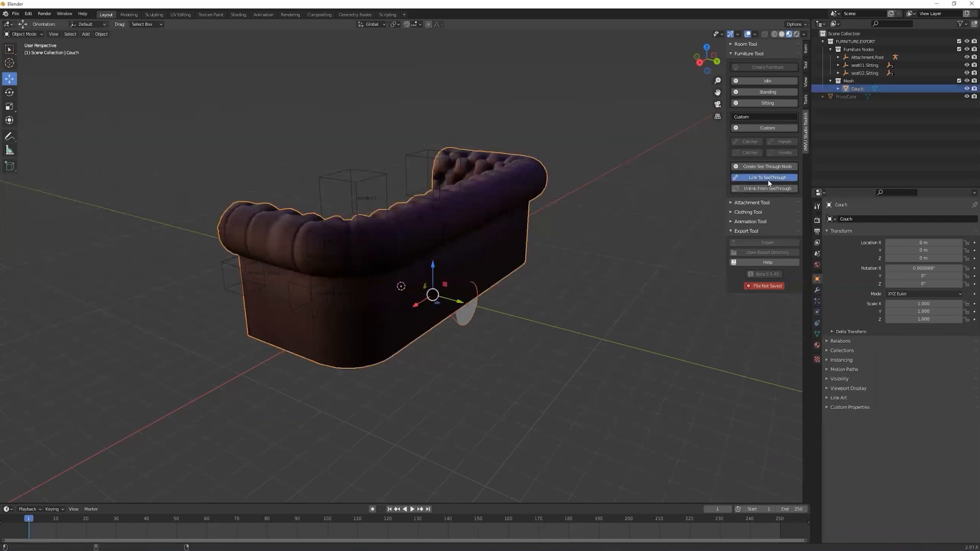
left_click(571, 251)
middle_click_drag(525, 221, 523, 284)
scroll(516, 285, "down", 2)
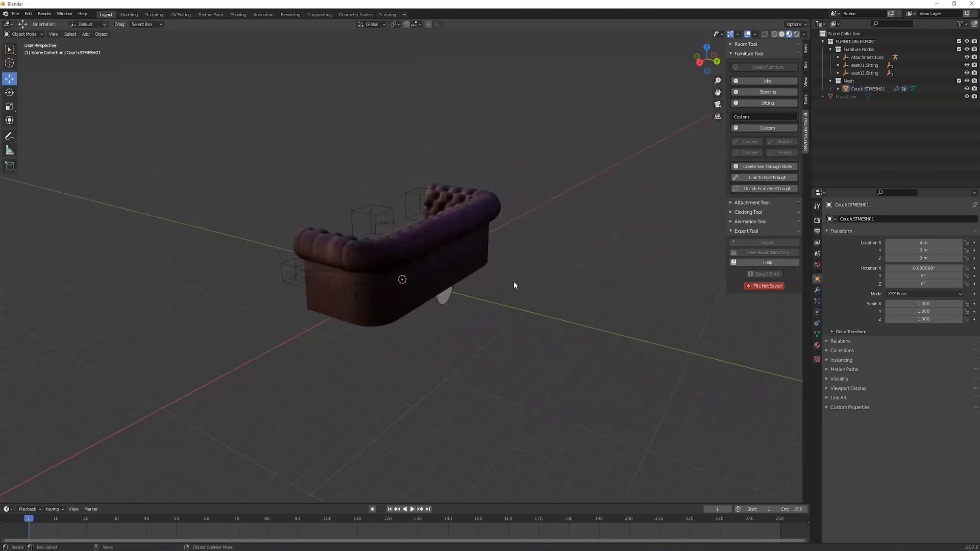
scroll(492, 276, "up", 1)
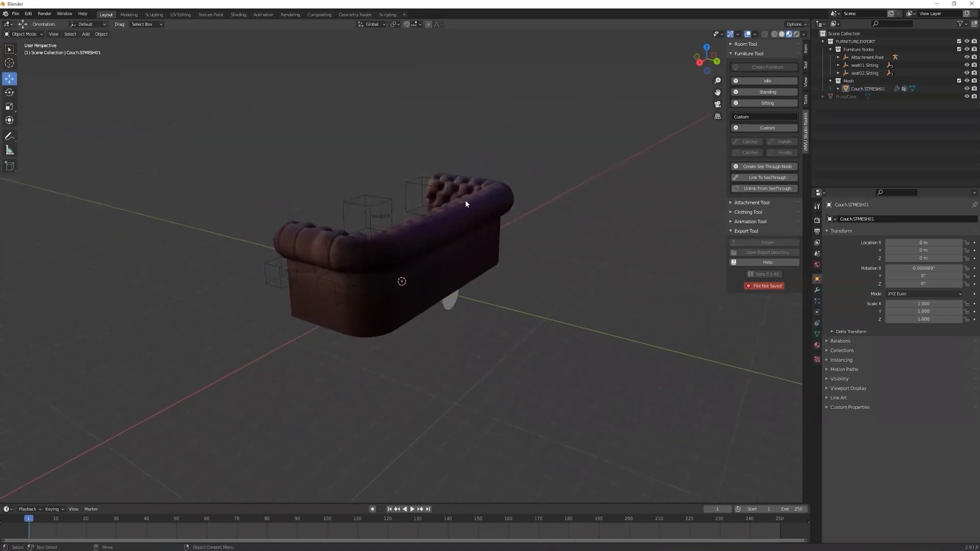
Step: Save the scene as LearningSessionFurniture.blend in the StudioLearningSession folder and export the furniture with the Export Tool
left_click(446, 305)
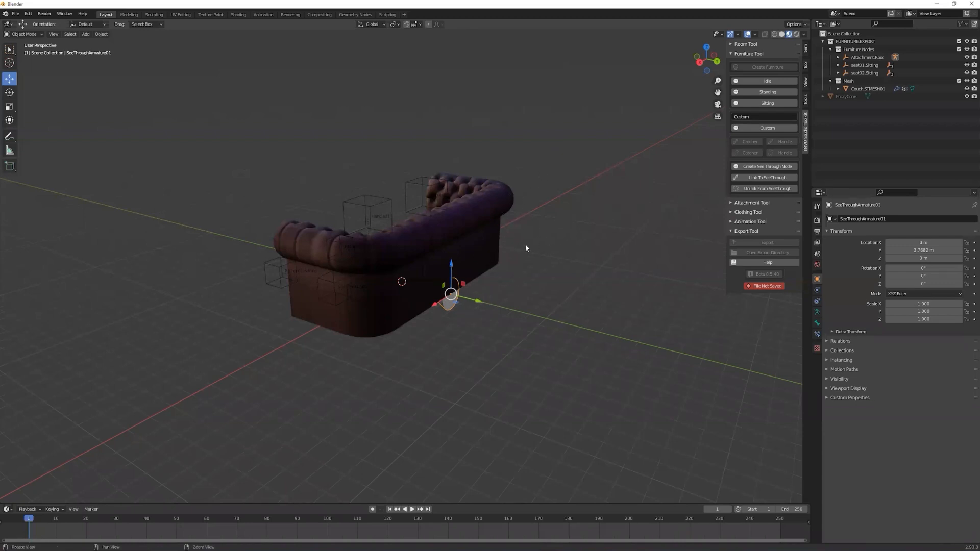
middle_click_drag(526, 244, 422, 256)
mouse_move(470, 303)
middle_mouse_down()
mouse_move(482, 270)
mouse_move(481, 308)
middle_mouse_up()
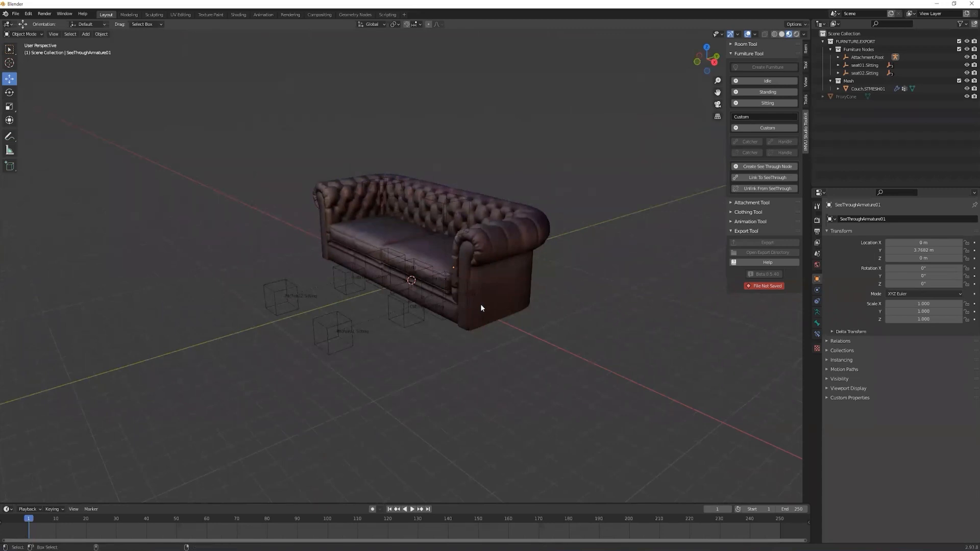
key("ctrl+s")
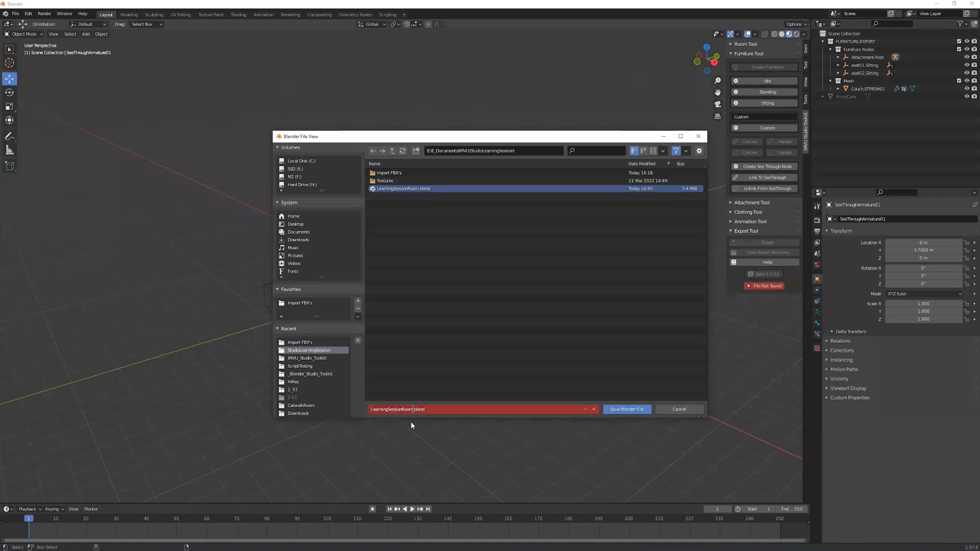
key("BackSpace")
key("BackSpace")
type("Furniture")
left_click(618, 414)
left_click(755, 245)
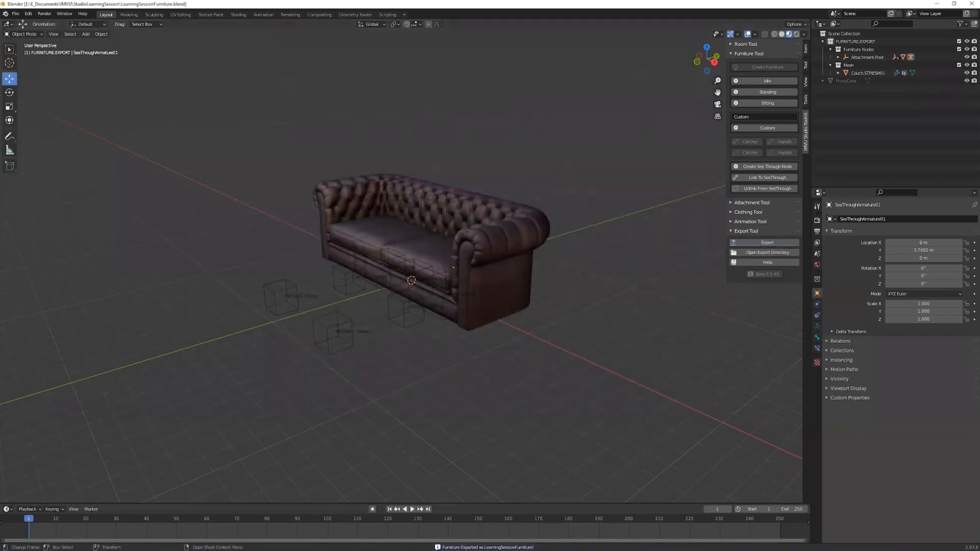
Step: Switch to IMVU Studio and derive a new furniture product from the Empty Furniture base
left_click(529, 523)
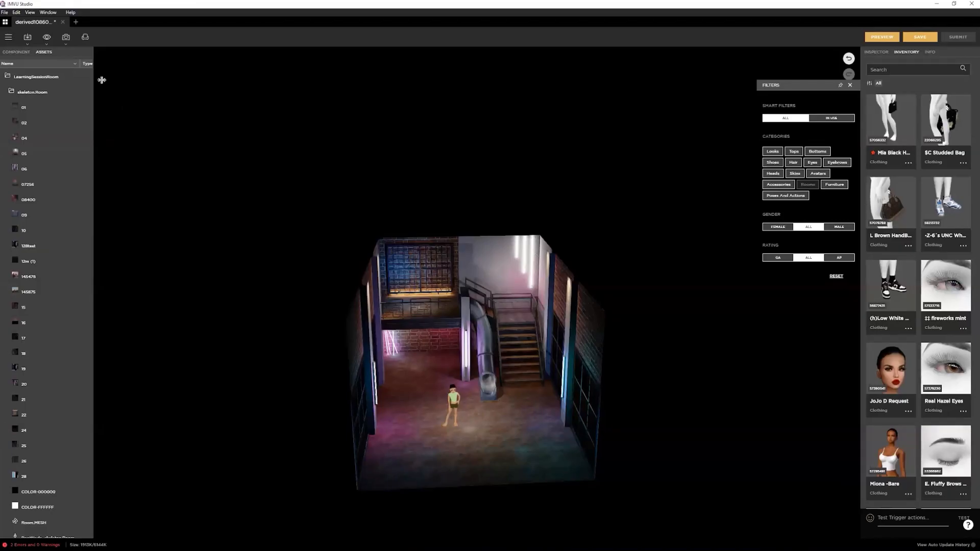
left_click(74, 22)
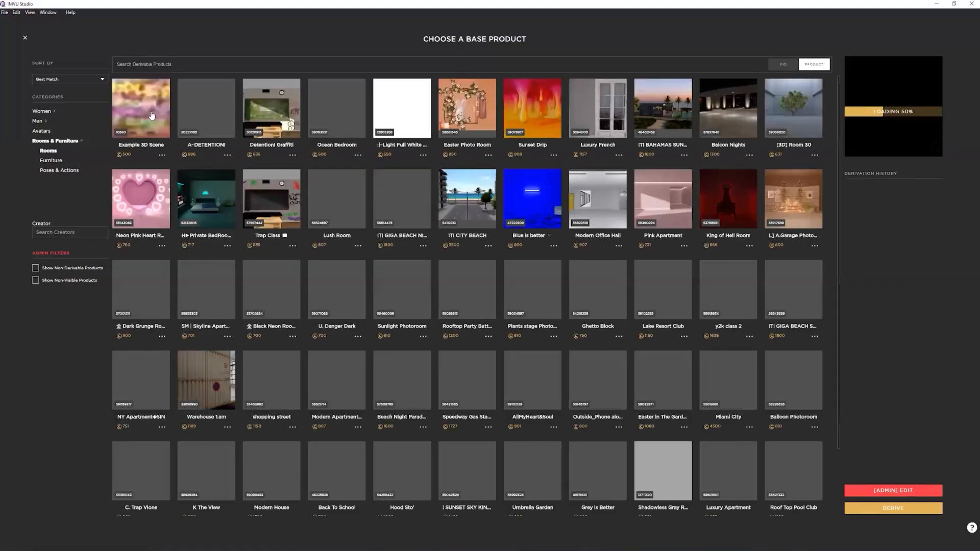
left_click(52, 160)
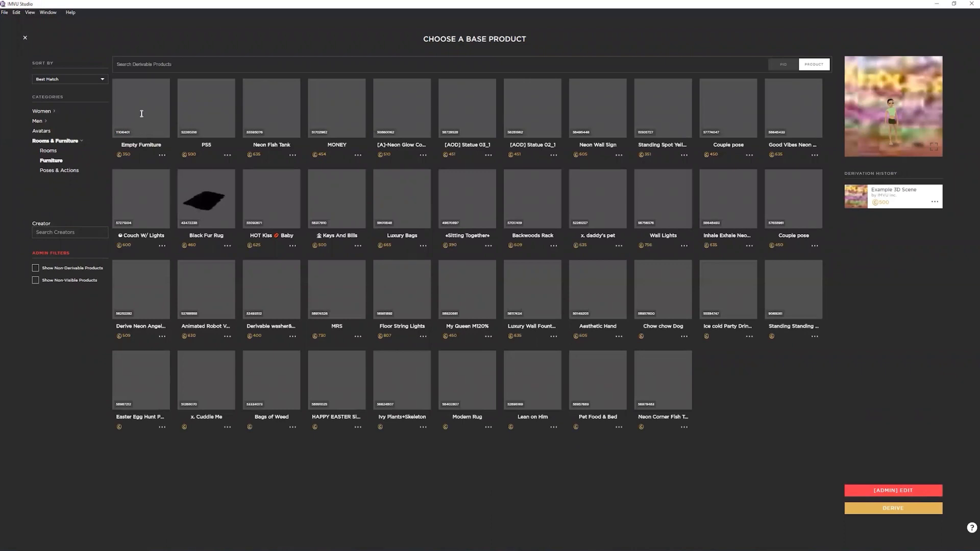
left_click(147, 110)
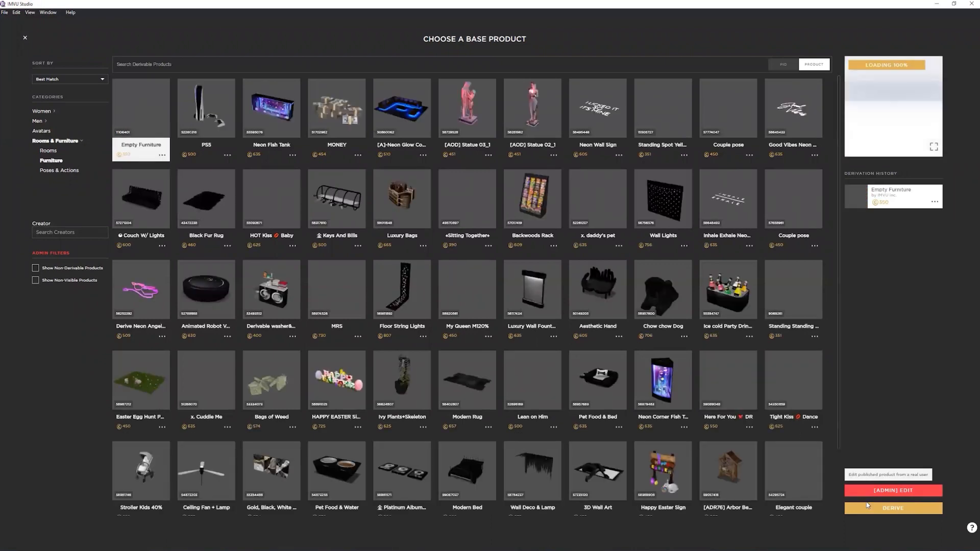
left_click(863, 507)
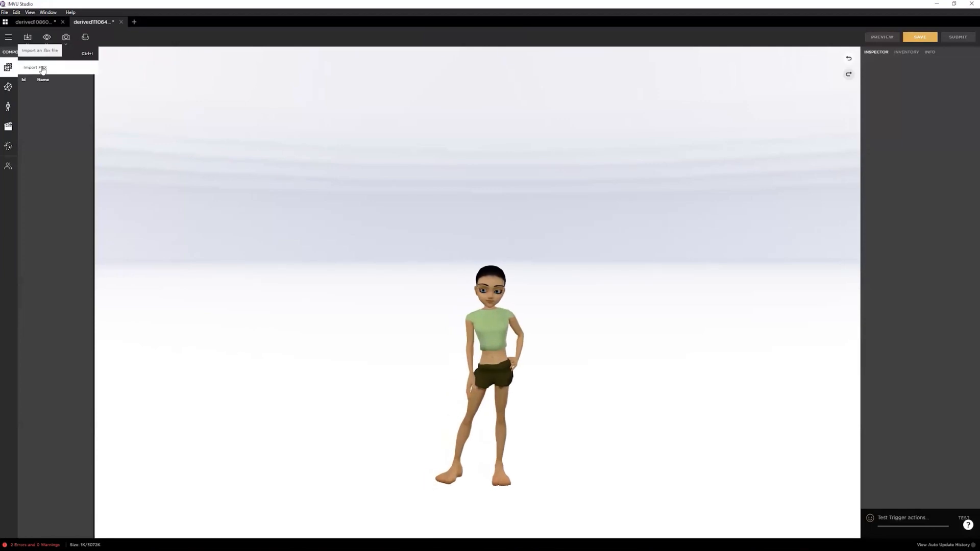
Step: Import LearningSessionFurniture.fbx into the furniture product, keeping the default skeleton, mesh, material and animation settings
left_click(44, 52)
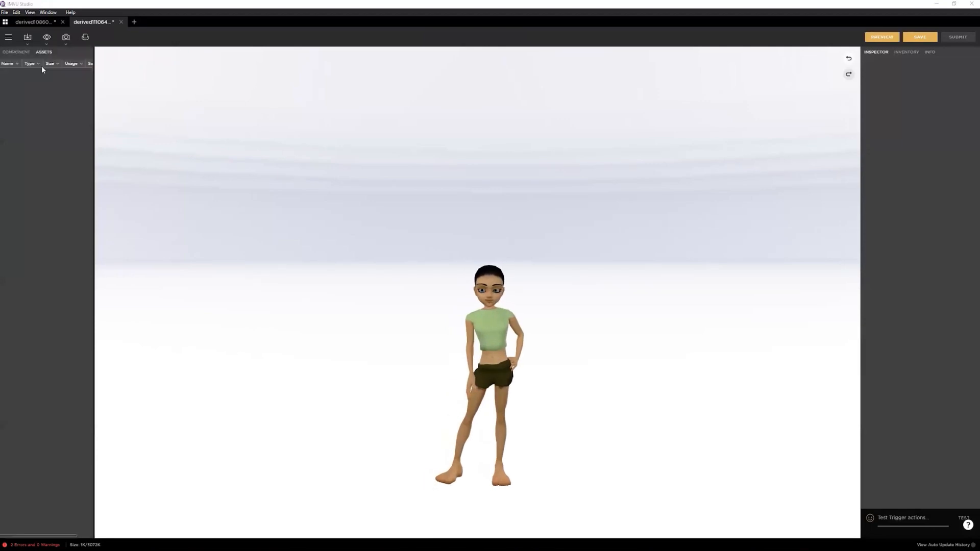
left_click(214, 77)
left_click(178, 86)
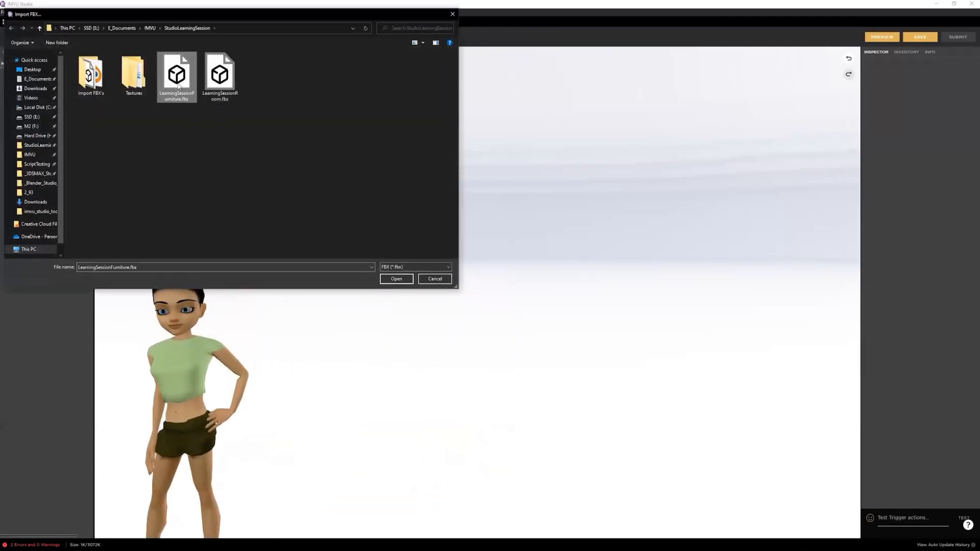
left_click(396, 279)
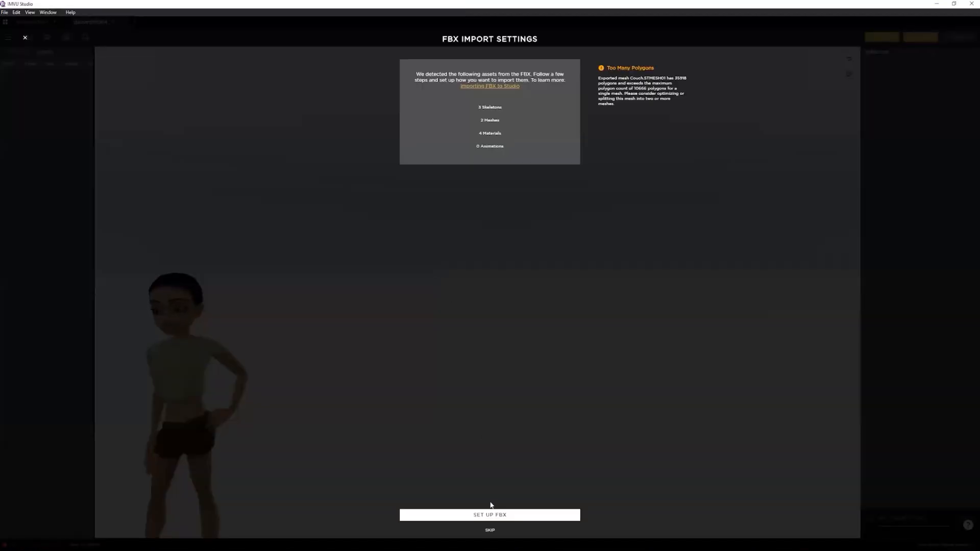
left_click(489, 521)
left_click(488, 521)
left_click(489, 520)
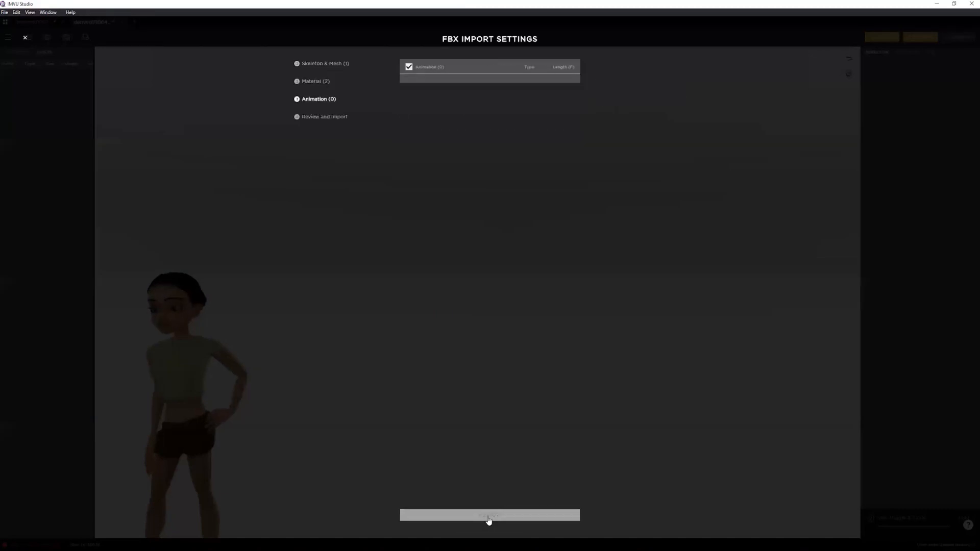
left_click(488, 520)
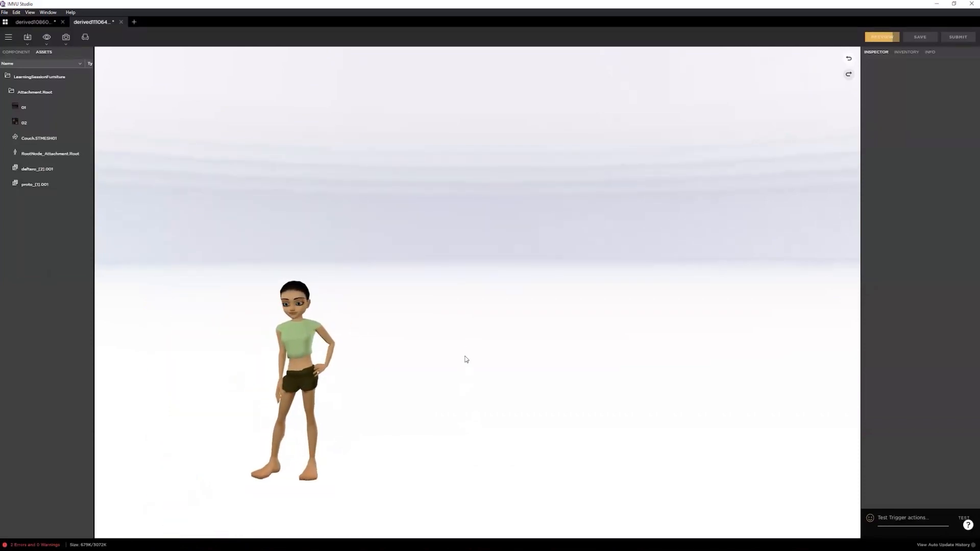
Step: Seat the avatar on the imported couch and check the couch's see-through behaviour from different angles
mouse_move(498, 432)
left_mouse_down()
mouse_move(443, 332)
mouse_move(452, 337)
left_mouse_up()
left_click(454, 341)
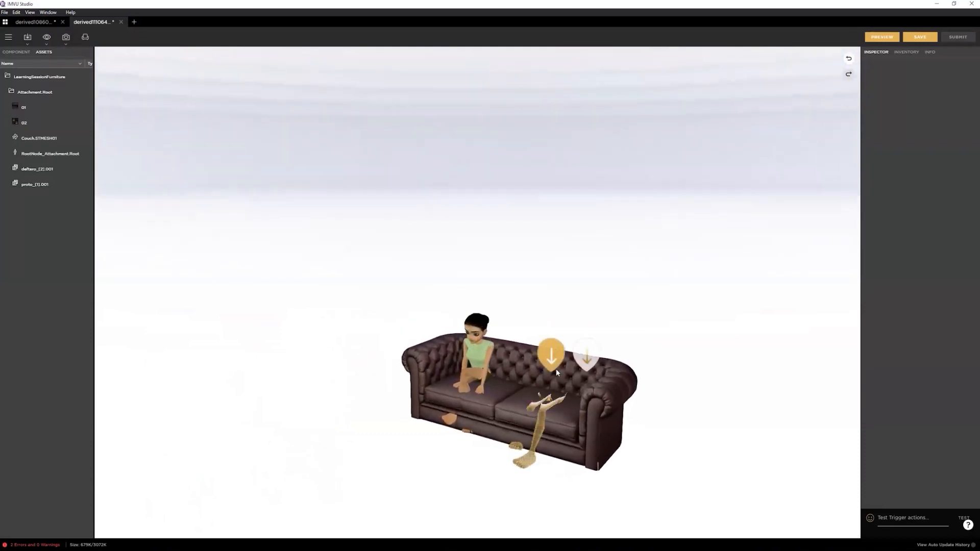
left_click_drag(553, 403, 439, 390)
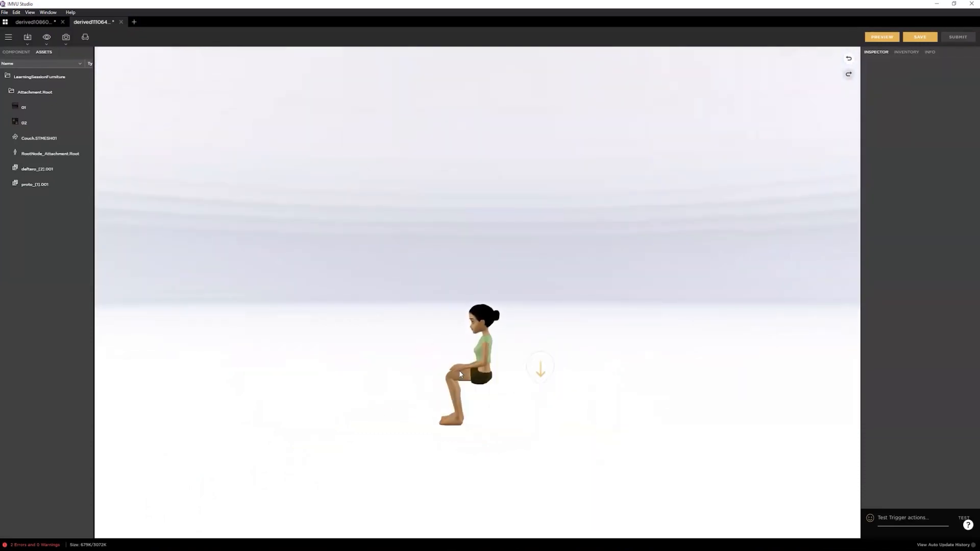
Step: Switch to Blender, move both seat sitting nodes about 1.04 m along Y toward the couch's front, and re-export the furniture
left_click_drag(513, 376, 572, 404)
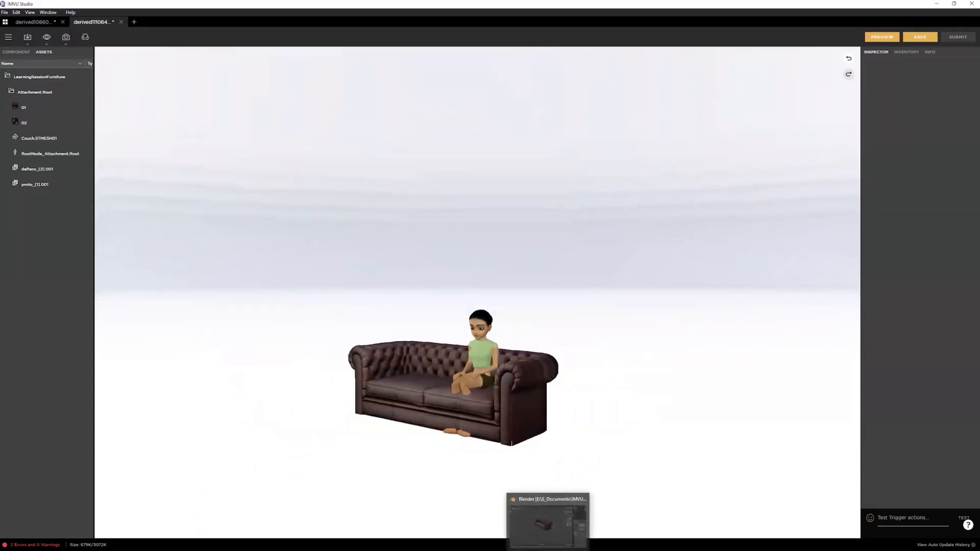
left_click_drag(451, 401, 471, 386)
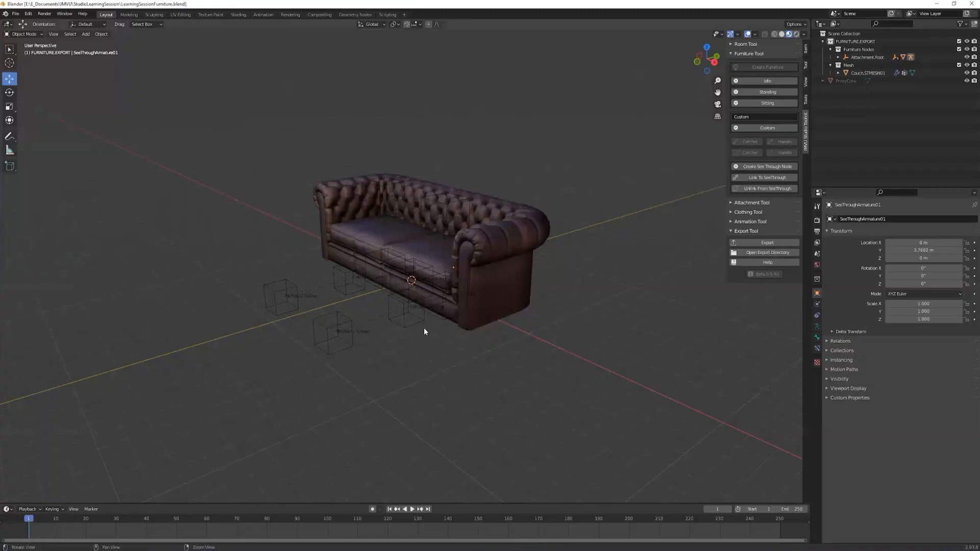
middle_click_drag(423, 328, 443, 306)
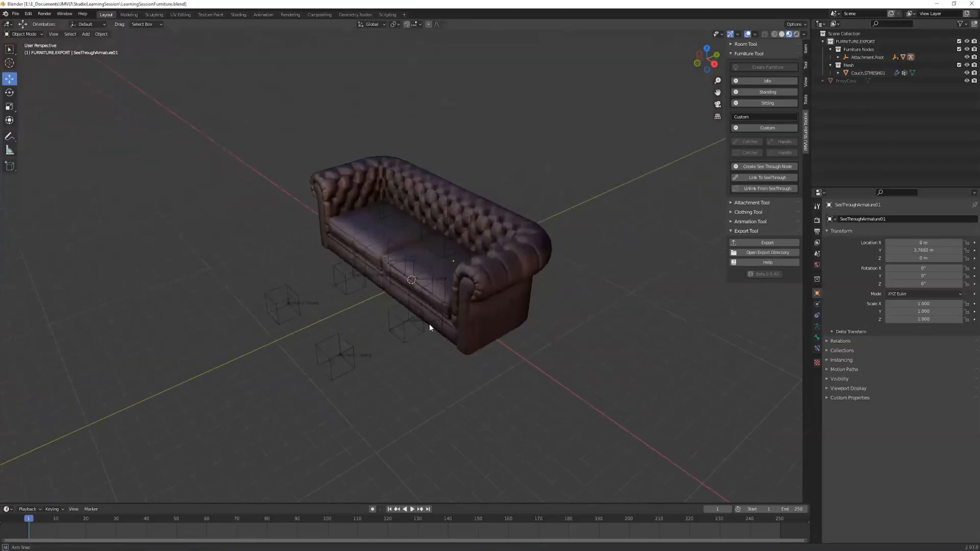
left_click(444, 303)
left_click(379, 283, "shift")
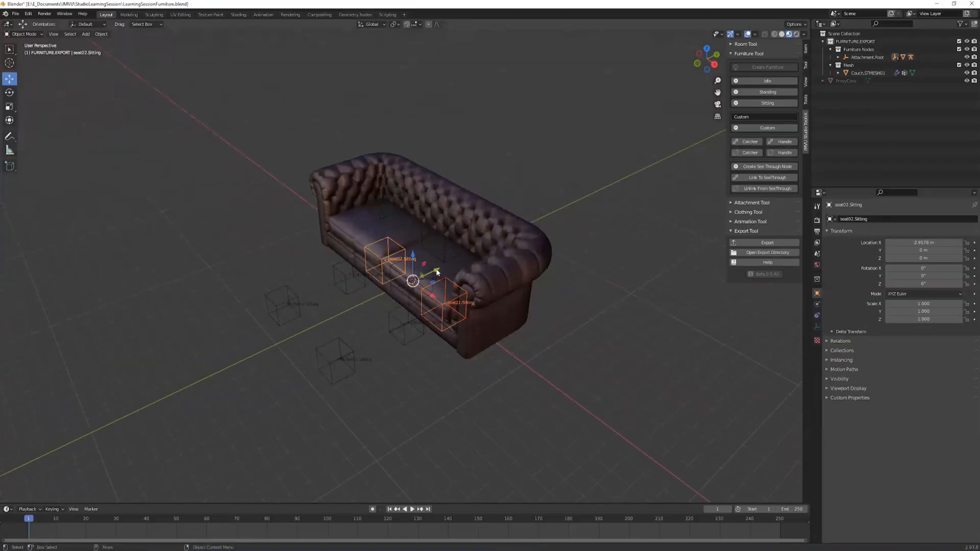
left_click_drag(437, 273, 424, 278)
left_click(754, 243)
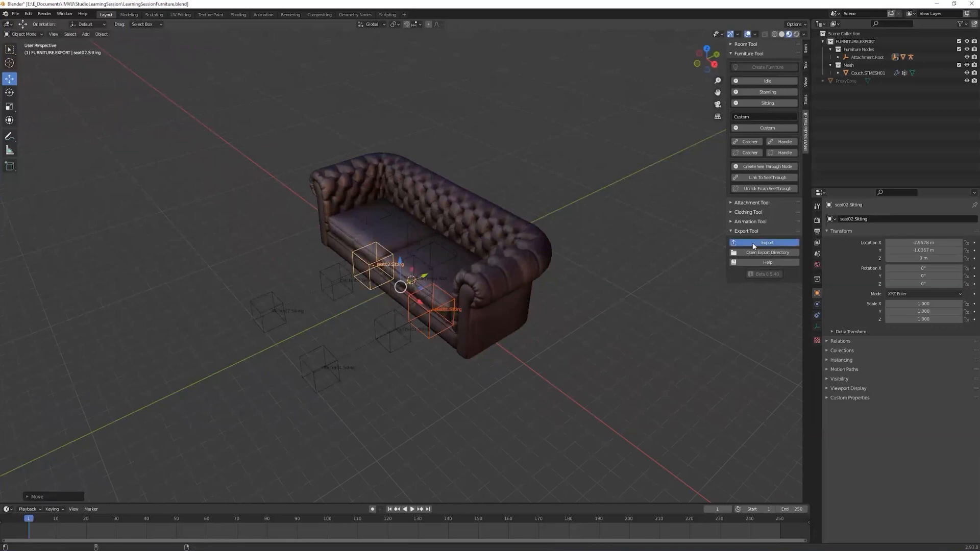
Step: Switch to IMVU Studio, re-import LearningSessionFurniture.fbx while skipping the FBX setup, and check the avatar's sitting position on the couch
key("alt+Tab")
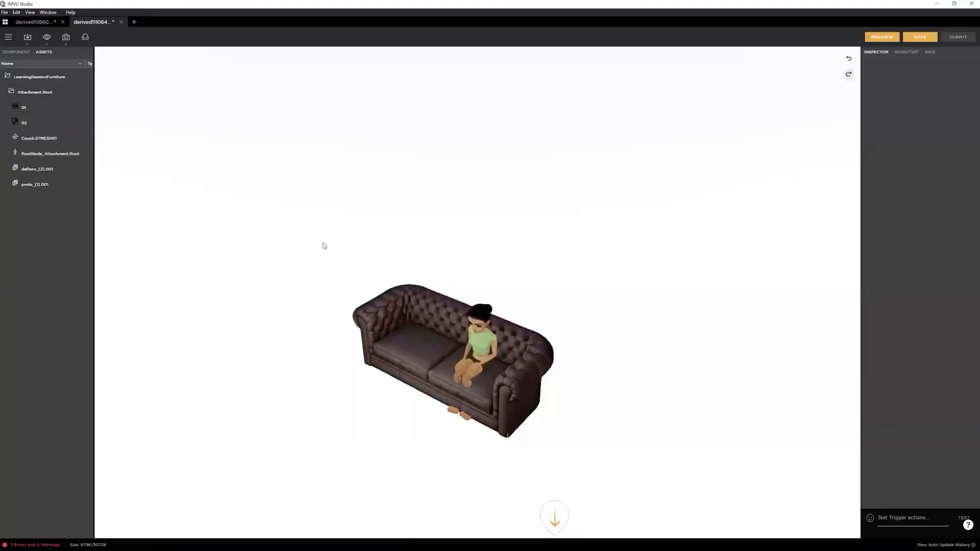
left_click(27, 36)
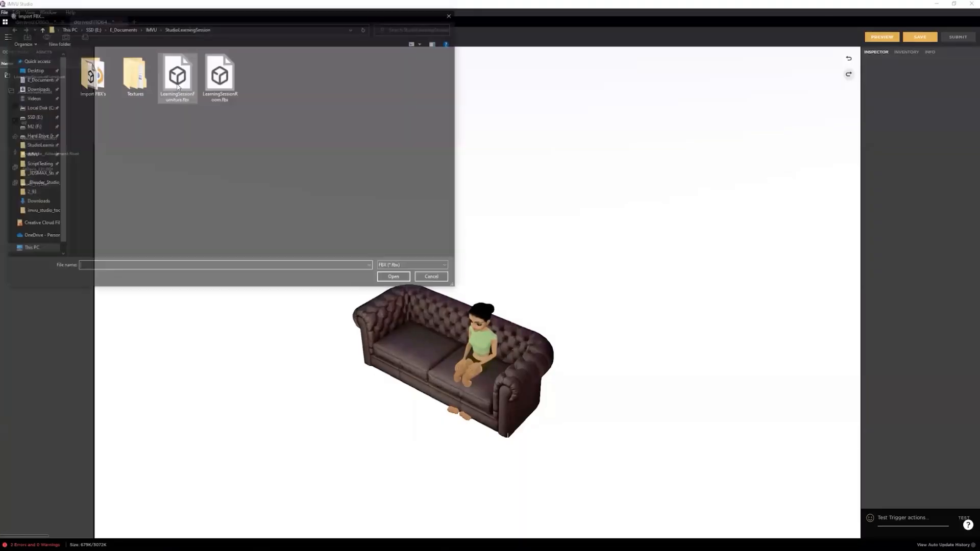
double_click(177, 77)
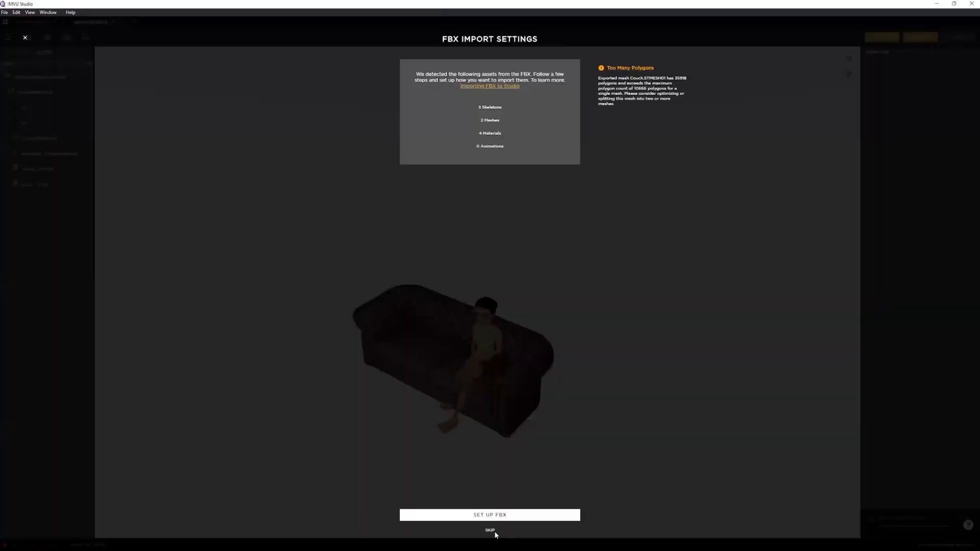
left_click(490, 531)
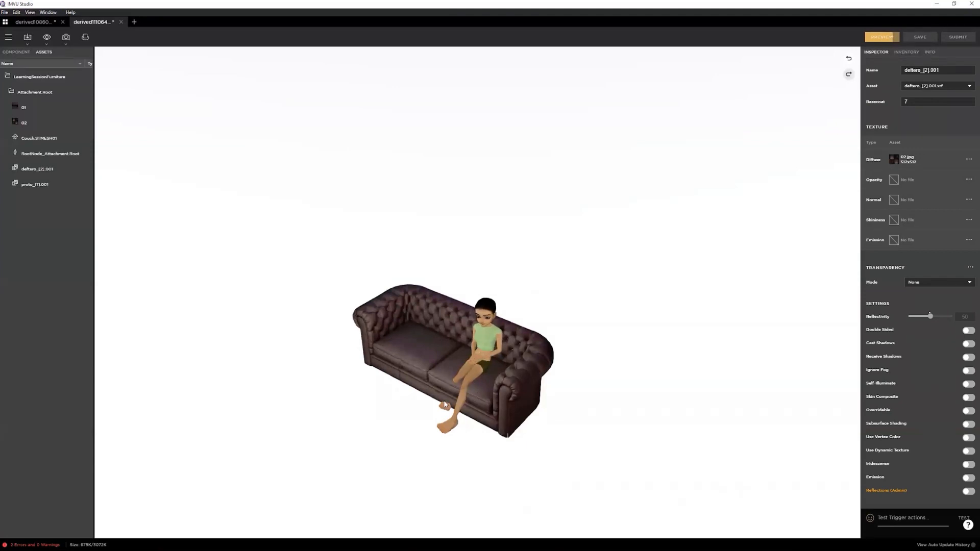
left_click_drag(443, 400, 474, 362)
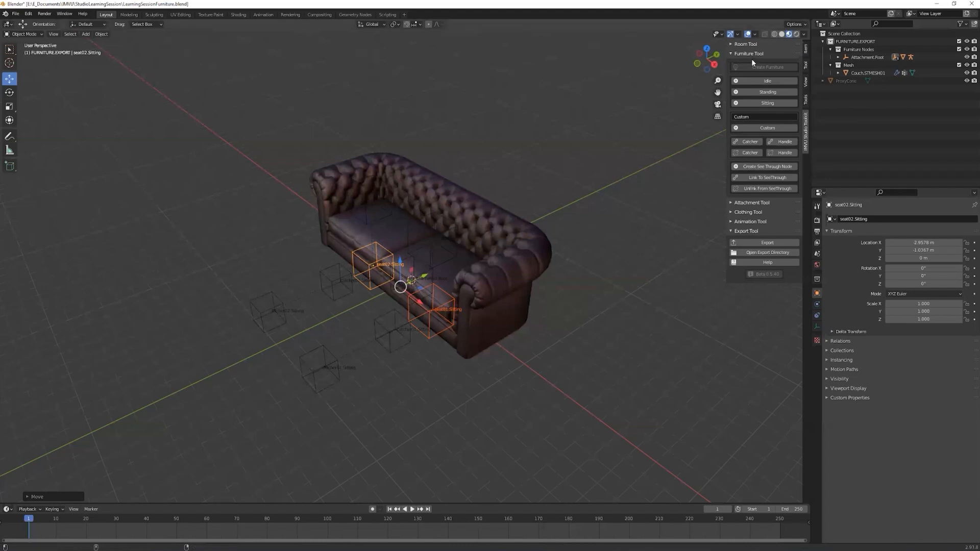
Step: Switch to Blender and quit the couch session without saving the changes to LearningSessionFurniture.blend
left_click(749, 63)
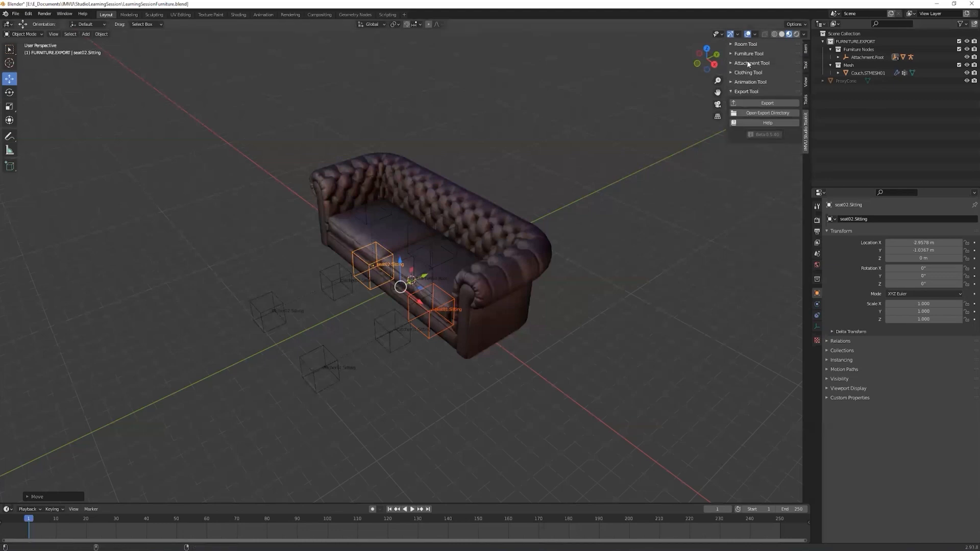
left_click(748, 63)
left_click(617, 201)
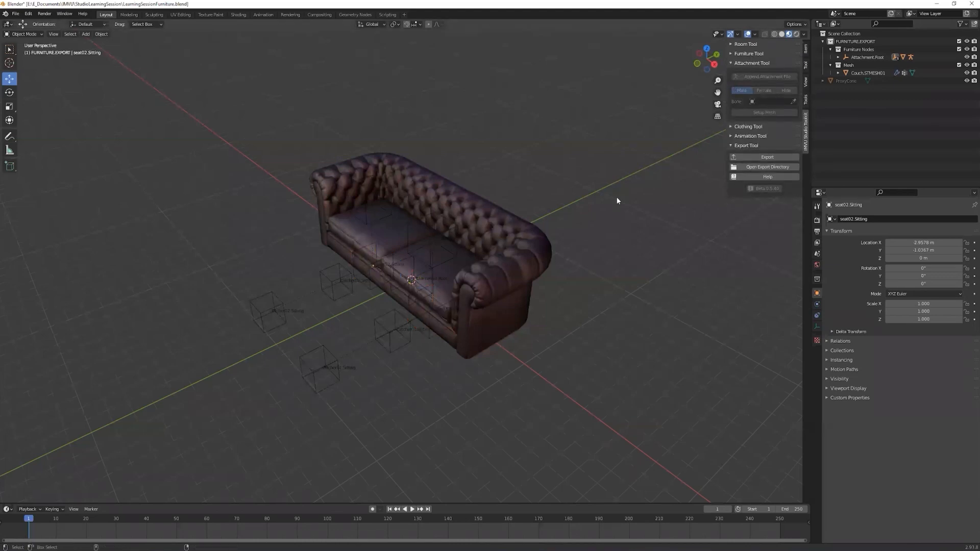
key("ctrl+q")
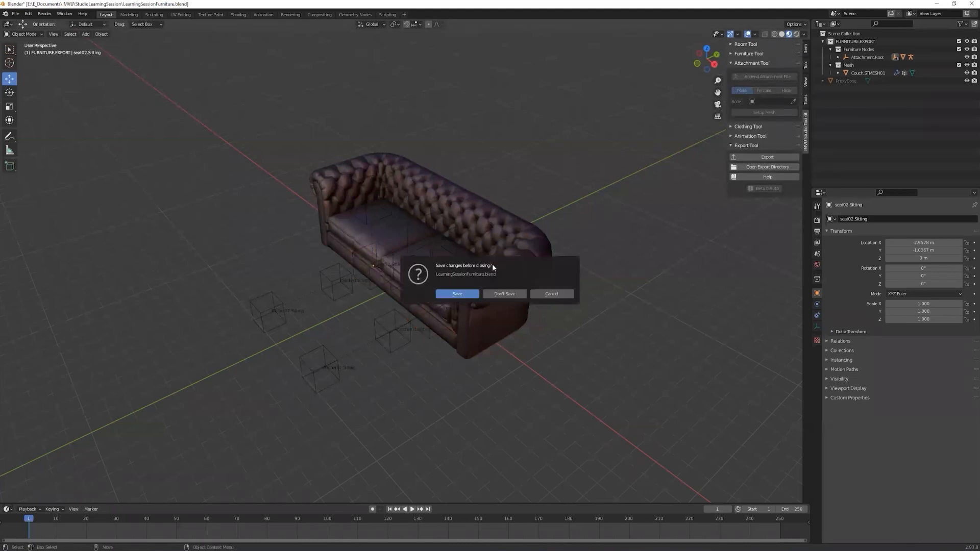
left_click(504, 294)
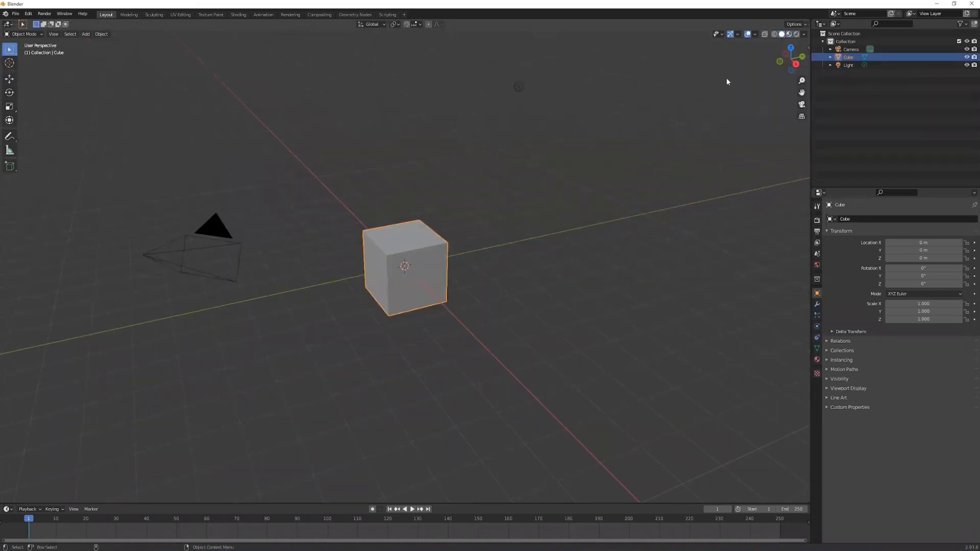
Step: Append the attachment file to a new Blender scene with the IMVU Studio Toolkit's Attachment Tool
left_click(808, 50)
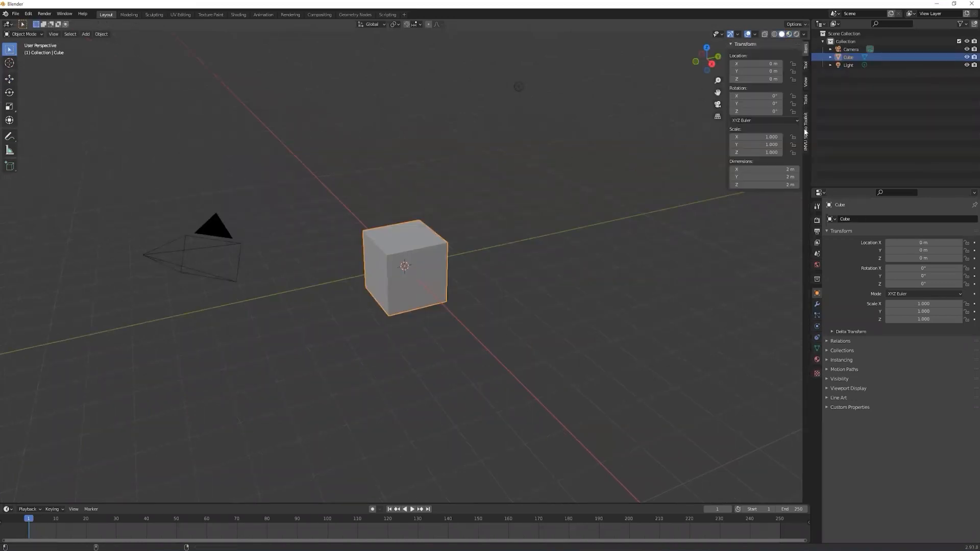
left_click(806, 132)
left_click(744, 63)
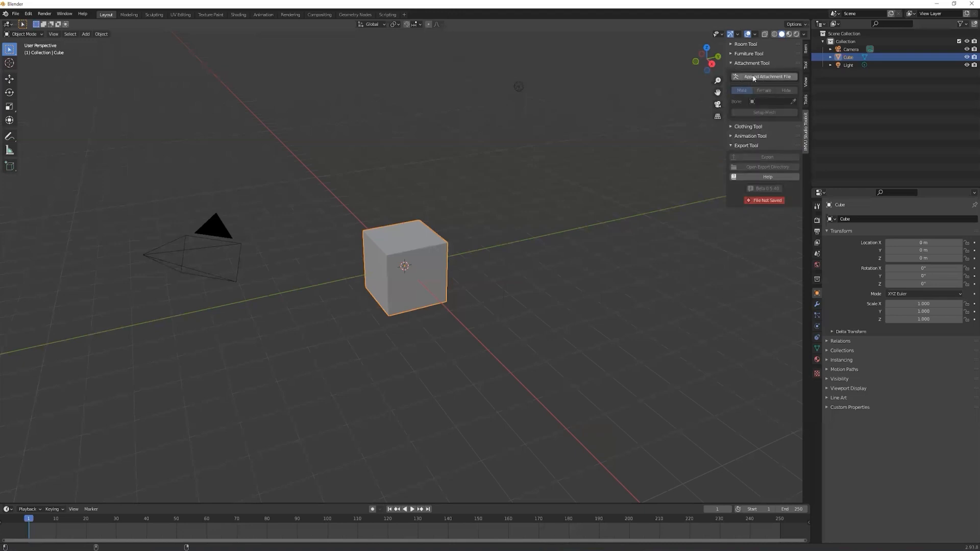
left_click(765, 78)
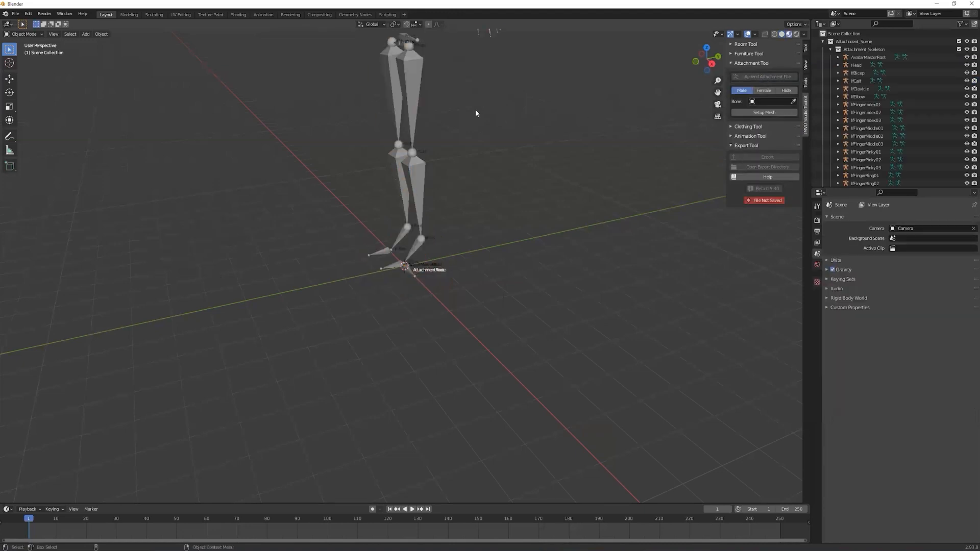
Step: Collapse the skeleton, male mesh and female mesh collections in the outliner and view the appended skeleton from the front
middle_click_drag(457, 125, 536, 170)
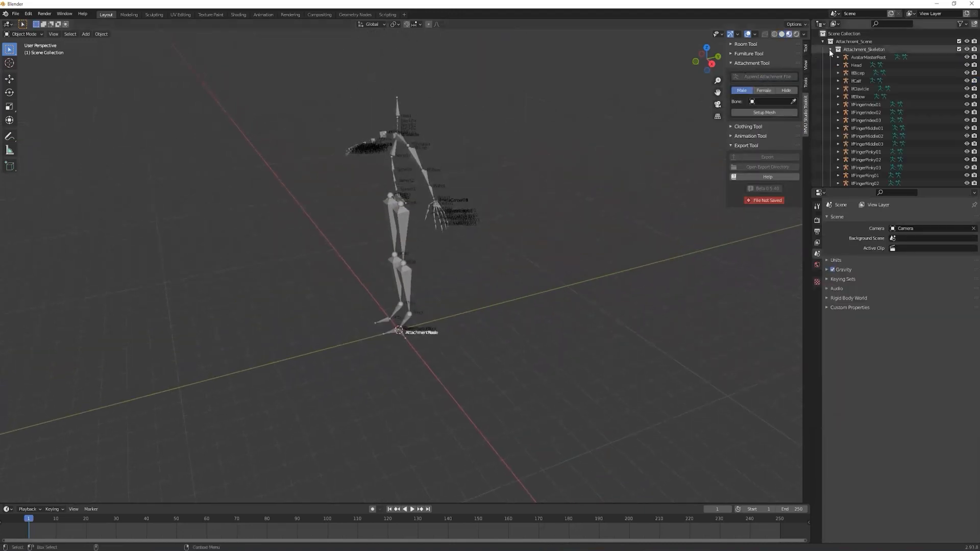
left_click(830, 49)
left_click(830, 65)
left_click(831, 65)
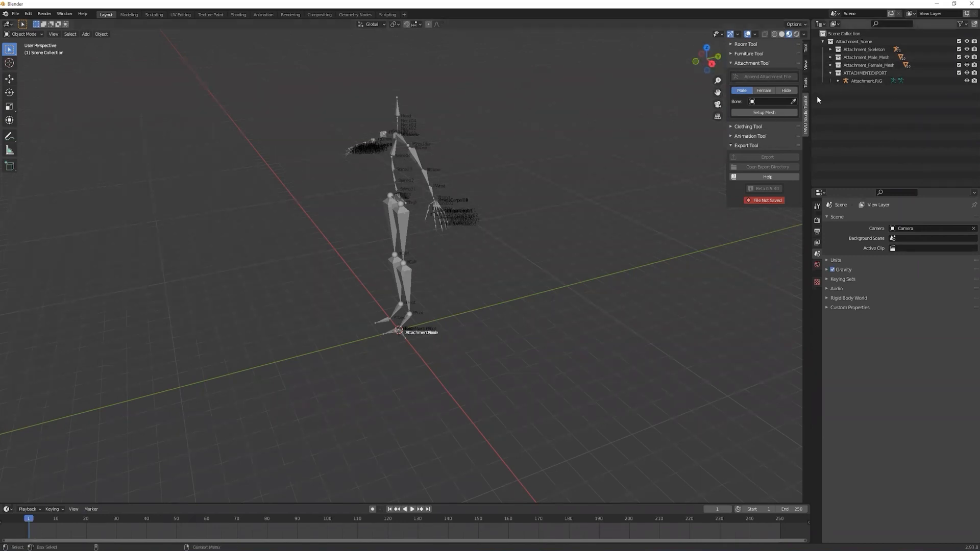
middle_click_drag(402, 228, 752, 121)
scroll(484, 164, "up", 3)
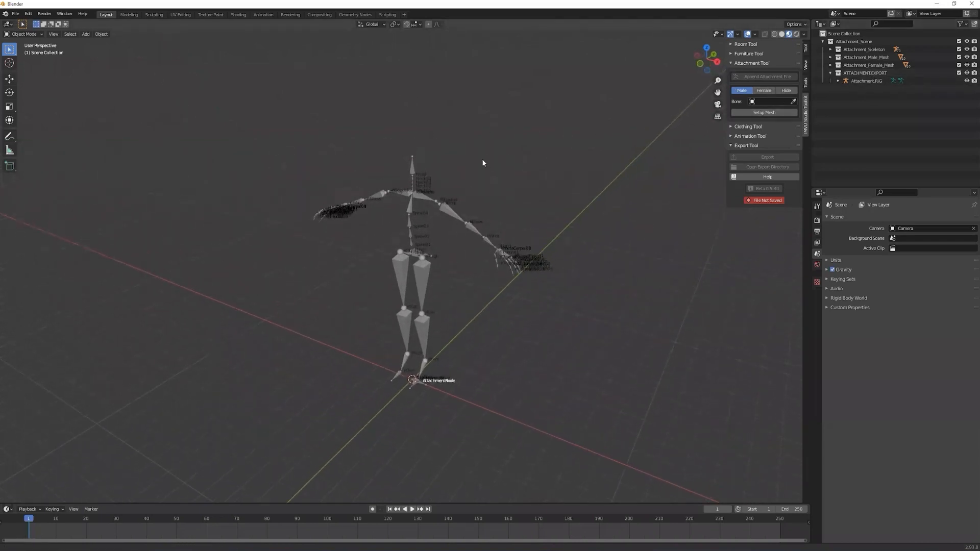
Step: Import Attachment_Bracelet.fbx from the Import FBX's folder with the default FBX import options
left_click(15, 14)
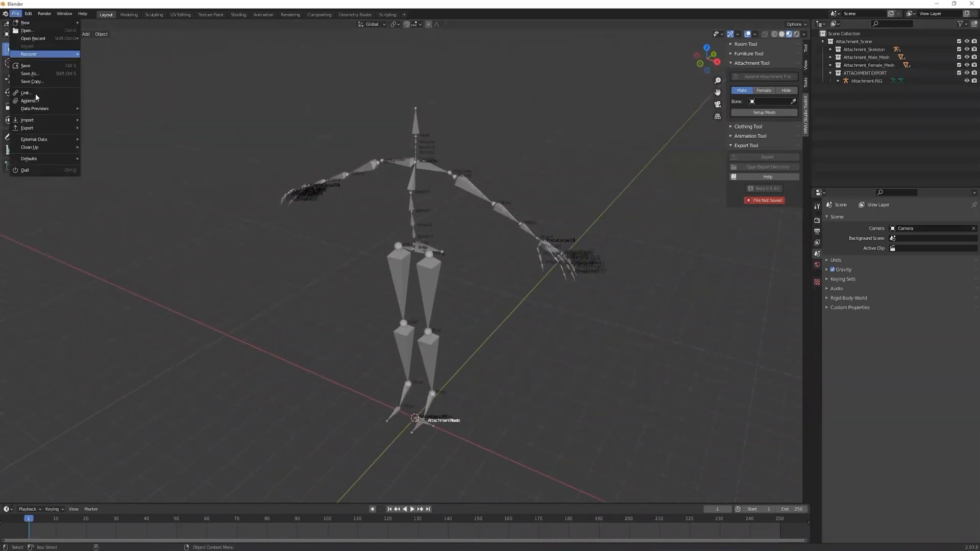
mouse_move(49, 120)
left_click(100, 175)
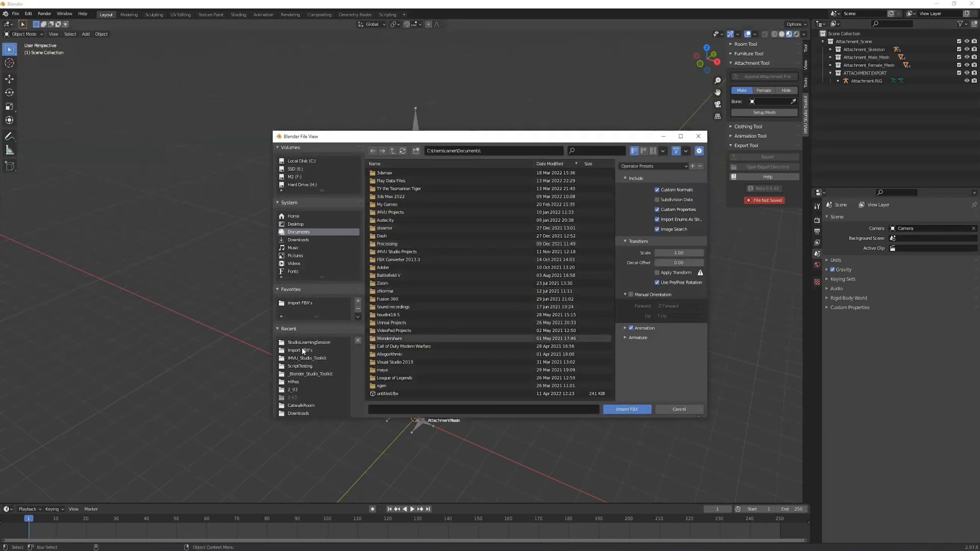
left_click(313, 350)
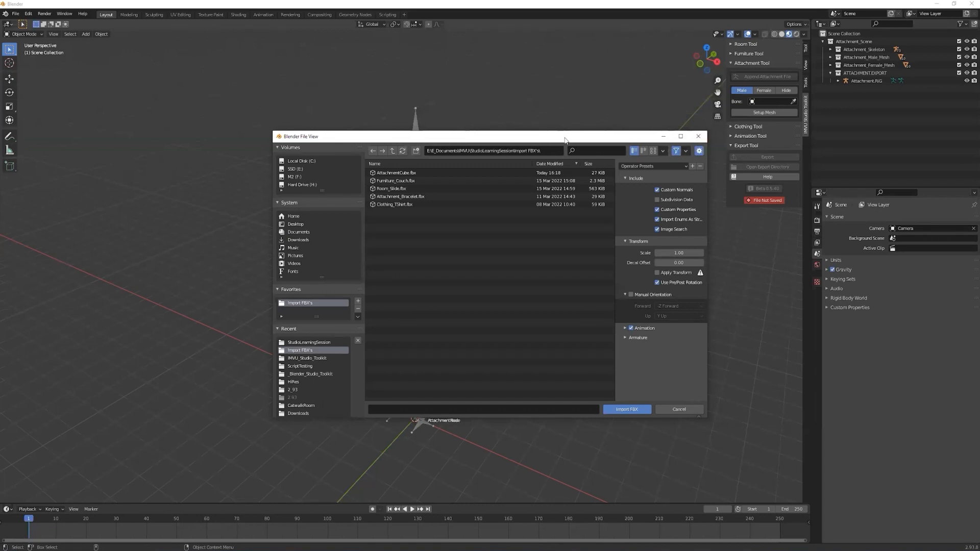
left_click_drag(565, 140, 640, 170)
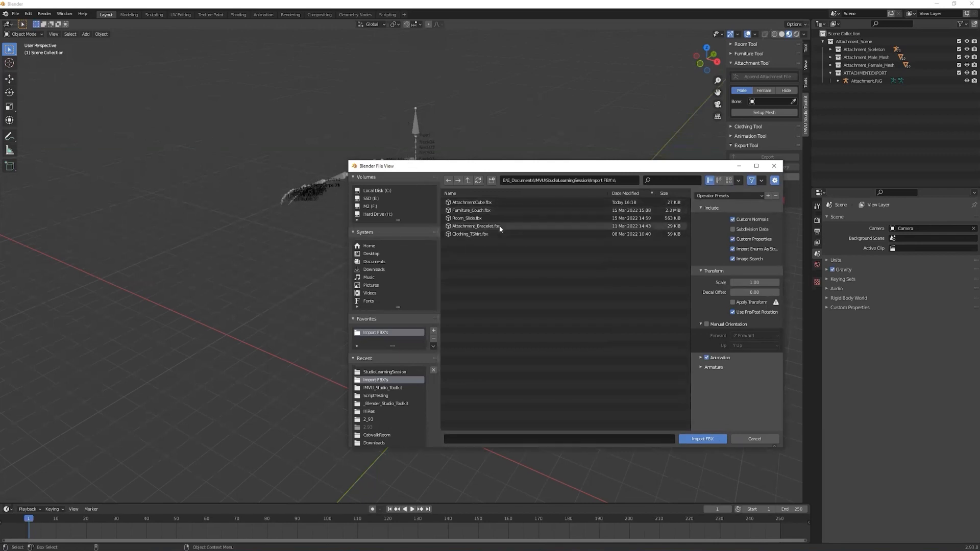
left_click(462, 226)
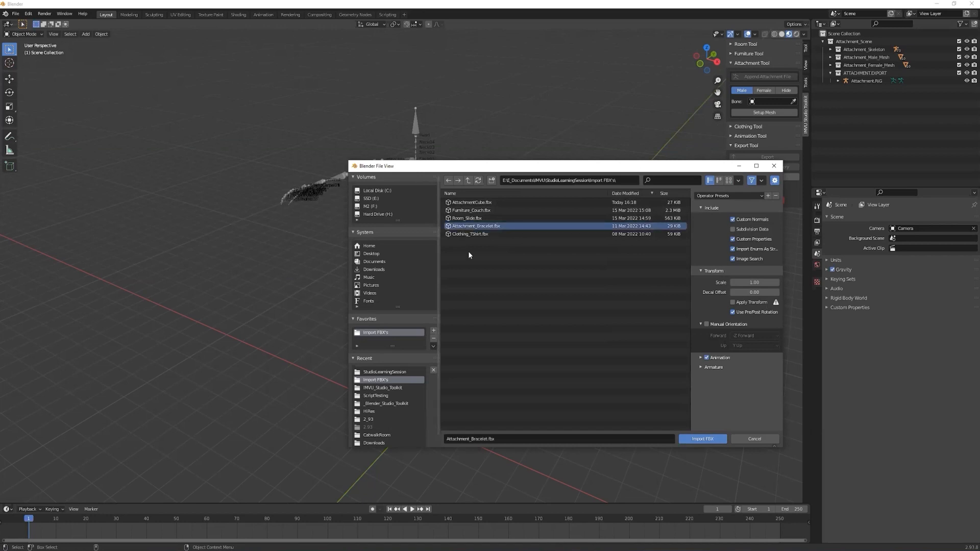
left_click(693, 440)
Step: Pick the right wrist bone beside the bracelet as the Attachment Tool's target bone
middle_click_drag(357, 286, 534, 278)
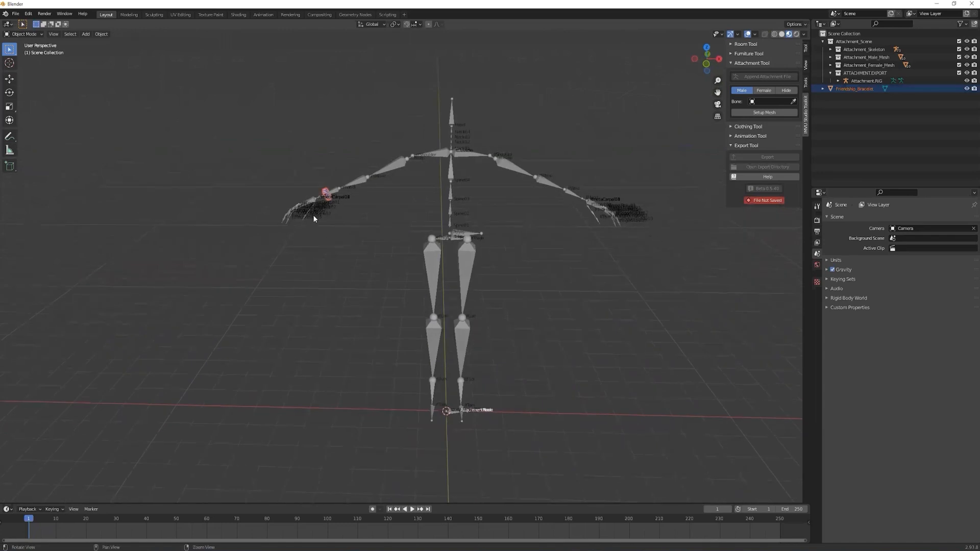
scroll(327, 204, "up", 6)
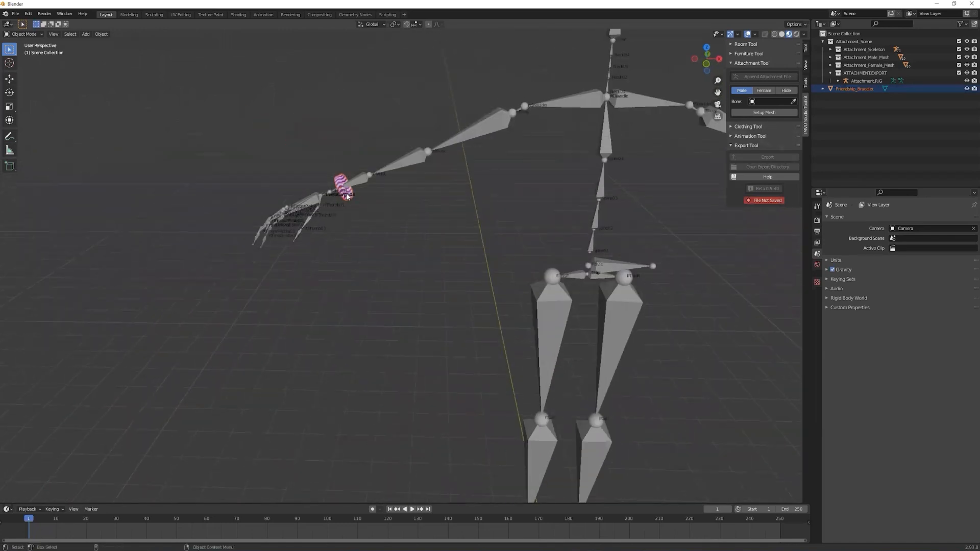
scroll(449, 308, "down", 6)
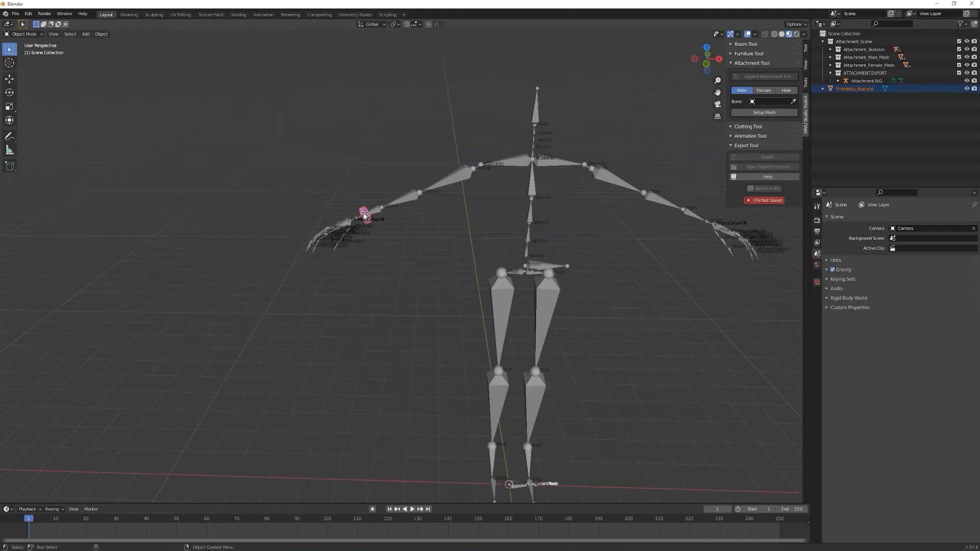
scroll(357, 184, "up", 4)
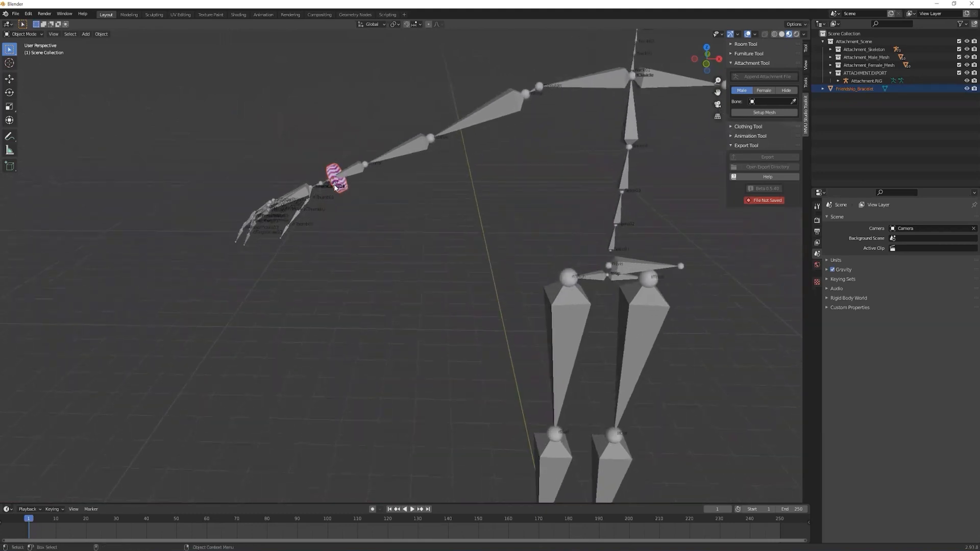
scroll(313, 170, "up", 3)
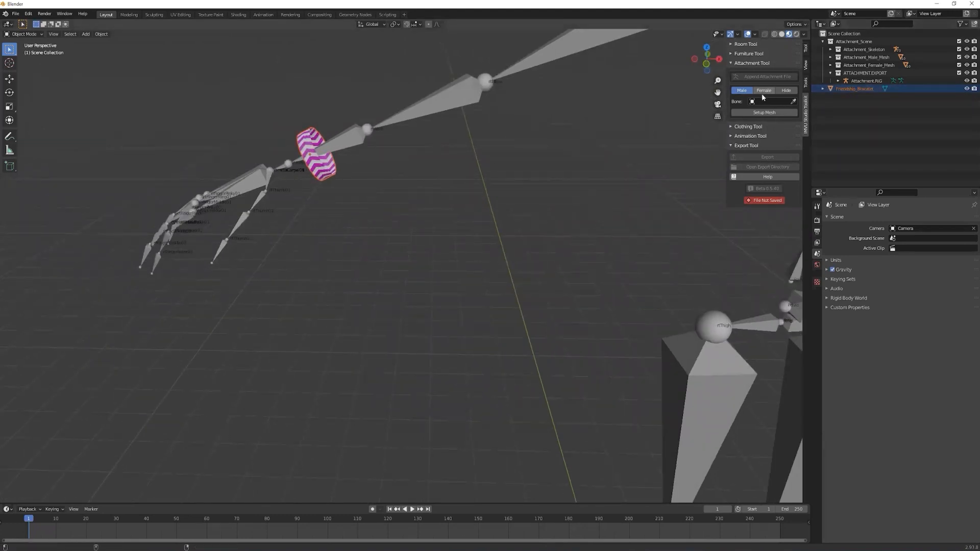
left_click(794, 102)
left_click(345, 137)
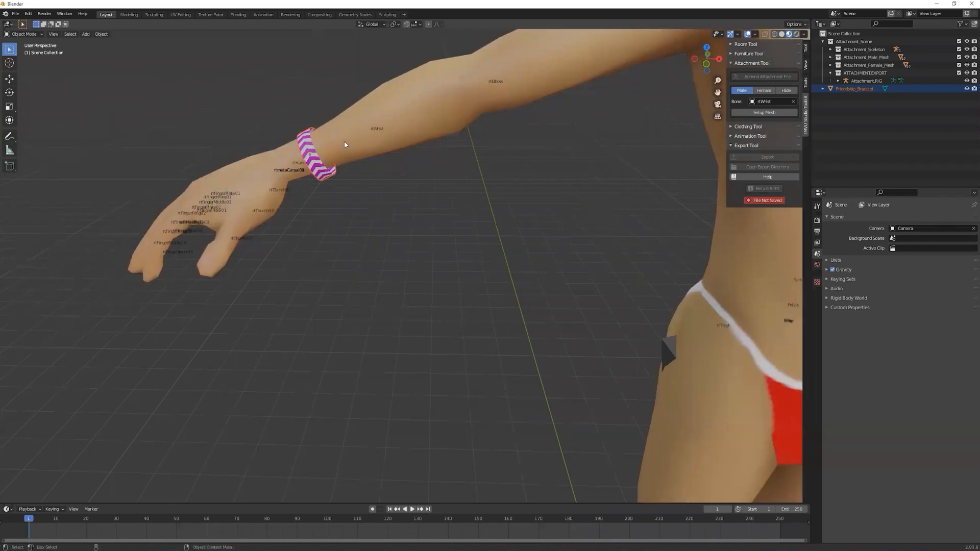
Step: Compare the bracelet's fit using the Female, Hide and Male avatar body displays, finishing on the male body
scroll(577, 148, "down", 6)
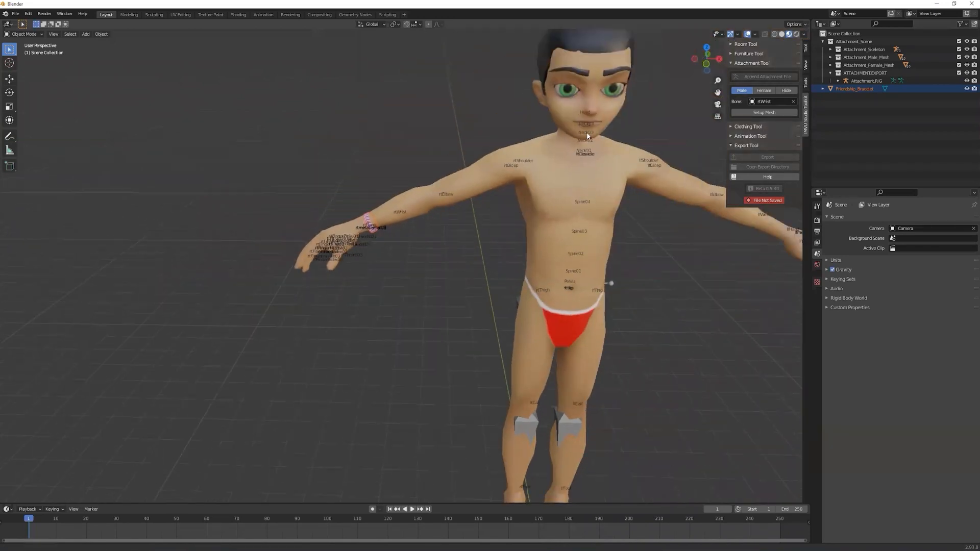
scroll(577, 148, "down", 3)
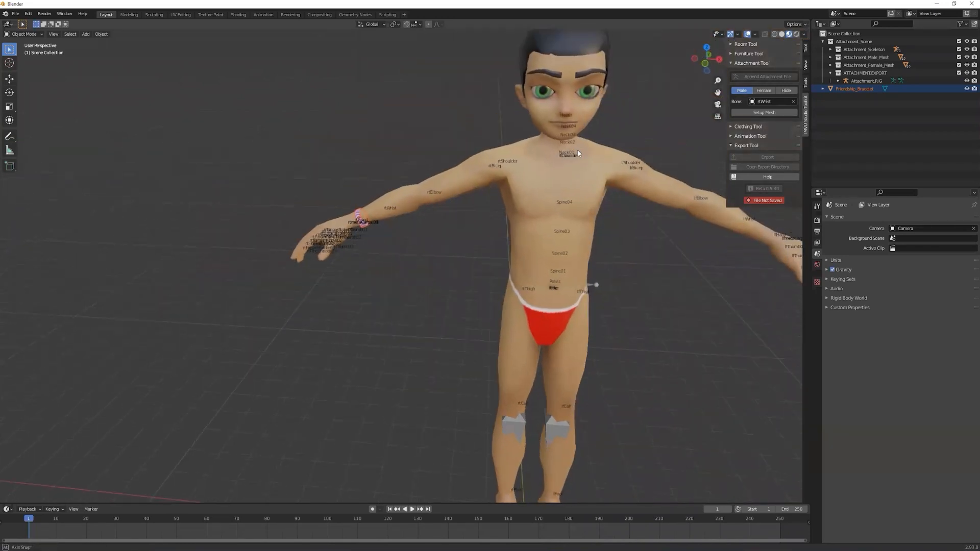
left_click(756, 92)
left_click(788, 92)
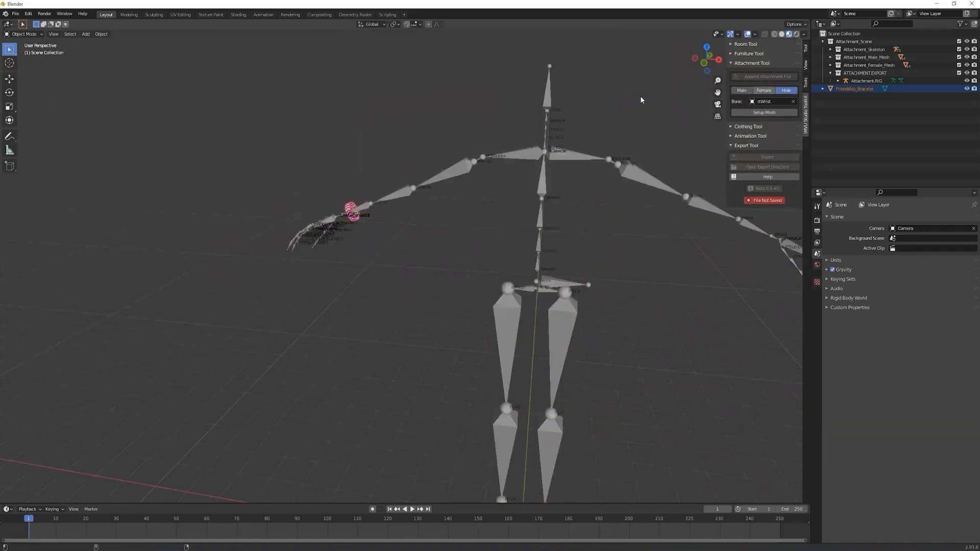
left_click(743, 91)
left_click(758, 91)
left_click(746, 91)
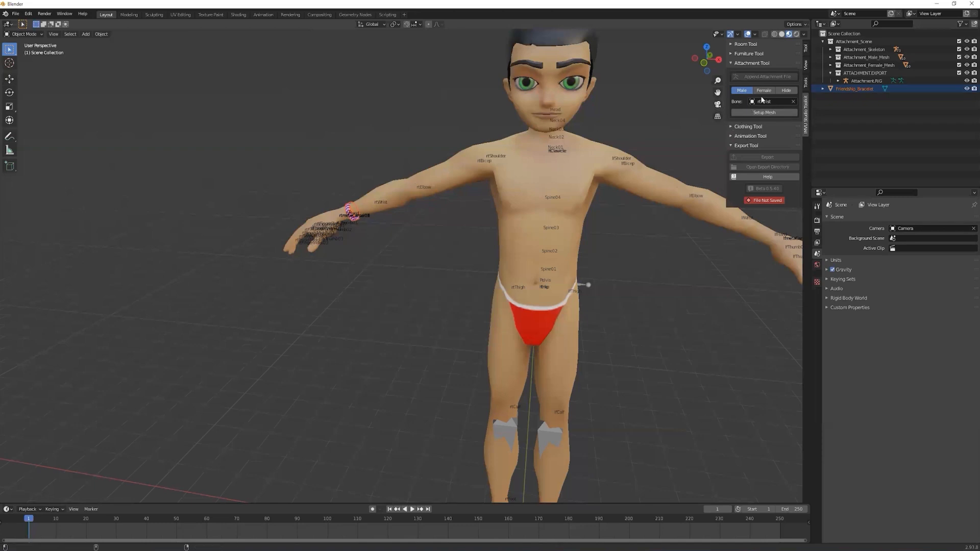
Step: Set up the friendship bracelet mesh as an attachment on the chosen right wrist bone
middle_click_drag(390, 207, 461, 210)
right_click_drag(487, 260, 472, 201, "alt")
left_click(477, 228)
left_click(472, 201)
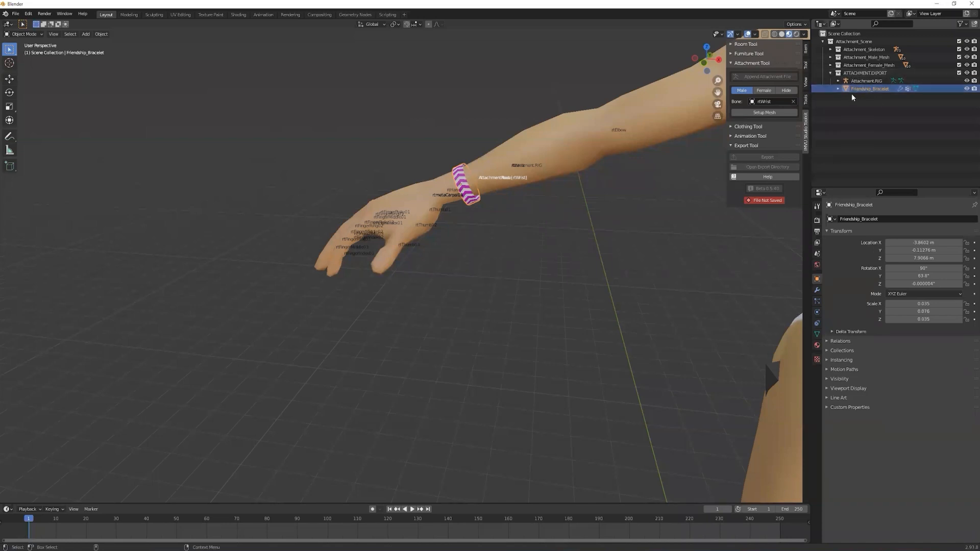
Step: Save the scene as LearningSessionAttachment.blend in the StudioLearningSession folder
scroll(576, 218, "down", 5)
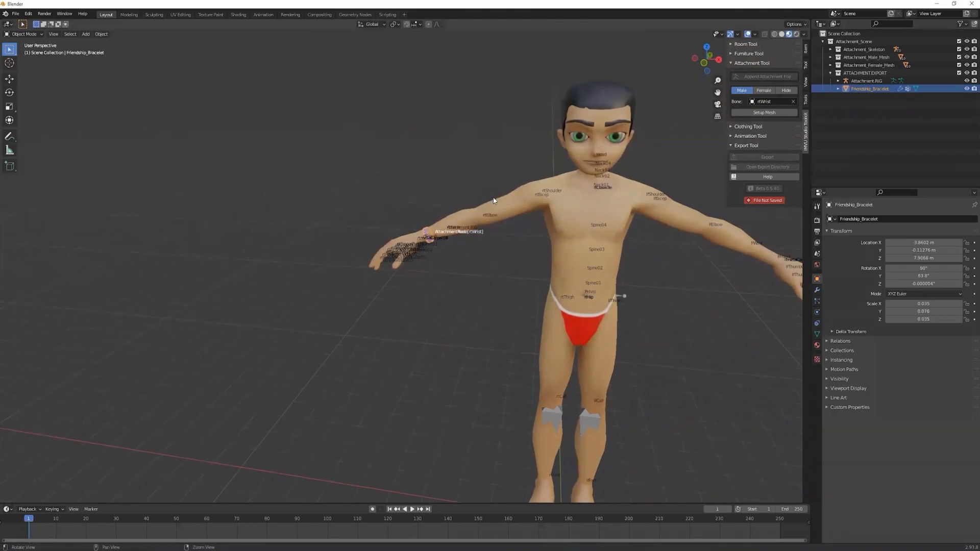
middle_click_drag(442, 242, 344, 194, "alt")
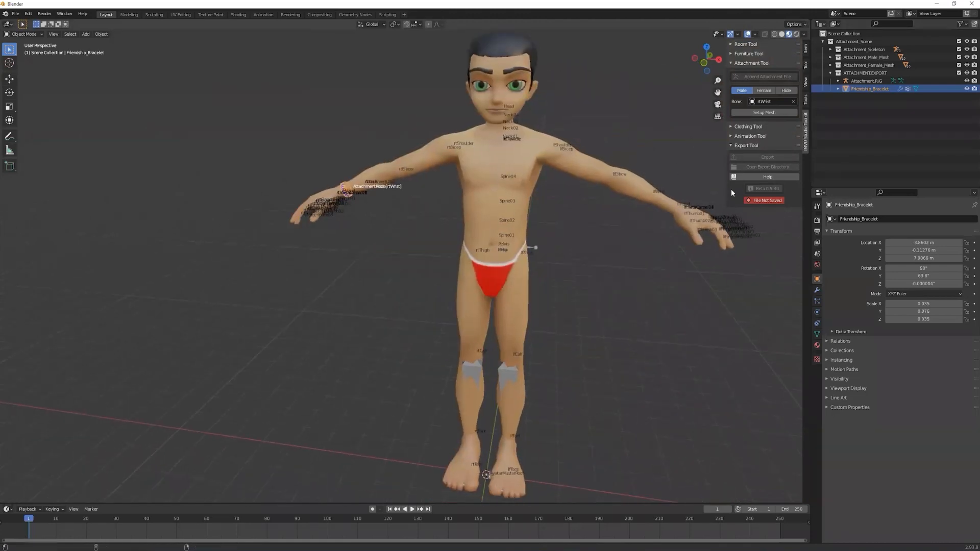
key("ctrl+s")
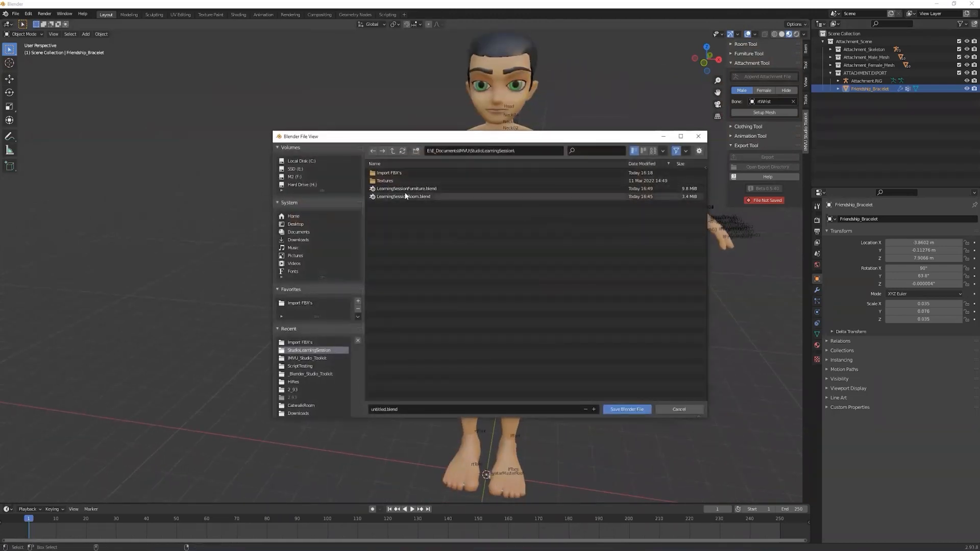
left_click(404, 196)
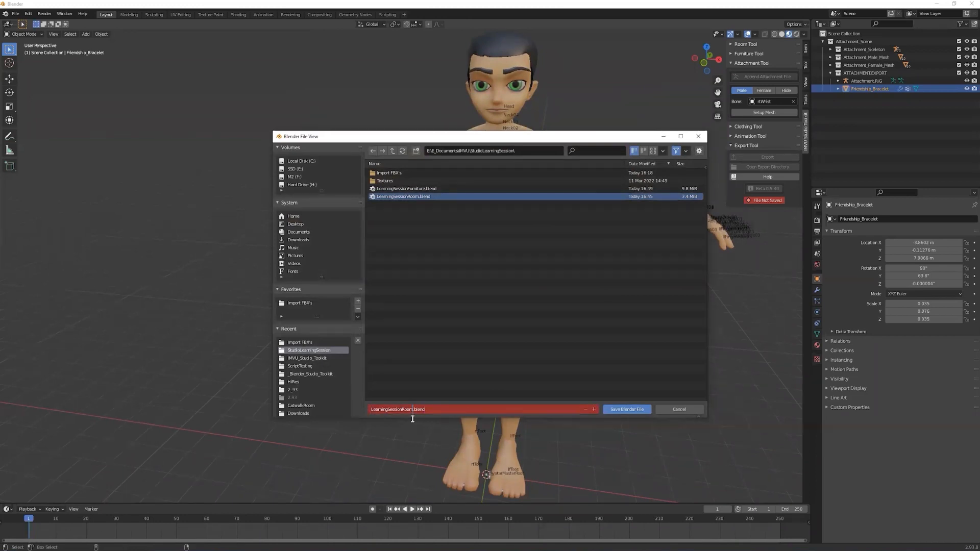
key("BackSpace")
key("BackSpace")
key("BackSpace")
key("BackSpace")
type("Attachment")
left_click(637, 409)
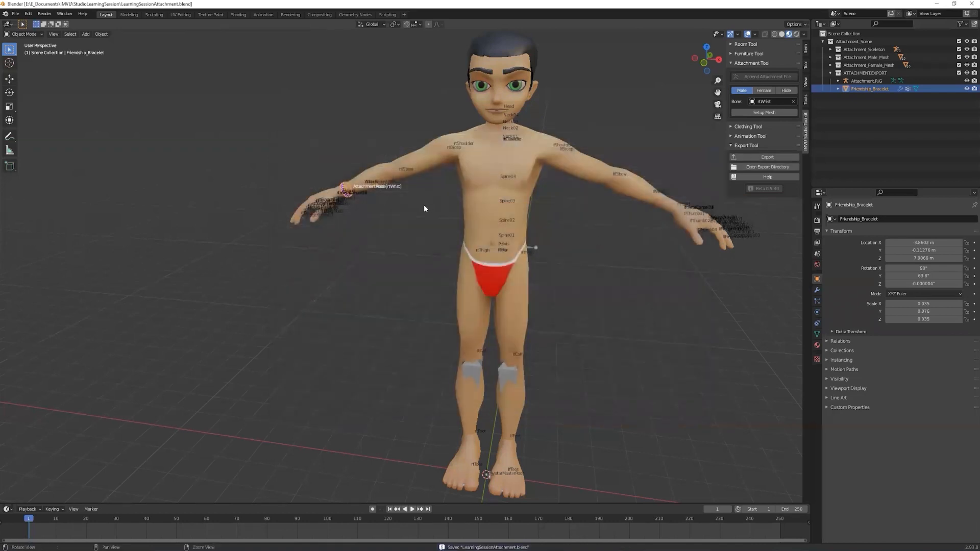
Step: Expand Attachment.RIG in the outliner down to its wrist attachment node and examine the node's name
key("KP_Decimal")
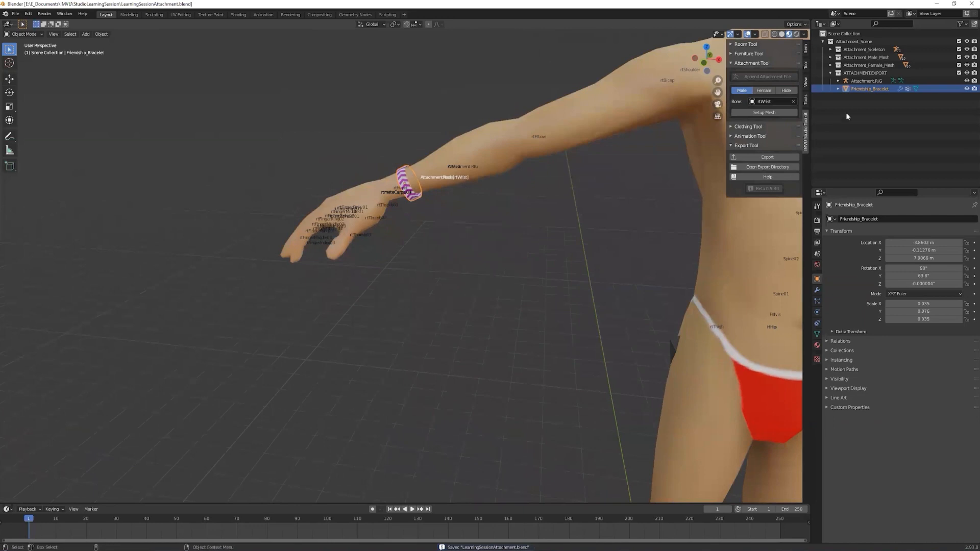
left_click(838, 80)
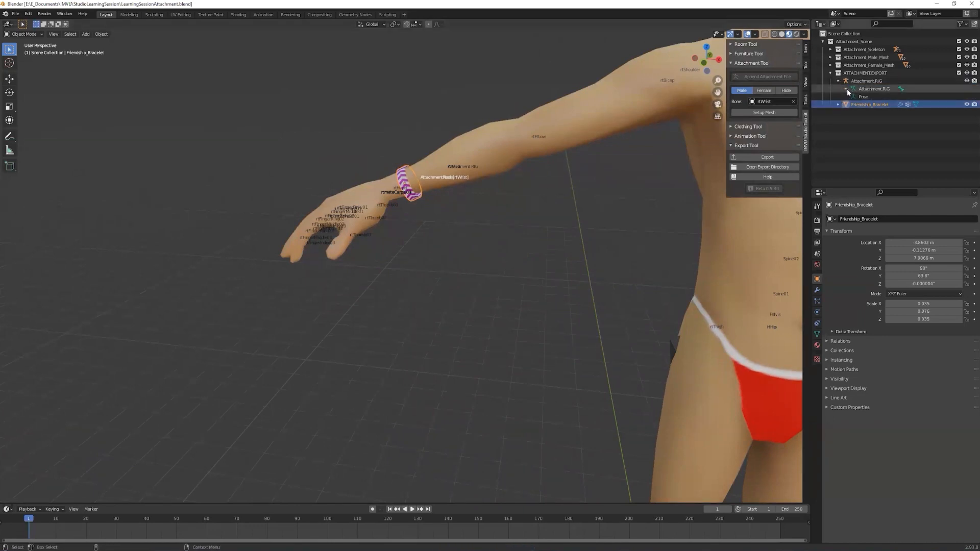
left_click(846, 89)
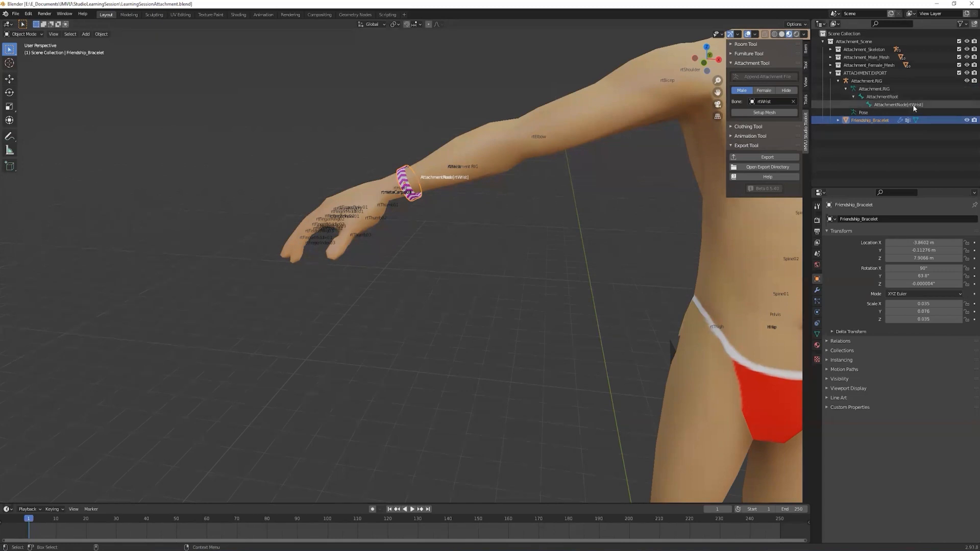
left_click(899, 104)
double_click(919, 105)
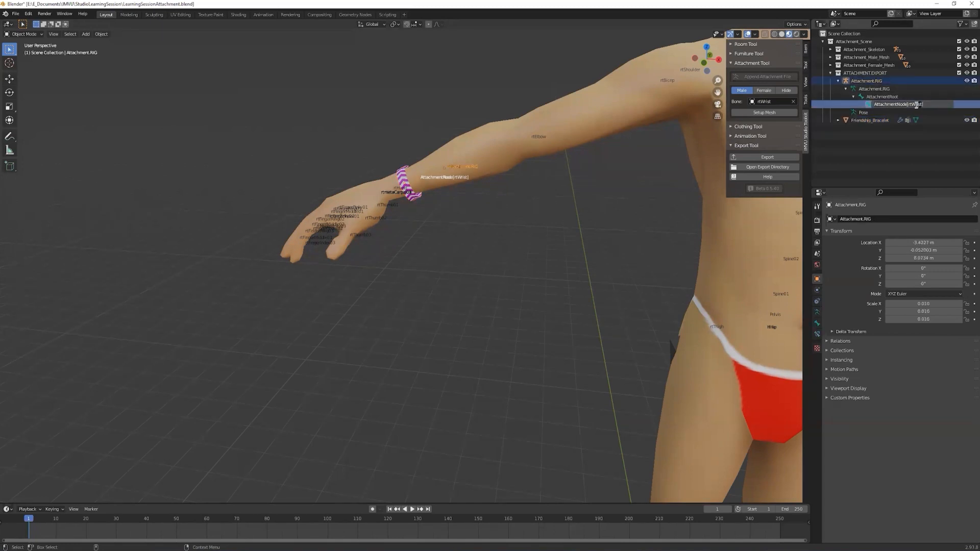
left_click(927, 106)
key("Return")
Step: Export the bracelet attachment and switch to IMVU Studio to choose a base product in a new project
scroll(601, 217, "down", 5)
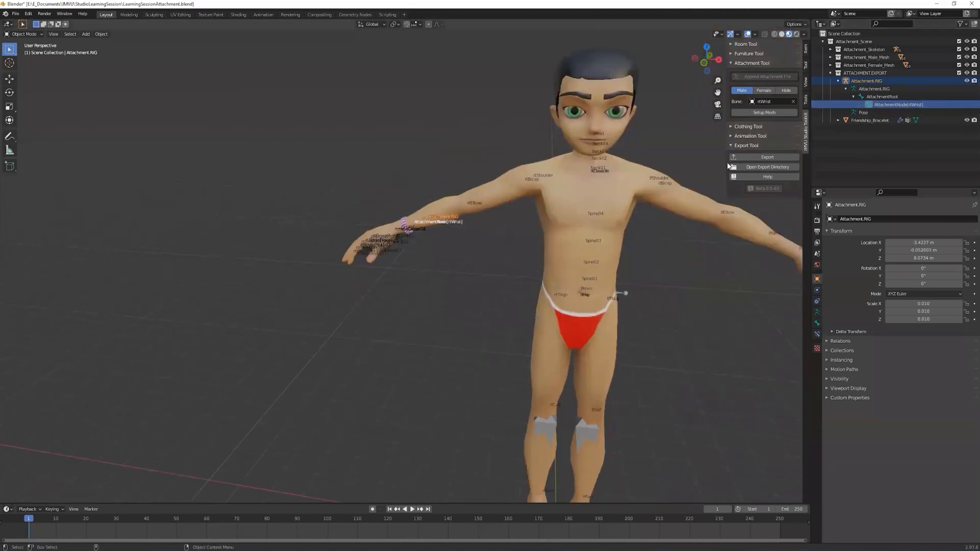
left_click(742, 157)
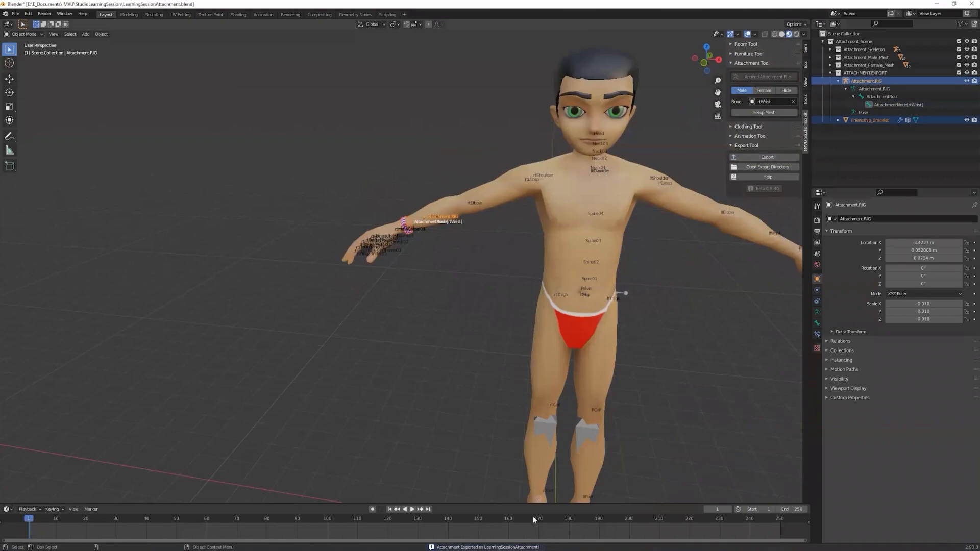
key("alt+Tab")
left_click(136, 24)
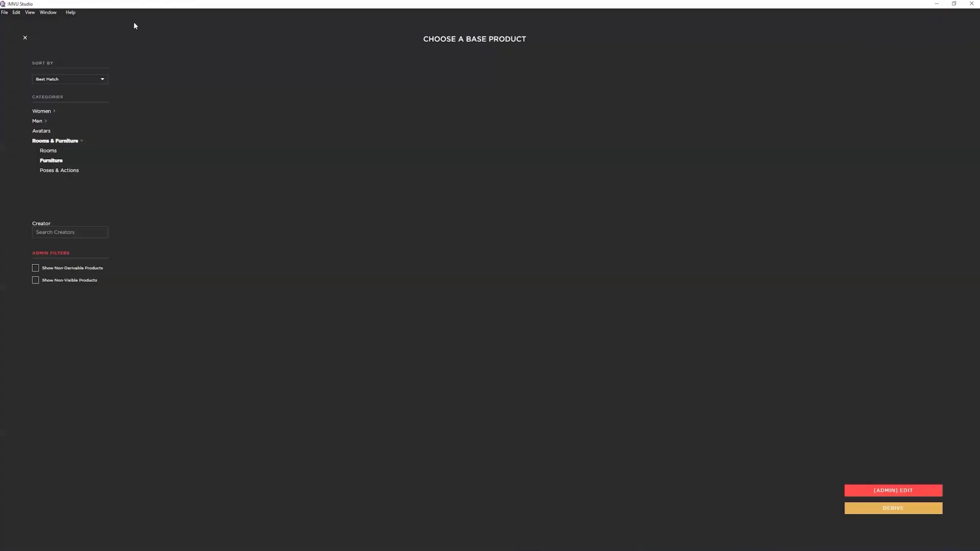
Step: Derive a new product from the empty male accessory in the Men's Accessories category
left_click(40, 122)
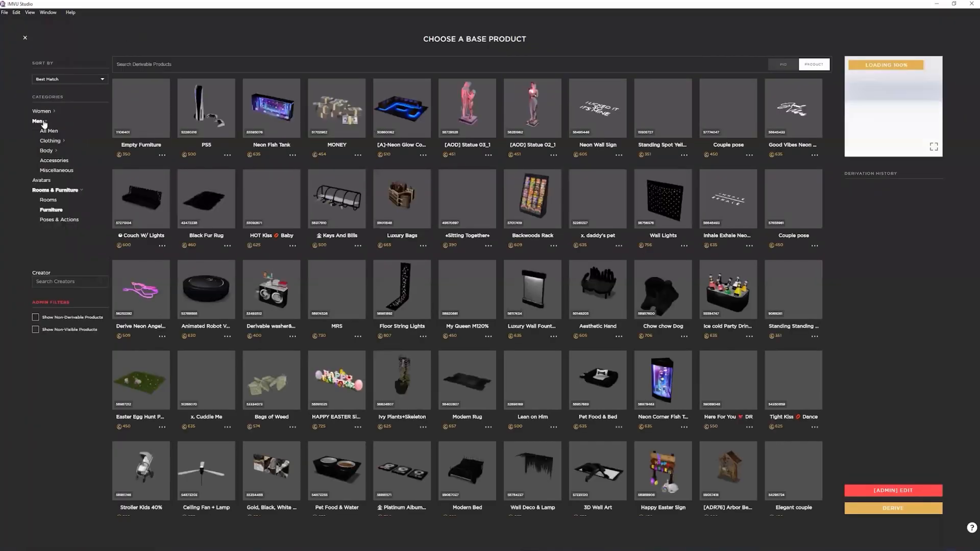
left_click(49, 161)
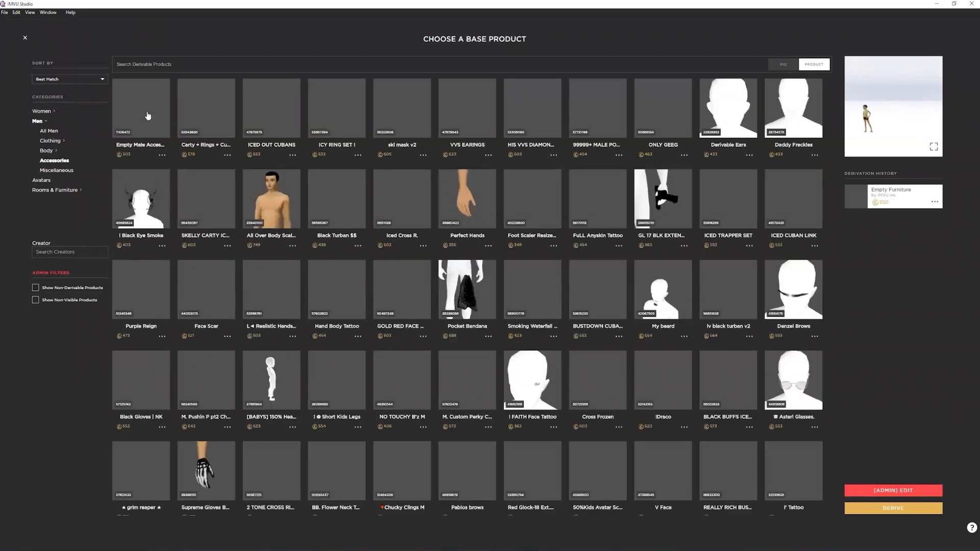
left_click(148, 115)
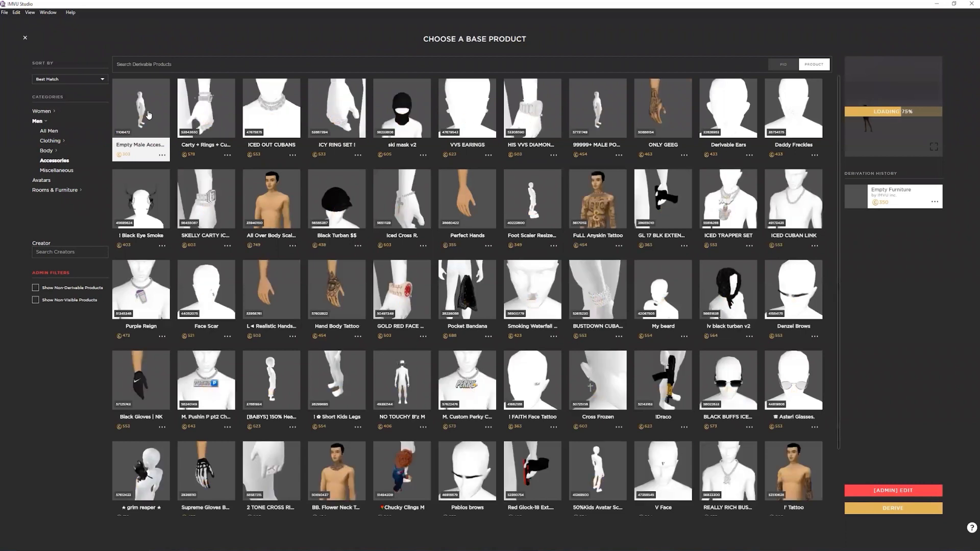
left_click(889, 508)
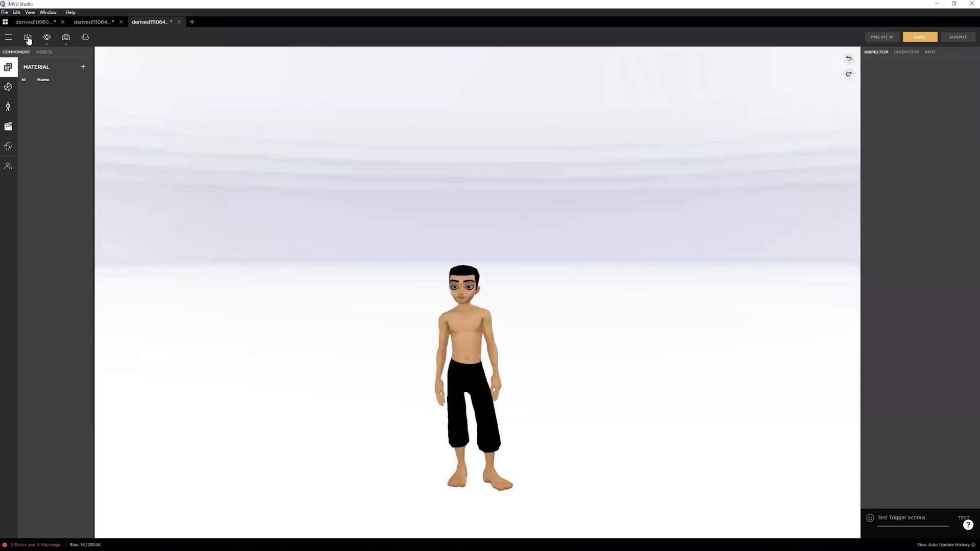
Step: Load LearningSessionAttachment.fbx from the StudioLearningSession folder for FBX import
left_click(27, 37)
left_click(39, 69)
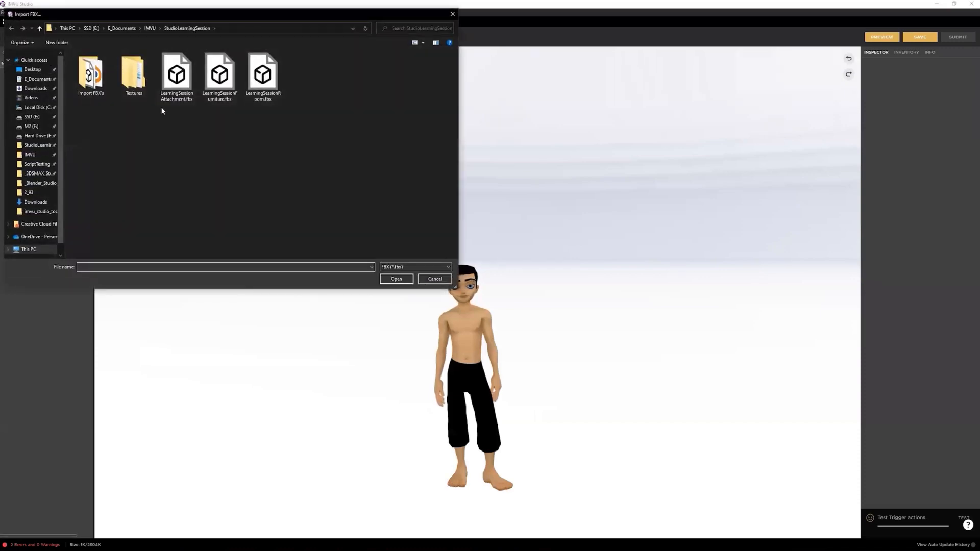
left_click(176, 77)
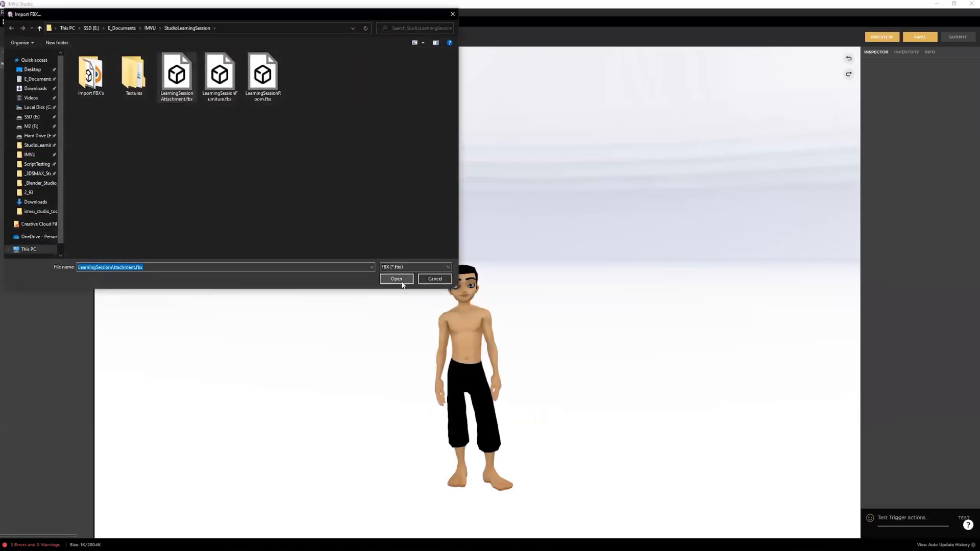
left_click(402, 281)
Step: Specify a mesh ID for Friendship_Bracelet, keep the default material and animation settings, and complete the import
left_click(480, 512)
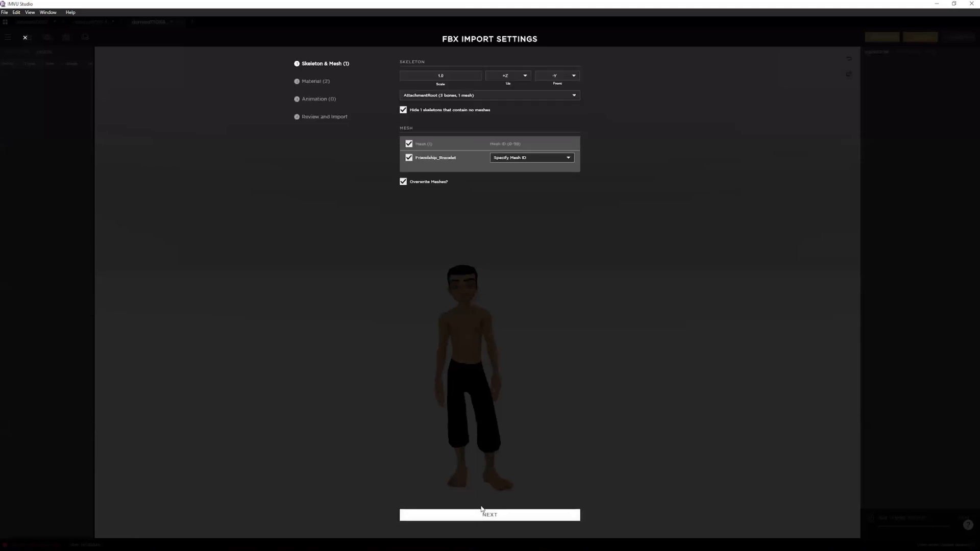
left_click(516, 158)
scroll(525, 164, "down", 3)
left_click(515, 141)
left_click(494, 513)
left_click(495, 515)
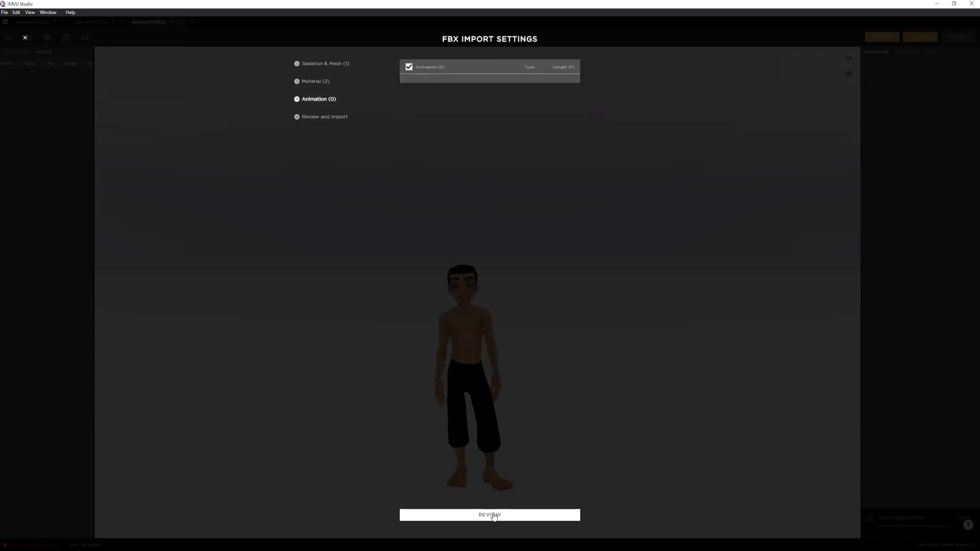
left_click(495, 516)
left_click(496, 516)
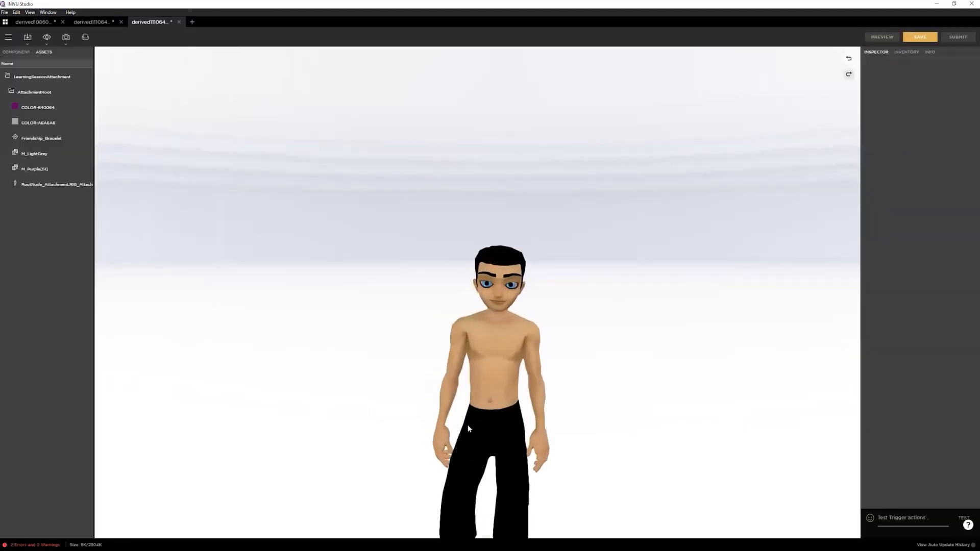
Step: Inspect the bracelet on the avatar's wrist and check the imported skeleton's asset and node assignment
scroll(515, 255, "up", 3)
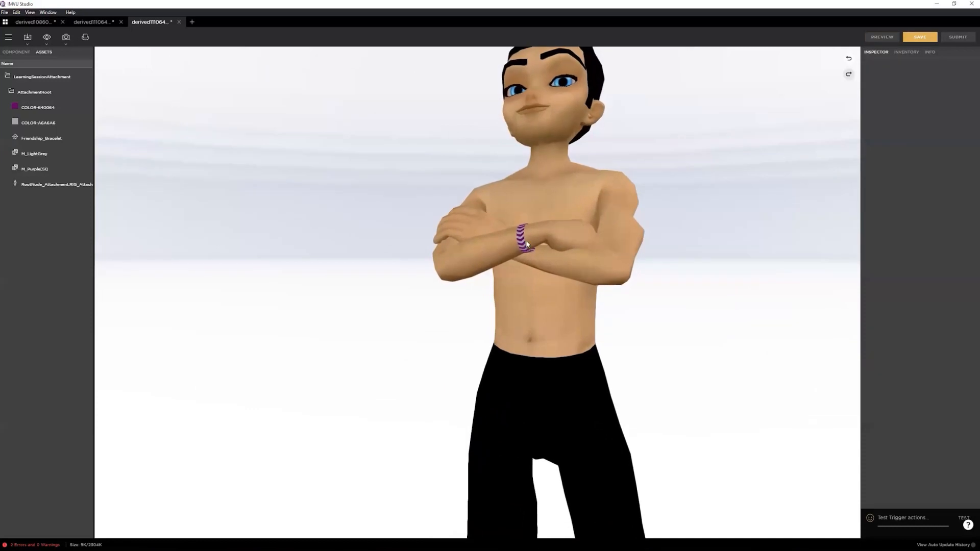
scroll(521, 245, "down", 5)
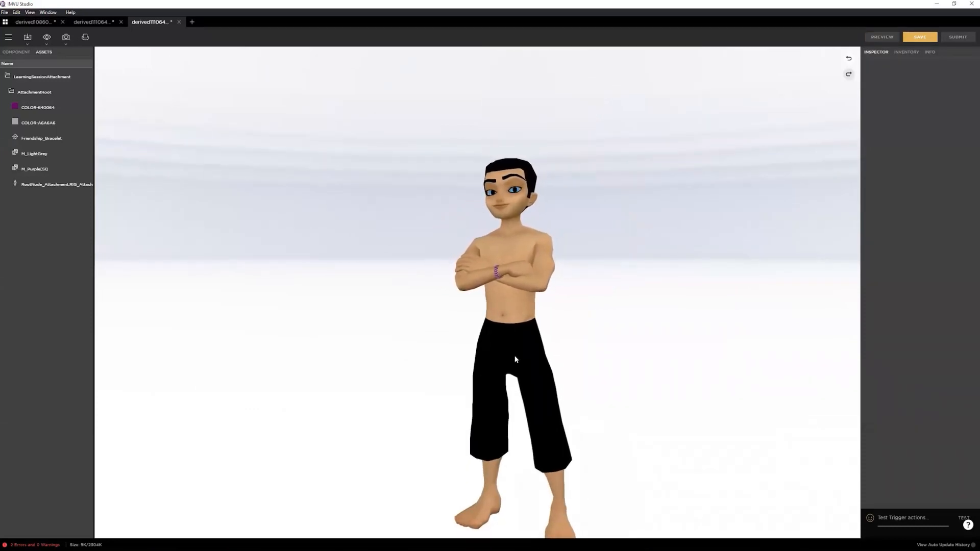
left_click(549, 528)
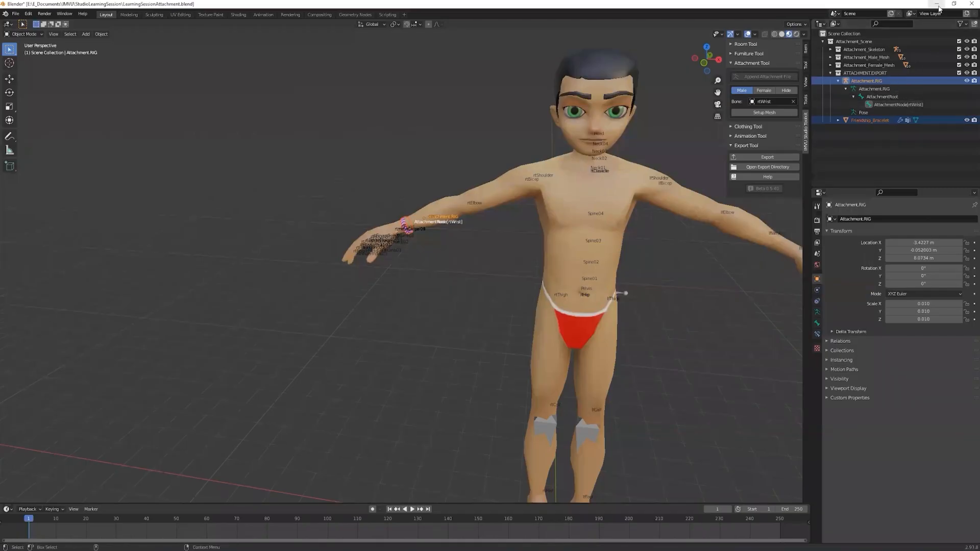
left_click(938, 5)
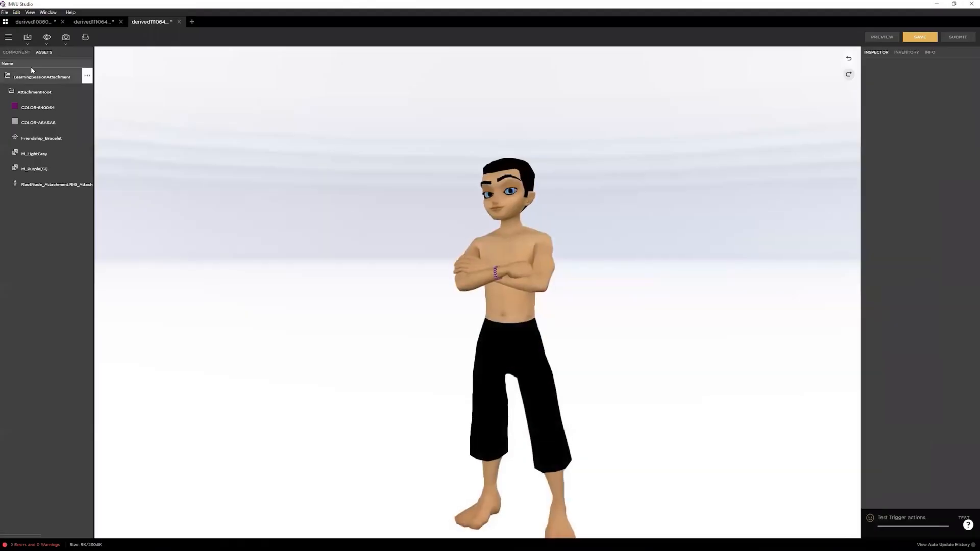
left_click(8, 105)
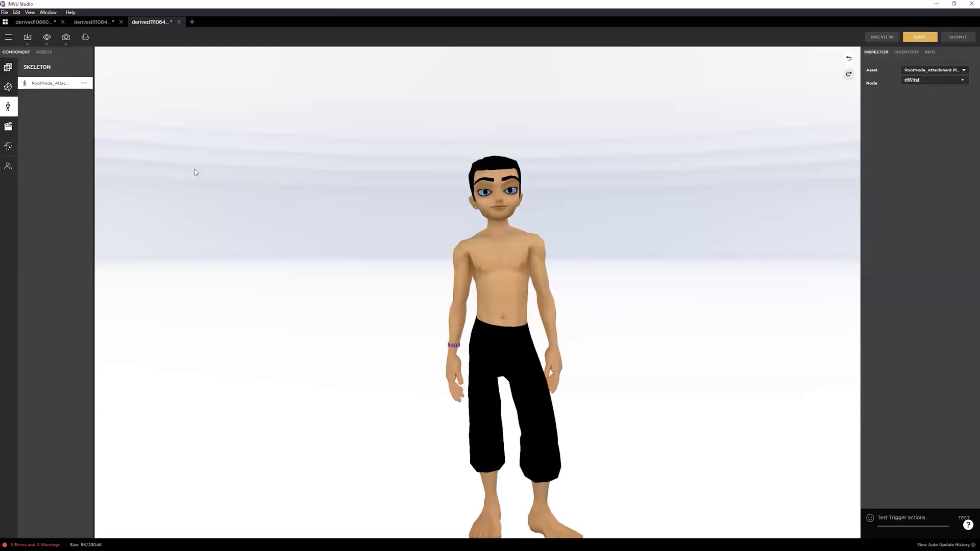
left_click(8, 67)
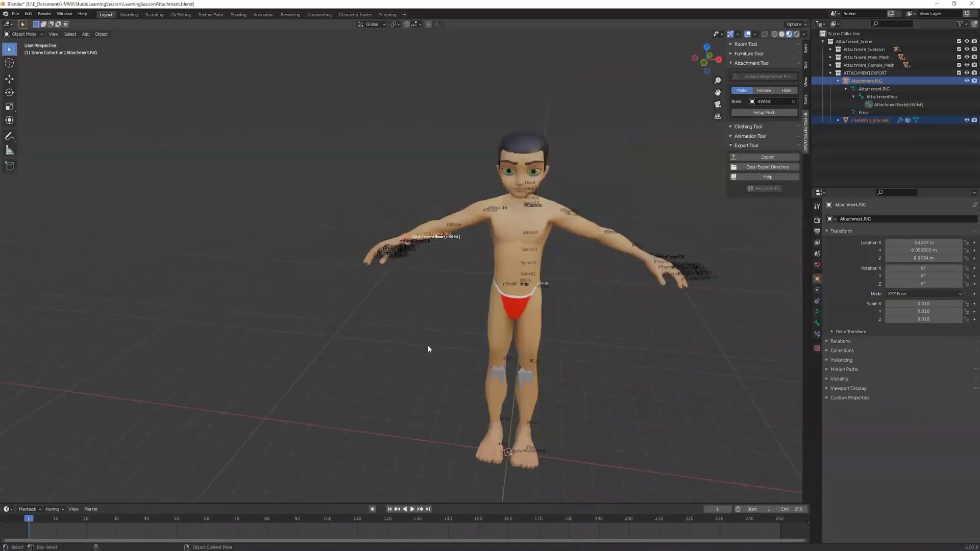
Step: Deselect the objects in Blender and view the derived product's Action component in IMVU Studio
scroll(586, 421, "down", 2)
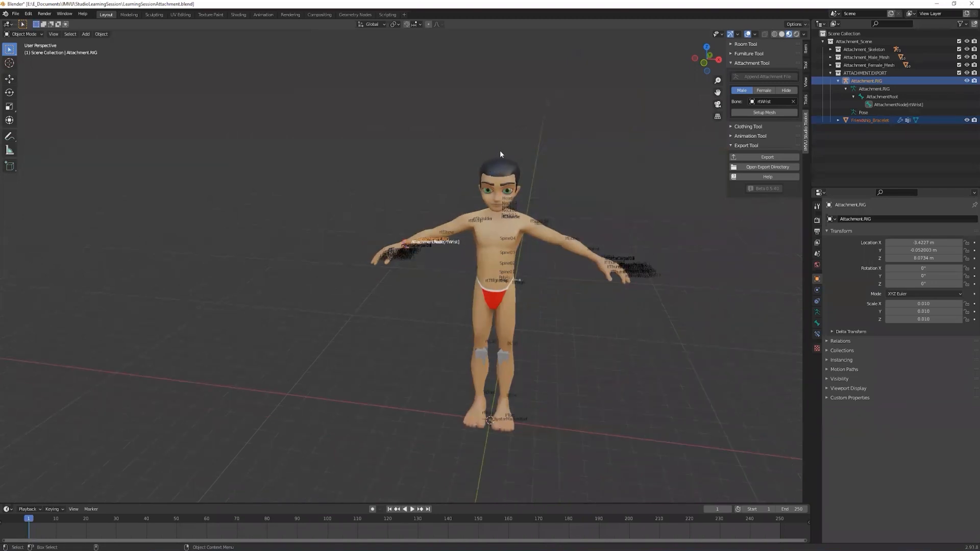
left_click(515, 158)
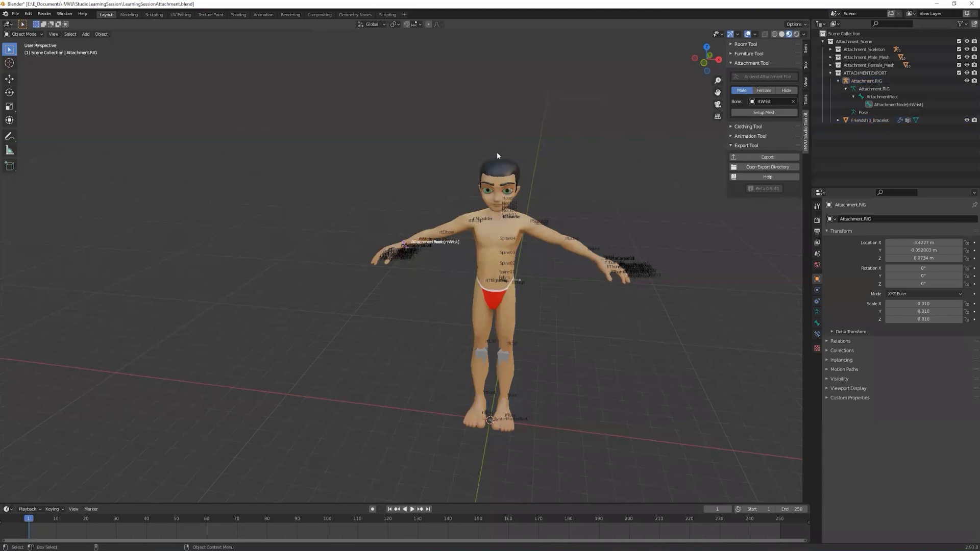
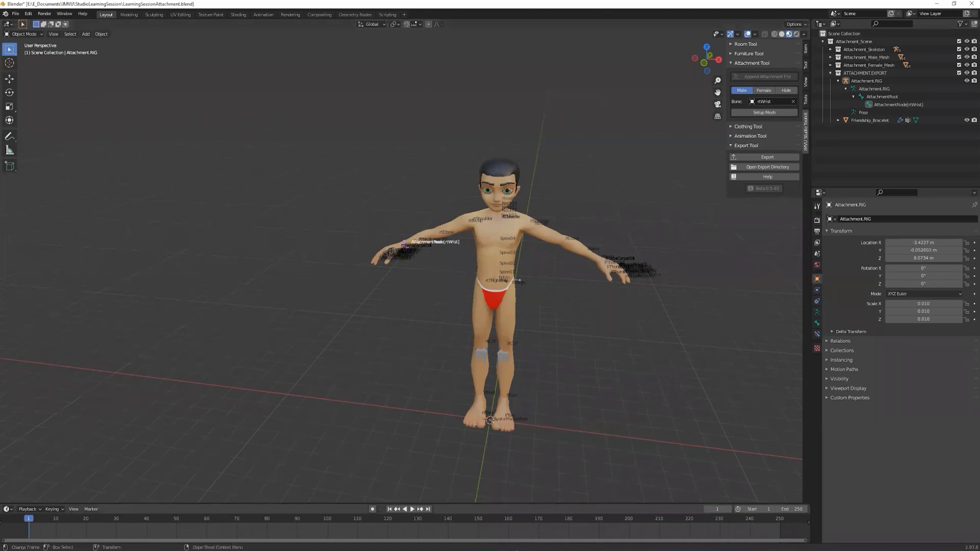
left_click(521, 549)
left_click(14, 132)
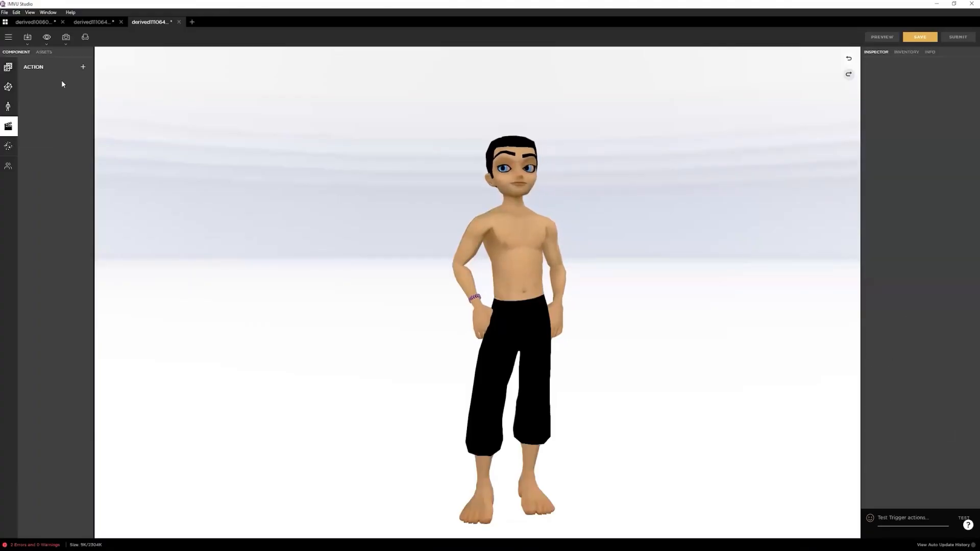
Step: Return to Blender, collapse the Attachment Tool and expand the Clothing Tool
left_click(937, 4)
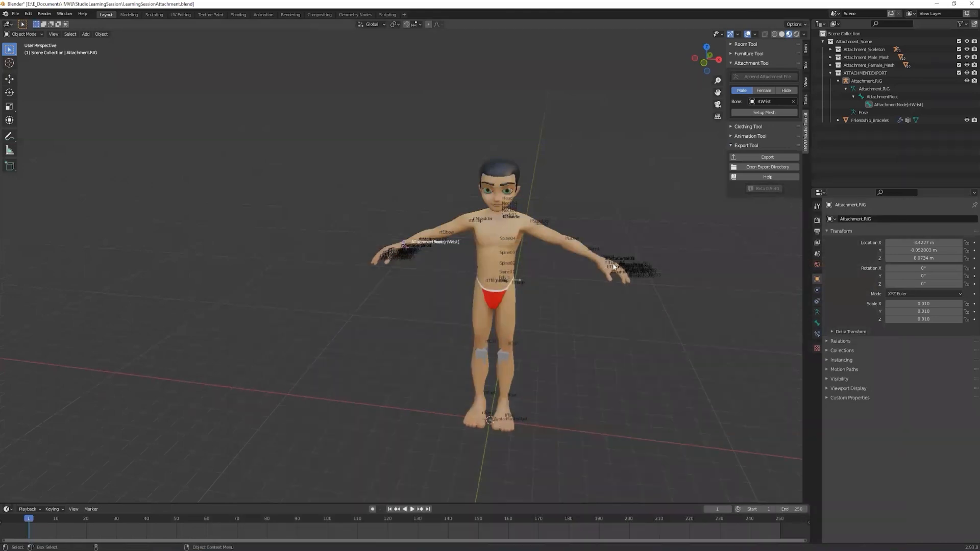
left_click(737, 63)
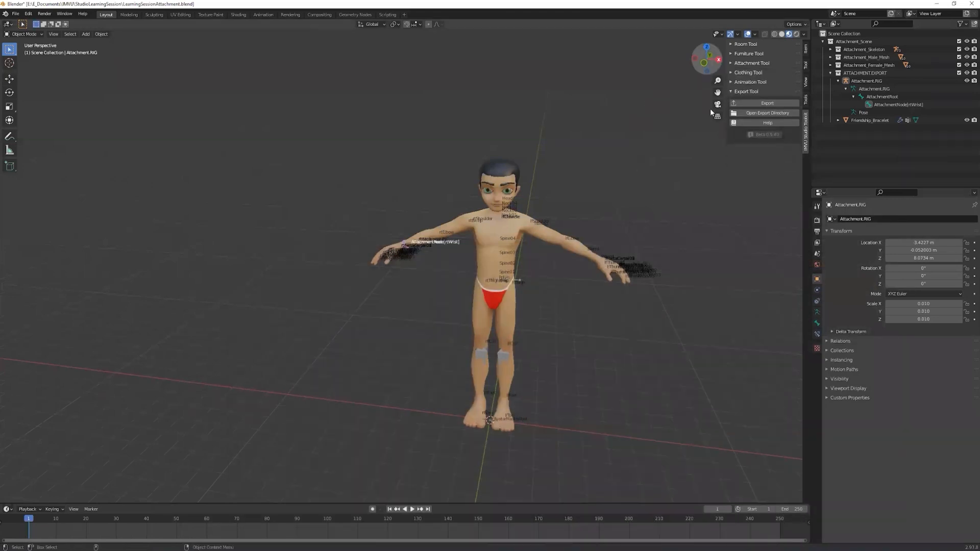
left_click(732, 73)
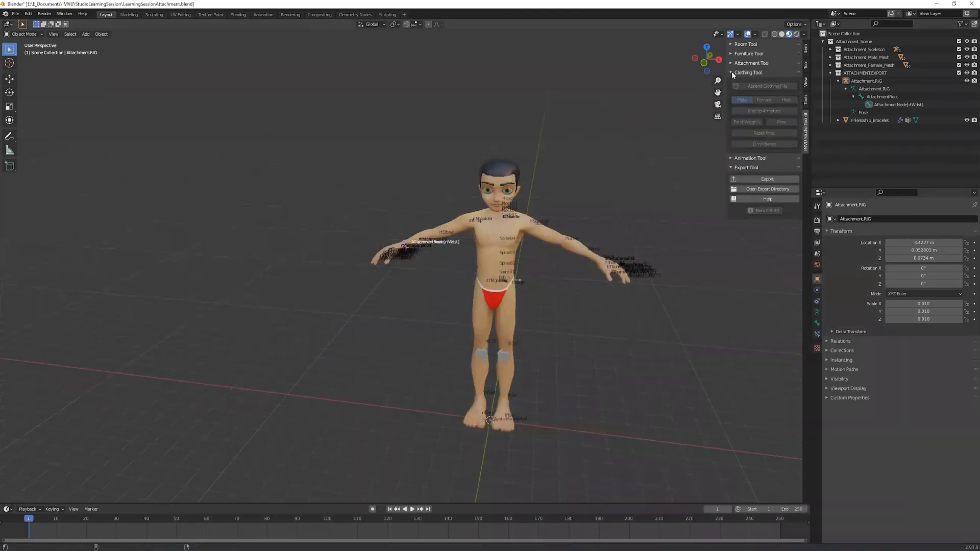
Step: Close the attachment scene without saving, restart Blender with a new scene, and display the IMVU Studio Toolkit
key("ctrl+q")
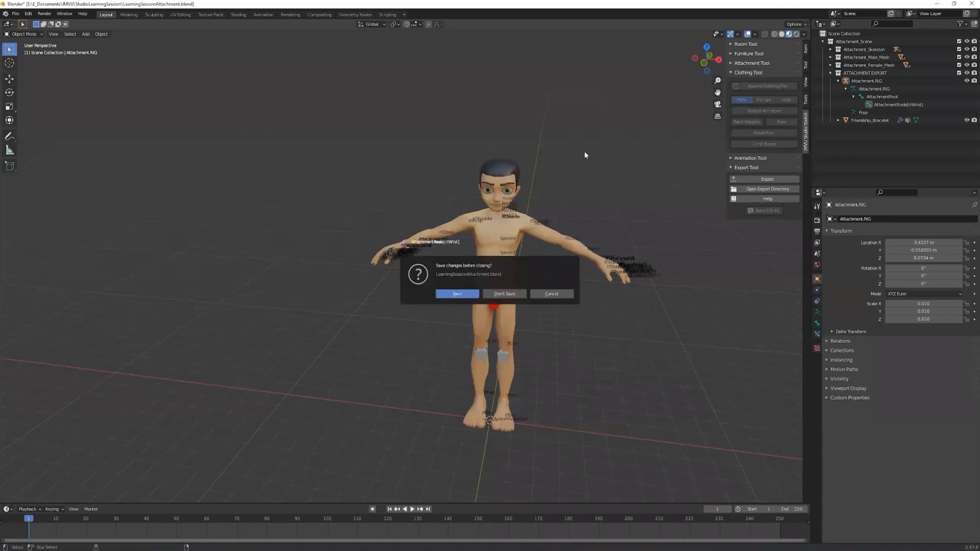
left_click(504, 294)
left_click(808, 48)
left_click(805, 118)
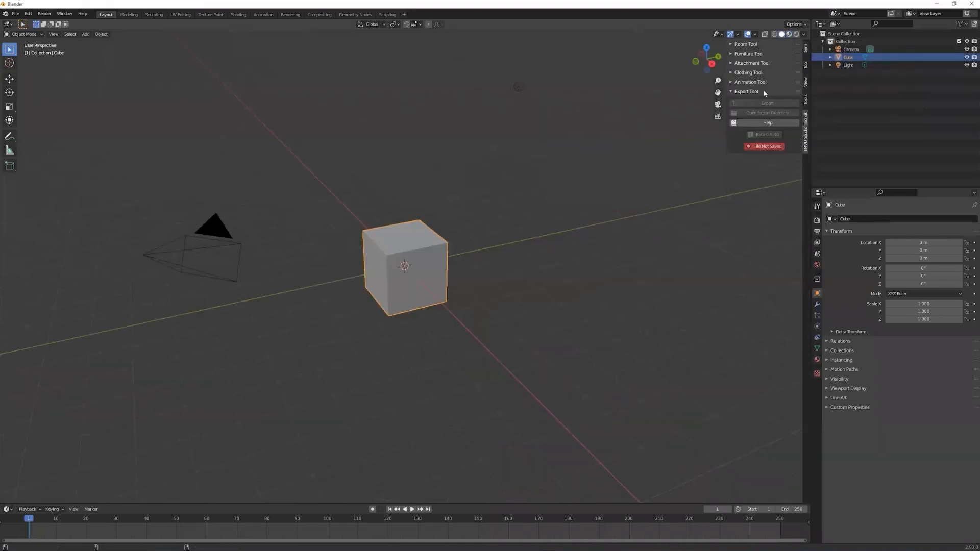
Step: Append the clothing file and collapse the Clothing_Skeleton and Clothing_Male_Mesh collections
left_click(755, 73)
left_click(754, 91)
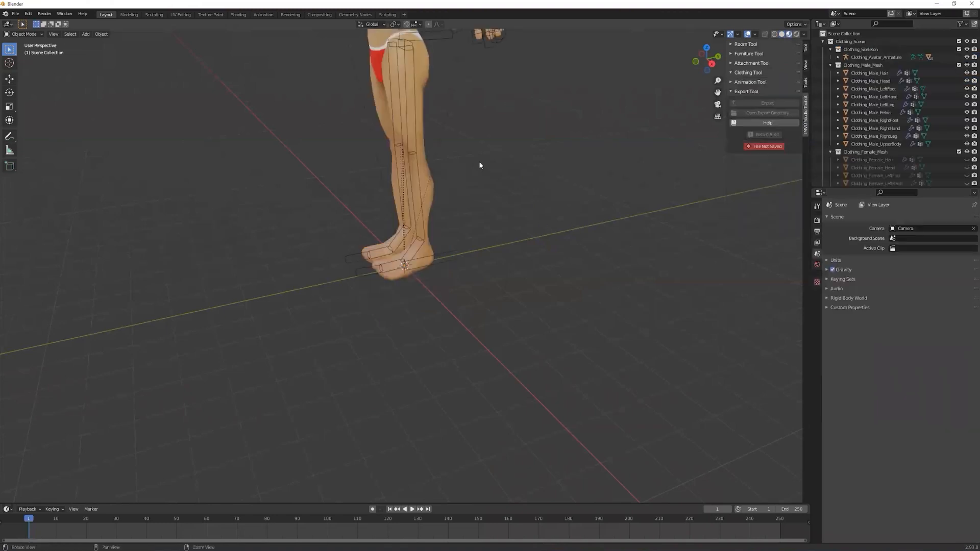
left_click(739, 76)
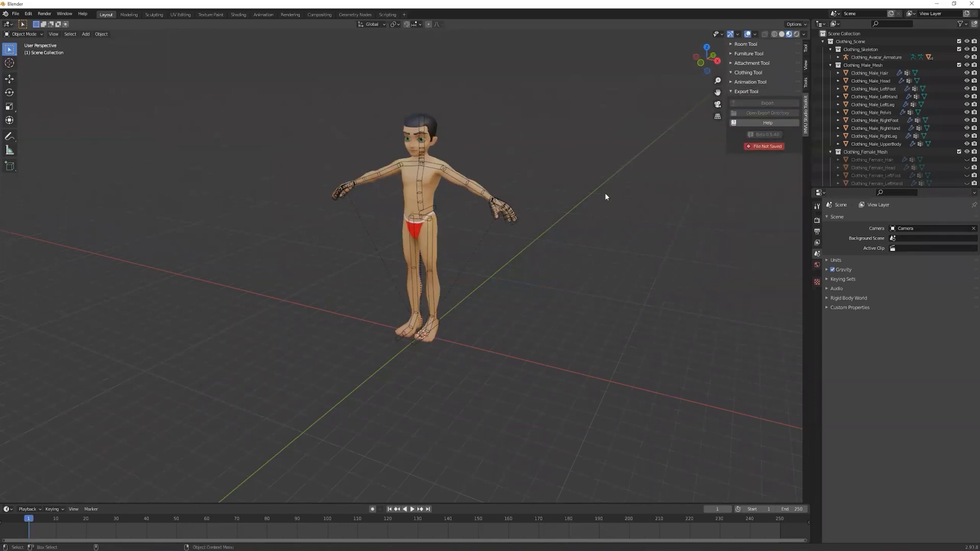
left_click(829, 51)
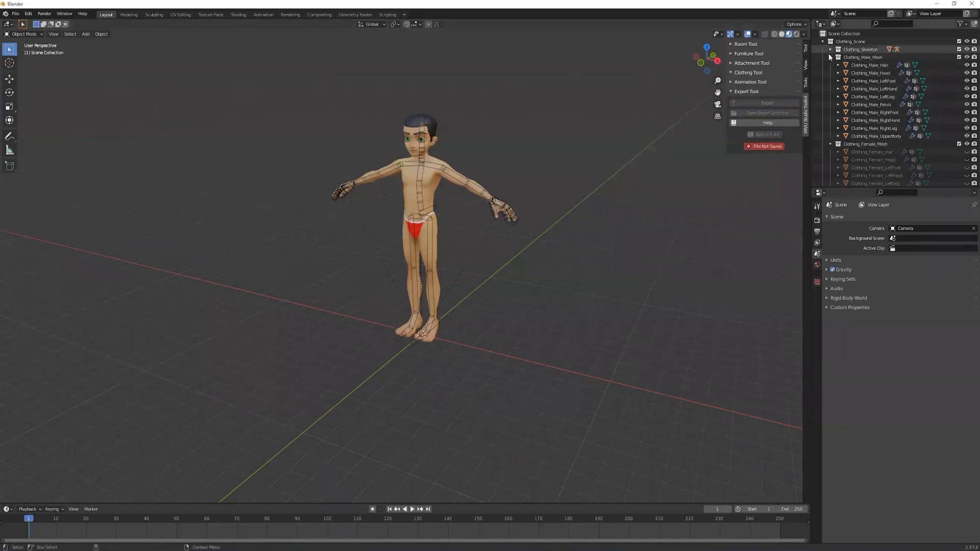
left_click(829, 58)
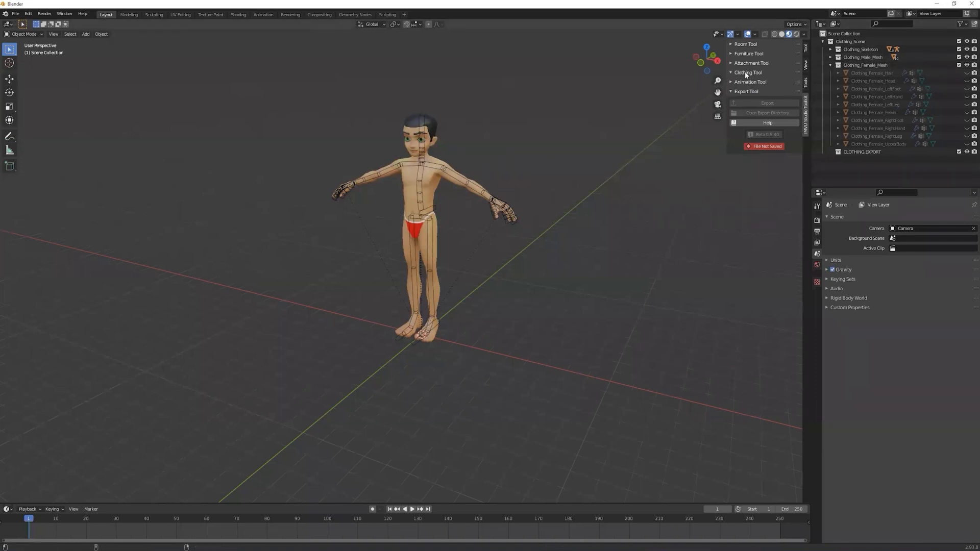
Step: Discard the unsaved clothing scene, start a new one, and append the clothing file again from the IMVU Studio Toolkit
key("ctrl+n")
left_click(519, 174)
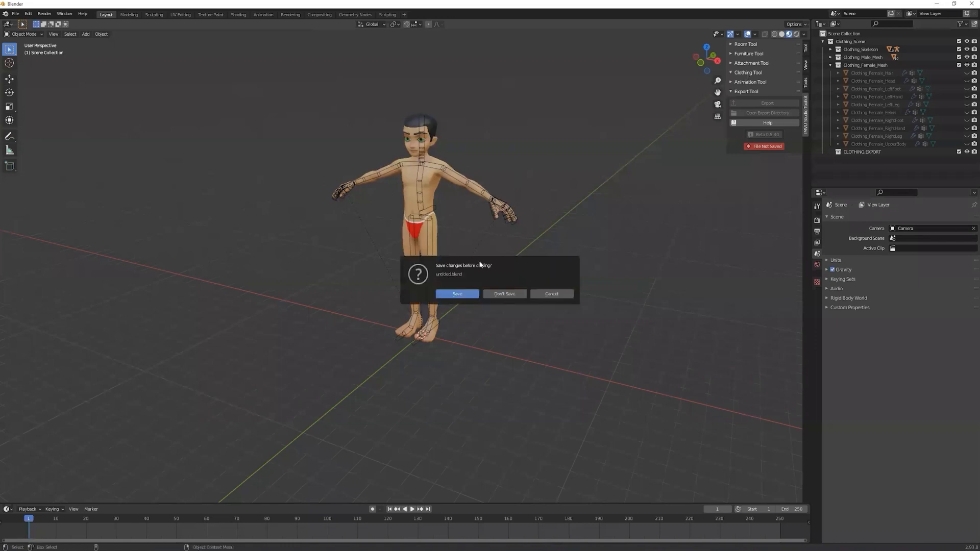
left_click(503, 293)
left_click(807, 48)
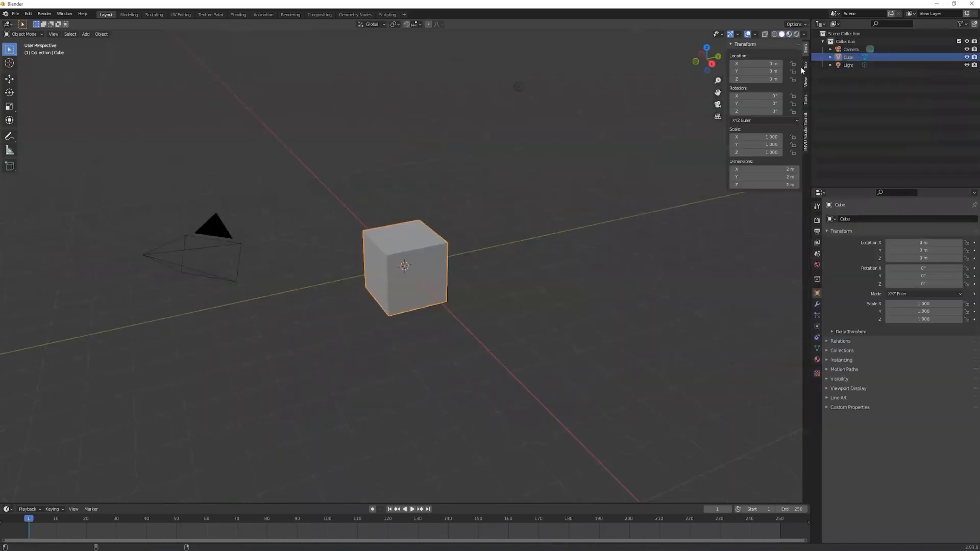
left_click(806, 121)
left_click(771, 87)
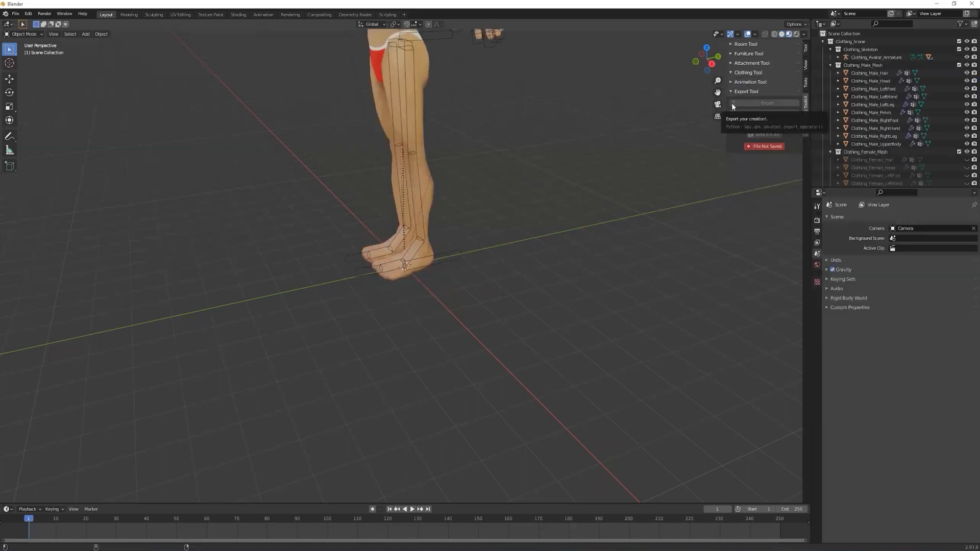
scroll(841, 85, "down", 3)
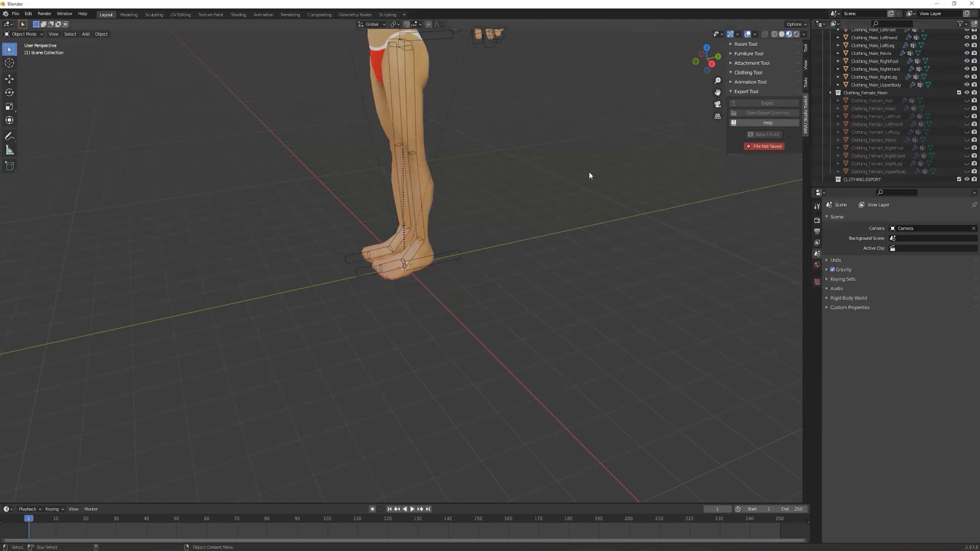
Step: Restart Blender without saving and try appending the clothing file with the Clothing Tool once more
key("ctrl+q")
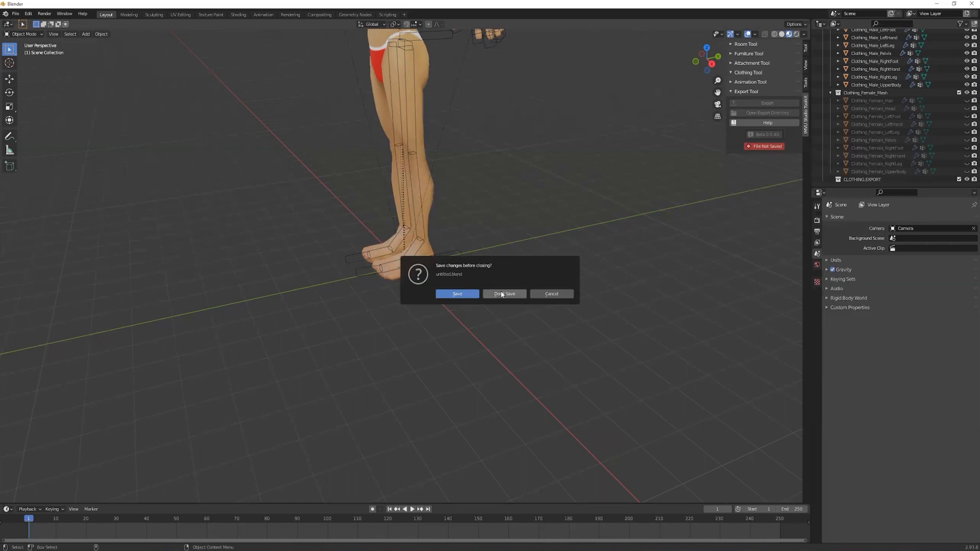
left_click(502, 295)
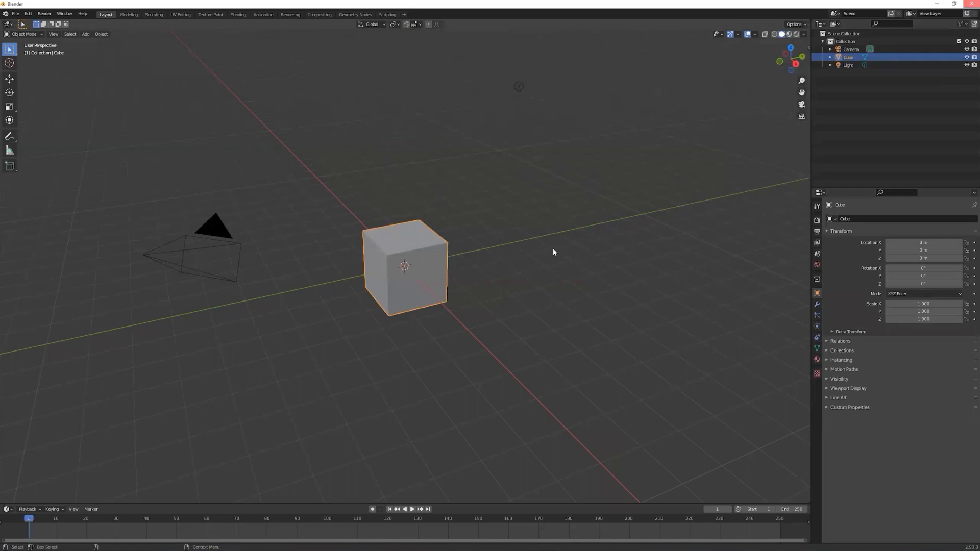
key("n")
left_click(742, 74)
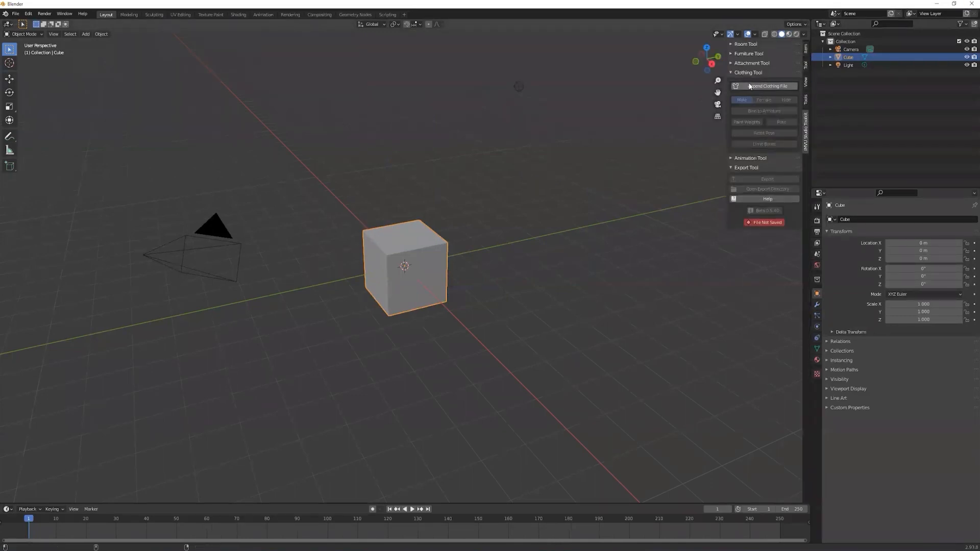
left_click(749, 86)
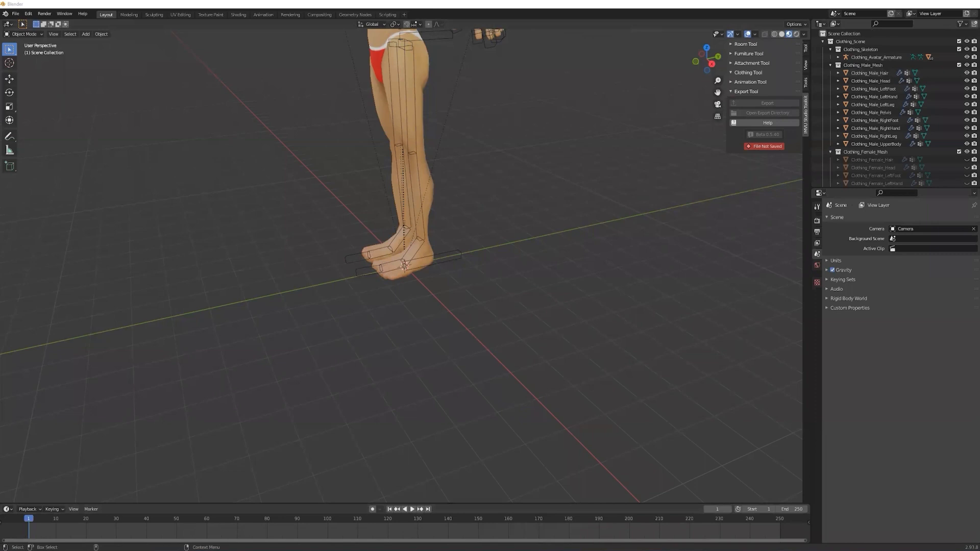
Step: Filter the add-ons in Blender's preferences to enabled ones only and remove the IMVU Studio Toolkit
key("ctrl+comma")
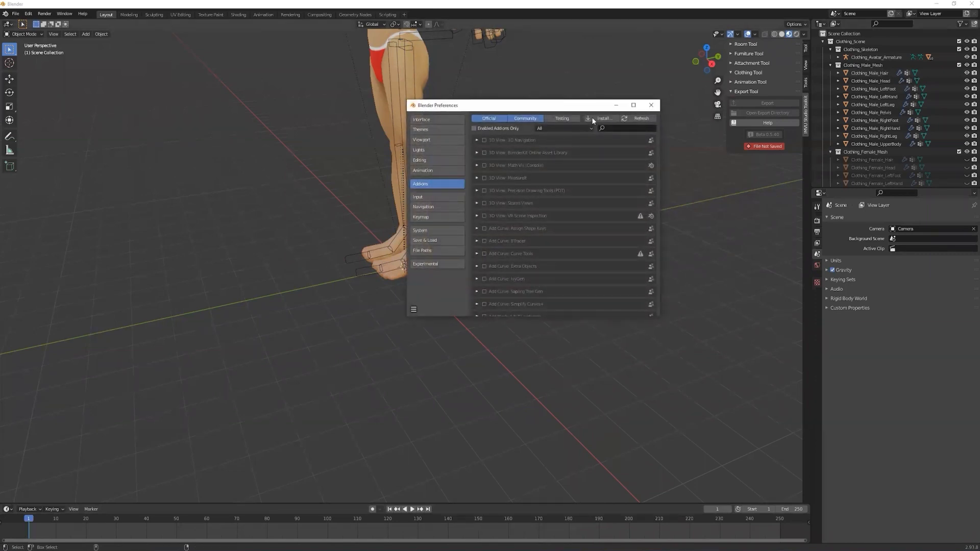
left_click(593, 119)
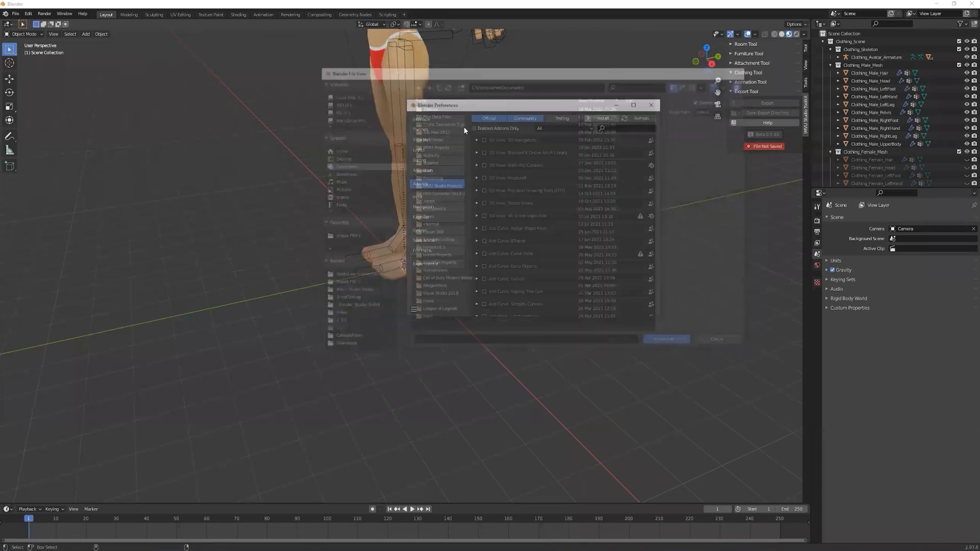
left_click(475, 128)
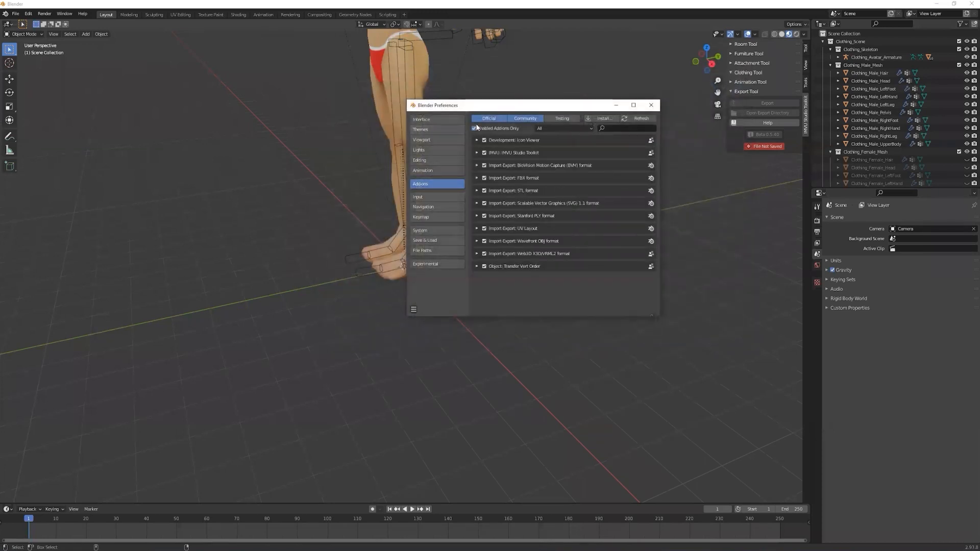
left_click(477, 152)
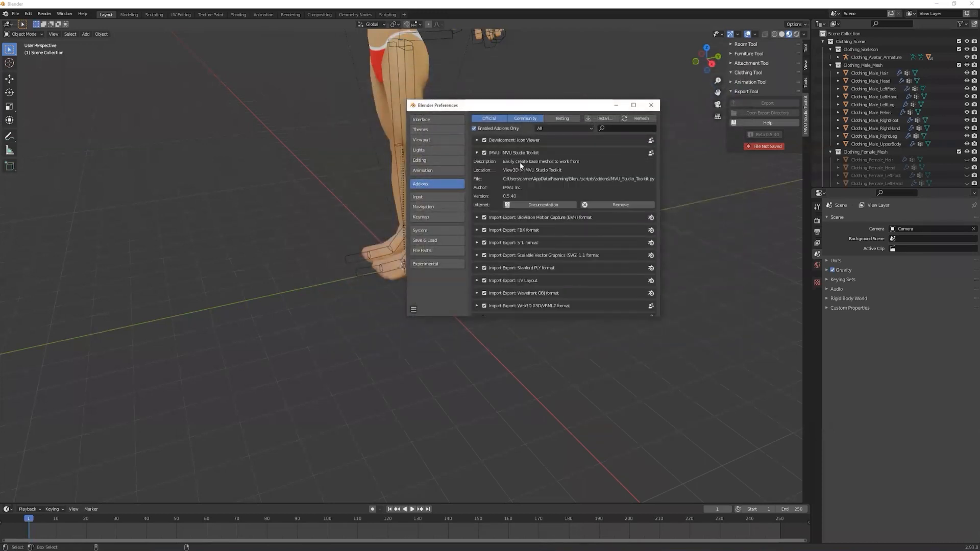
left_click(595, 205)
left_click(595, 234)
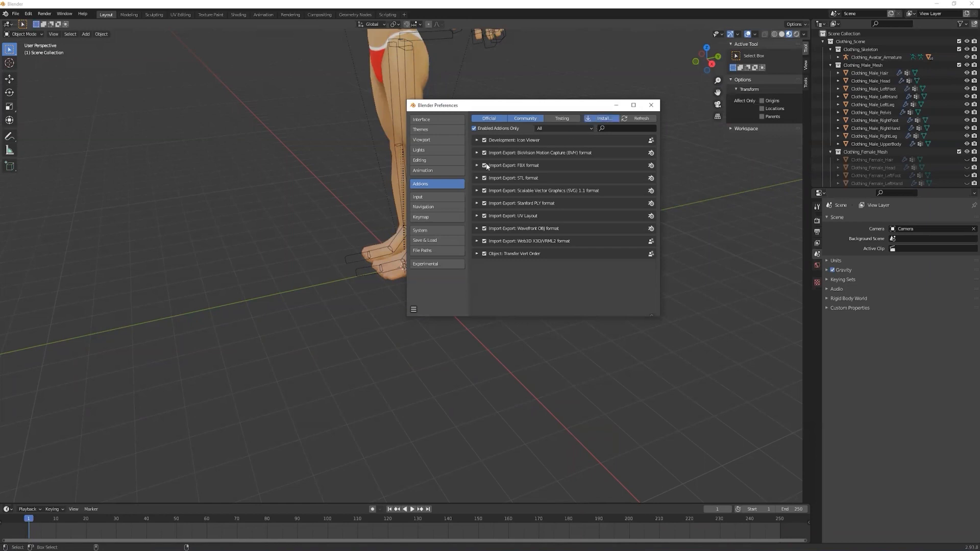
Step: Install the add-on from IMVU-Studio-Toolkit-Blender2.9LTS-0.5.40.zip on the Desktop, enable it, and close the preferences
left_click(601, 118)
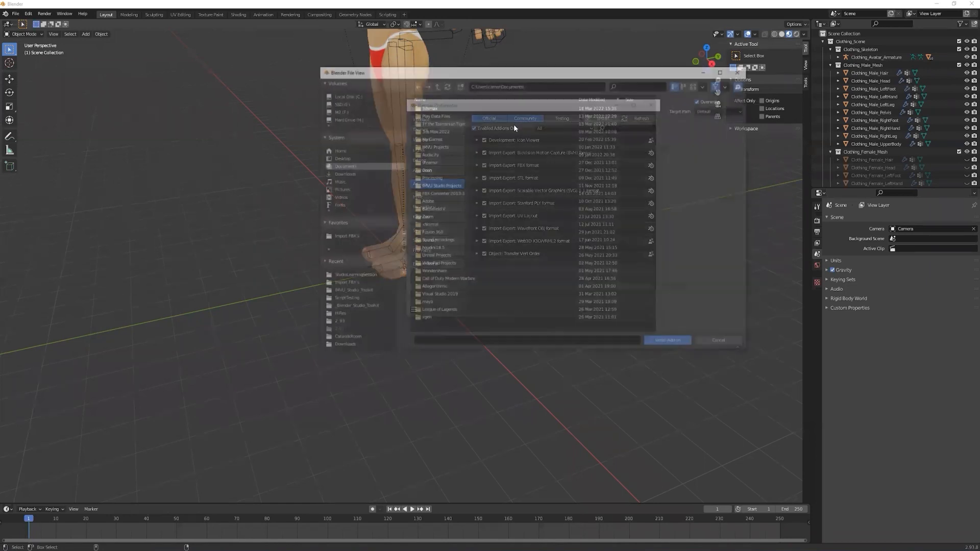
left_click(338, 158)
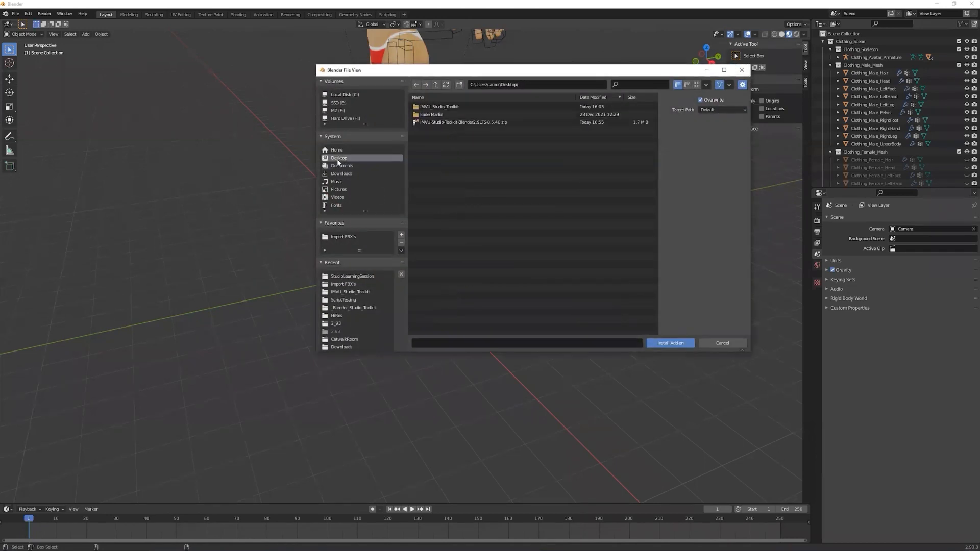
left_click(495, 123)
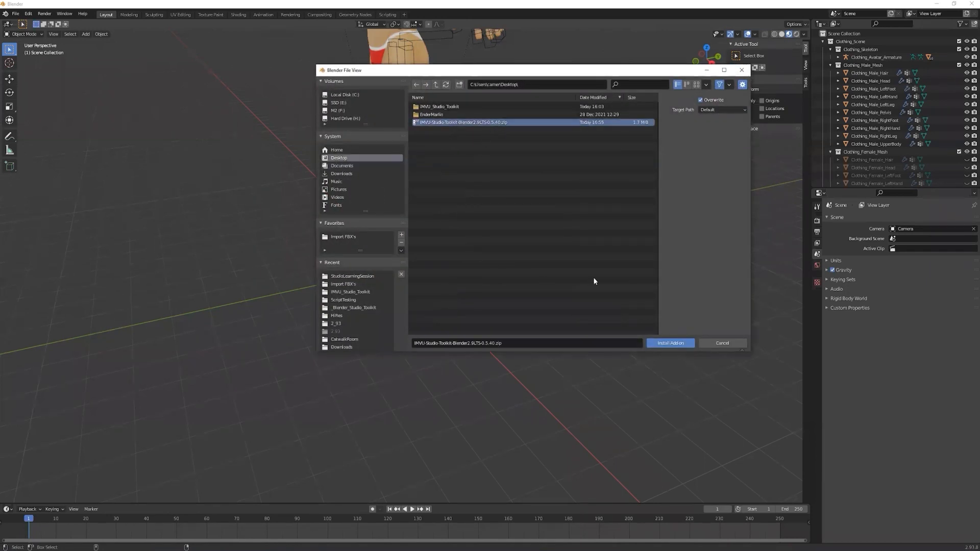
left_click(670, 343)
left_click(484, 139)
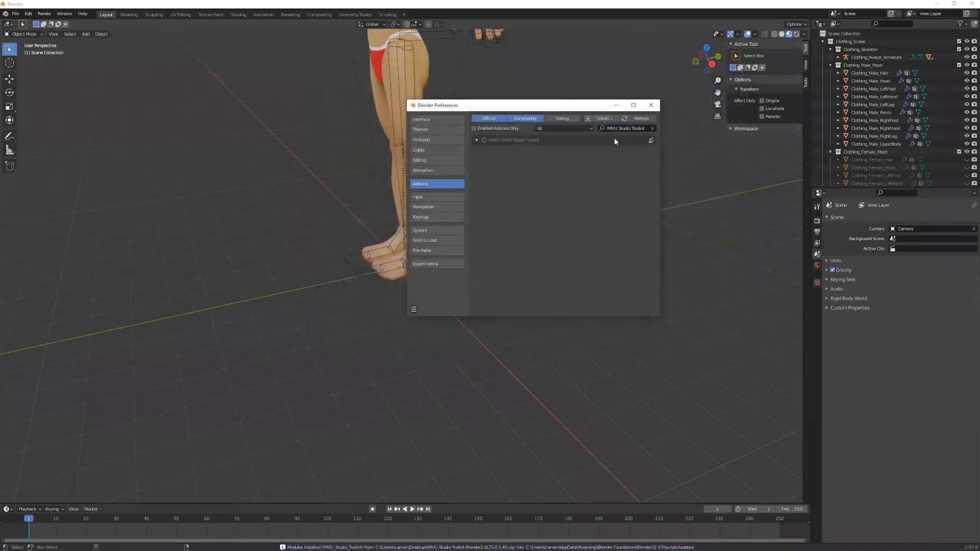
left_click(656, 108)
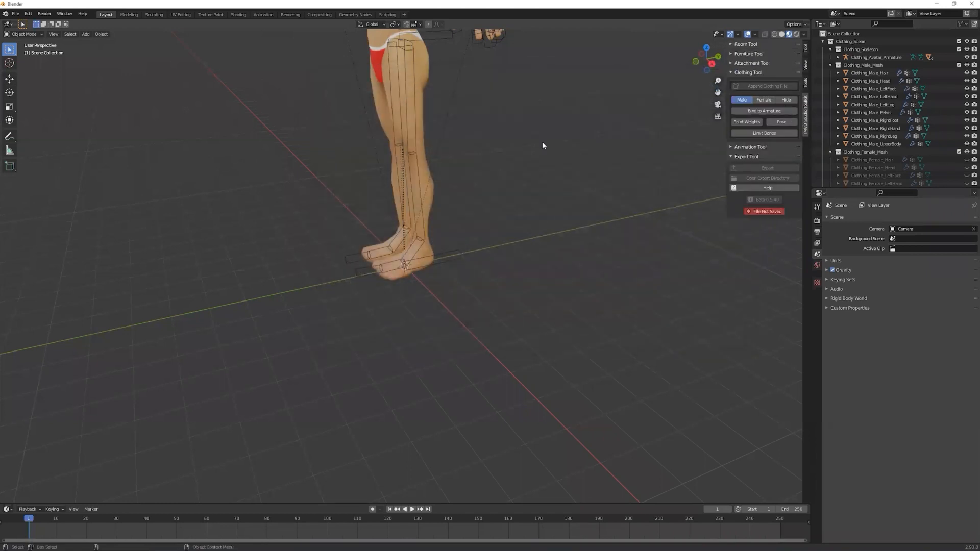
Step: Restart Blender without saving, expand the toolkit's Clothing Tool, and append the clothing file to the new scene
key("ctrl+q")
left_click(505, 294)
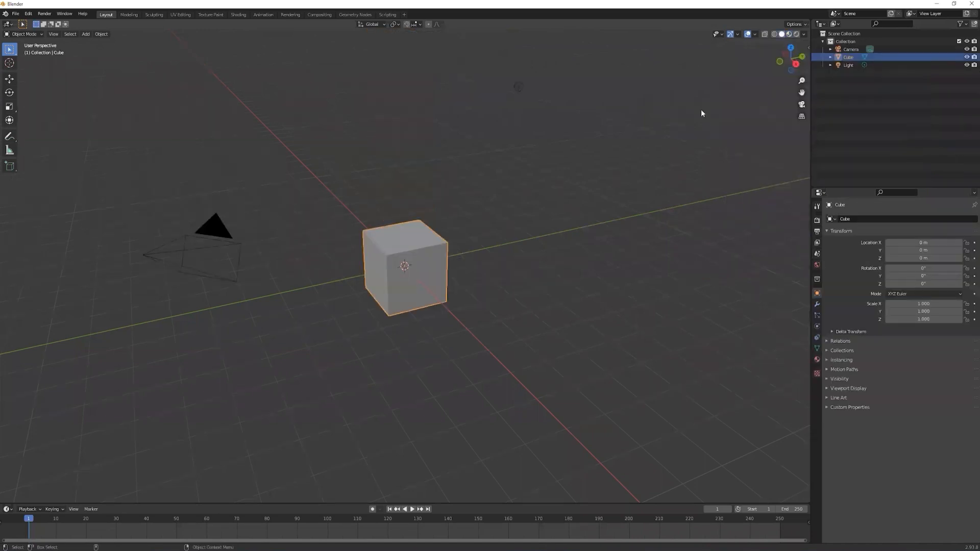
left_click(809, 47)
left_click(806, 118)
left_click(748, 73)
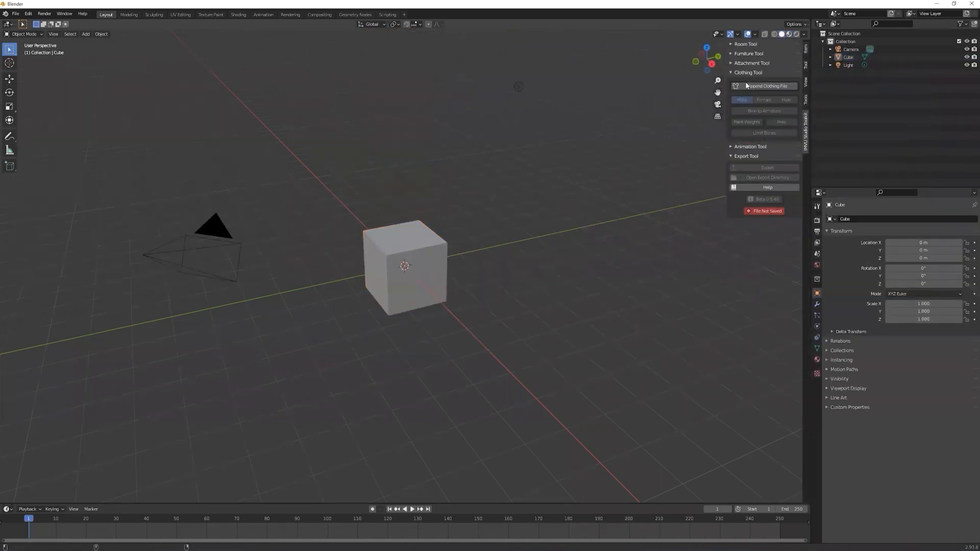
left_click(748, 86)
Step: Cycle the full avatar's display through Female, Hide and Male, and collapse the male and female mesh collections
right_click_drag(485, 125, 486, 185, "alt")
middle_click_drag(486, 128, 486, 185, "alt")
right_click_drag(486, 184, 508, 160, "alt")
left_click_drag(508, 162, 534, 161, "alt")
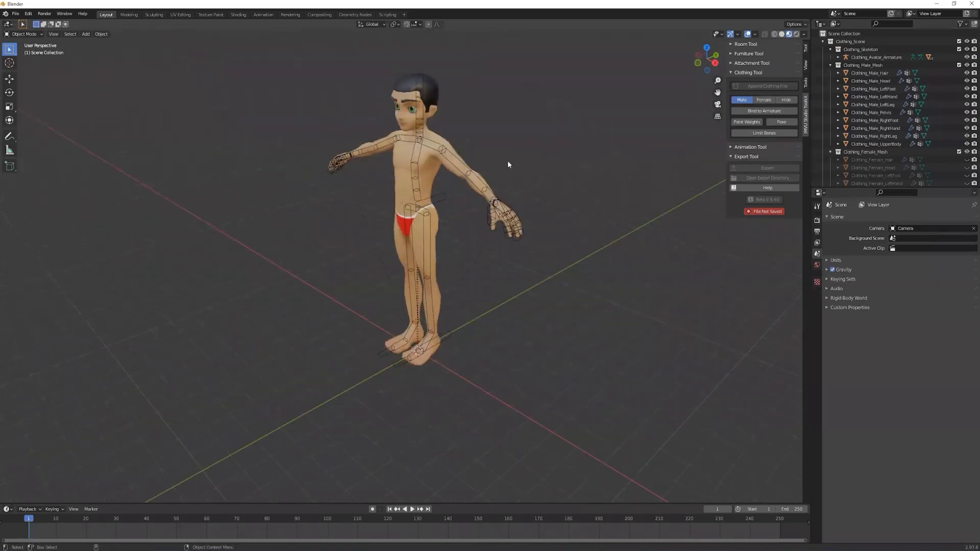
left_click(740, 113)
middle_click_drag(539, 145, 594, 159, "shift")
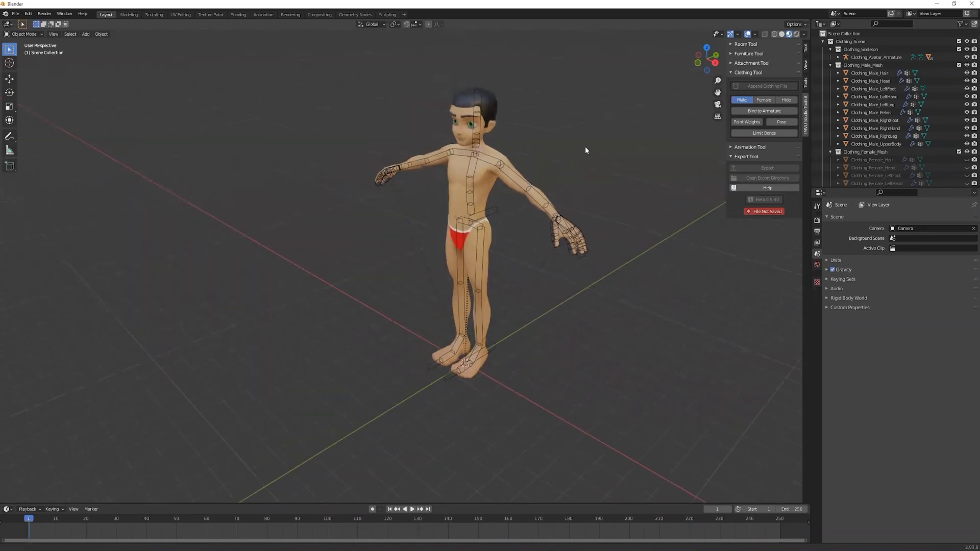
scroll(585, 147, "up", 1)
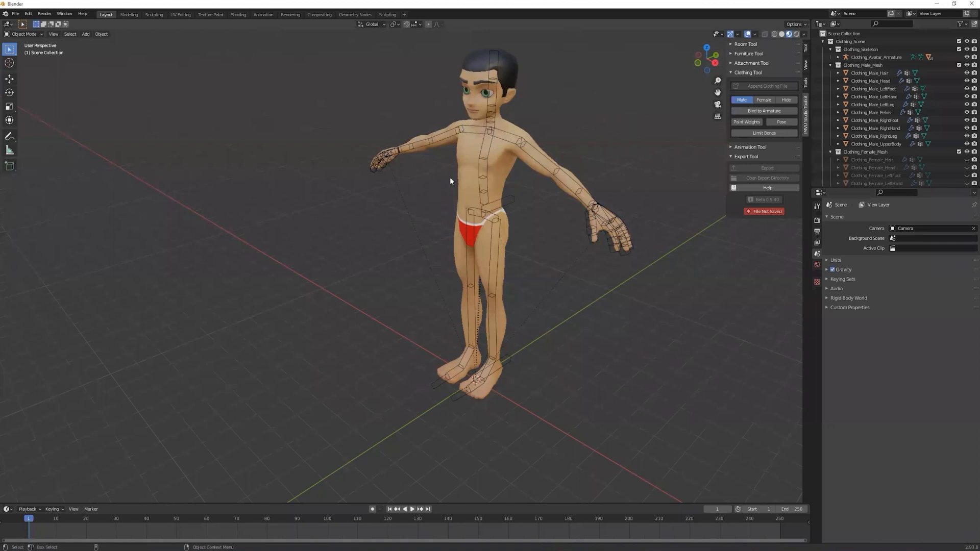
left_click(761, 101)
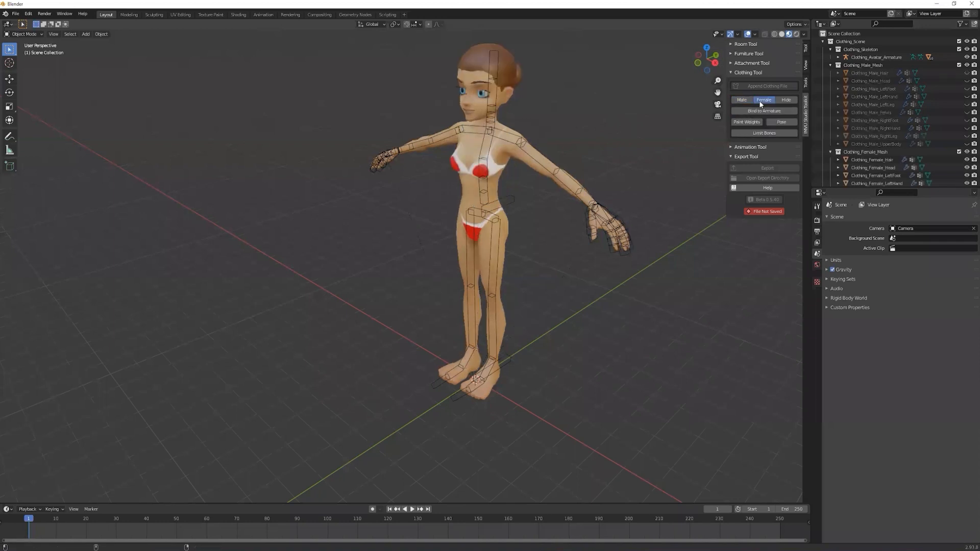
left_click(785, 100)
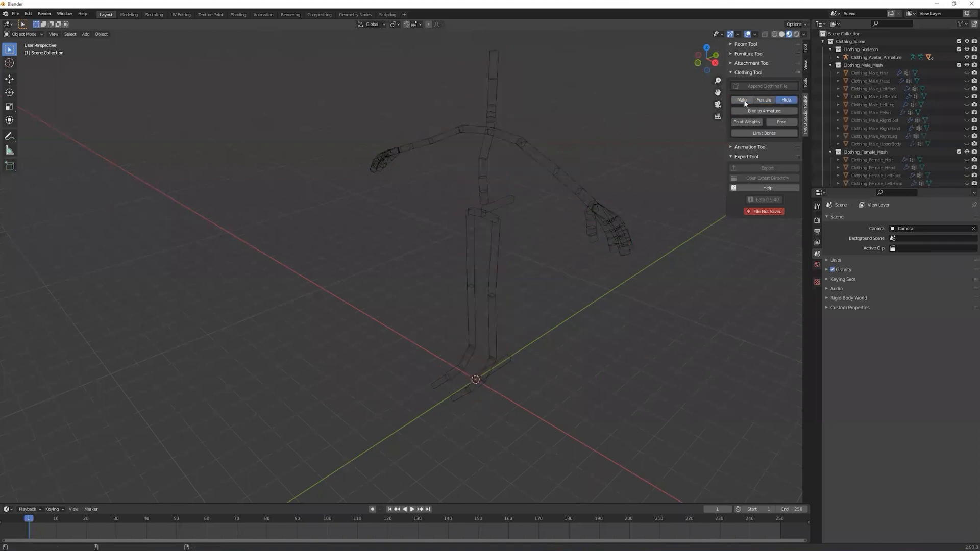
left_click(743, 101)
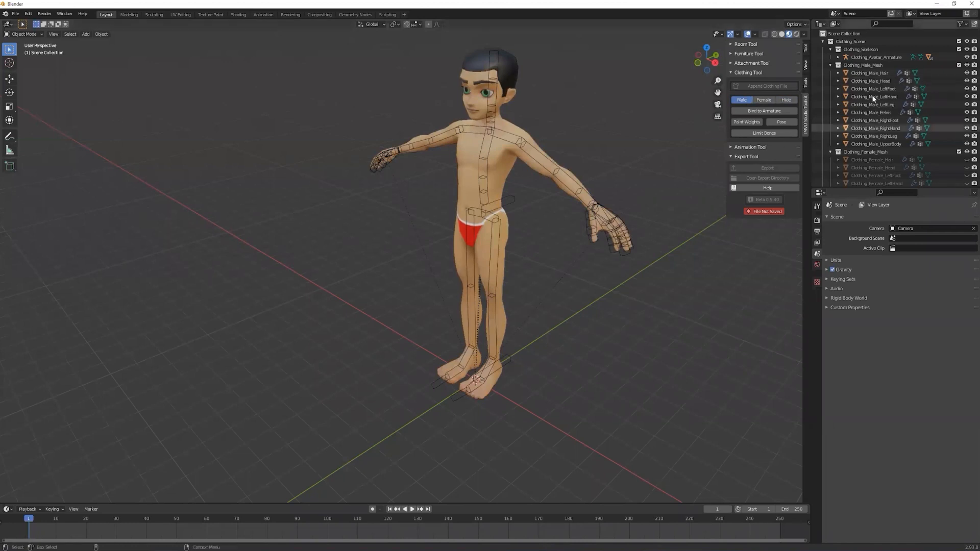
left_click(830, 65)
left_click(831, 73)
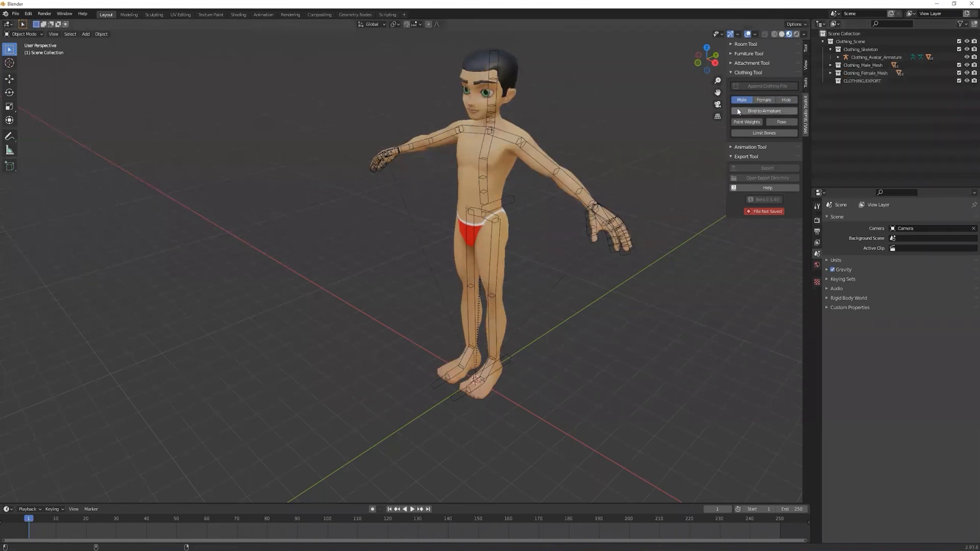
Step: Import Clothing_TShirt.fbx from the Import FBX's folder into the clothing scene
left_click(15, 13)
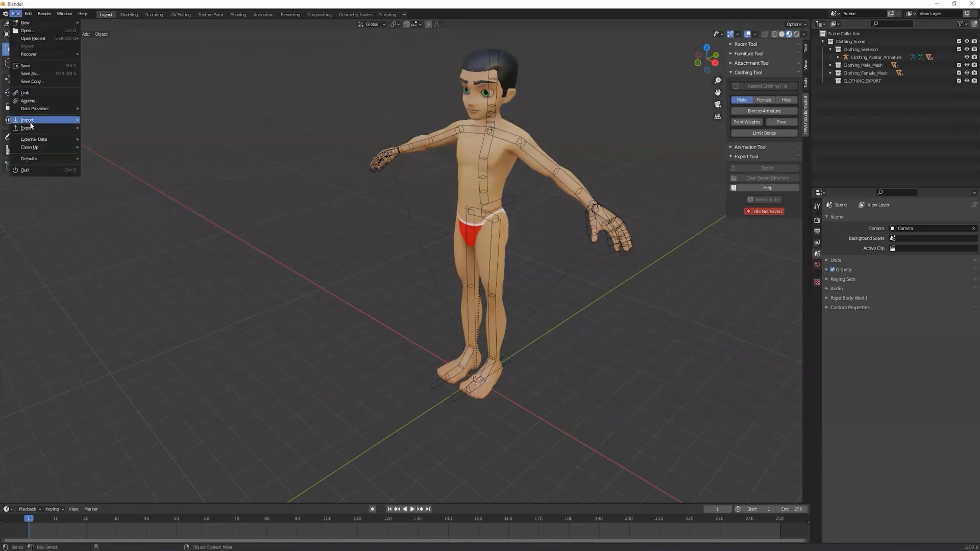
mouse_move(30, 120)
left_click(101, 174)
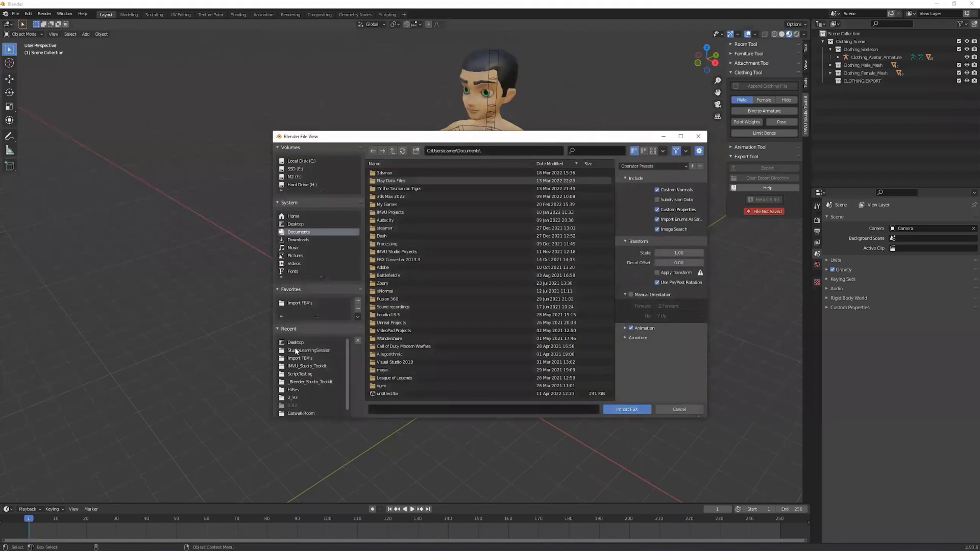
left_click(297, 351)
double_click(394, 175)
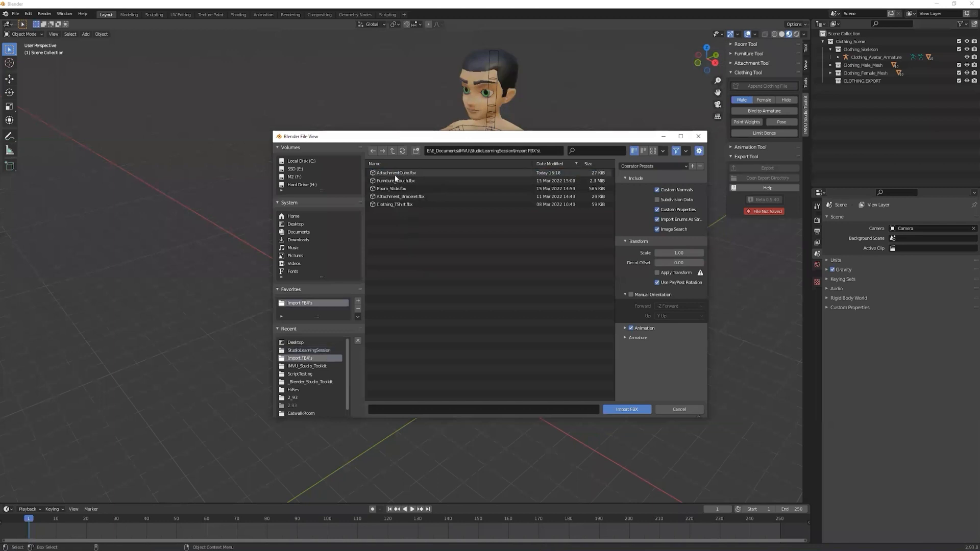
left_click(390, 205)
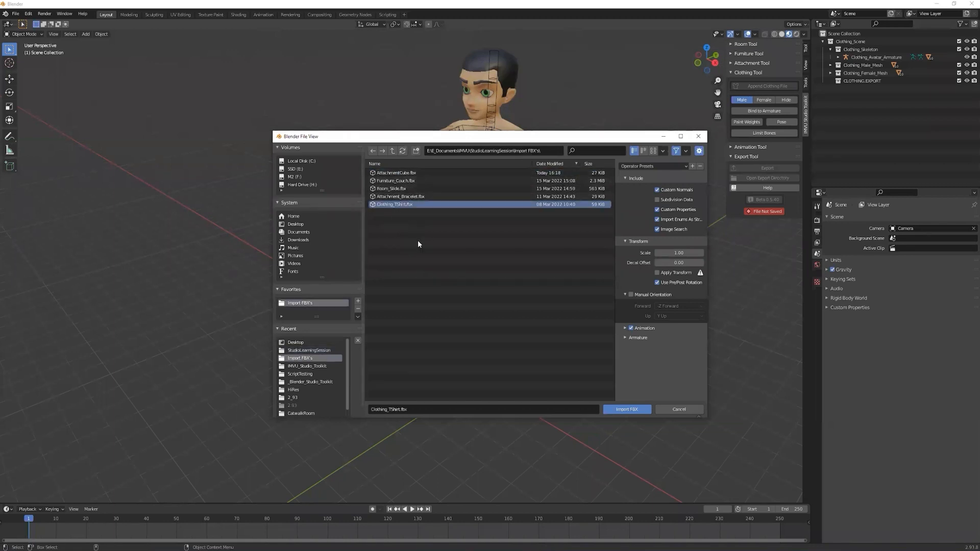
left_click(627, 409)
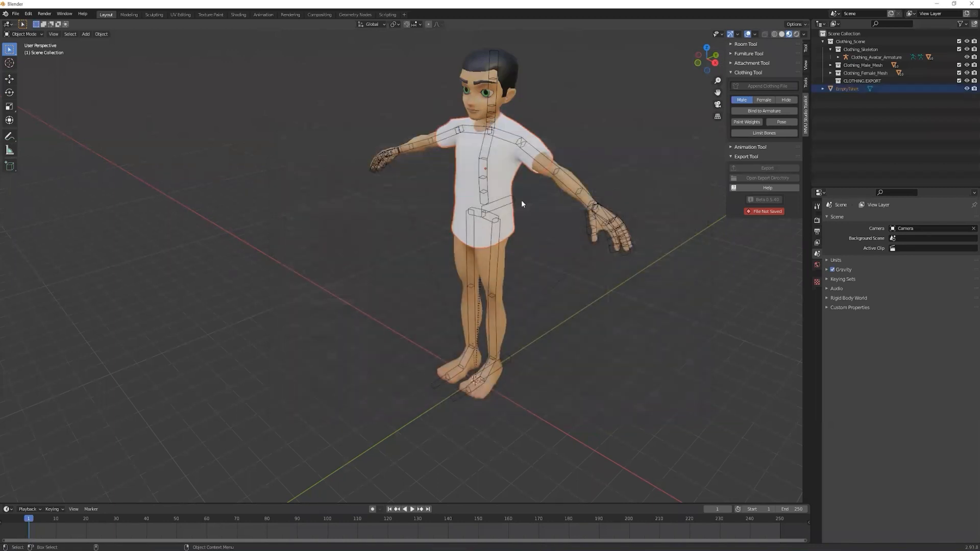
Step: Bind the imported T-shirt to the avatar armature, with only the shirt selected beforehand, and reselect the EmptyTshirt mesh
middle_click_drag(507, 243, 489, 304, "shift")
middle_click_drag(510, 233, 523, 230)
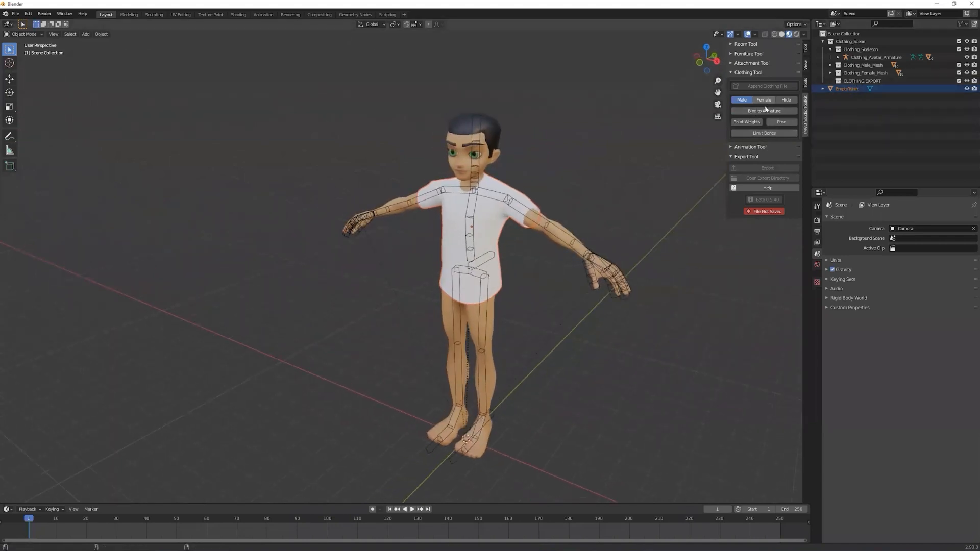
left_click(764, 111)
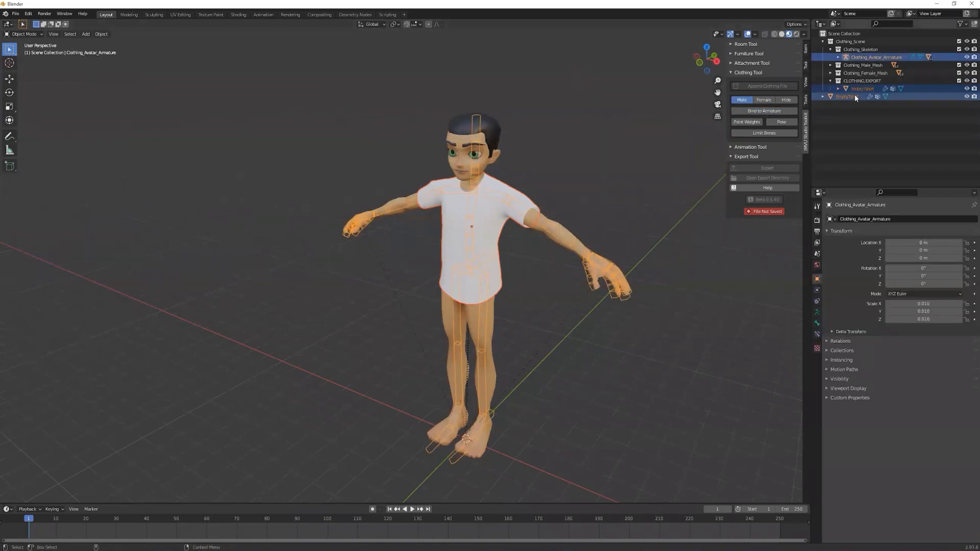
key("ctrl+z")
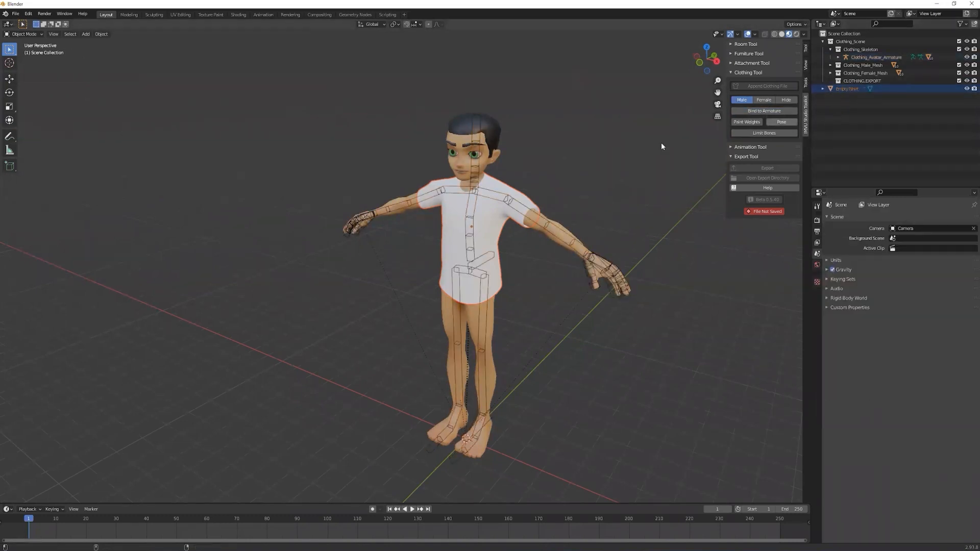
left_click(623, 193)
left_click(499, 247)
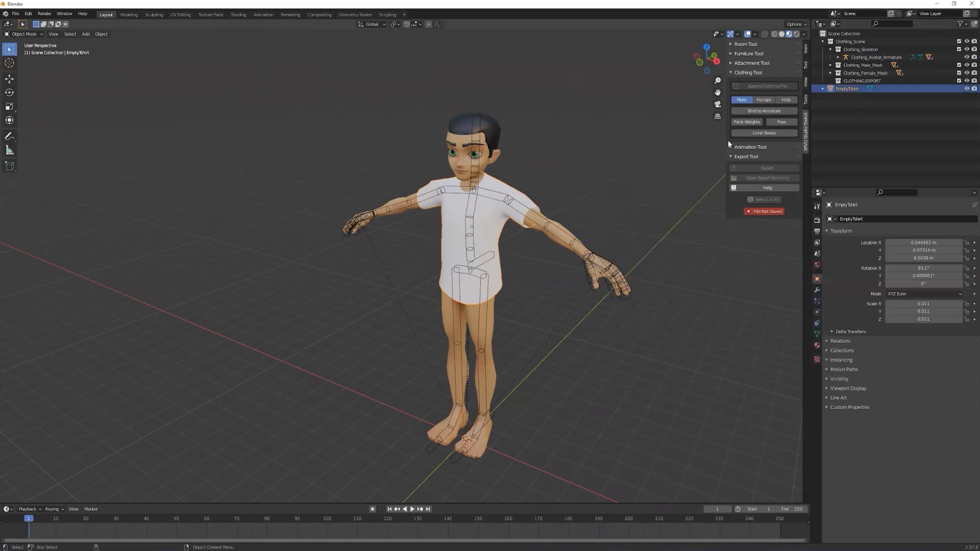
left_click(764, 110)
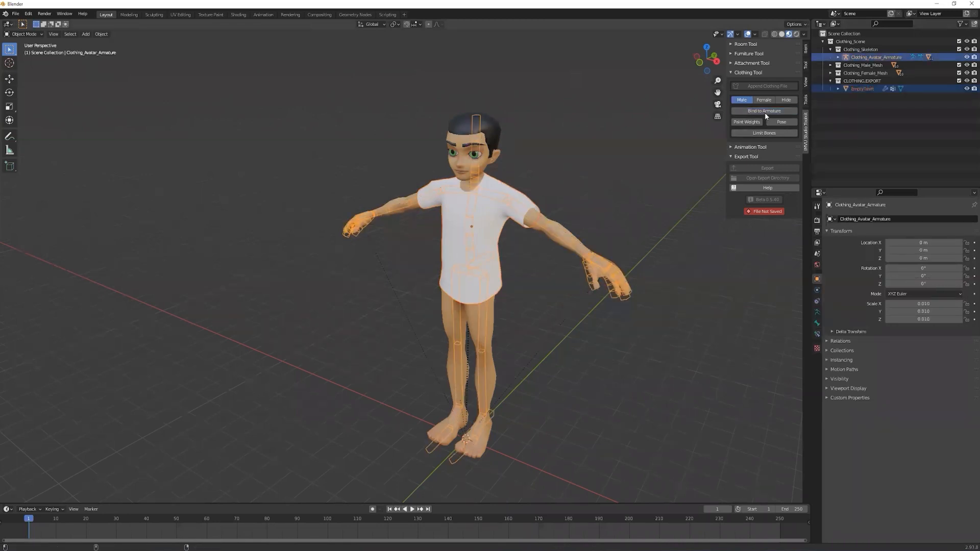
left_click(863, 88)
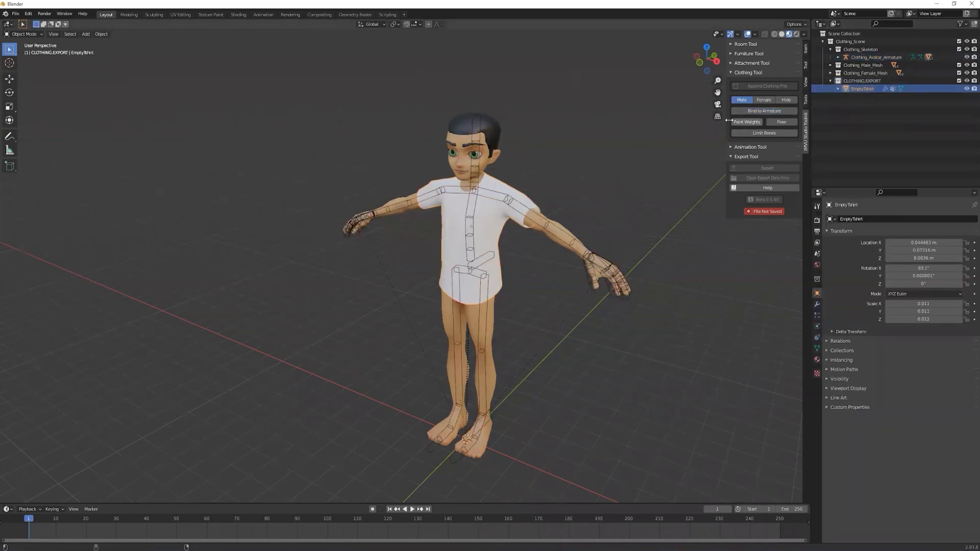
Step: Put the avatar armature into pose mode, select the lfShoulder bone, and activate the Rotate tool
scroll(583, 137, "up", 4)
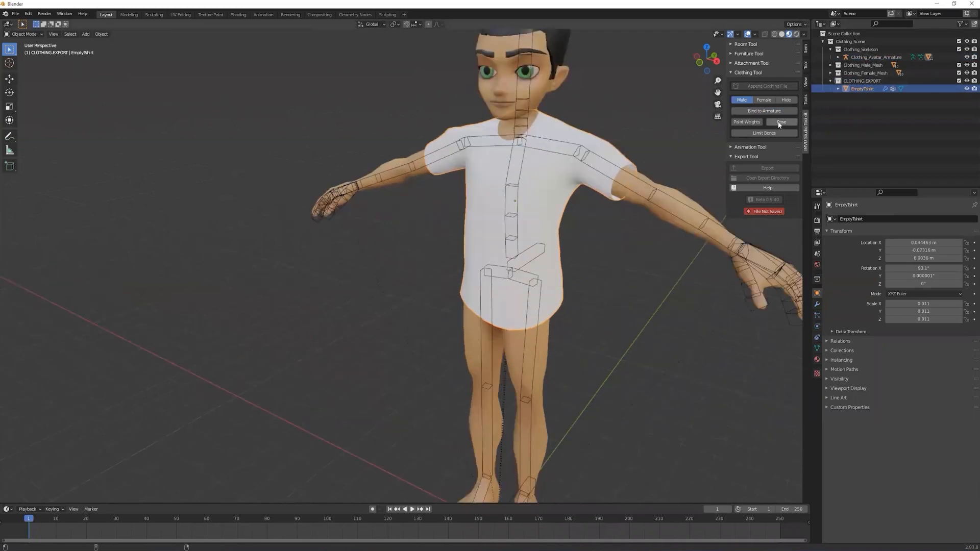
left_click(779, 122)
left_click(580, 150)
key("shift+space")
key("r")
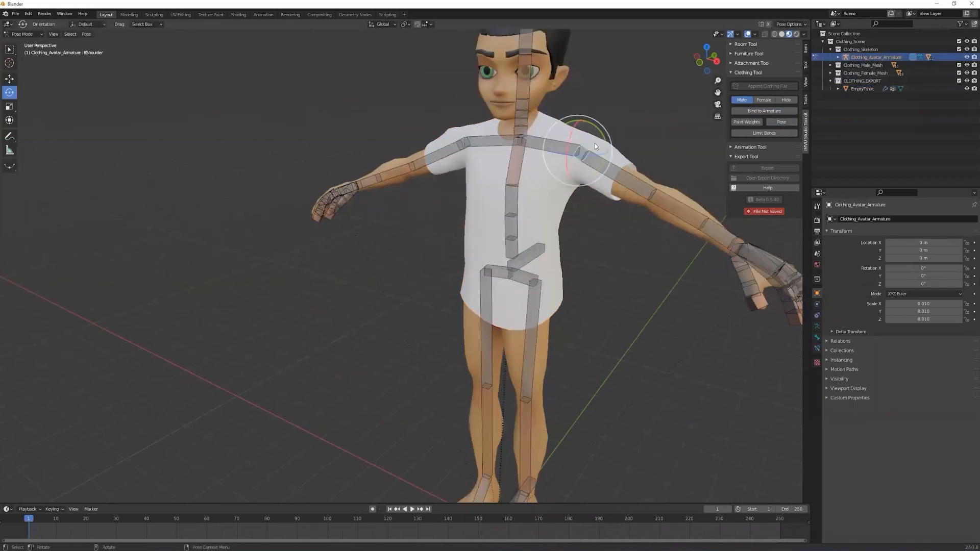
left_click_drag(597, 140, 600, 108)
right_click(600, 109)
left_click(553, 146)
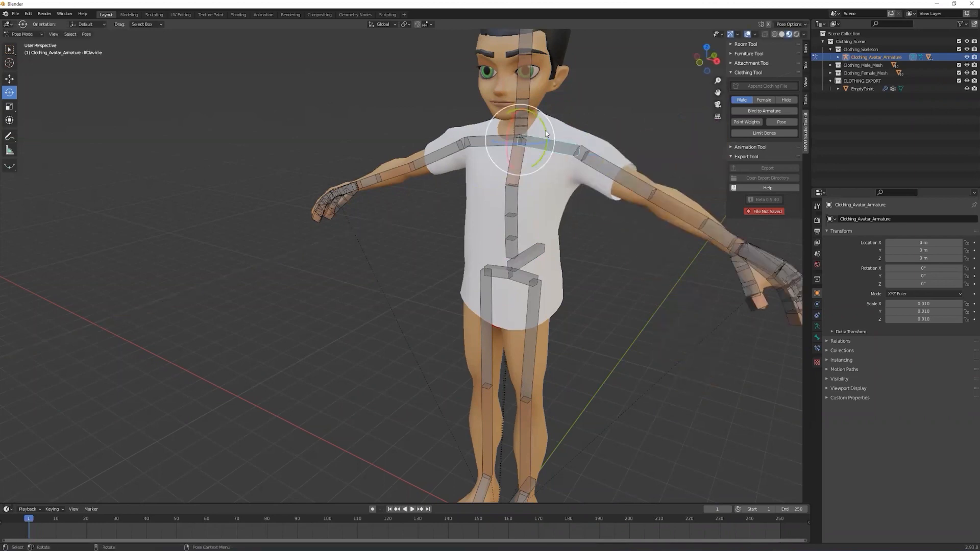
mouse_move(545, 134)
left_mouse_down()
mouse_move(542, 111)
mouse_move(547, 150)
mouse_move(547, 140)
left_mouse_up()
key("ctrl+z")
Step: Rotate the lfShoulder bone to lower the avatar's left arm toward the body and inspect the sleeve's deformation
left_click(611, 151)
left_click(580, 155)
left_click_drag(580, 155, 558, 198)
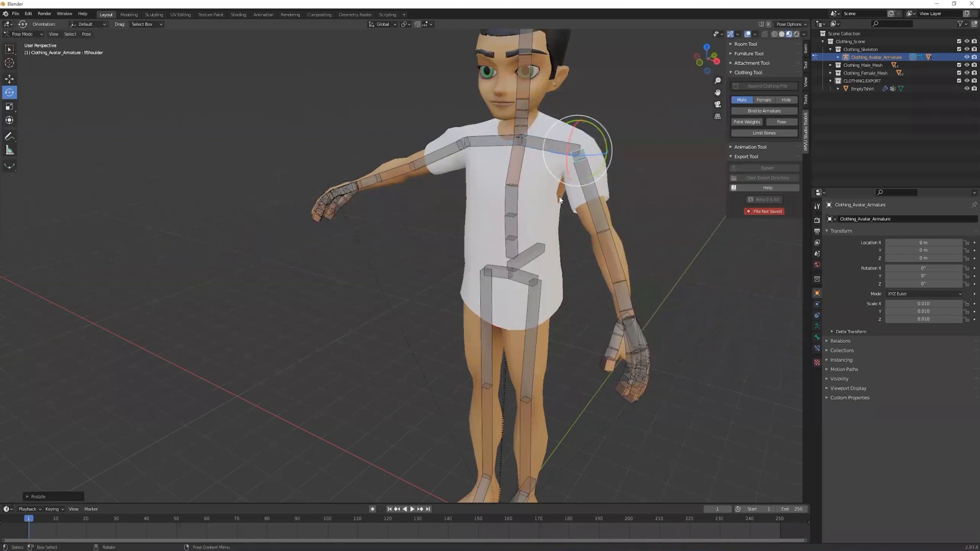
middle_click_drag(608, 171, 568, 191, "shift")
scroll(634, 164, "up", 2)
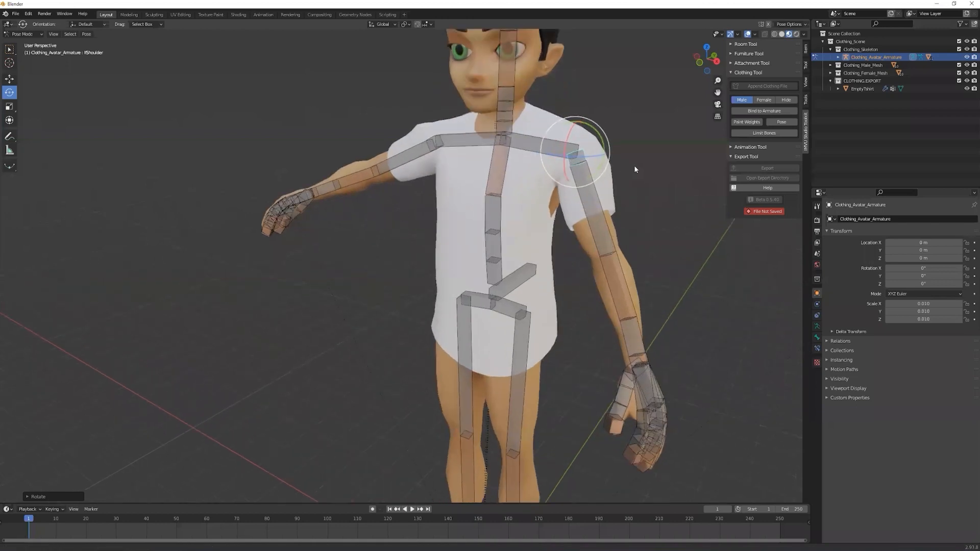
Step: Enter weight painting for the T-shirt with the Clothing Tool and enlarge the vertex groups list
left_click(647, 162)
left_click(746, 122)
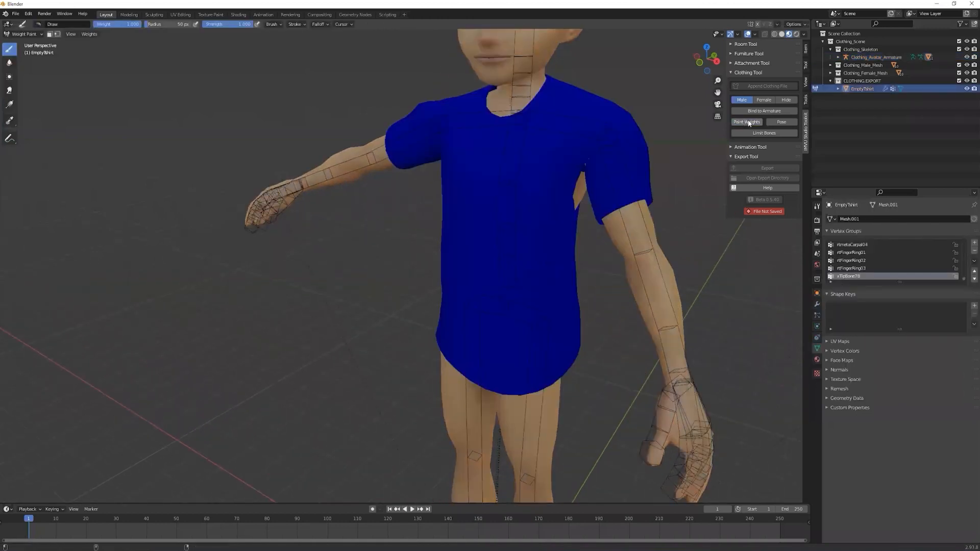
scroll(564, 171, "up", 2)
scroll(564, 171, "up", 3)
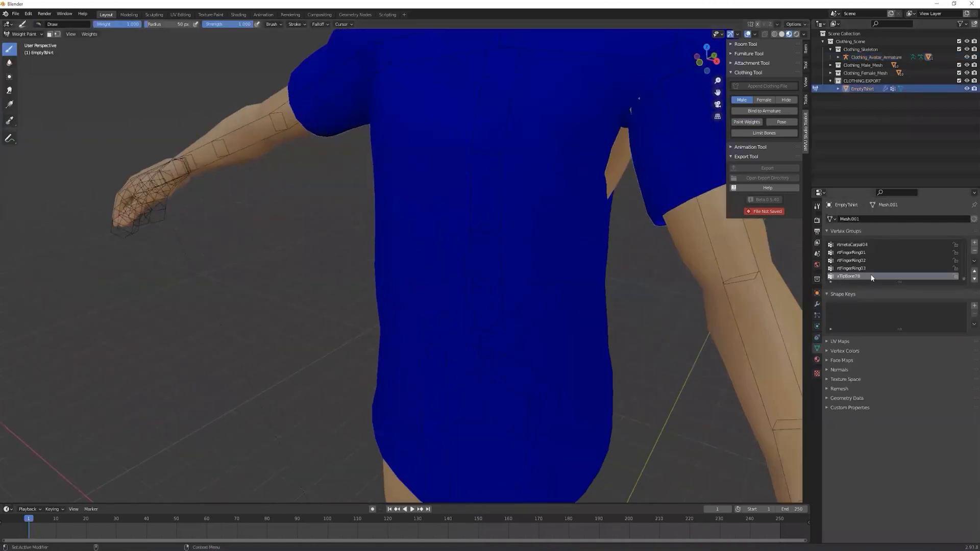
left_click_drag(899, 282, 900, 392)
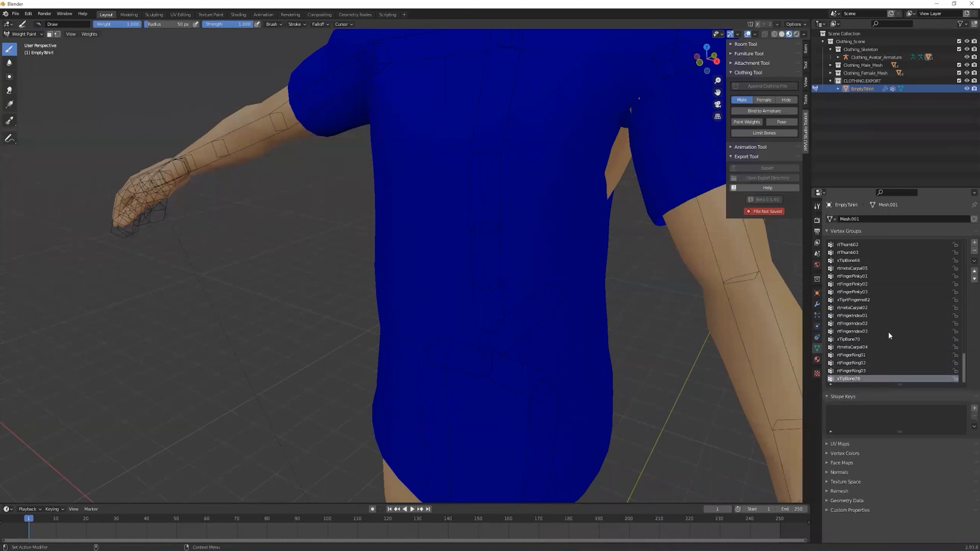
Step: Browse the T-shirt's vertex groups from the root through the spine and neck to the left arm bones
scroll(884, 321, "up", 20)
middle_click_drag(588, 143, 539, 261, "shift")
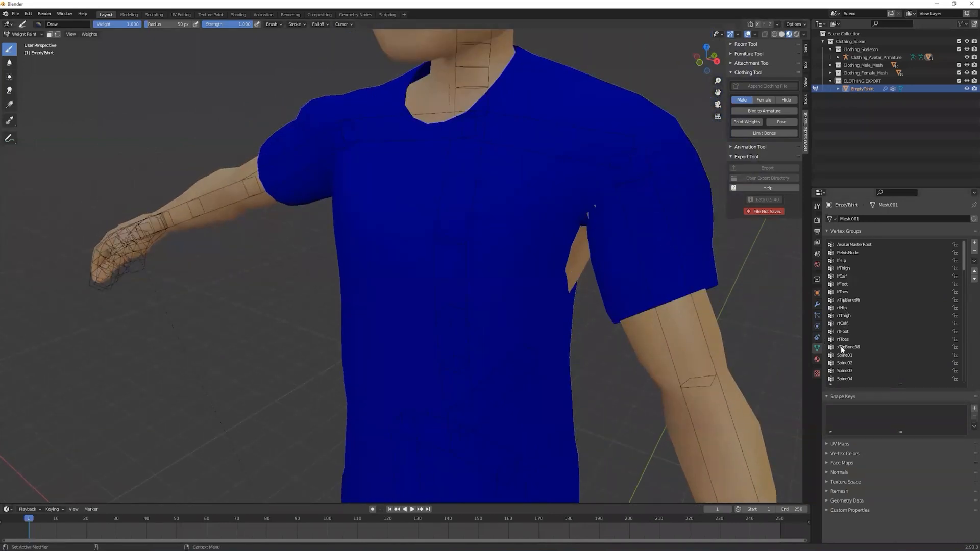
scroll(846, 293, "down", 8)
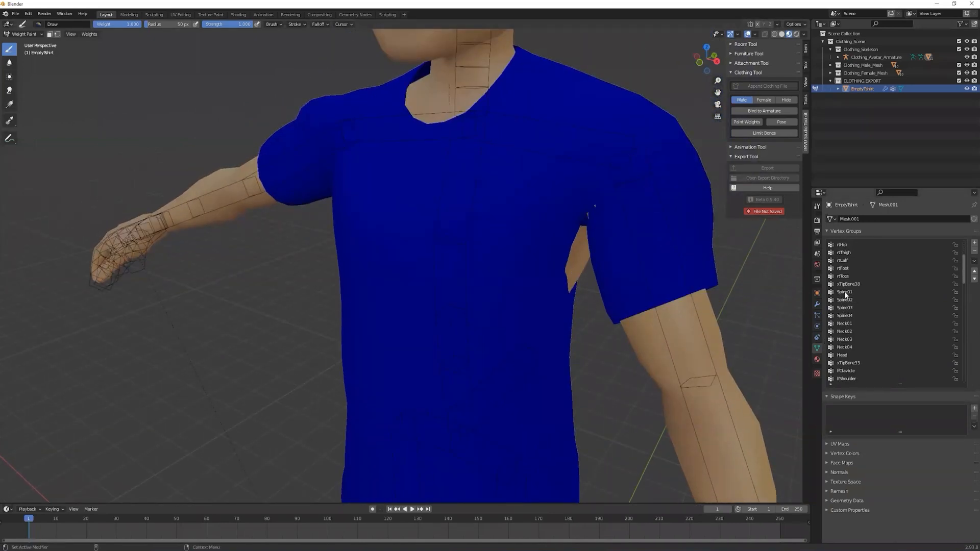
scroll(849, 301, "down", 9)
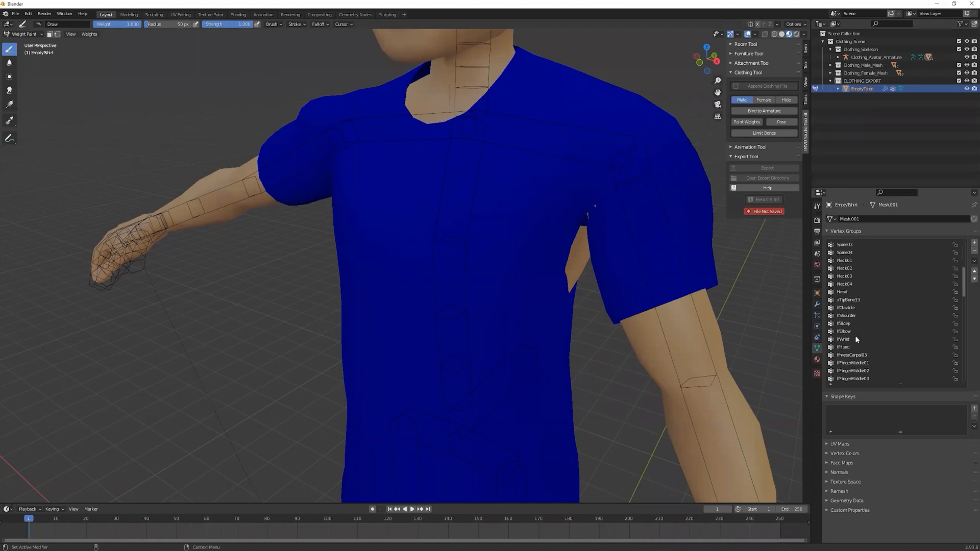
Step: Select the lfShoulder vertex group and paint its influence away along the shirt's side below the armpit with brush weight 0
left_click(851, 309)
middle_click_drag(602, 286, 575, 284)
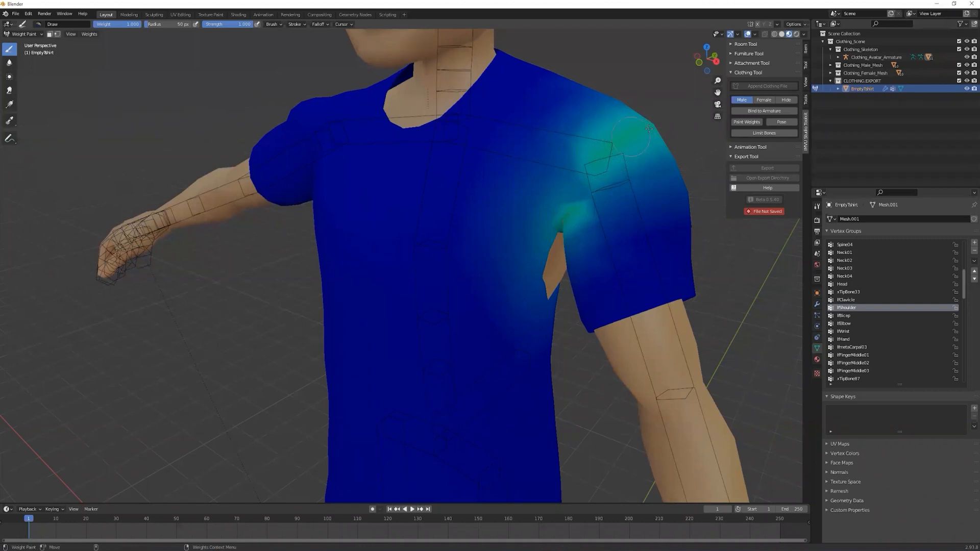
mouse_move(610, 154)
middle_mouse_down()
mouse_move(571, 174)
mouse_move(506, 254)
middle_mouse_up()
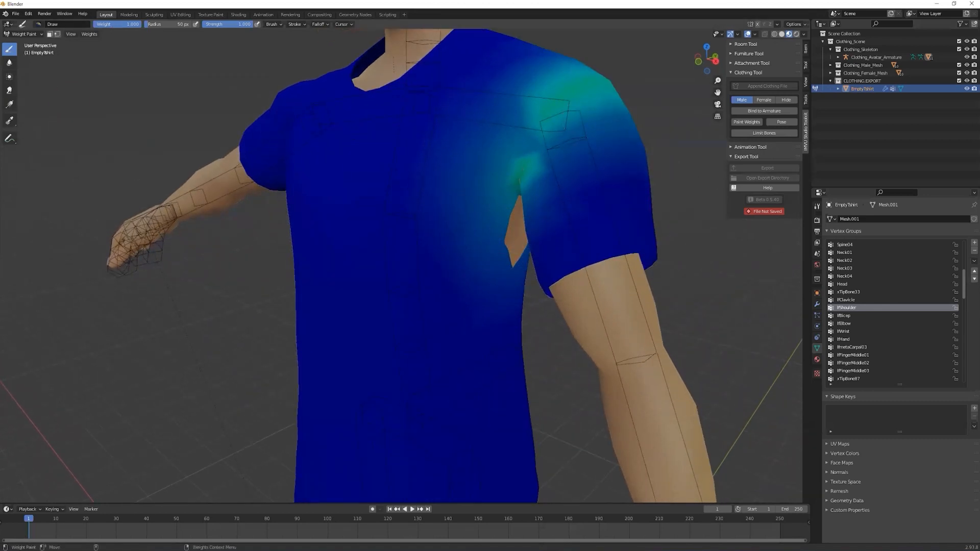
left_click_drag(116, 24, 93, 24)
mouse_move(492, 286)
left_mouse_down()
mouse_move(491, 245)
mouse_move(513, 246)
mouse_move(502, 283)
mouse_move(475, 204)
mouse_move(503, 234)
mouse_move(433, 204)
mouse_move(521, 238)
left_mouse_up()
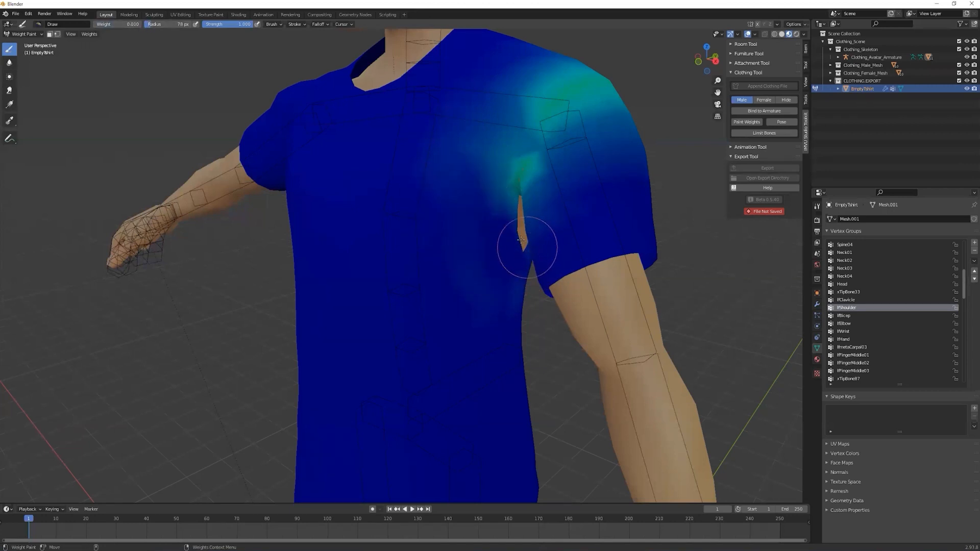
middle_click_drag(520, 238, 560, 212)
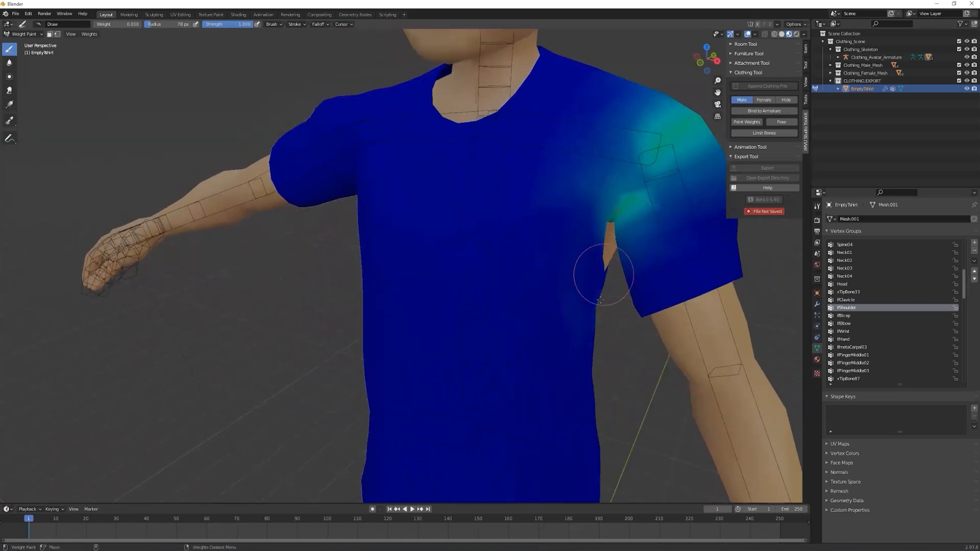
mouse_move(590, 262)
middle_mouse_down()
mouse_move(178, 228)
mouse_move(131, 192)
mouse_move(591, 219)
middle_mouse_up()
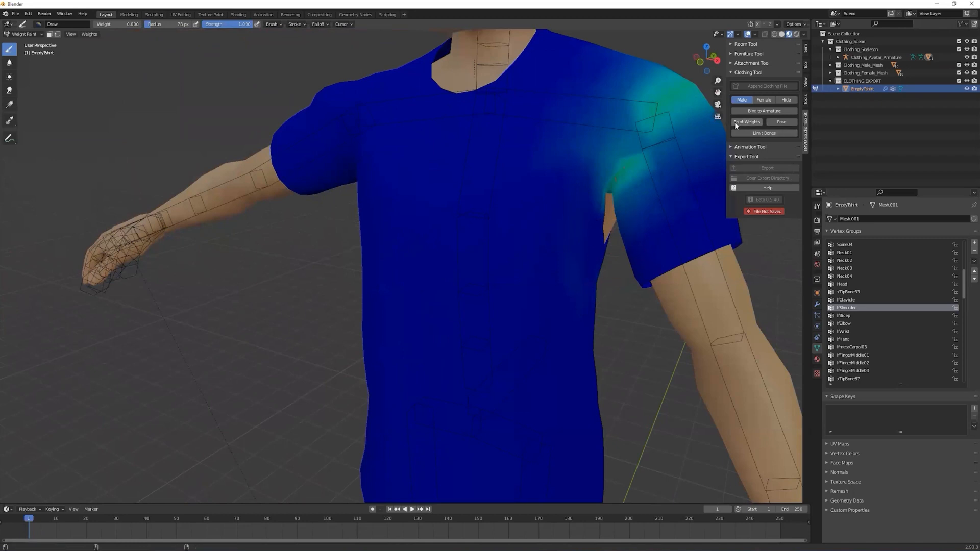
scroll(503, 245, "down", 2)
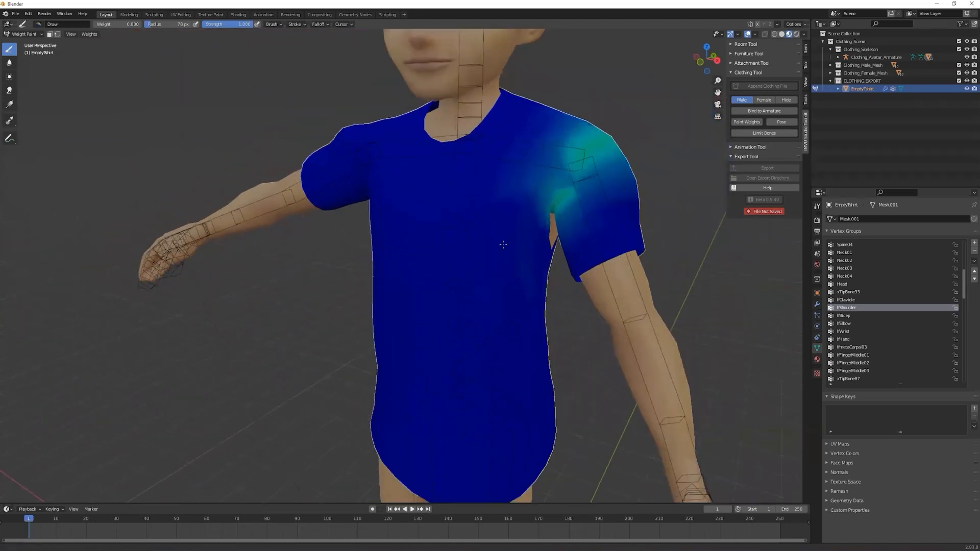
scroll(503, 245, "down", 2)
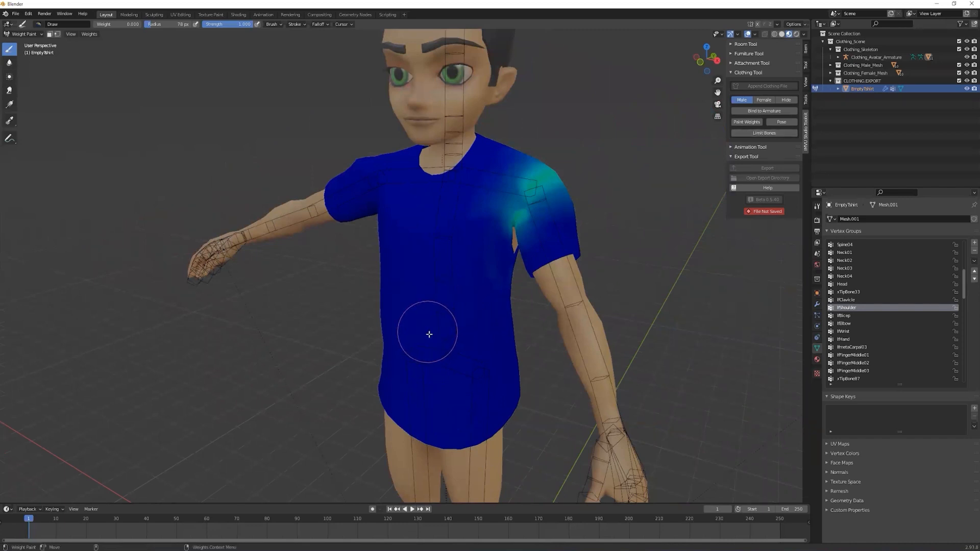
Step: Examine the shirt's mesh topology in Edit Mode and return to painting weights
key("Tab")
key("Tab")
left_click(522, 302)
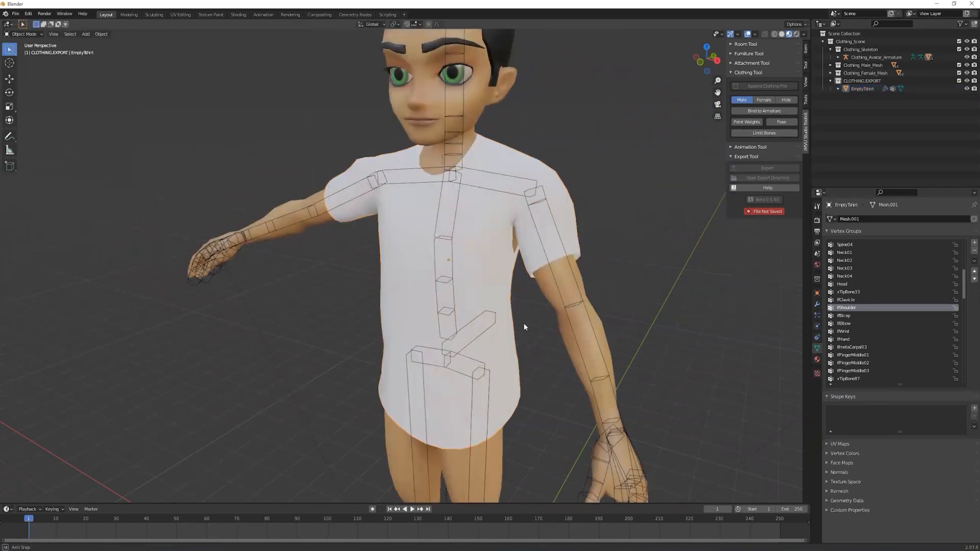
scroll(523, 323, "up", 3)
scroll(592, 313, "up", 1)
left_click(592, 313)
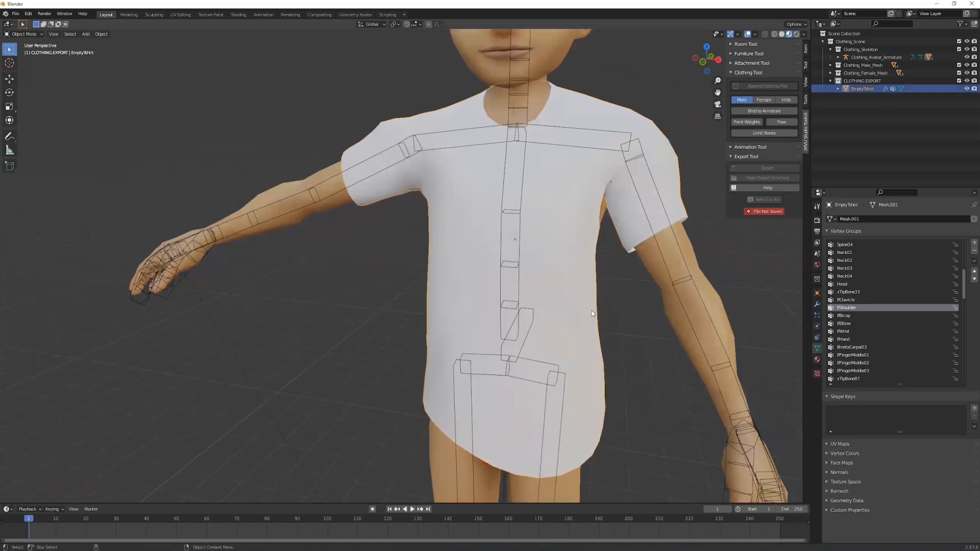
key("Tab")
key("alt+a")
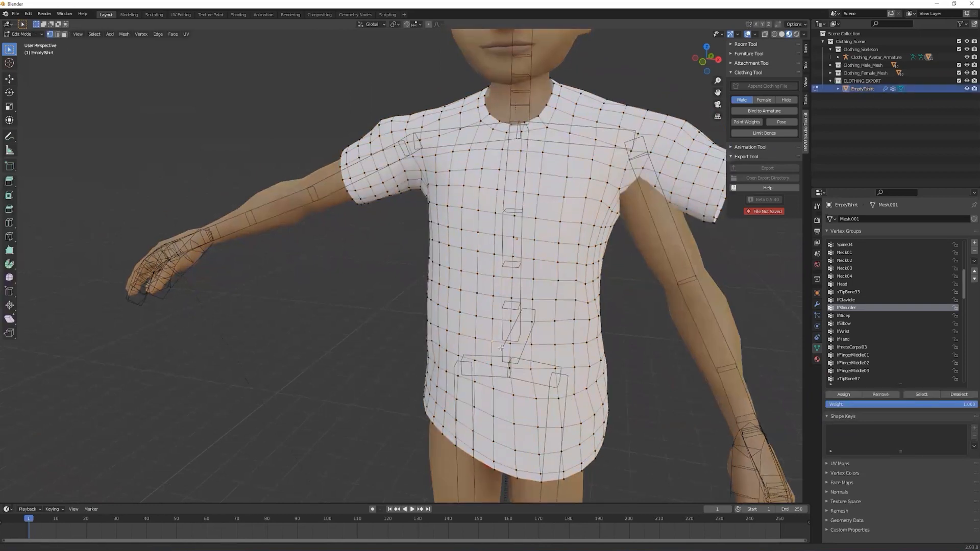
scroll(498, 321, "up", 4)
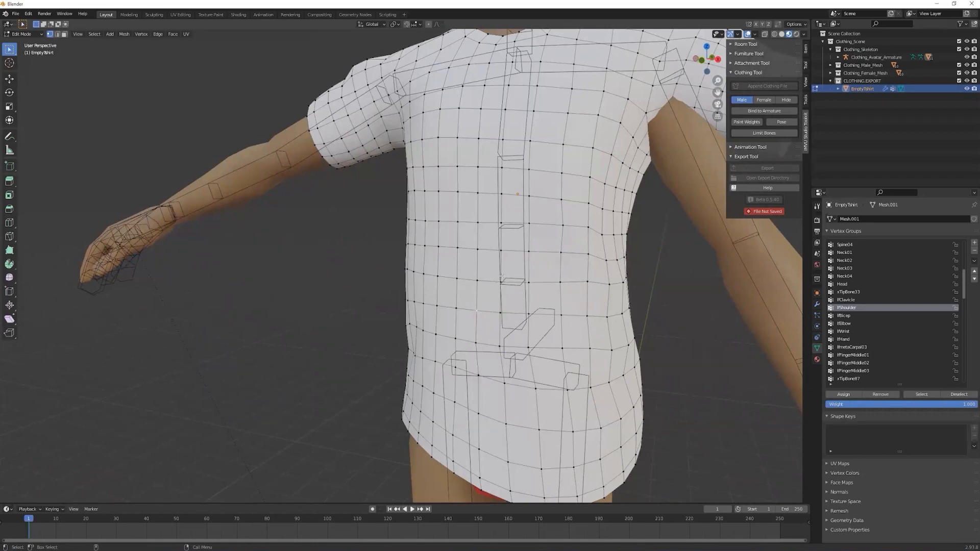
middle_click_drag(511, 311, 755, 261)
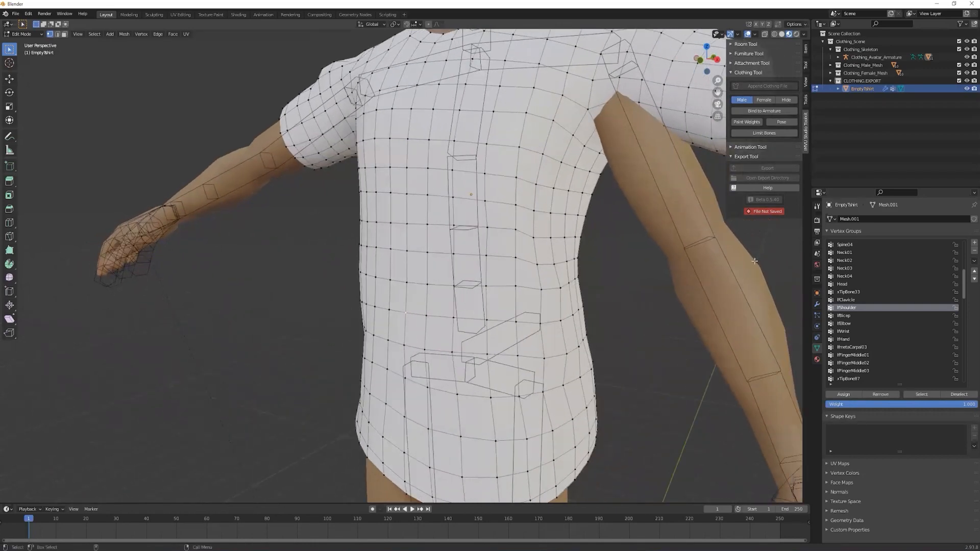
left_click(747, 122)
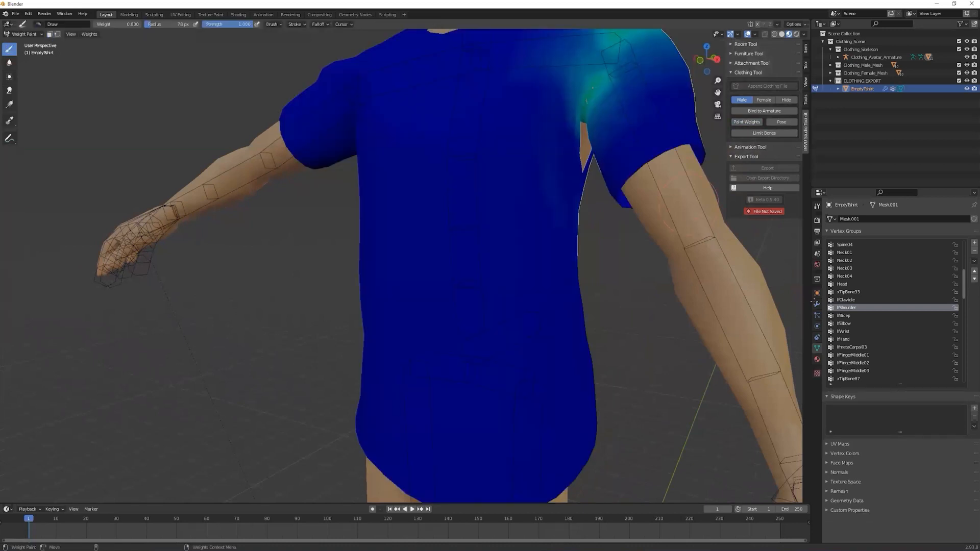
Step: Examine the weight distribution of the Spine01, Spine02 and Spine03 vertex groups on the shirt
scroll(851, 256, "up", 4)
left_click(848, 252)
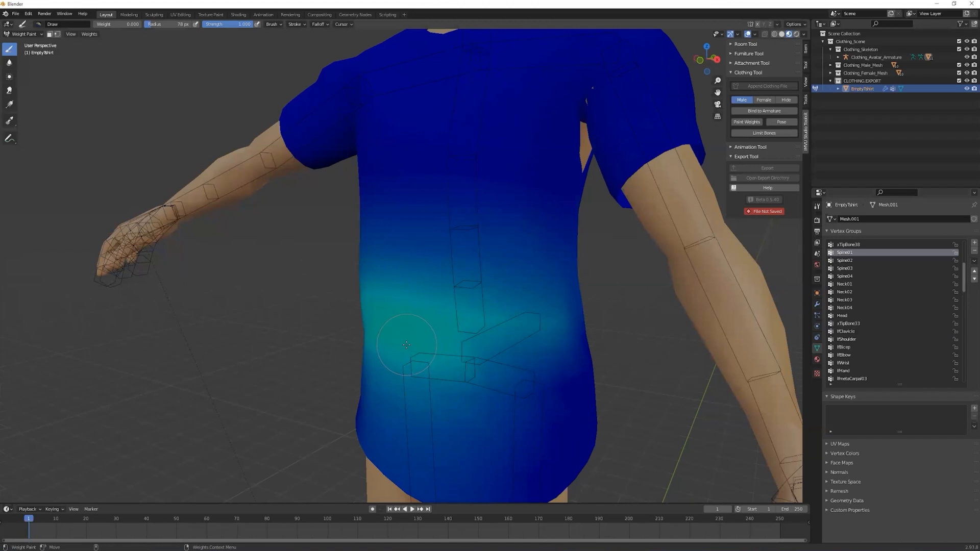
left_click(855, 261)
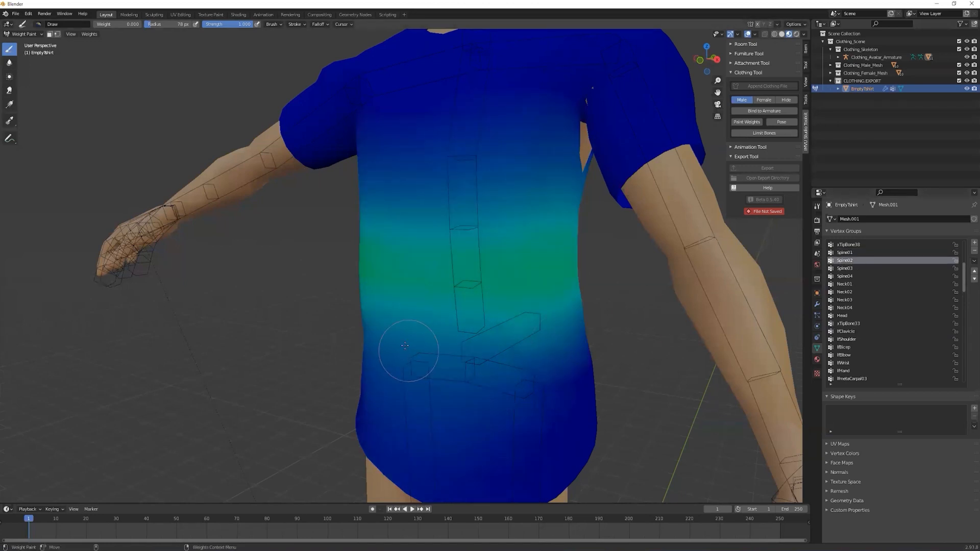
left_click(855, 269)
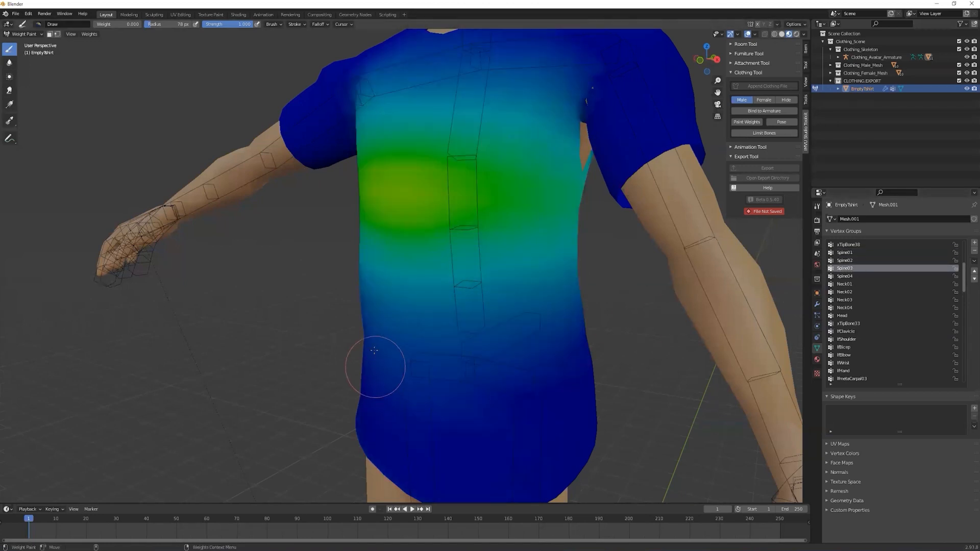
Step: Paint weight 1 over the same patch of the shirt's belly for the Spine04, Neck01 and Neck02 vertex groups
left_click(851, 276)
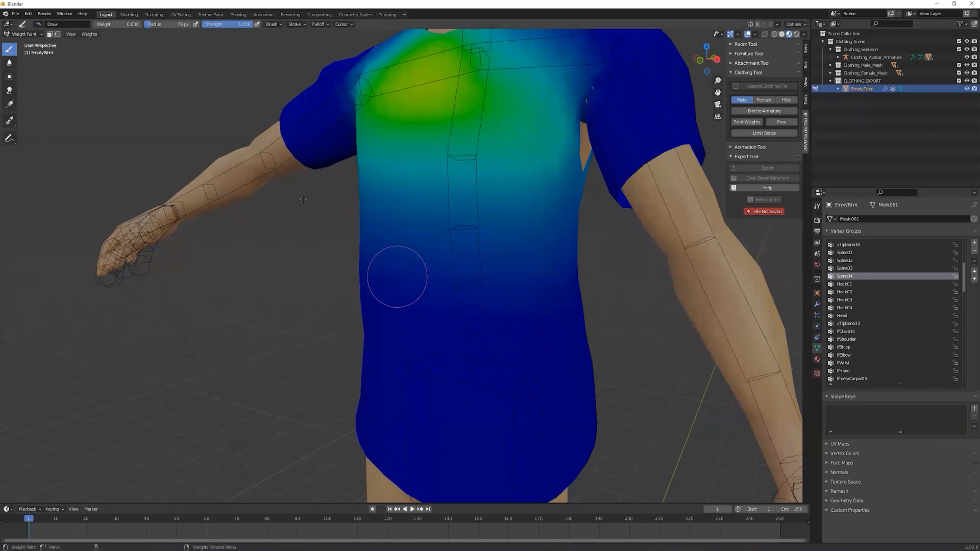
left_click_drag(99, 24, 139, 24)
mouse_move(439, 313)
left_mouse_down()
mouse_move(367, 305)
mouse_move(403, 276)
left_mouse_up()
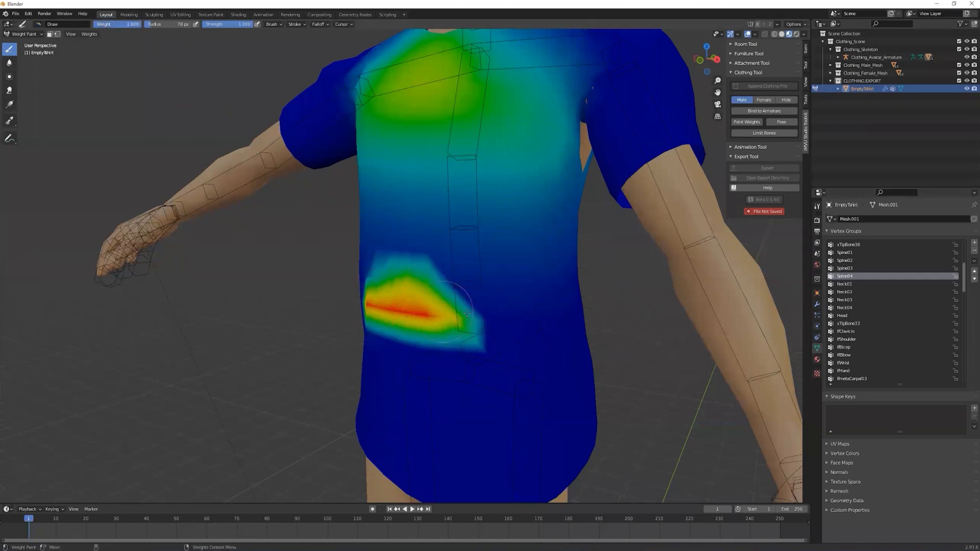
left_click(867, 284)
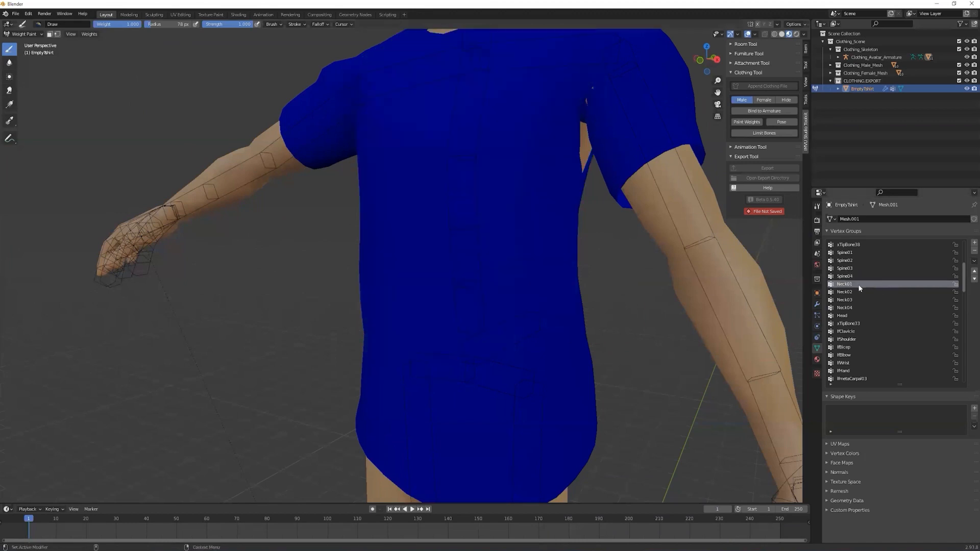
mouse_move(449, 316)
left_mouse_down()
mouse_move(343, 284)
mouse_move(354, 308)
left_mouse_up()
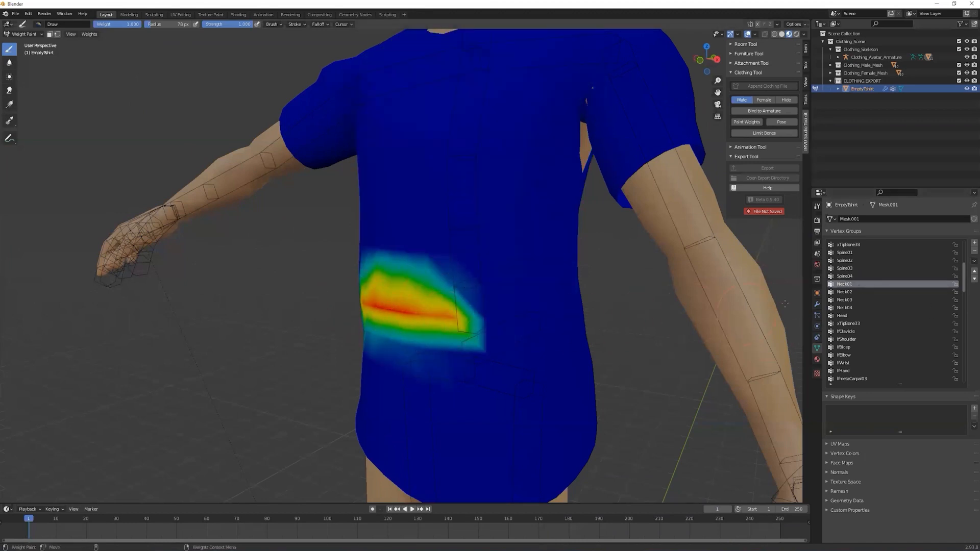
left_click(868, 292)
left_click_drag(436, 317, 334, 295)
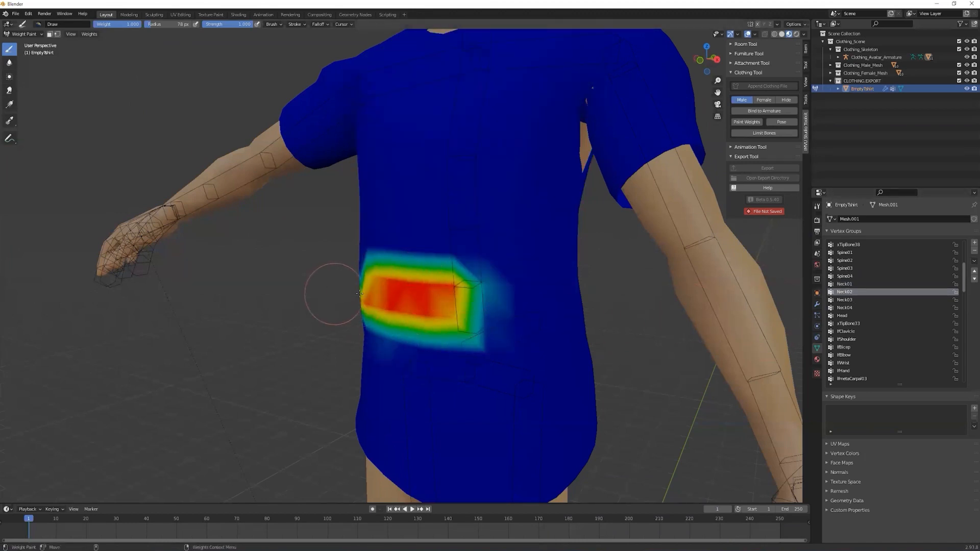
Step: Return to Object Mode and save the scene as LearningSessionClothing.blend in the StudioLearningSession folder
middle_click_drag(449, 311, 402, 317)
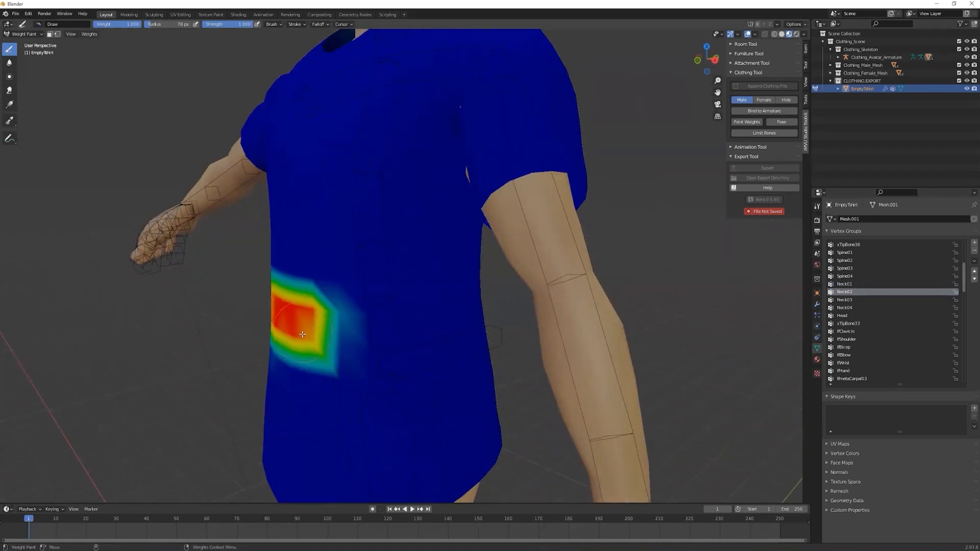
key("Tab")
key("Tab")
middle_click_drag(297, 333, 301, 390, "ctrl")
key("ctrl+s")
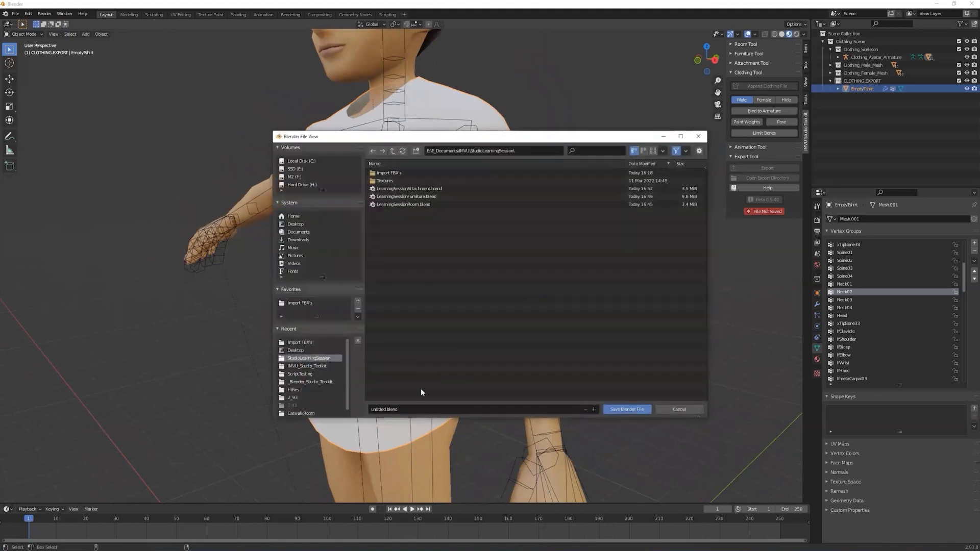
type("Clo")
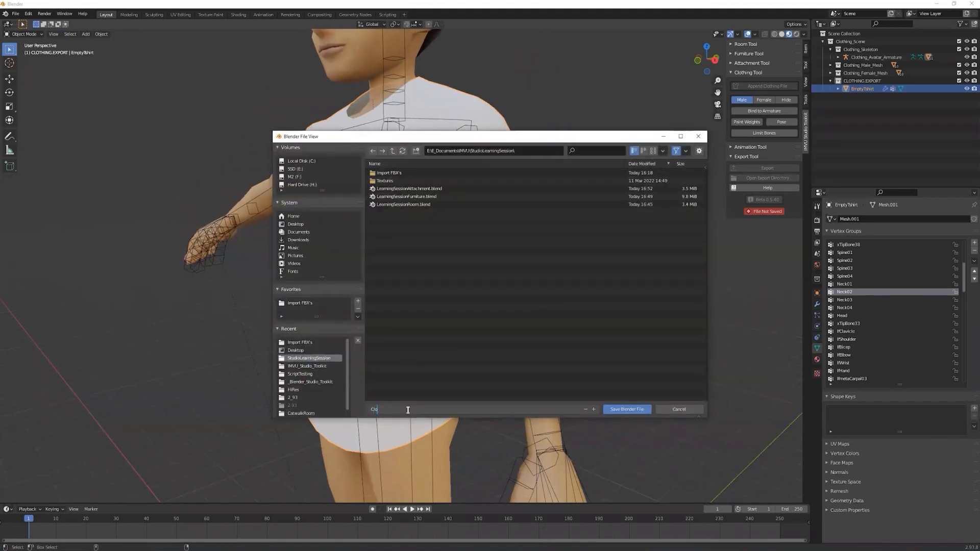
key("Return")
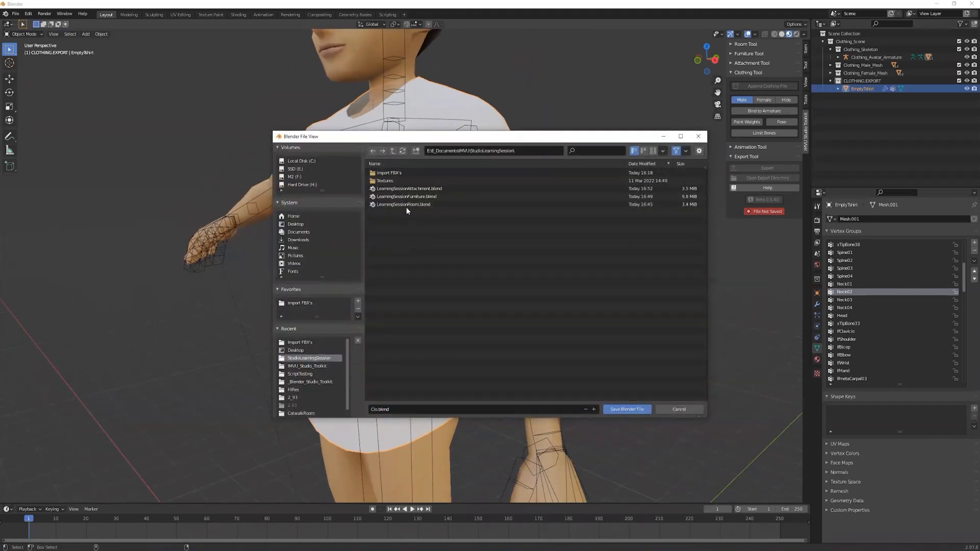
left_click(407, 207)
left_click(414, 408)
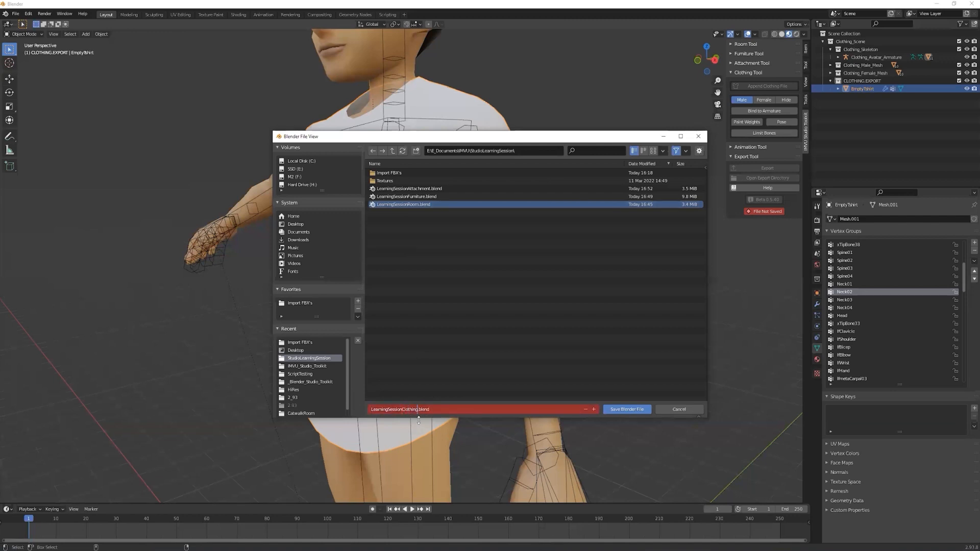
key("Return")
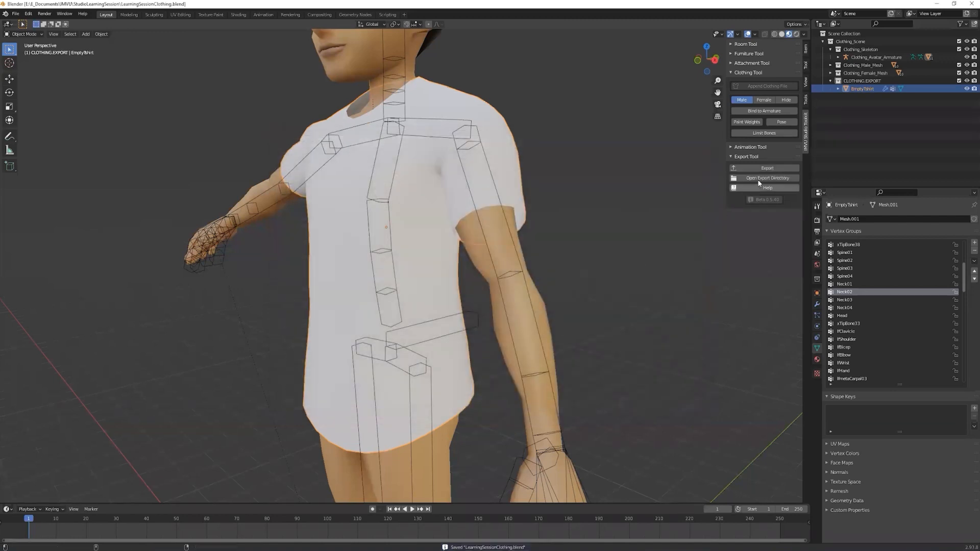
Step: Export the EmptyTshirt clothing mesh with the toolkit, repeating the export after the first attempt, and clear the selection
left_click(763, 170)
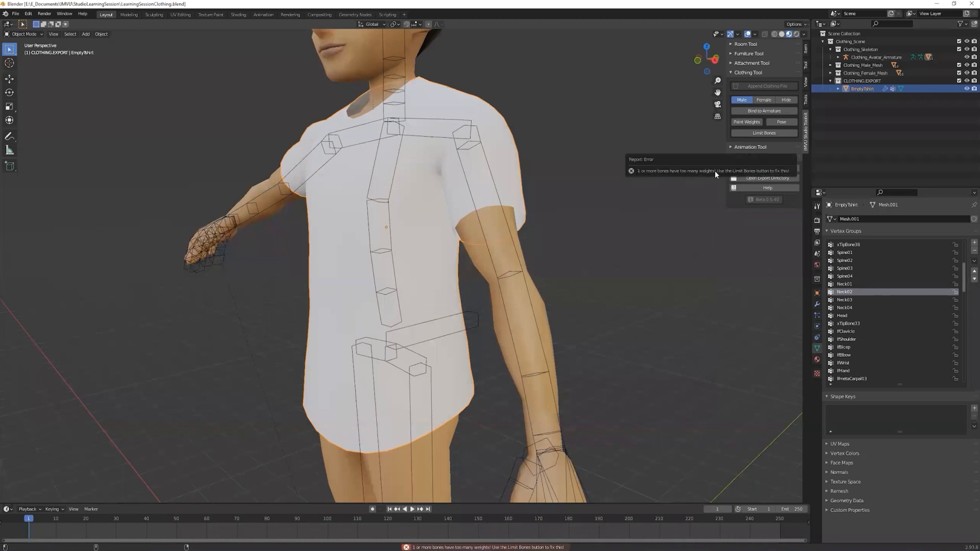
left_click(641, 241)
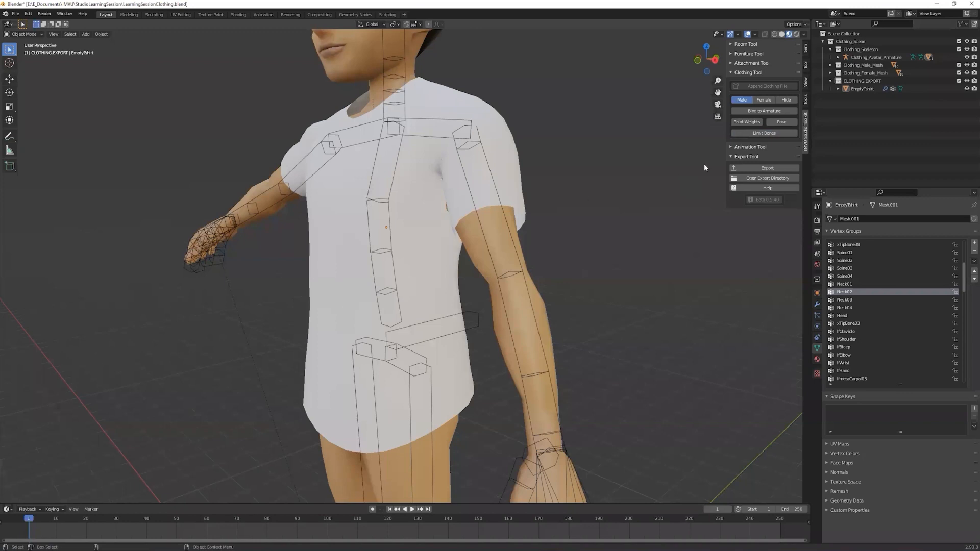
left_click(765, 168)
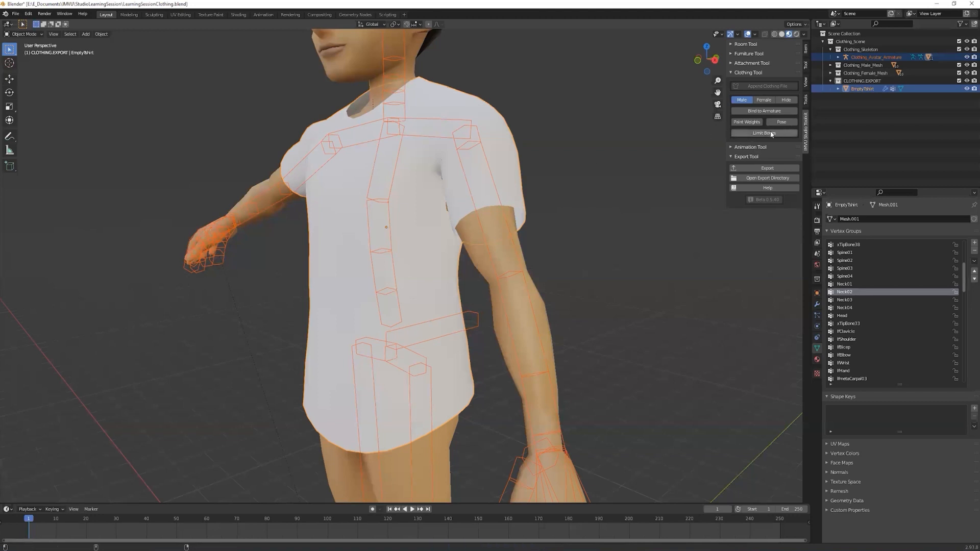
middle_click_drag(386, 230, 429, 272)
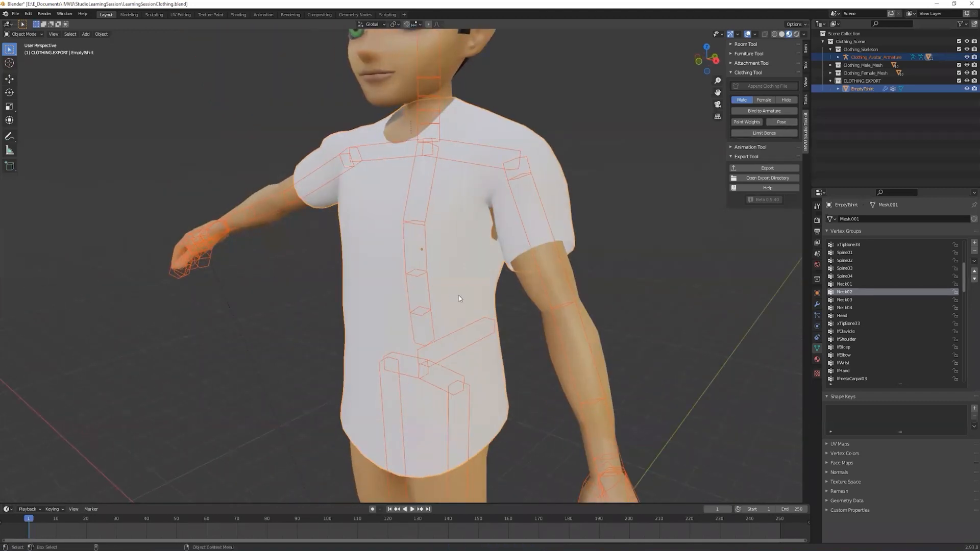
scroll(495, 321, "down", 3)
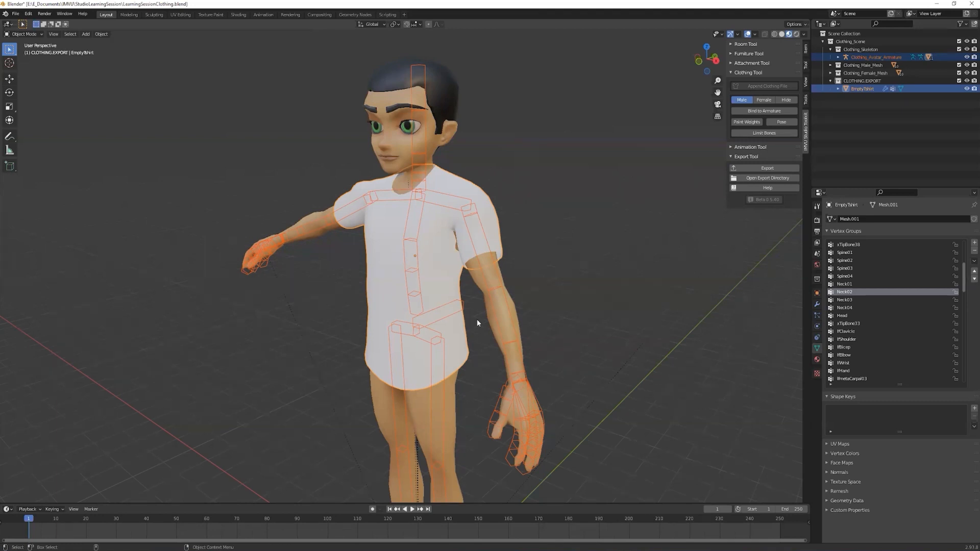
left_click(477, 319)
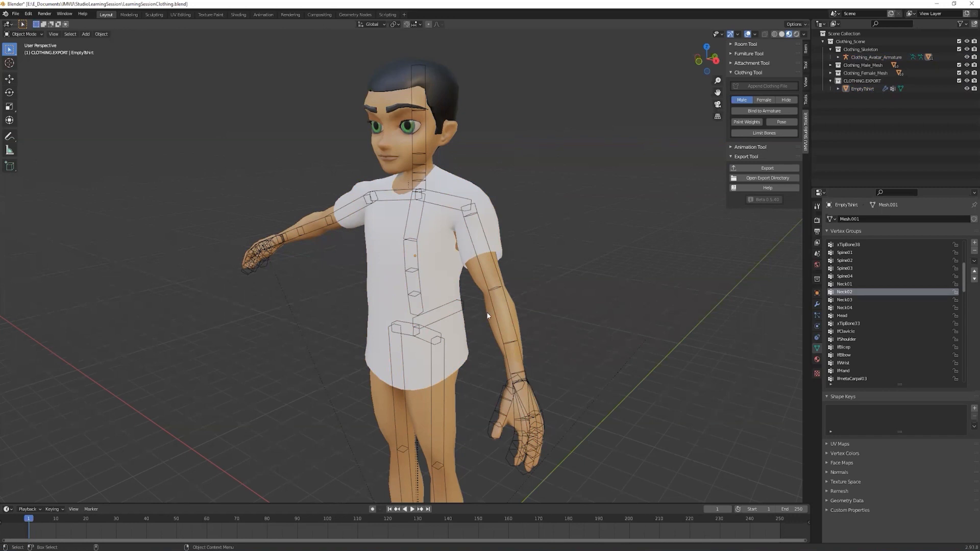
Step: Switch to IMVU Studio and derive a new product from Empty Male Top in the men's clothing tops category
key("alt+Tab")
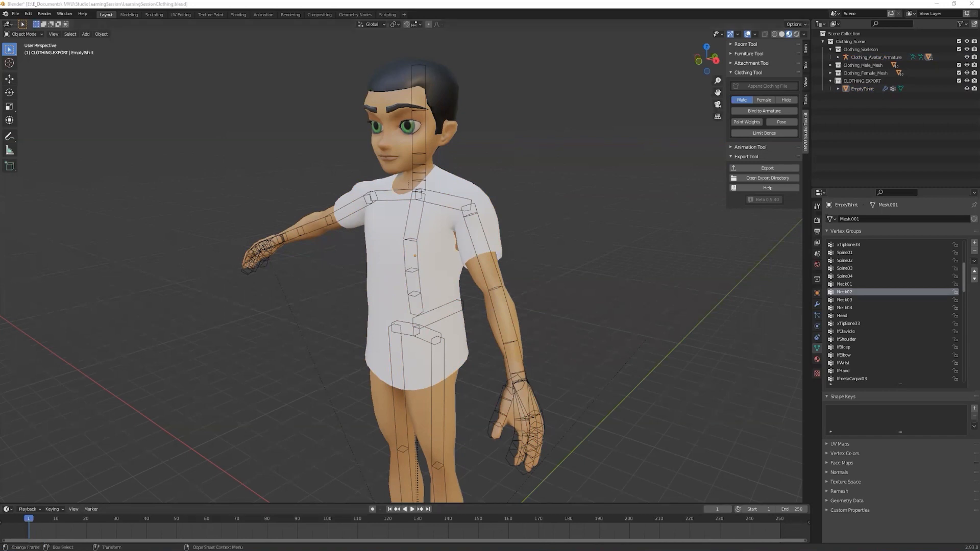
left_click(192, 22)
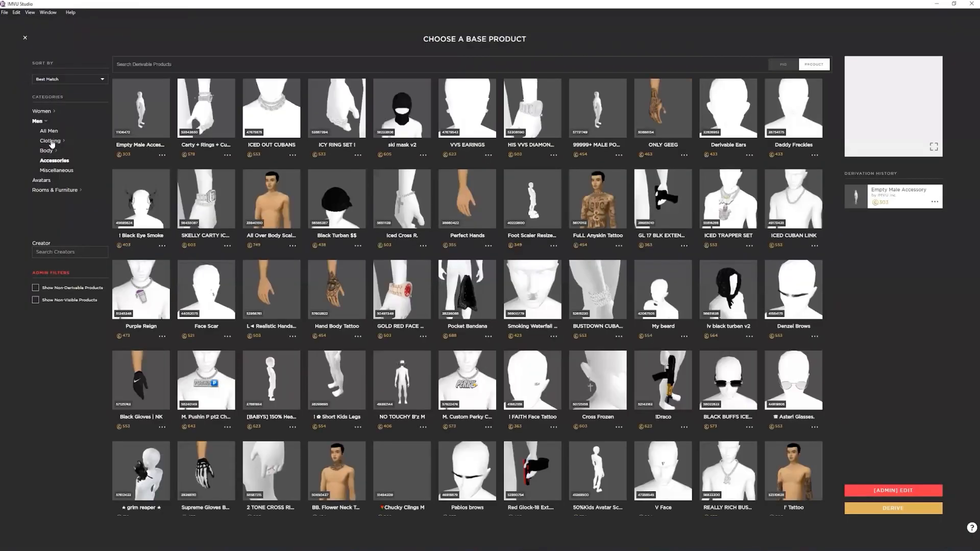
left_click(49, 142)
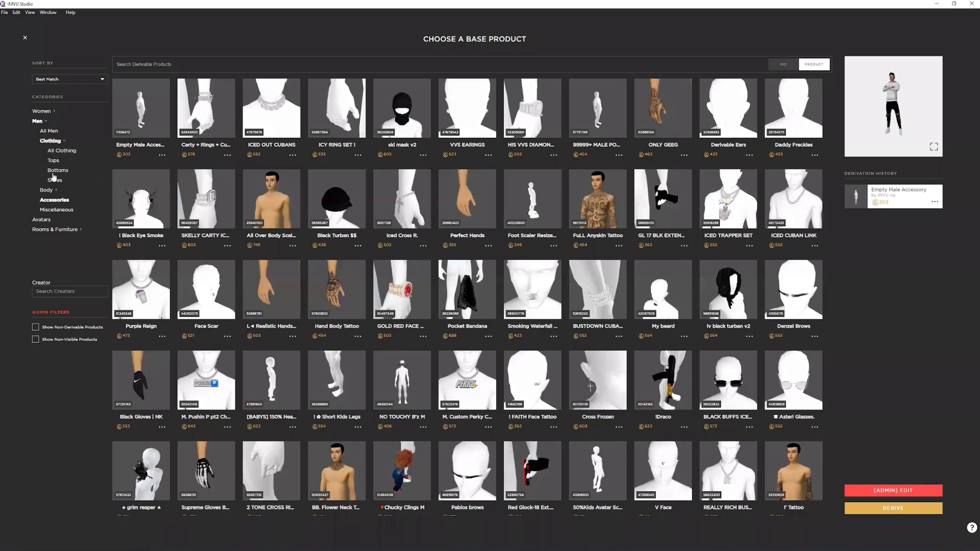
left_click(54, 161)
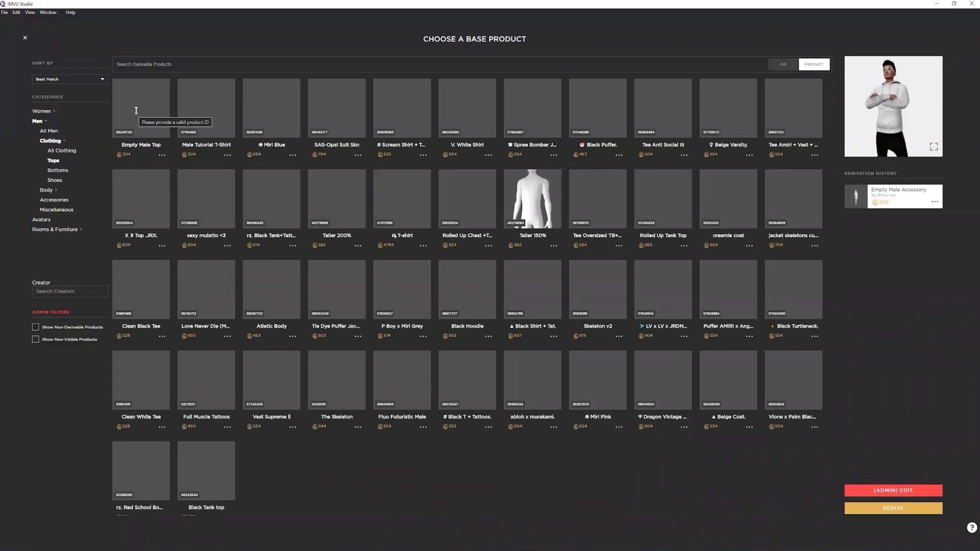
left_click(145, 100)
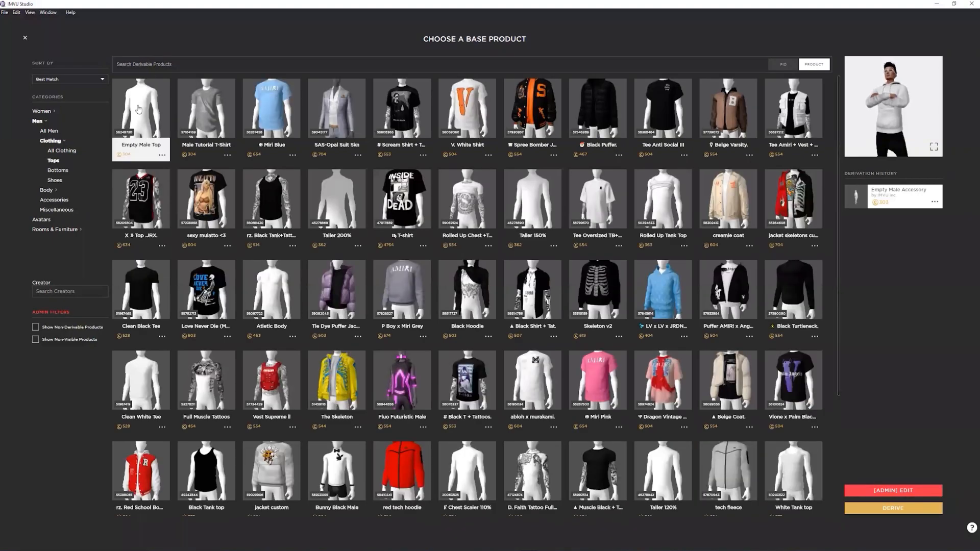
left_click(863, 508)
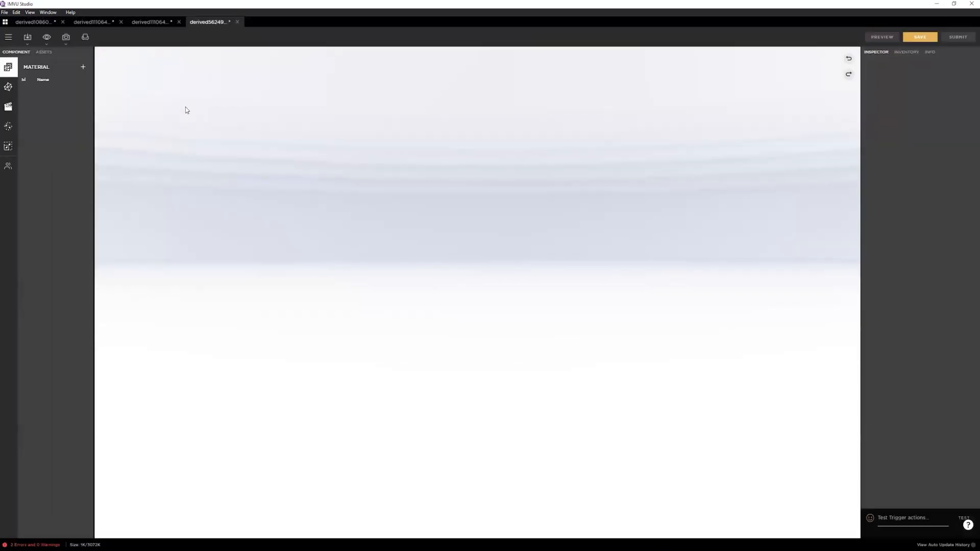
Step: Import LearningSessionClothing.fbx into the derived top, assigning a mesh ID to EmptyTshirt and keeping the other import settings
left_click(27, 37)
left_click(28, 67)
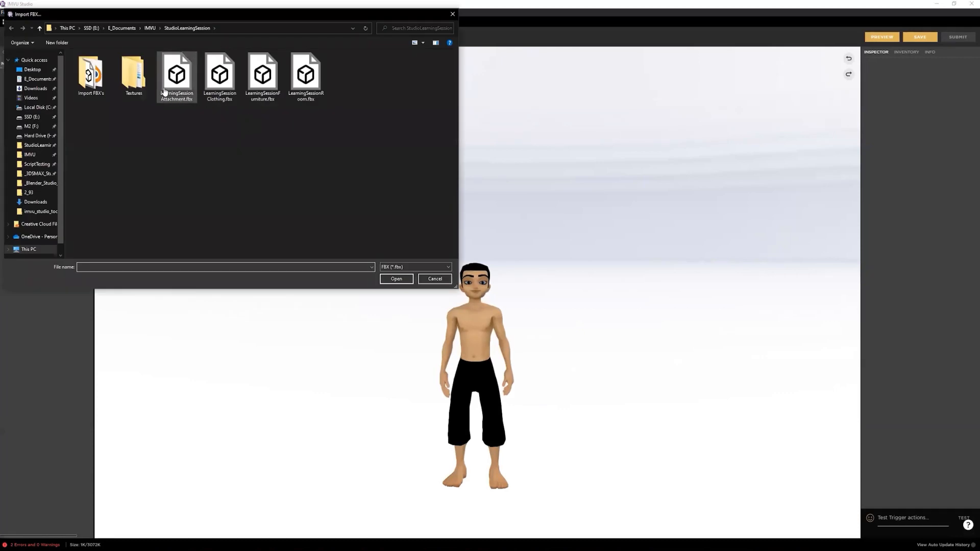
double_click(220, 75)
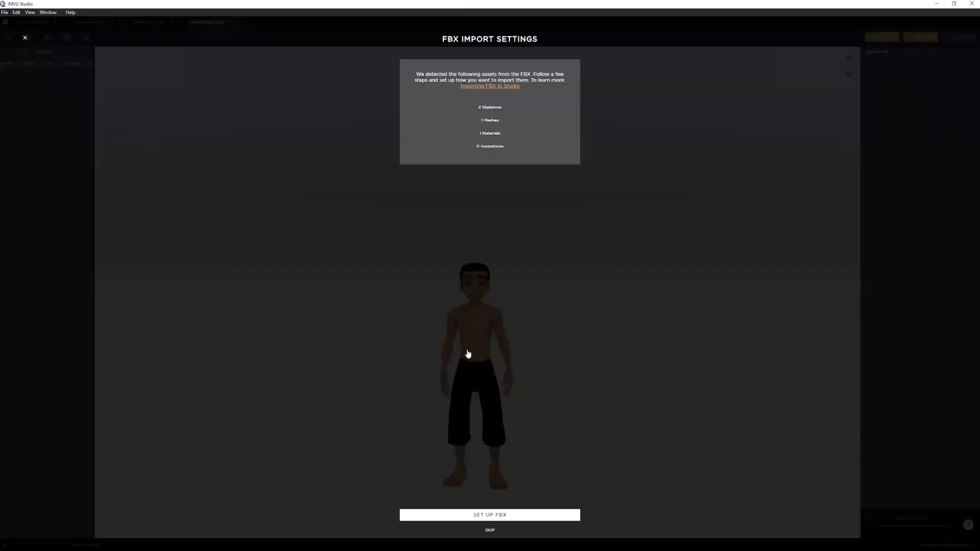
left_click(526, 159)
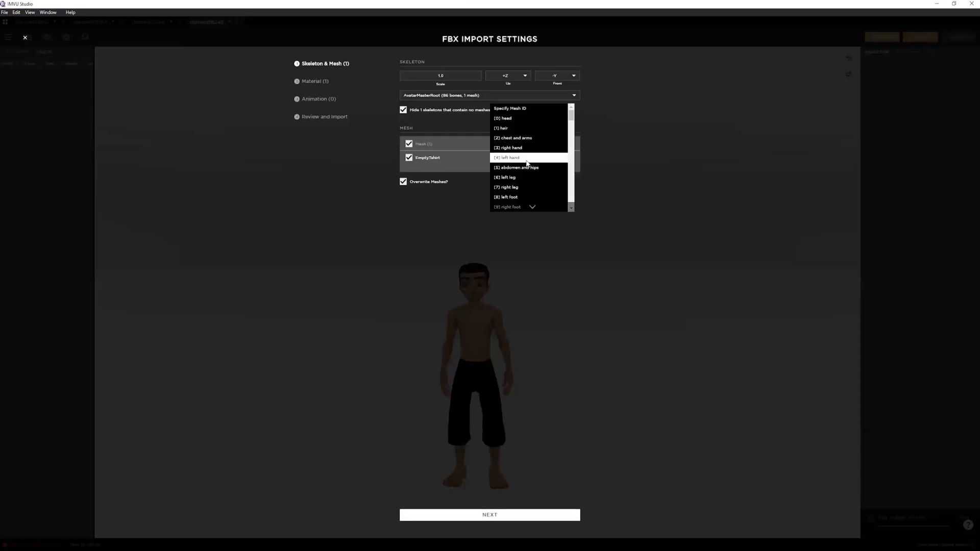
scroll(513, 176, "down", 2)
left_click(513, 177)
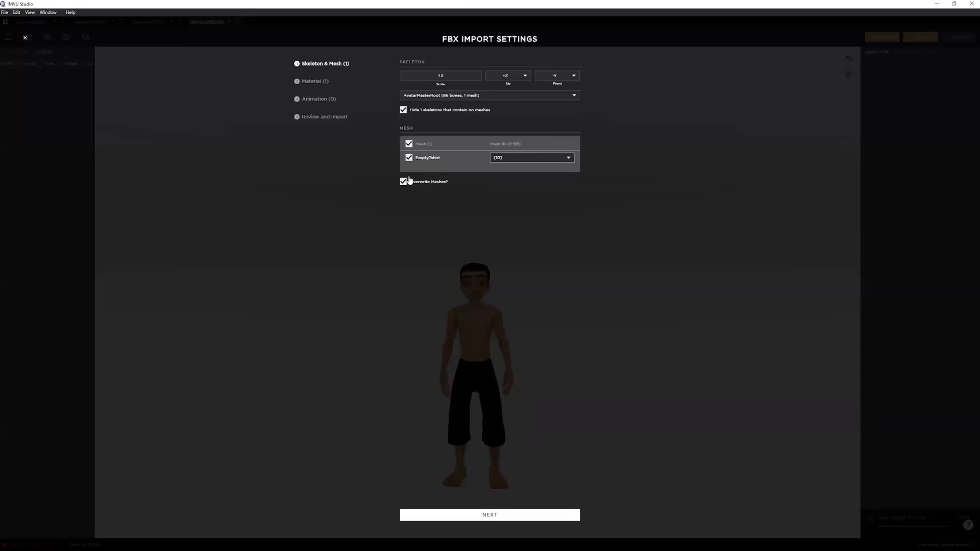
left_click(341, 122)
left_click(482, 516)
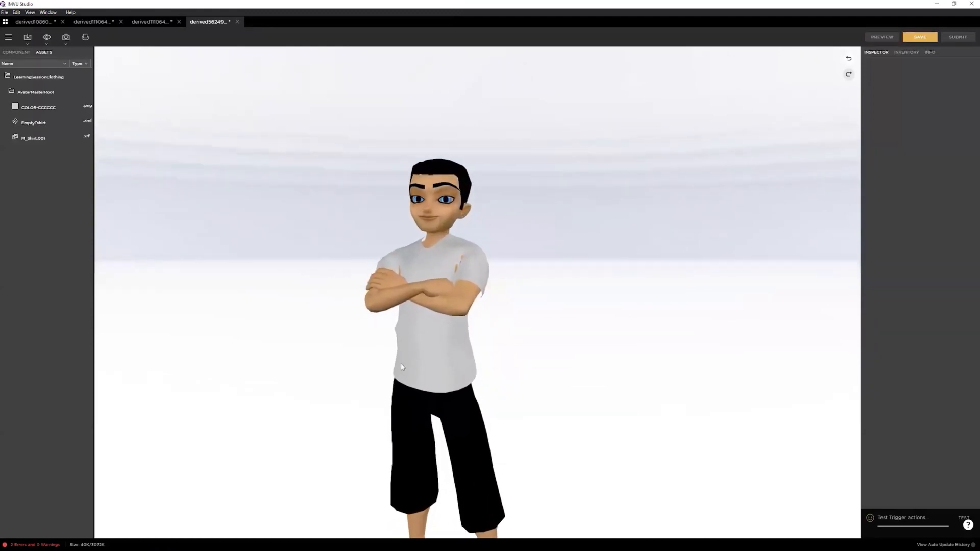
Step: Examine the imported shirt's fit and deformation on the avatar from the side and the front, including the neckline
left_click_drag(401, 368, 437, 272)
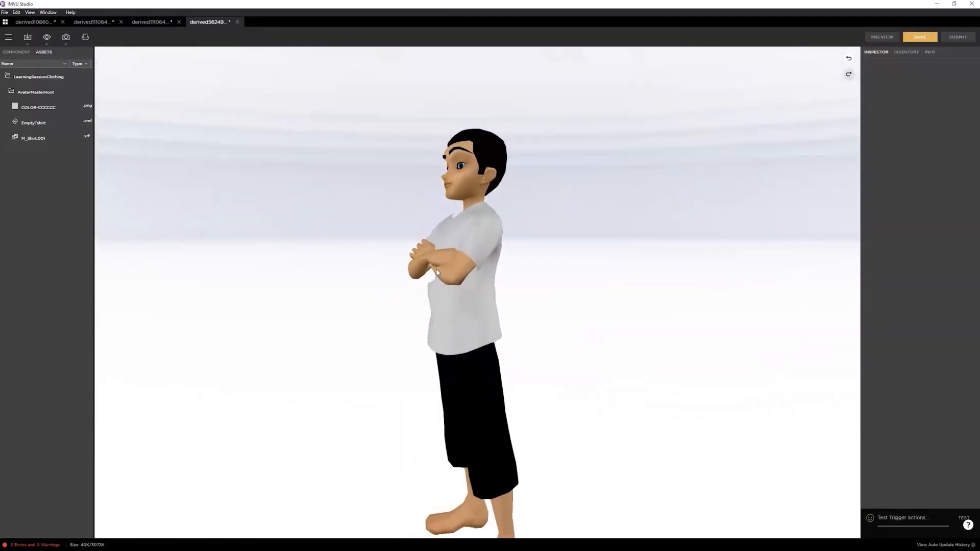
scroll(436, 272, "up", 3)
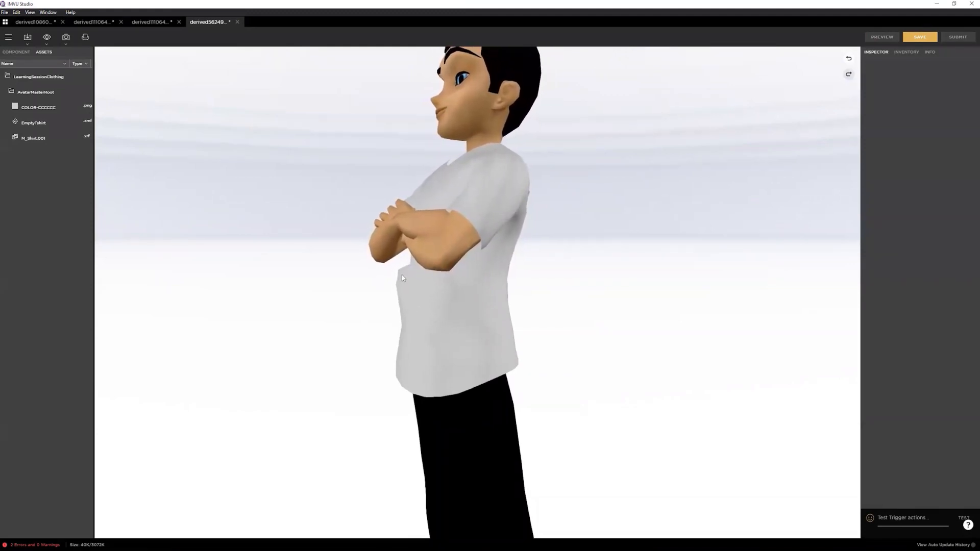
scroll(402, 274, "down", 3)
left_click_drag(418, 310, 507, 326)
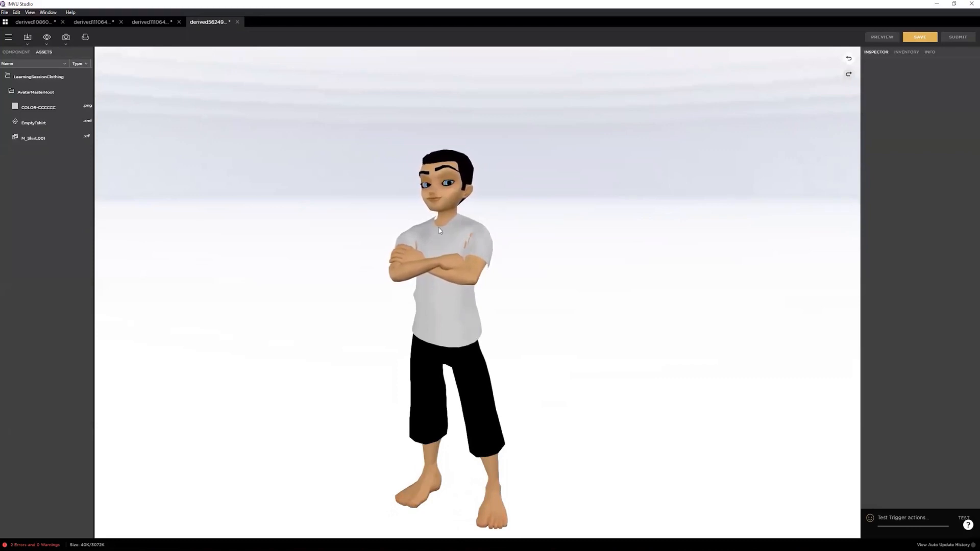
scroll(463, 235, "up", 5)
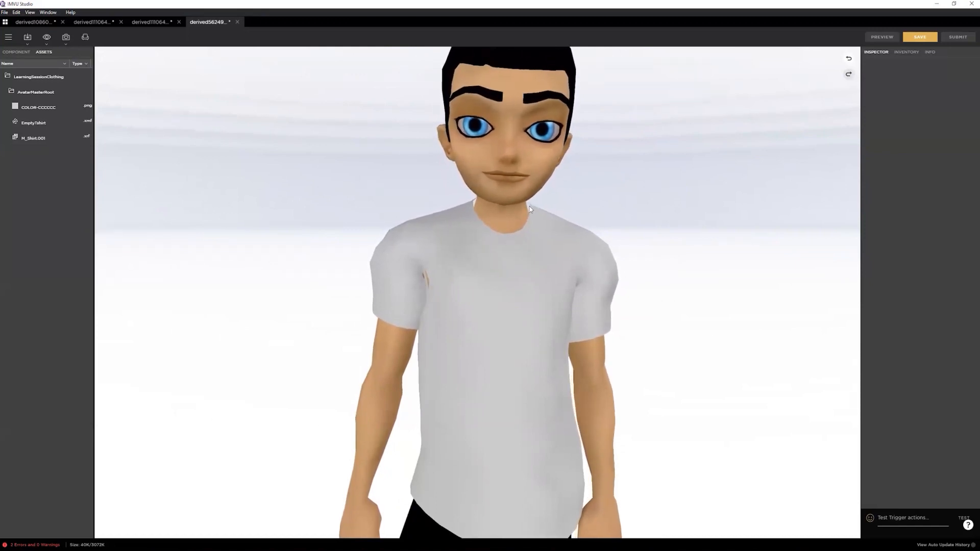
Step: Try double-sided rendering on the M_Shirt.001 material in the preview, and switch it off again
left_click(15, 52)
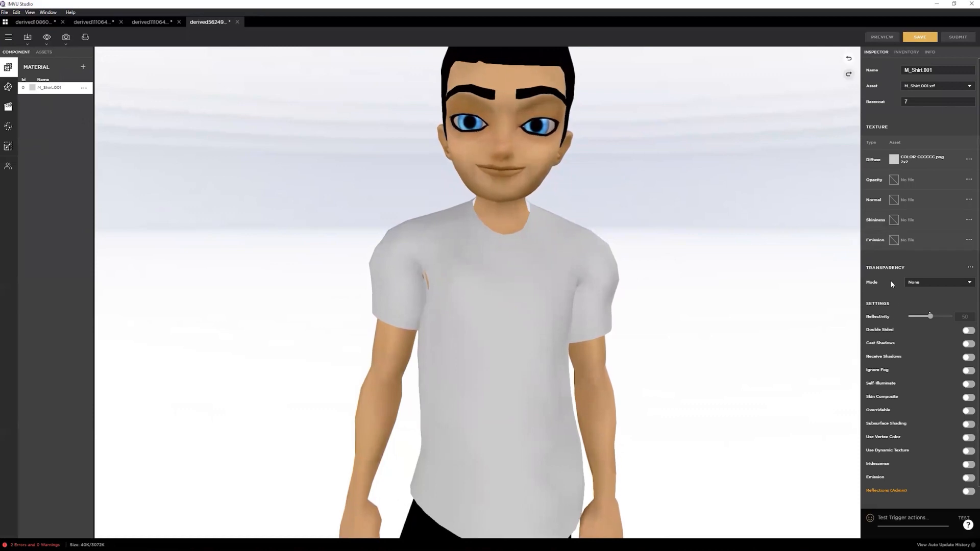
left_click(968, 330)
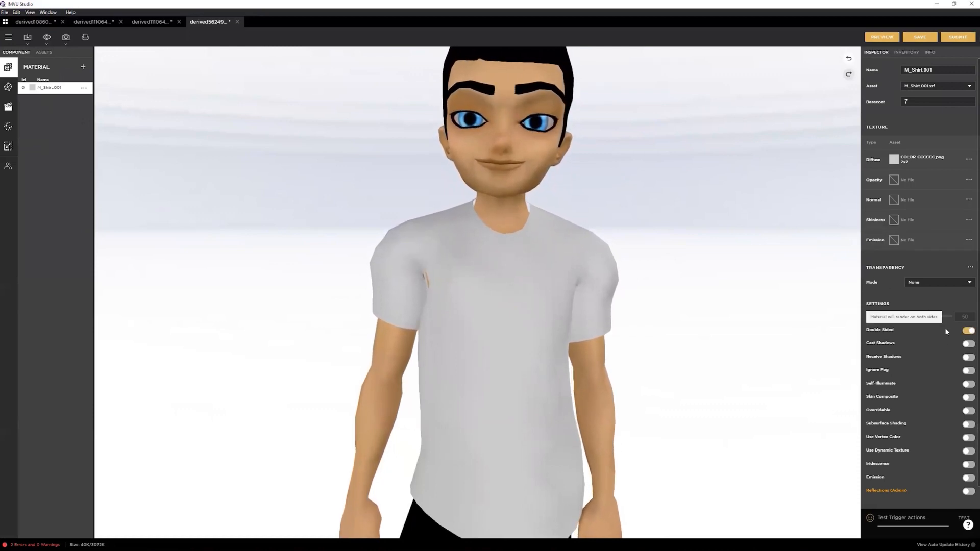
left_click(884, 37)
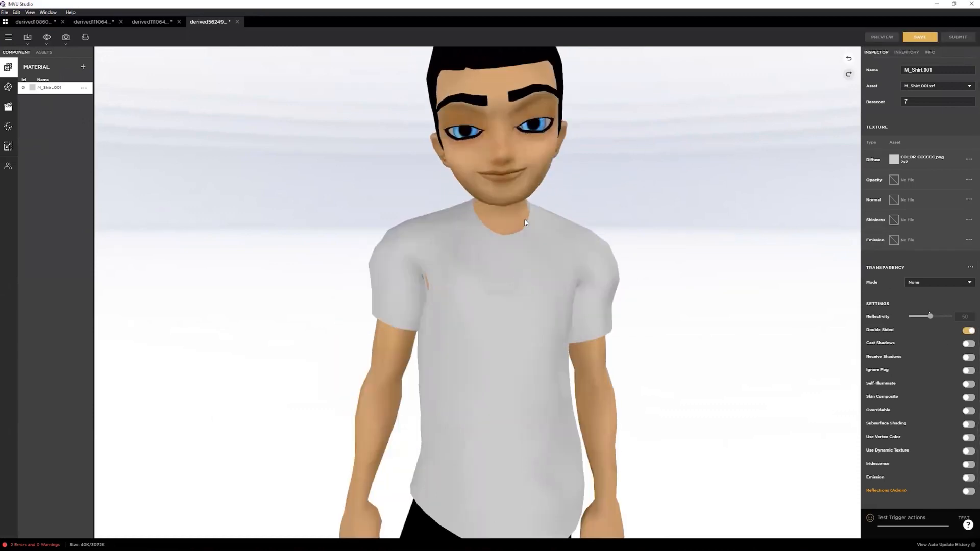
left_click(968, 330)
left_click(882, 37)
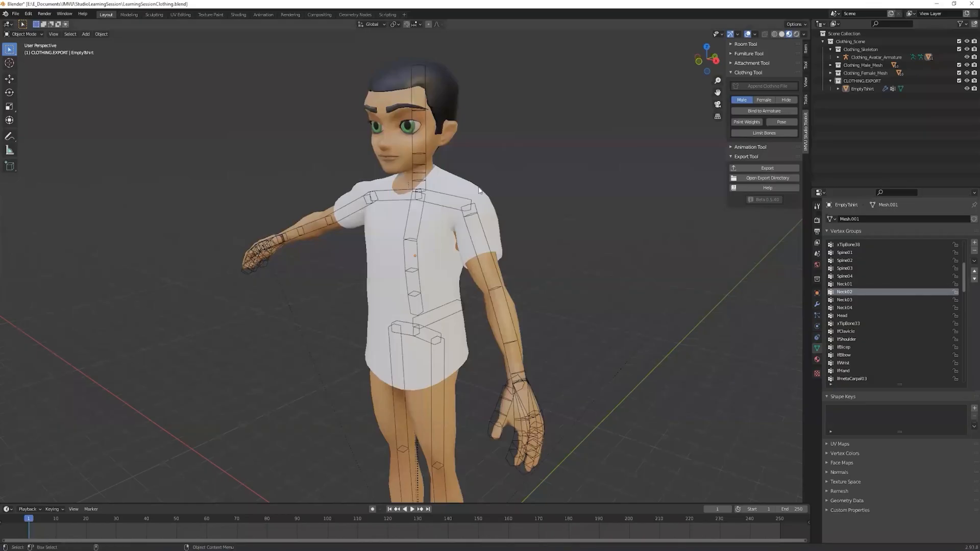
Step: Switch back to Blender and rename the EmptyTshirt mesh's material as M_Shirt[DS][SI]
left_click(488, 211)
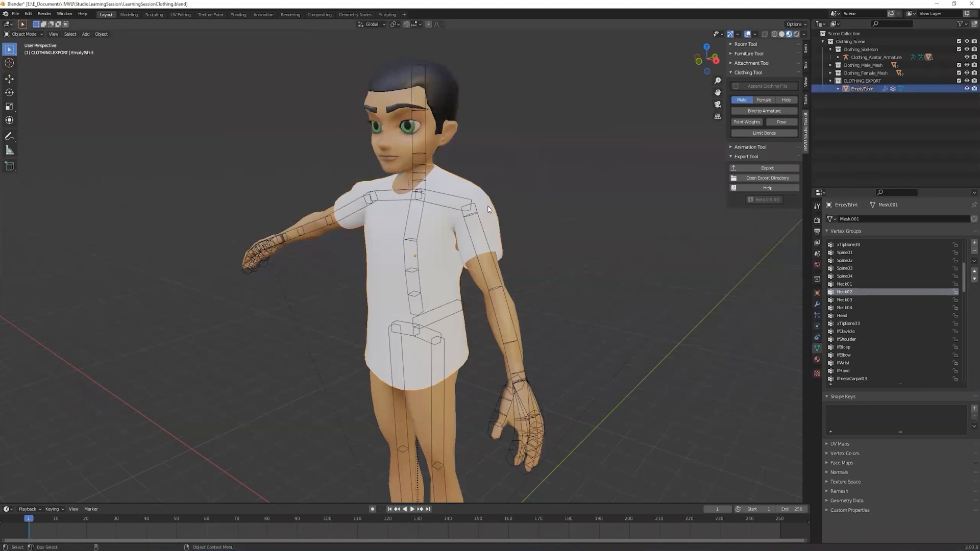
left_click(817, 360)
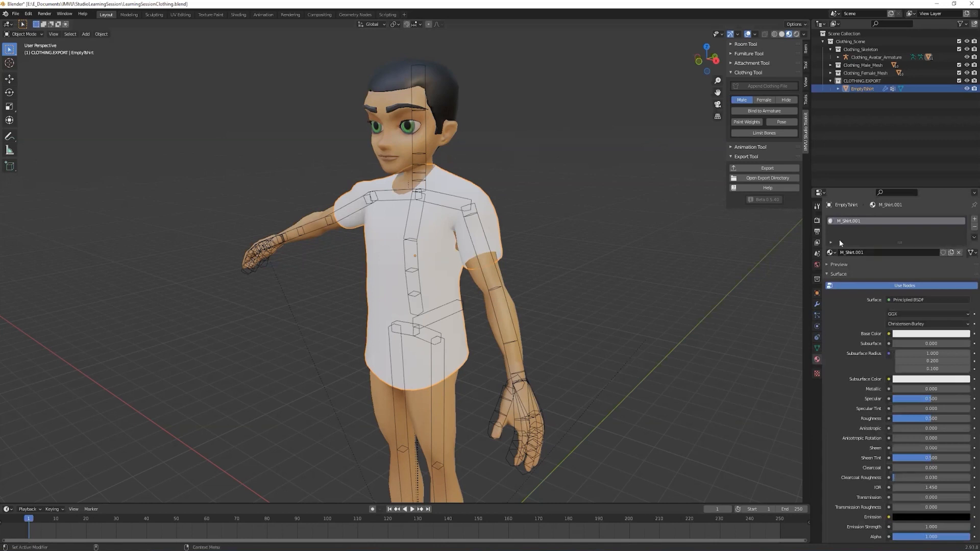
double_click(870, 251)
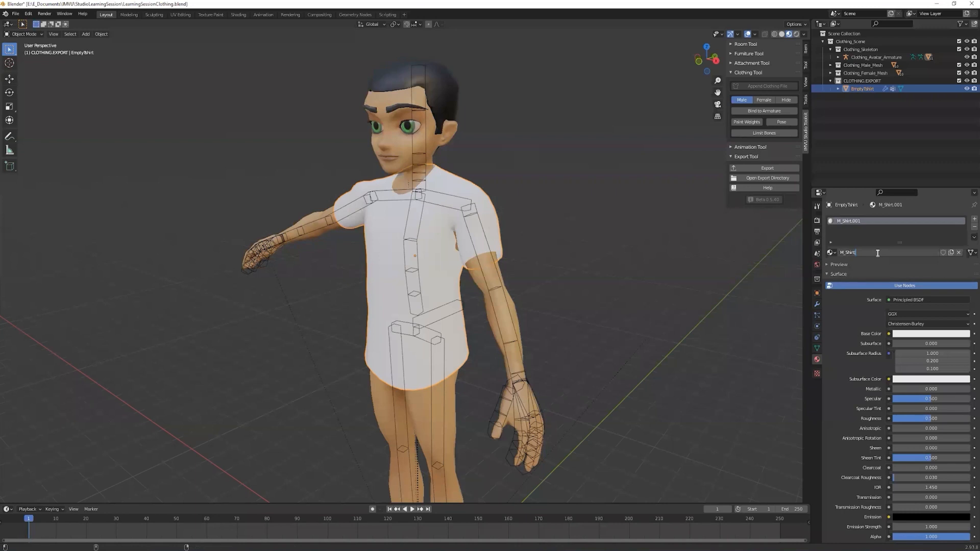
type("_DS)")
key("Return")
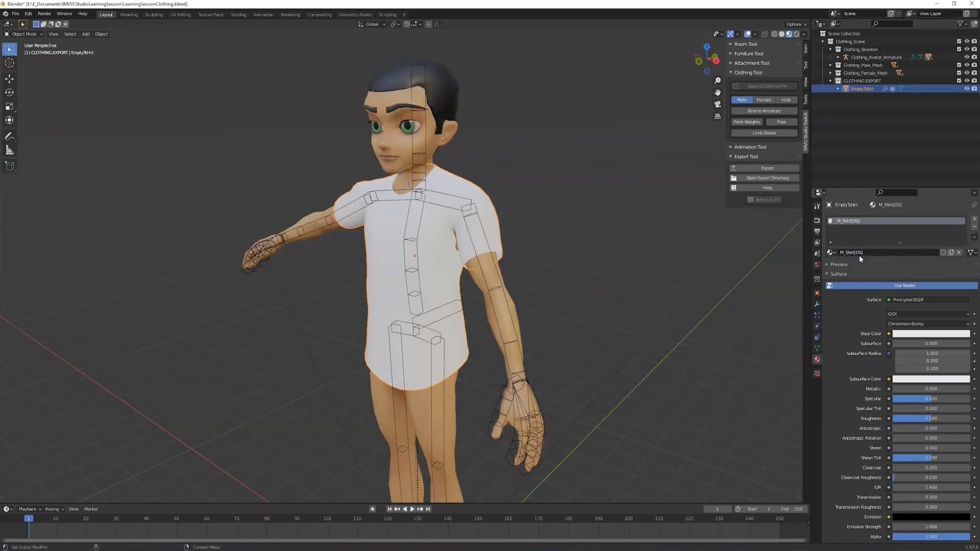
key("alt+Tab")
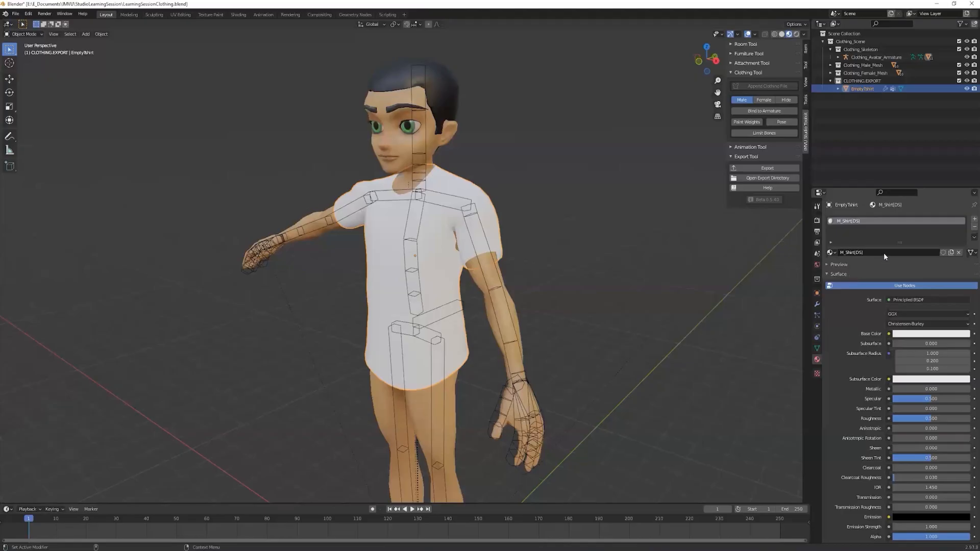
left_click(886, 252)
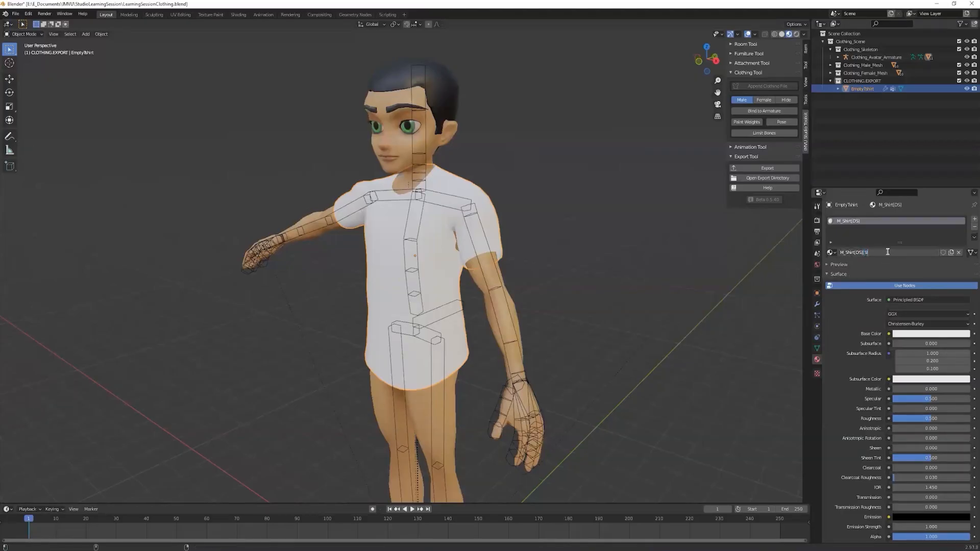
key("Return")
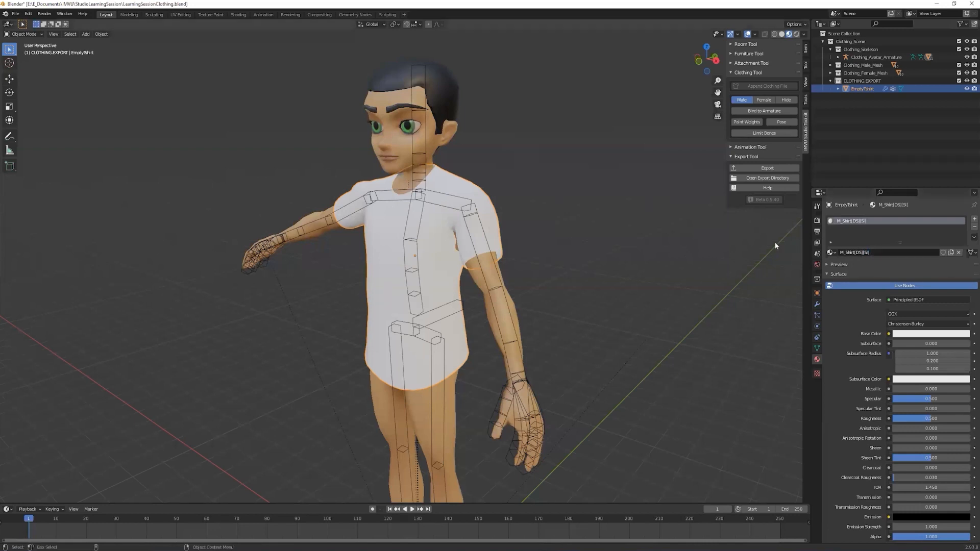
Step: Export the clothing mesh again with the toolkit and return to IMVU Studio
left_click(774, 171)
key("alt+Tab")
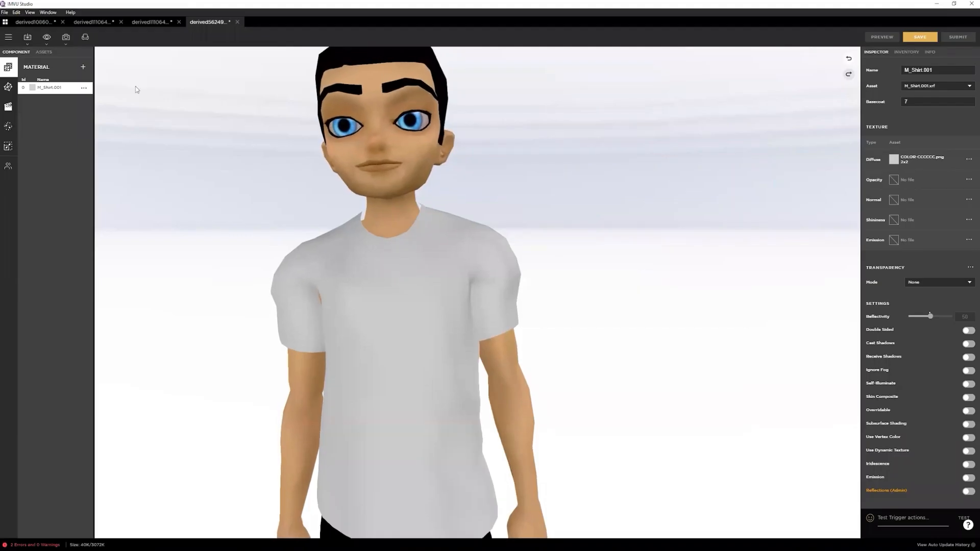
left_click(28, 39)
left_click(35, 70)
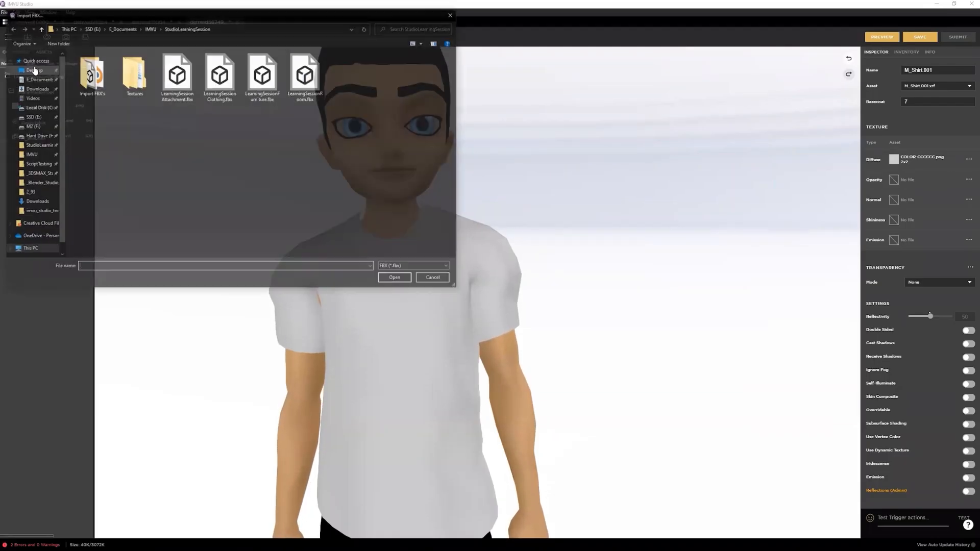
left_click(450, 16)
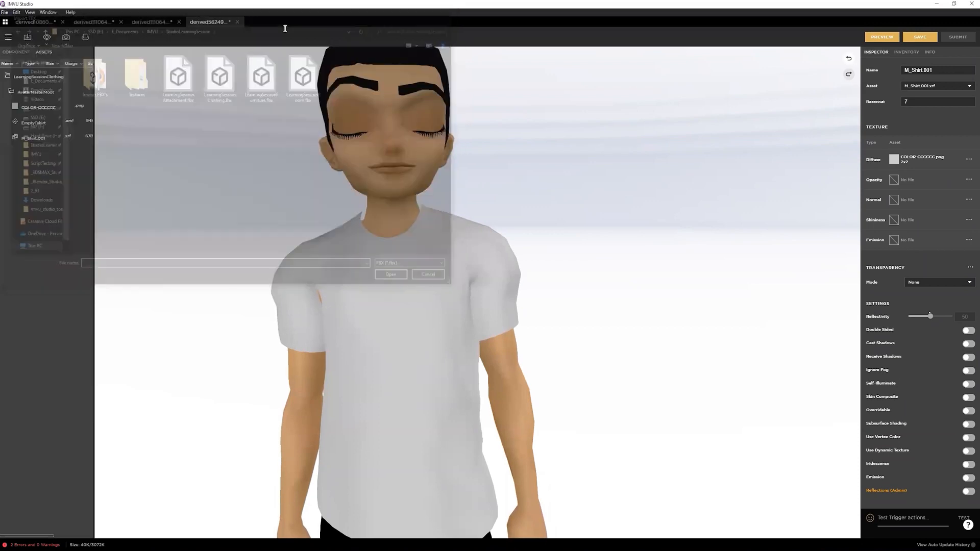
Step: Close the current derived top and derive a fresh product from Empty Male Top
left_click(237, 22)
left_click(529, 292)
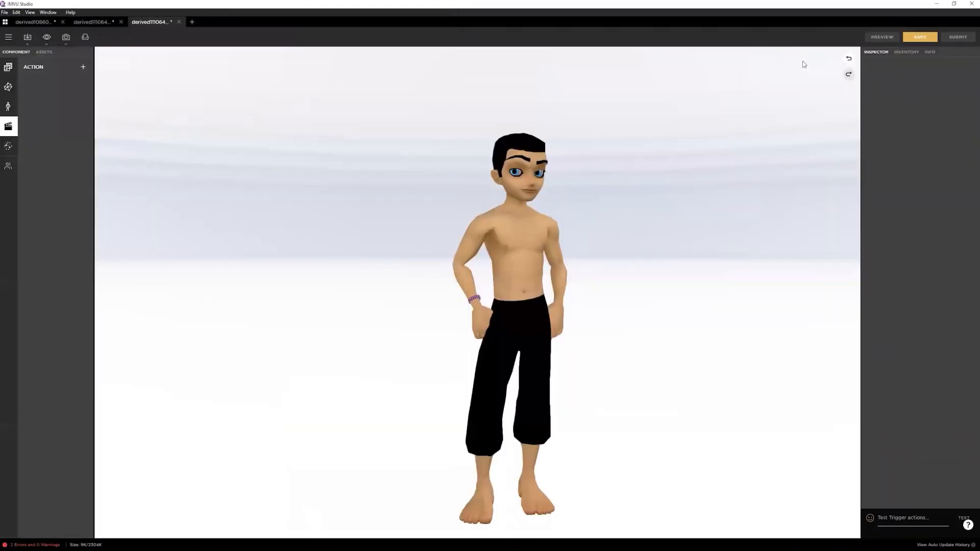
left_click(192, 21)
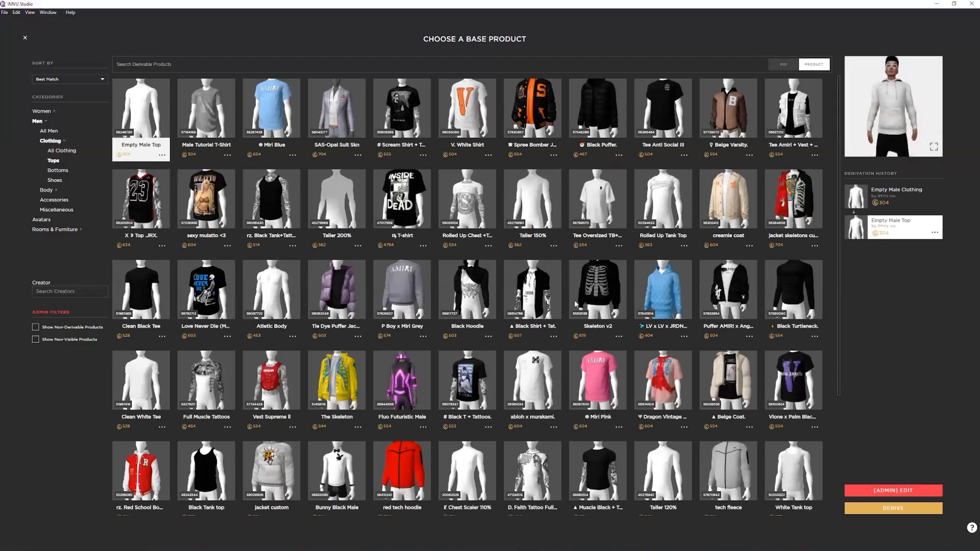
left_click(892, 508)
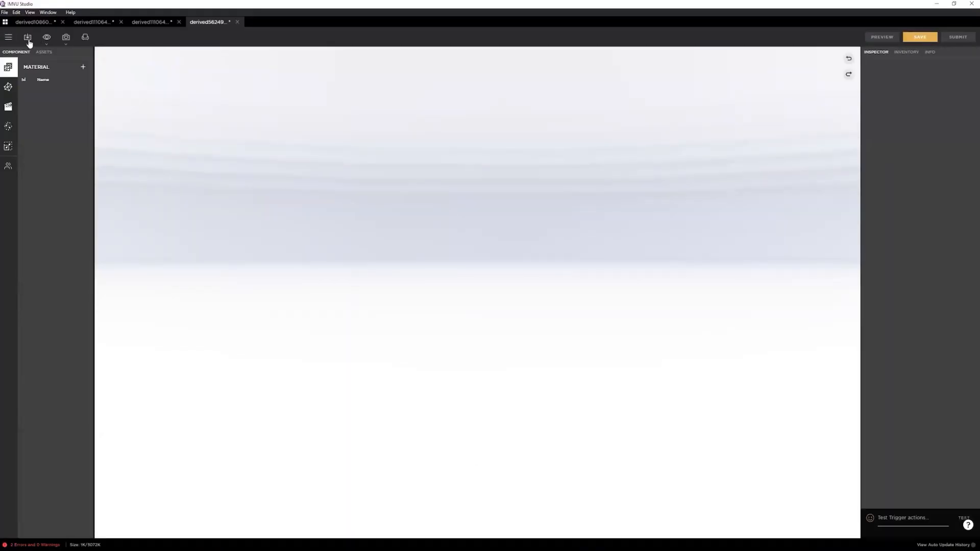
Step: Load the exported clothing FBX into the new derived product and assign mesh ID 10 to the EmptyTshirt mesh
left_click(28, 38)
left_click(38, 68)
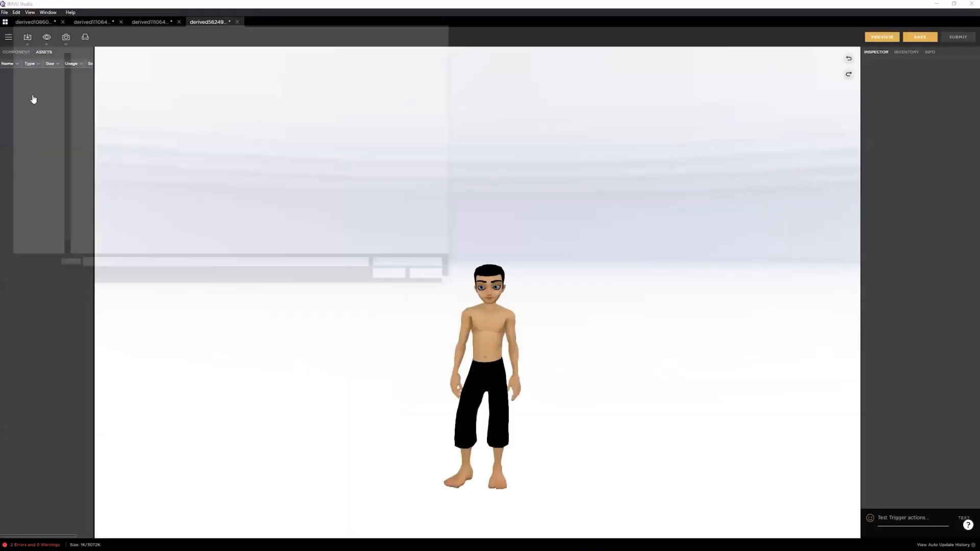
double_click(222, 81)
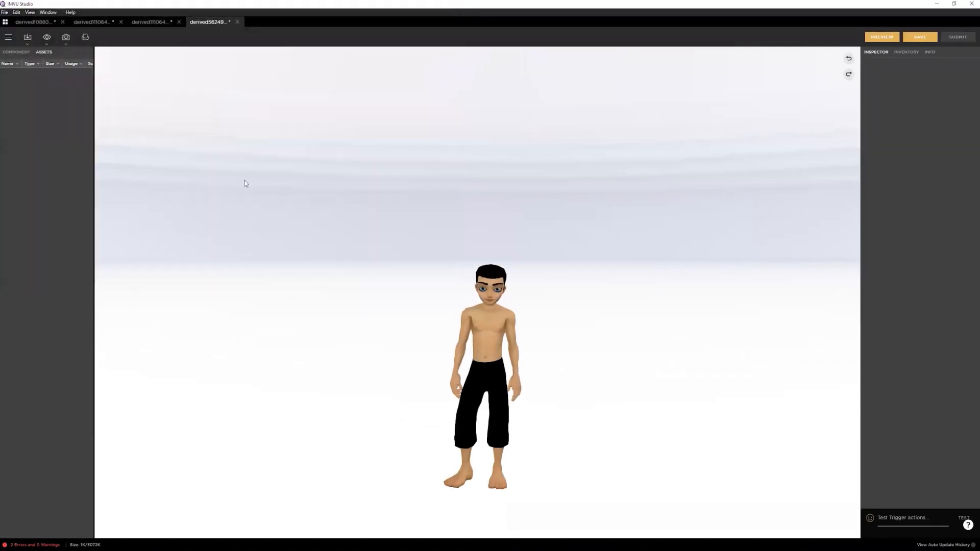
left_click(489, 516)
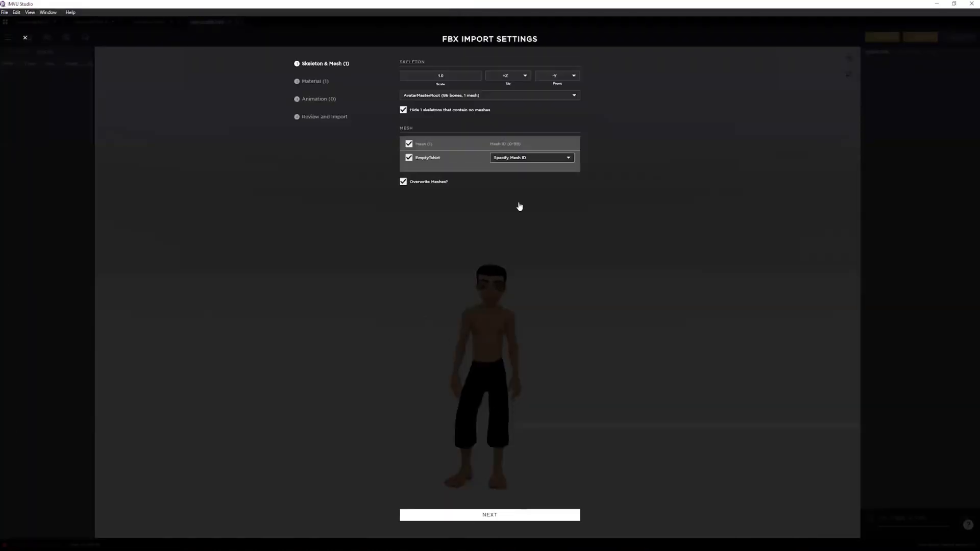
left_click(511, 158)
scroll(531, 168, "down", 3)
left_click(531, 181)
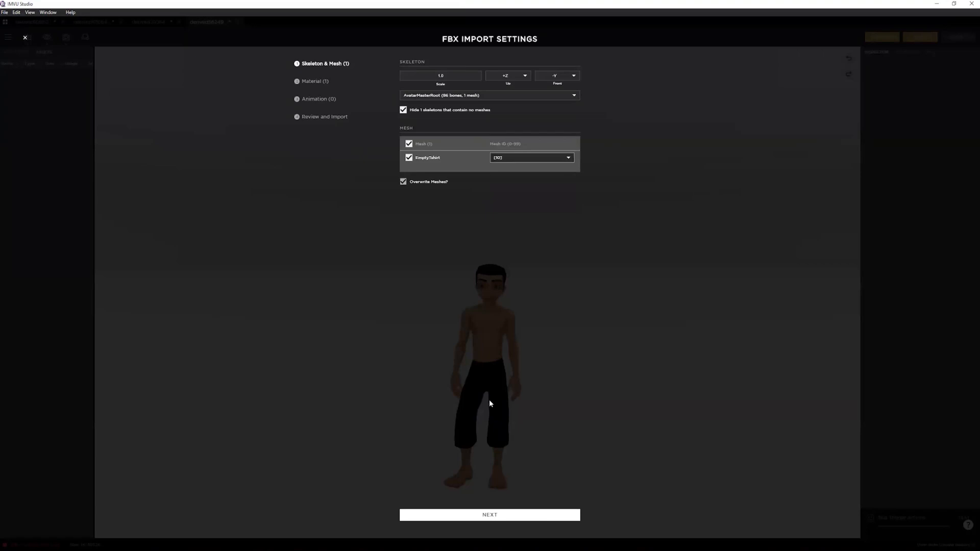
Step: Complete the FBX import and check the settings of the imported M_Shirt material
left_click(491, 517)
left_click(489, 516)
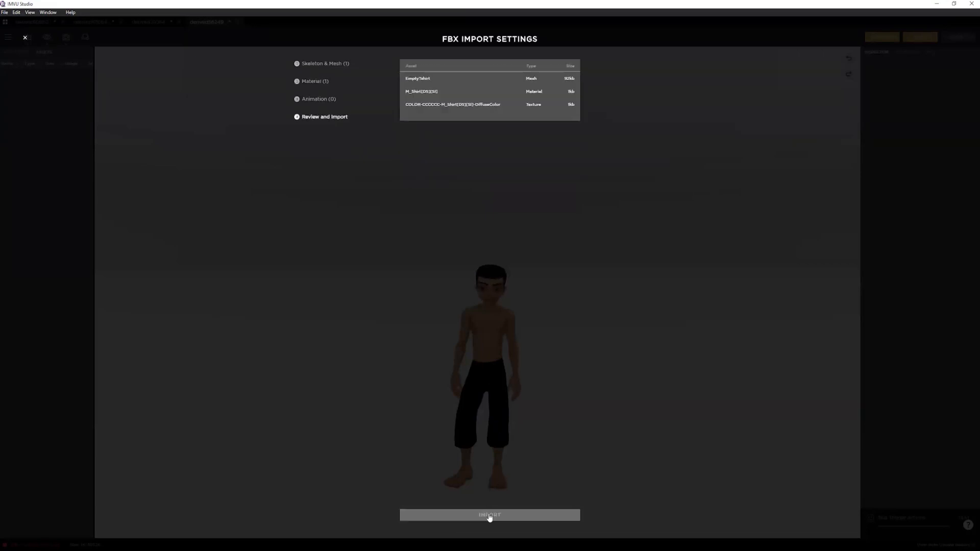
left_click(489, 515)
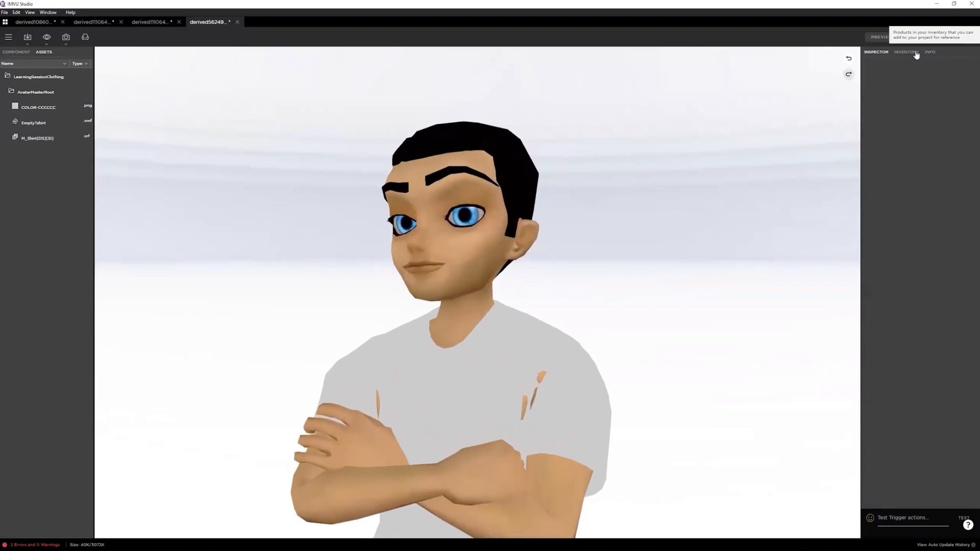
left_click(17, 51)
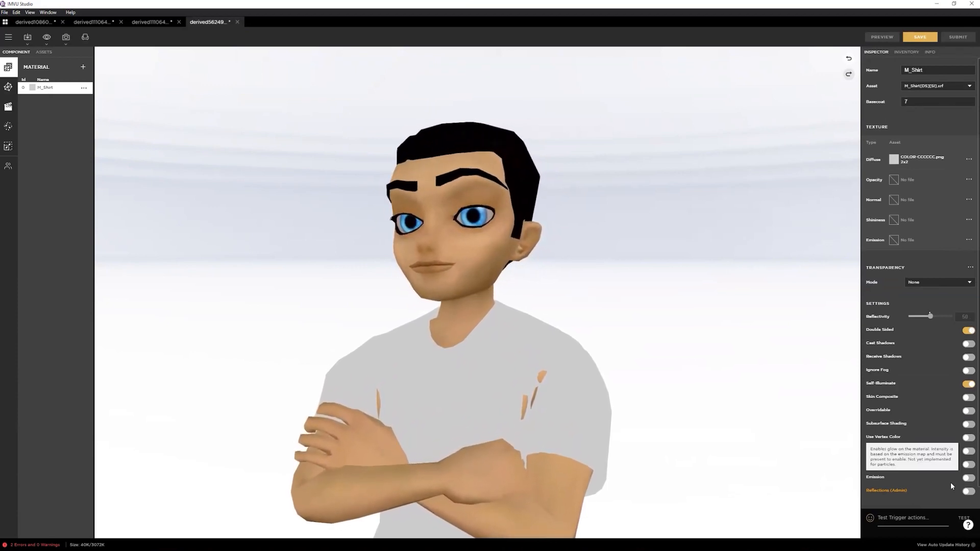
scroll(877, 451, "down", 1)
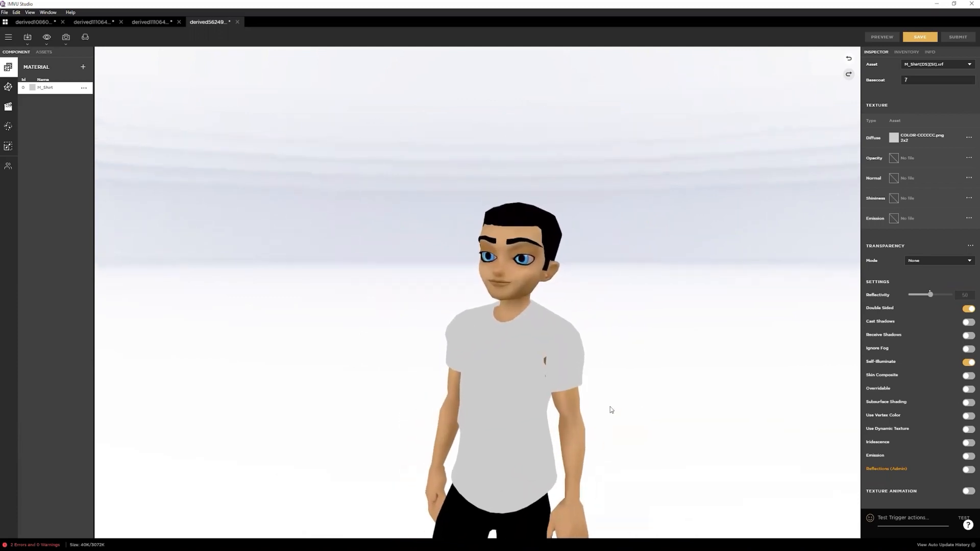
Step: Close the three most recent derived products without saving, keeping only the room project open
left_click(236, 21)
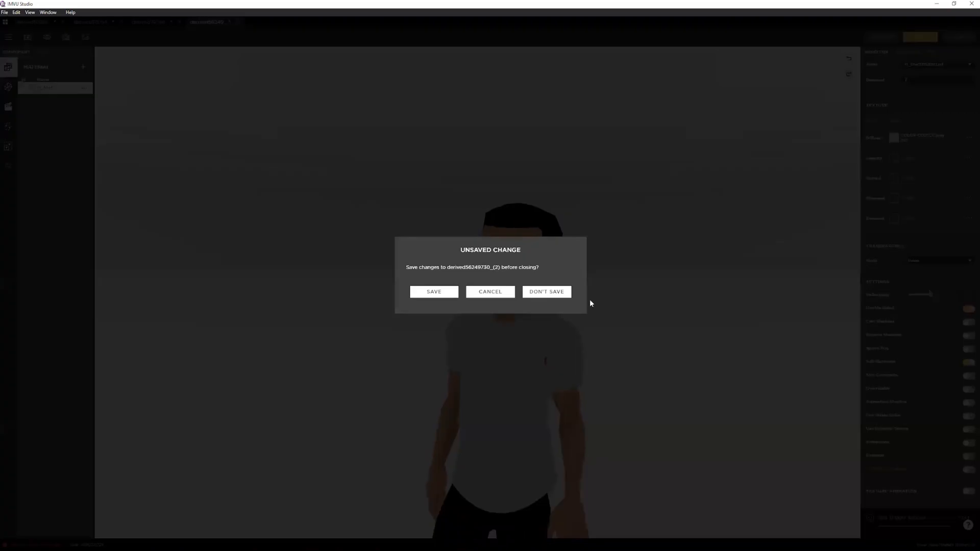
left_click(544, 291)
left_click(179, 21)
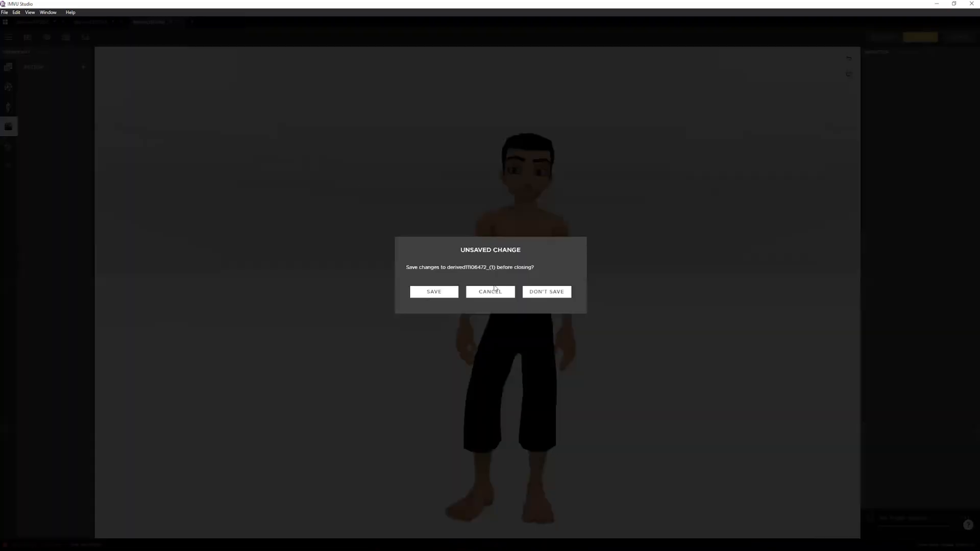
left_click(528, 292)
left_click(121, 22)
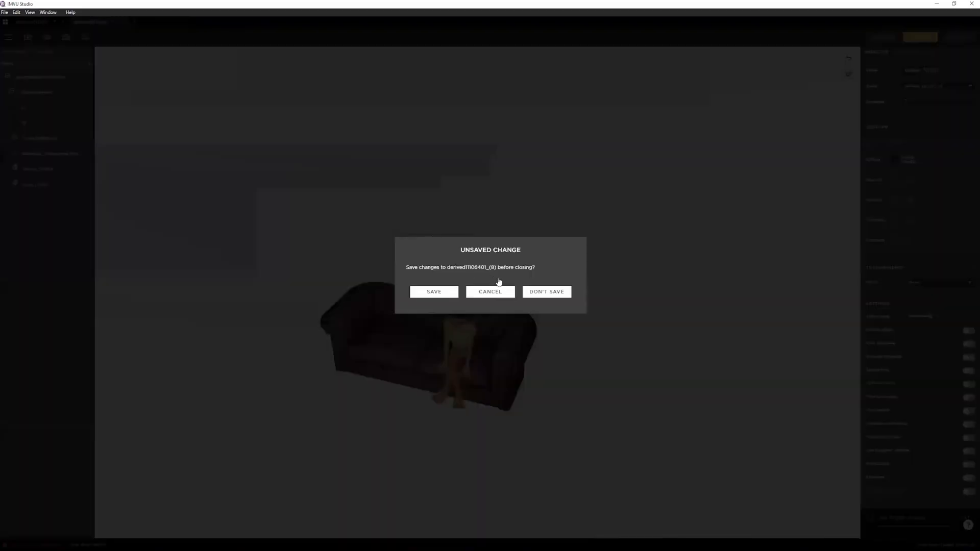
left_click(536, 291)
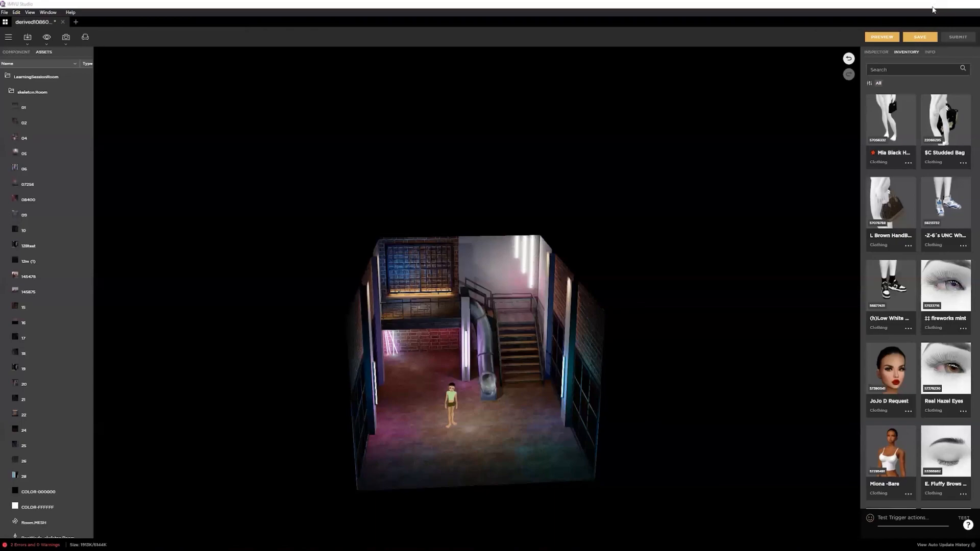
Step: Switch to Blender and quit the LearningSessionClothing file without saving its changes
left_click(943, 7)
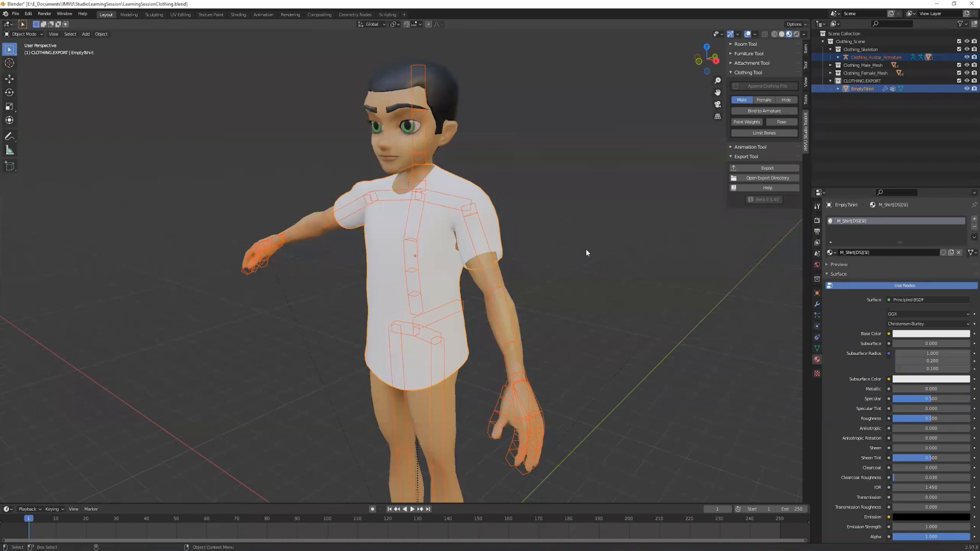
left_click(629, 194)
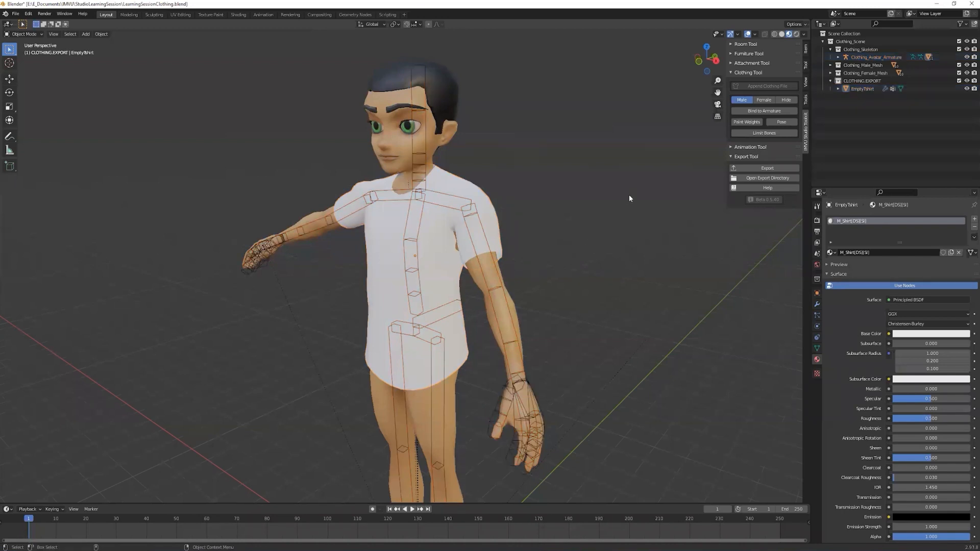
key("ctrl+q")
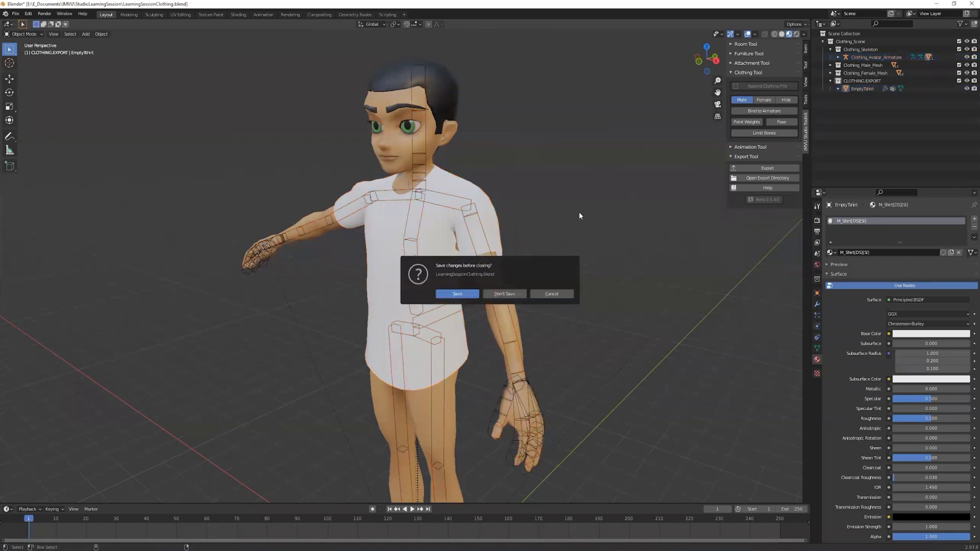
left_click(512, 294)
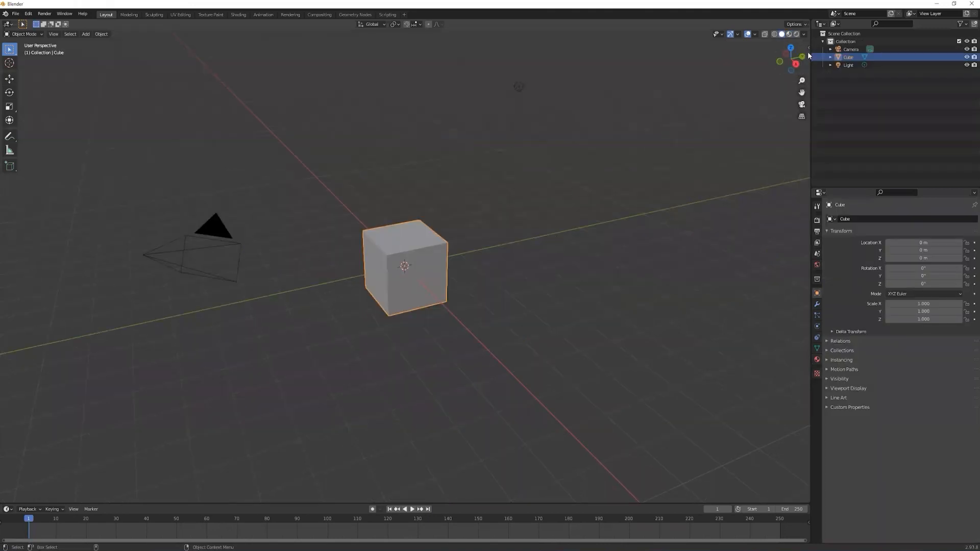
Step: In a fresh Blender scene, append the IMVU Studio Toolkit's animation file with its control rig
left_click(809, 50)
left_click(805, 129)
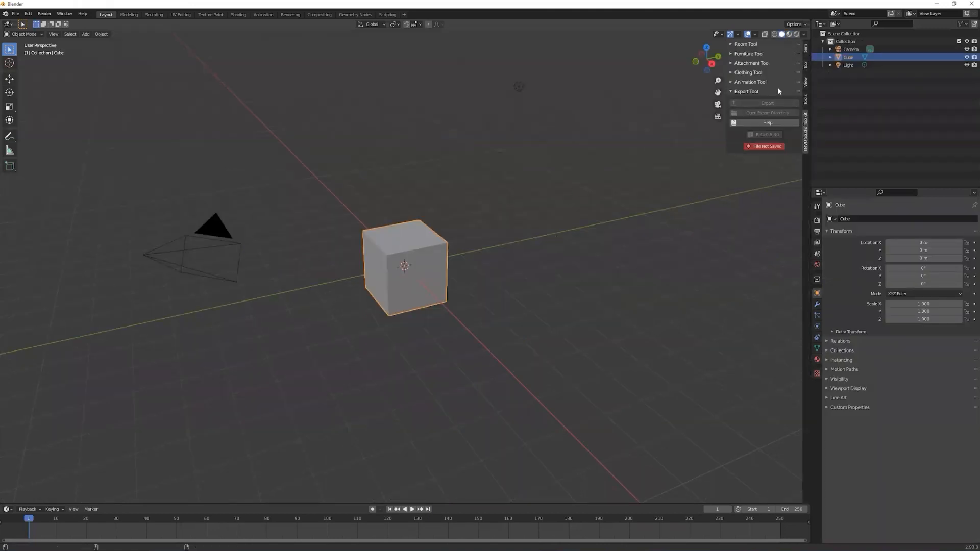
left_click(751, 82)
left_click(767, 96)
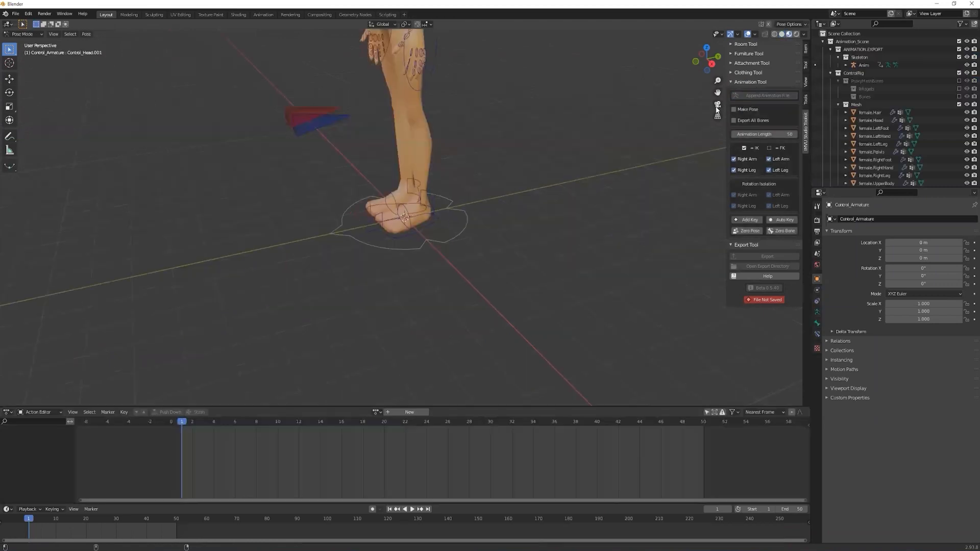
middle_click_drag(545, 144, 536, 222, "shift")
scroll(518, 188, "down", 1)
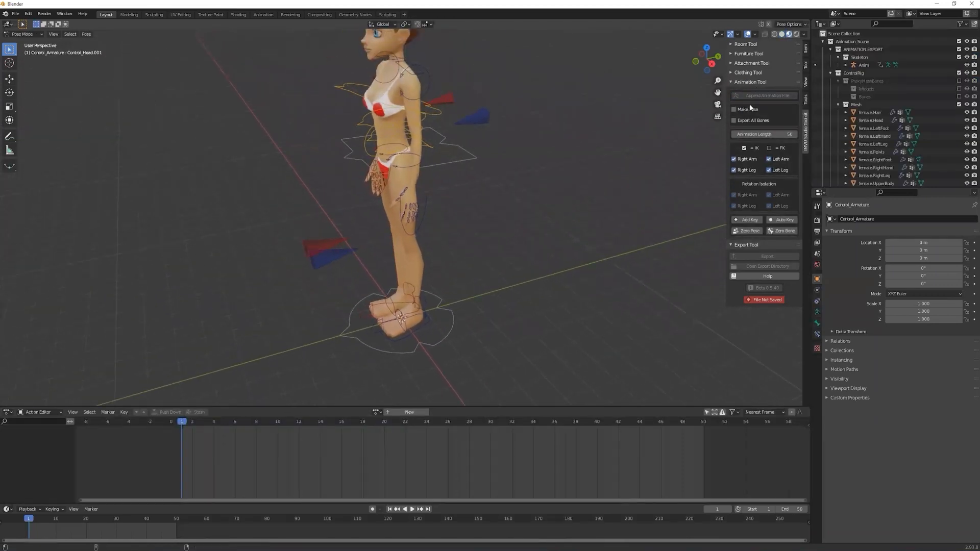
scroll(537, 130, "up", 3)
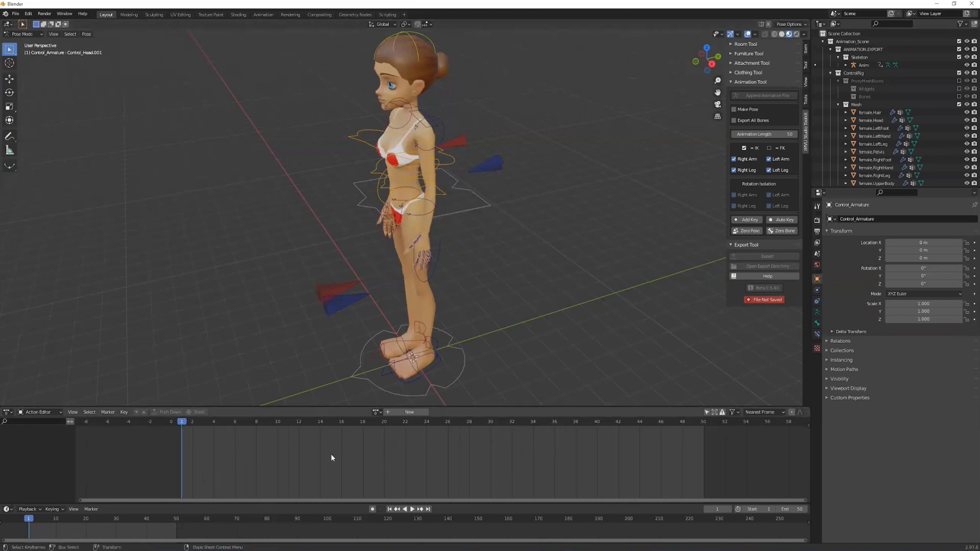
Step: Move the left hand's IK control upward and away from the body with the Move tool
middle_click_drag(546, 155, 559, 200, "ctrl")
middle_click_drag(551, 183, 545, 152, "ctrl")
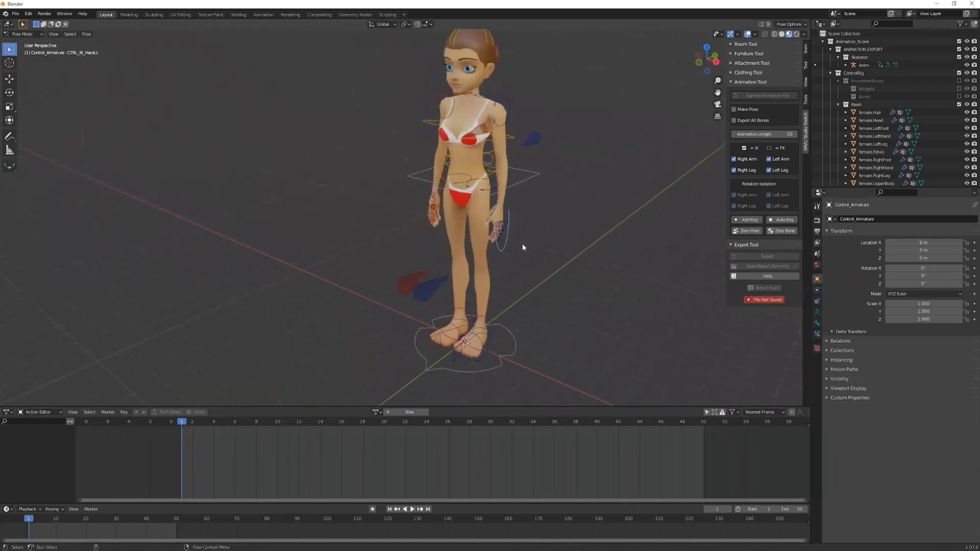
middle_click_drag(522, 232, 435, 232, "shift")
key("shift+space")
key("g")
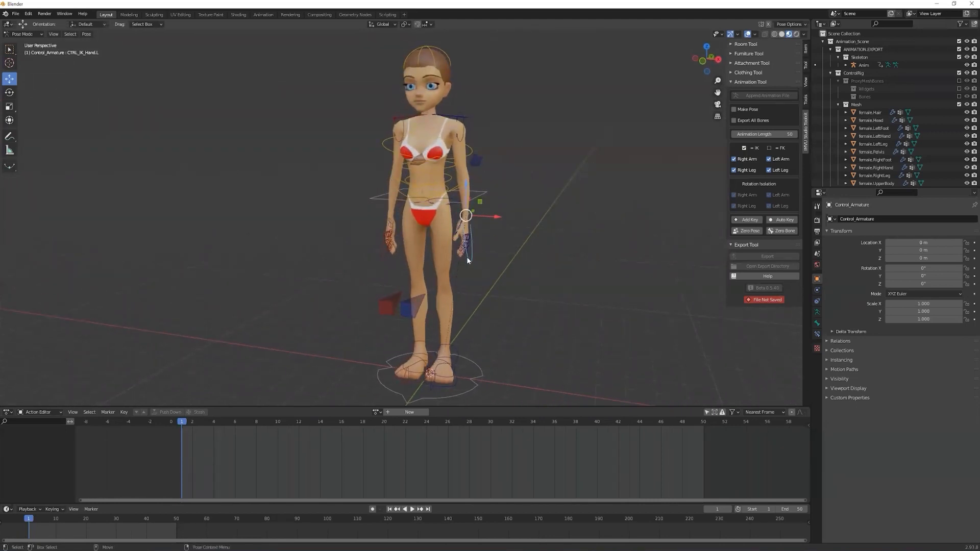
left_click_drag(483, 201, 496, 171)
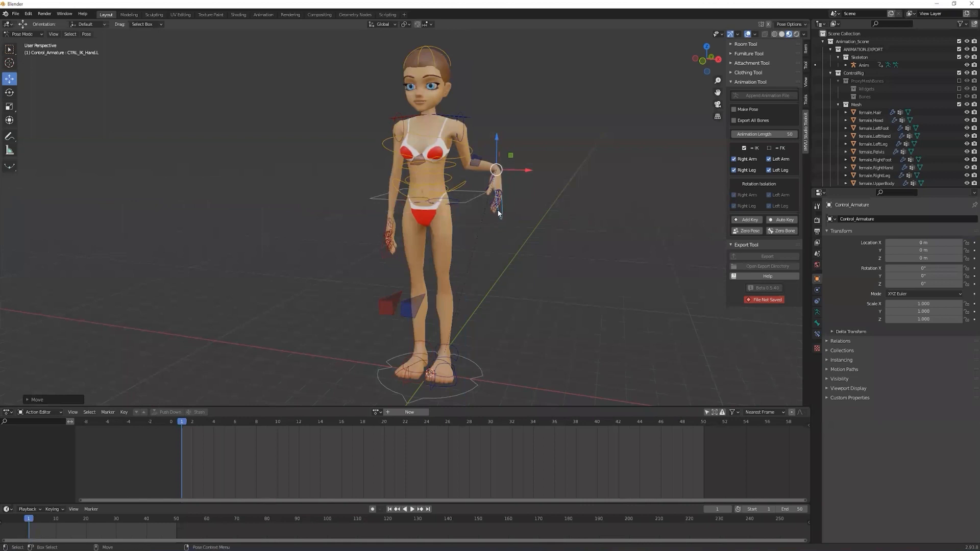
Step: Raise the left foot's IK control and swing the left knee outward with its pole control
left_click(451, 383)
left_click_drag(455, 365, 486, 305)
left_click(475, 212)
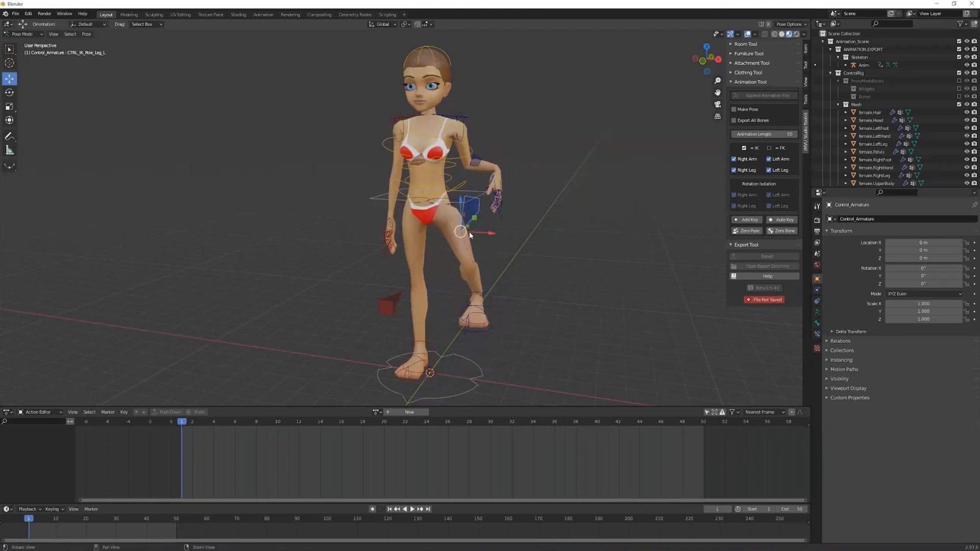
middle_click_drag(470, 231, 453, 235)
left_click_drag(454, 235, 488, 248)
Step: Move the left arm's pole control up and outward to redirect the elbow
left_click(477, 162)
left_click_drag(476, 163, 509, 137)
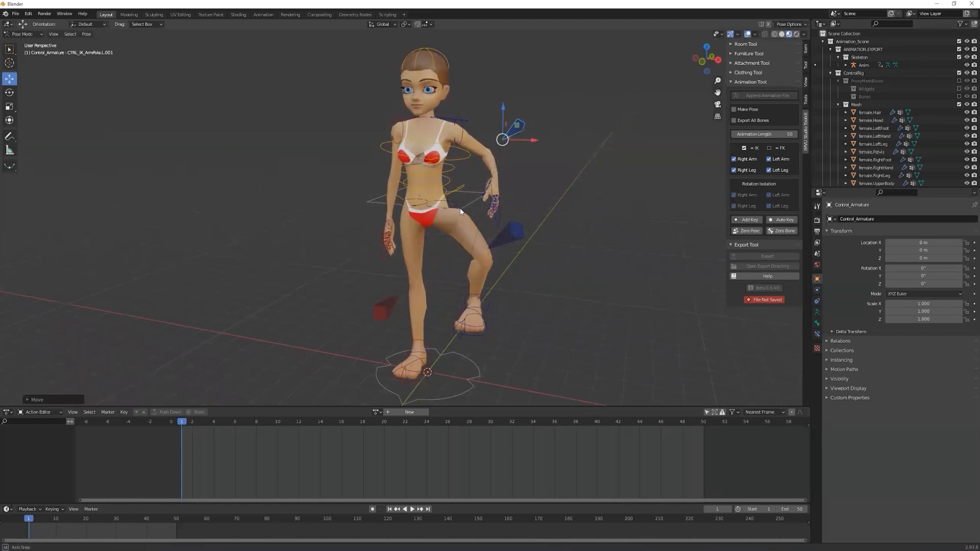
middle_click_drag(462, 186, 457, 259)
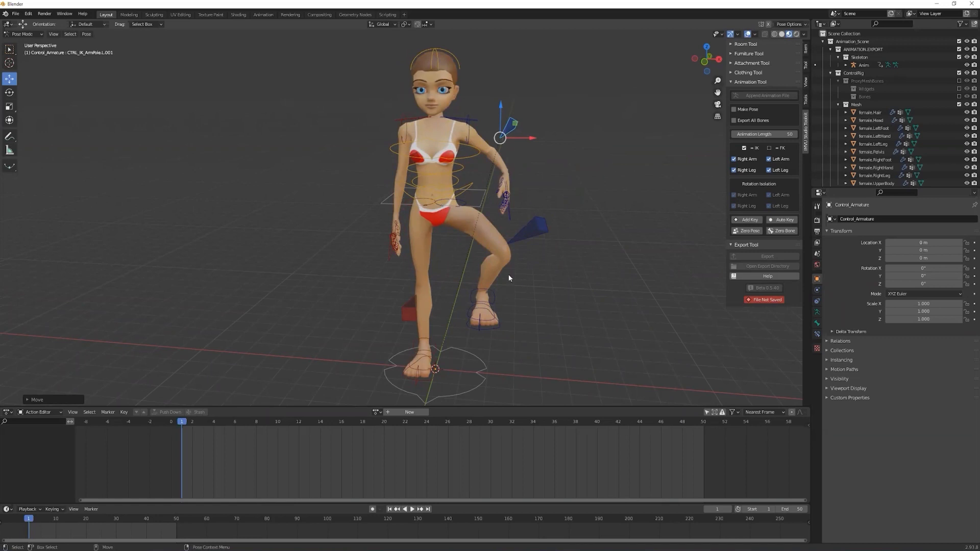
Step: Switch the right arm from IK to FK and rotate its shoulder control to lift the arm sideways
left_click(735, 160)
left_click(508, 203)
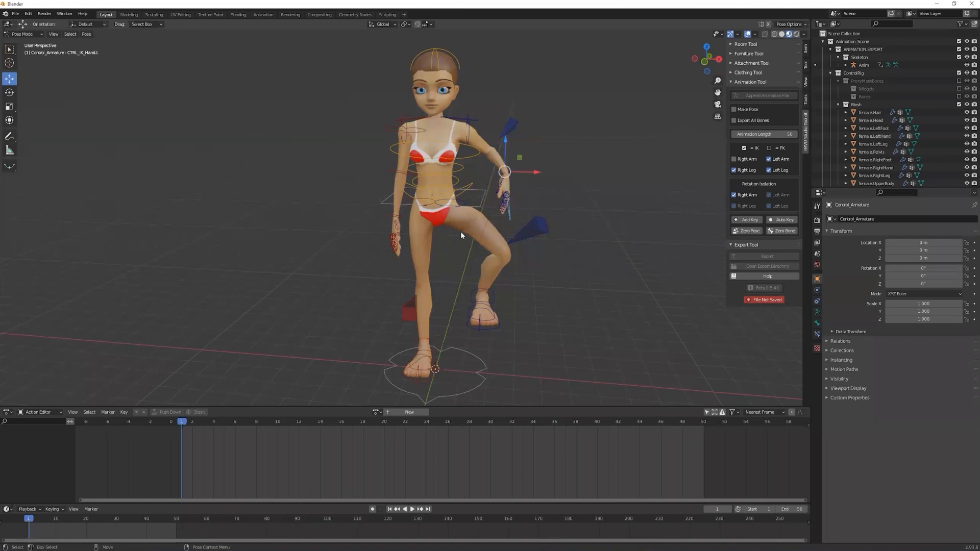
left_click(397, 258)
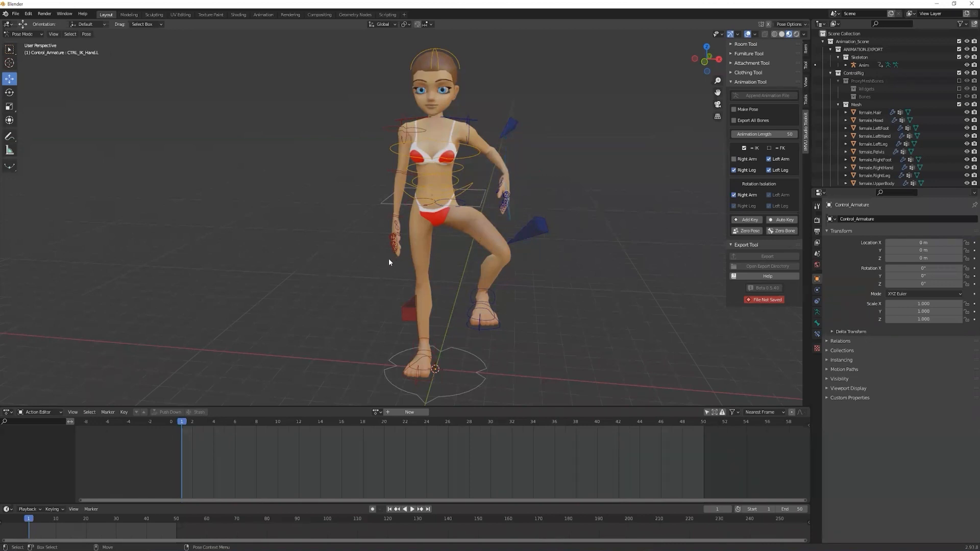
left_click(390, 130)
key("r")
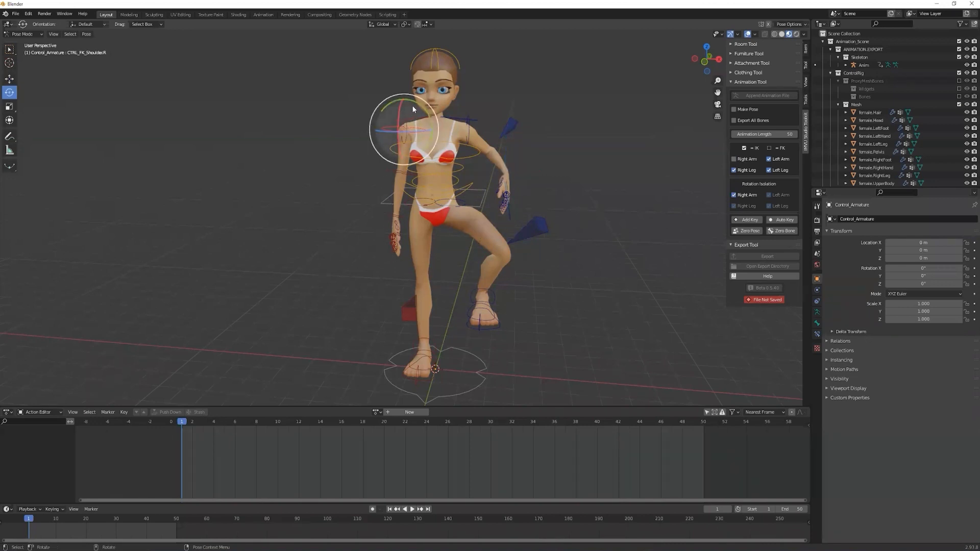
left_click_drag(416, 101, 432, 123)
Step: Set the transform orientation to Local and rotate the right elbow's FK control to bend the forearm
left_click(382, 167)
left_click(381, 24)
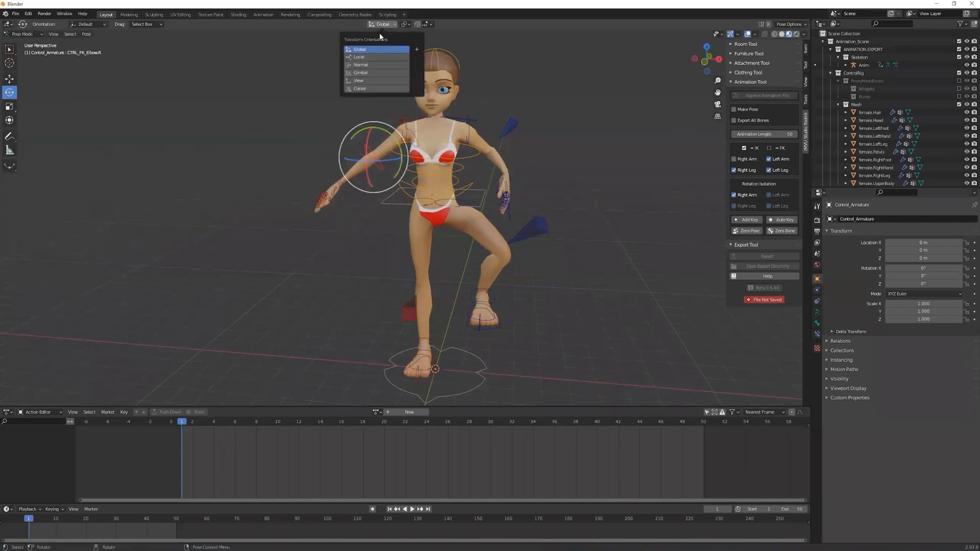
left_click(372, 54)
scroll(383, 132, "down", 2)
scroll(383, 132, "up", 3)
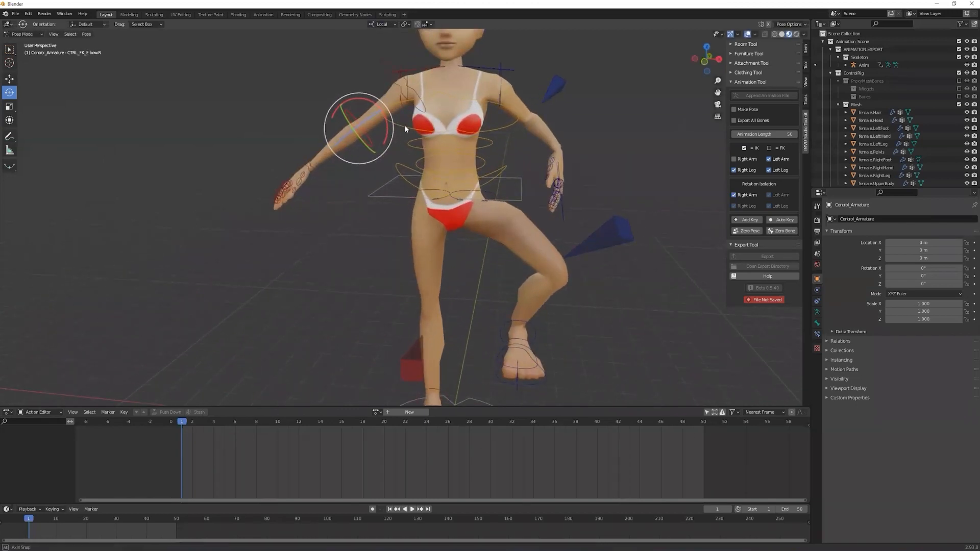
middle_click_drag(388, 131, 440, 135)
left_click_drag(411, 149, 412, 180)
Step: Undo the last change and rotate the right hand's FK control
left_click(430, 165)
key("ctrl+z")
middle_click_drag(412, 179, 498, 166)
left_click_drag(511, 126, 513, 135)
Step: Switch the right arm back to IK and move its hand control up and out beside the hip
middle_click_drag(518, 169, 765, 144)
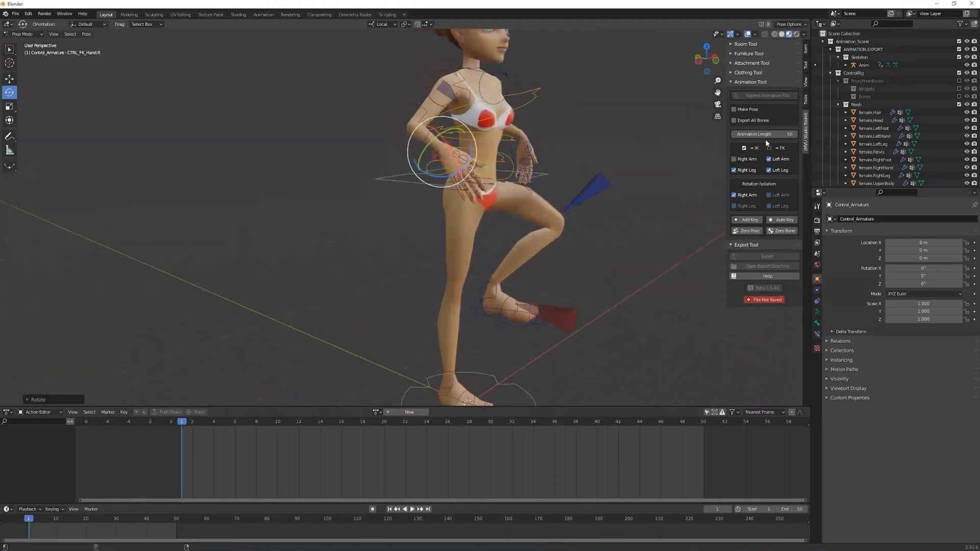
left_click(742, 158)
left_click(428, 273)
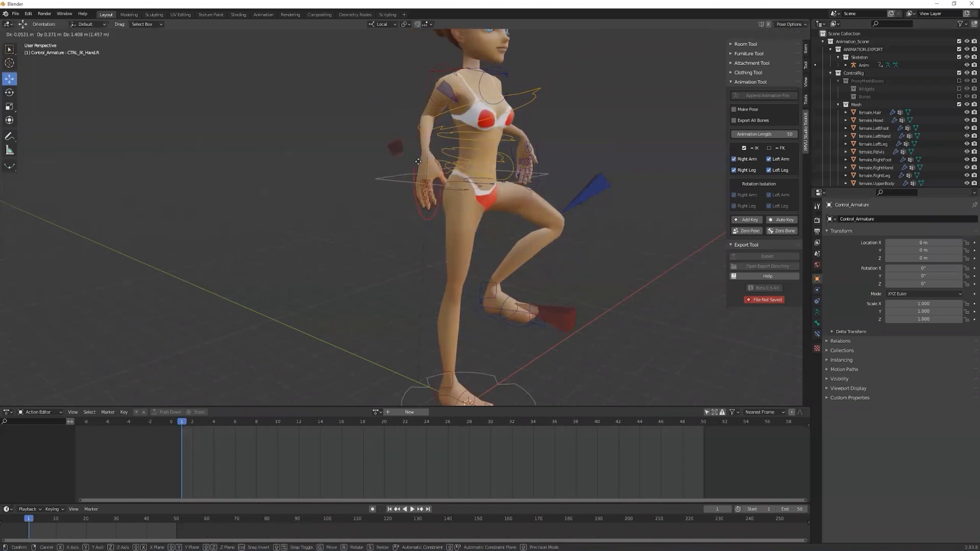
left_click(405, 137)
middle_click_drag(552, 185, 693, 158)
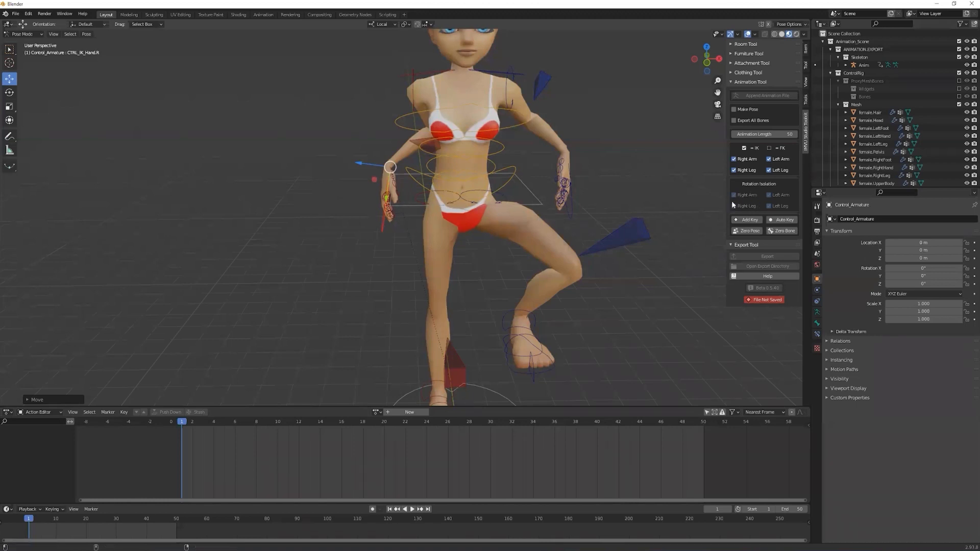
Step: Reset the whole control rig with Zero Pose
left_click(741, 232)
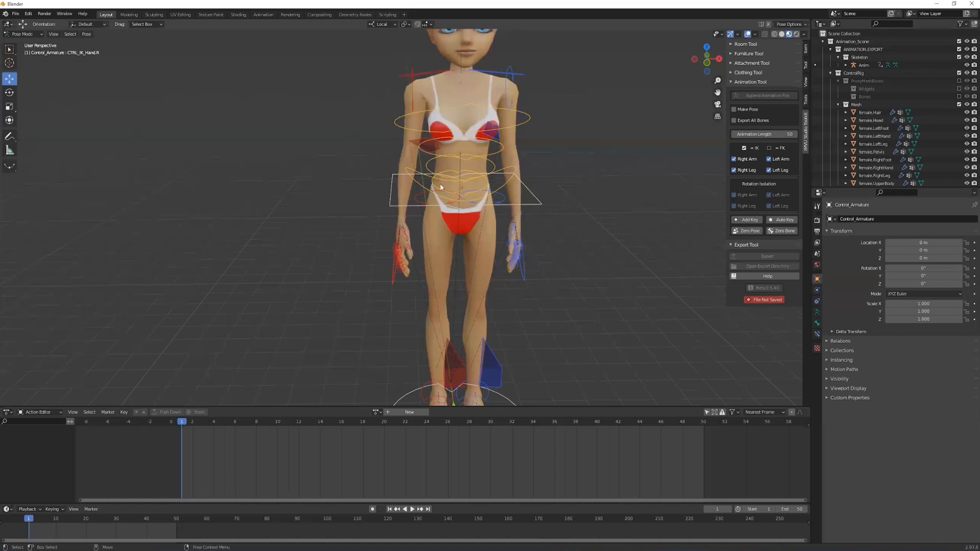
Step: Switch the right and left arms from IK to FK and reset the control rig with Zero Pose
scroll(587, 168, "up", 3)
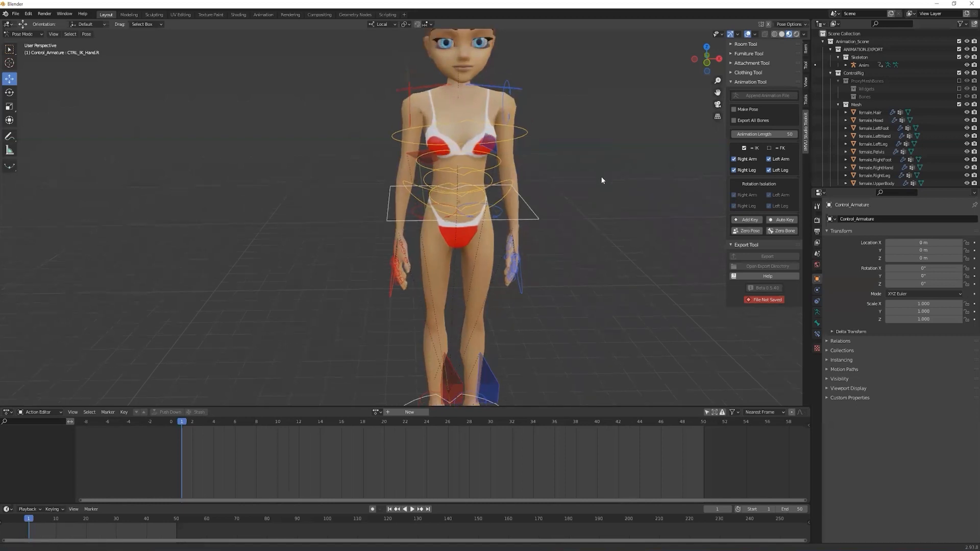
left_click(733, 159)
left_click(769, 159)
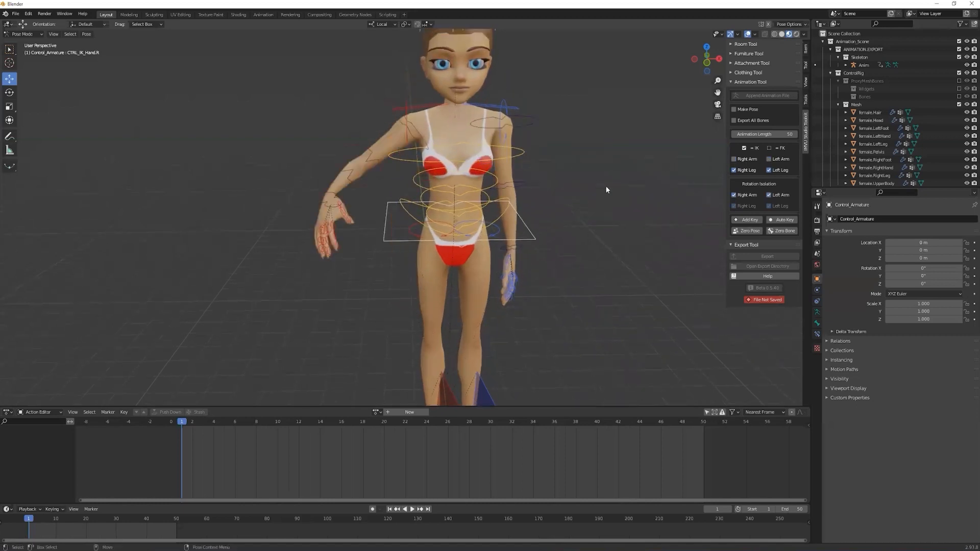
left_click(749, 232)
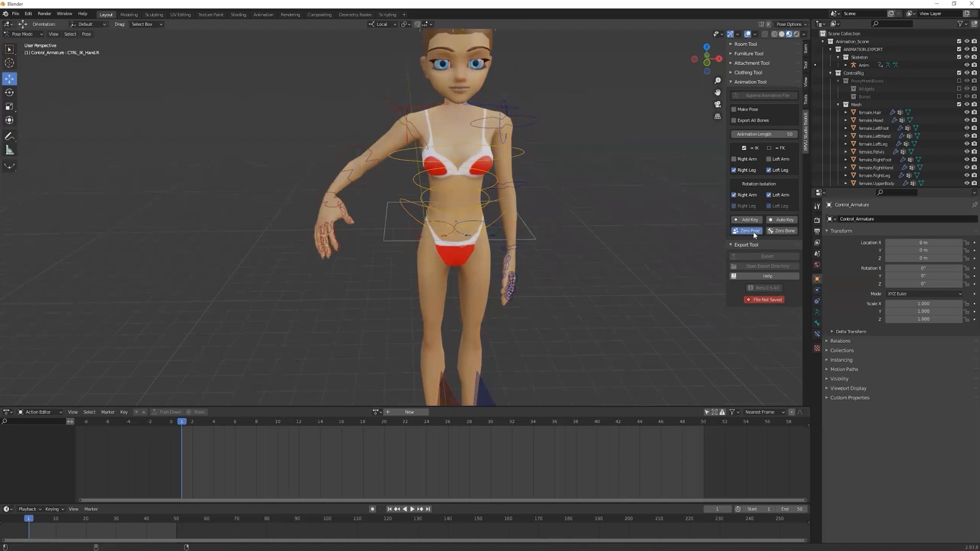
Step: Turn off rotation isolation for the right arm and rotate the chest-level torso FK control to compare how the two arms follow
left_click(735, 195)
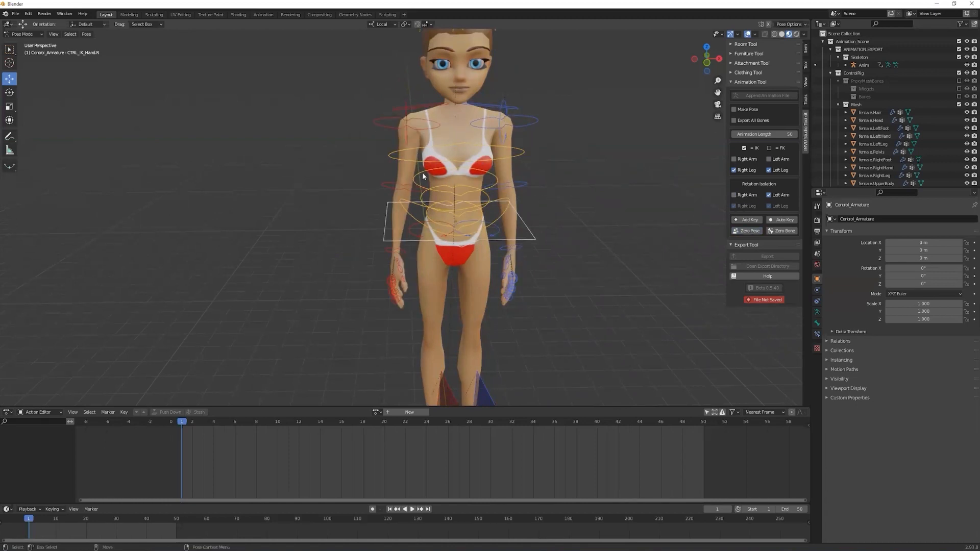
left_click(384, 126)
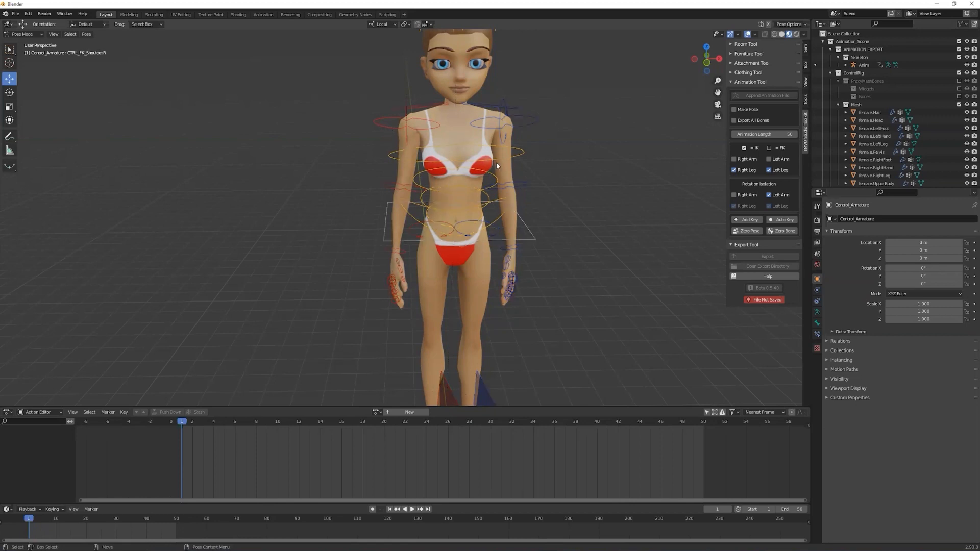
left_click(492, 178)
key("e")
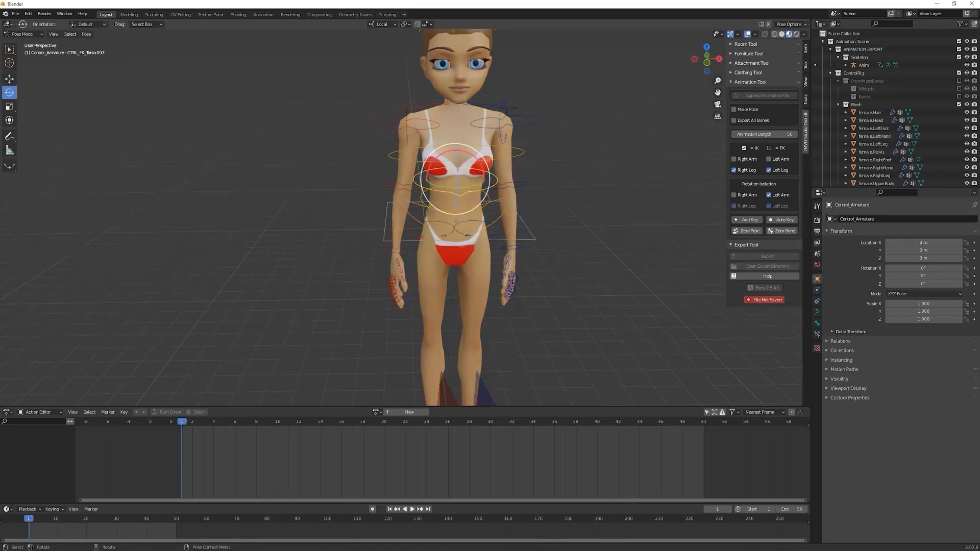
left_click_drag(482, 168, 447, 153)
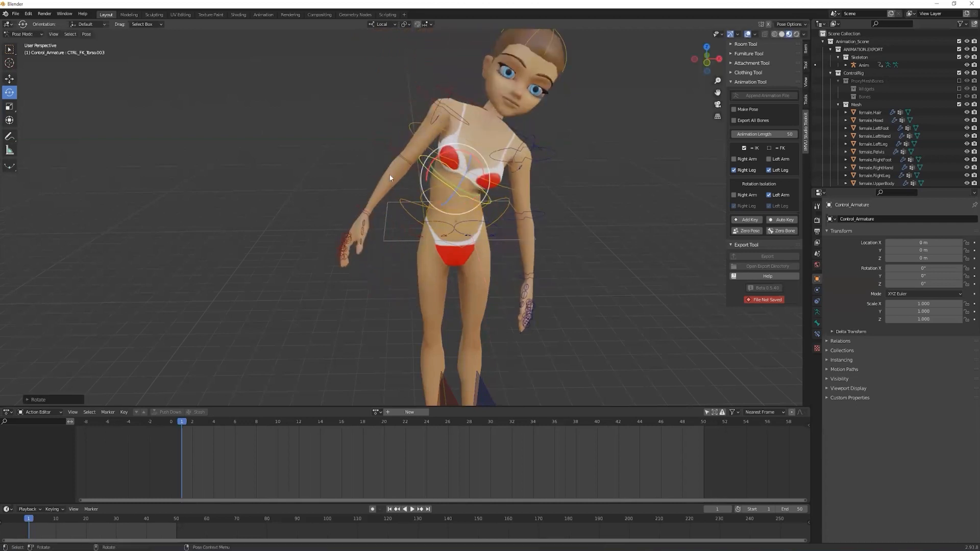
left_click_drag(487, 176, 431, 163)
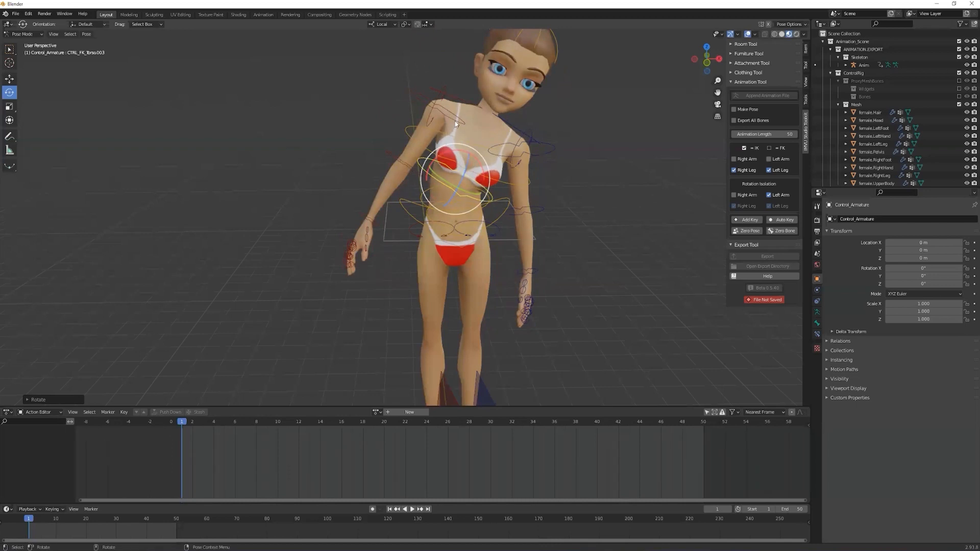
mouse_move(473, 146)
left_mouse_down()
mouse_move(467, 157)
mouse_move(477, 161)
mouse_move(444, 150)
mouse_move(478, 162)
mouse_move(464, 148)
left_mouse_up()
key("Escape")
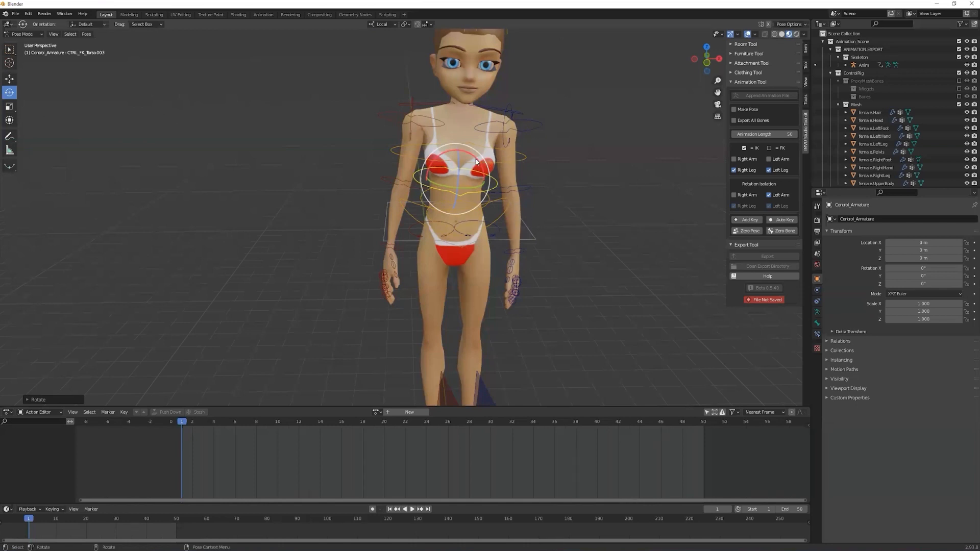
left_click_drag(462, 150, 525, 190)
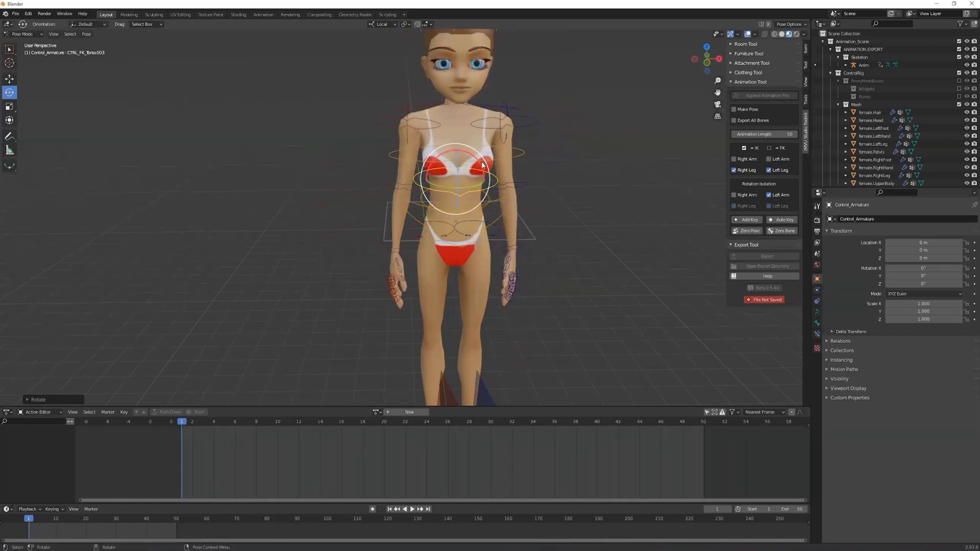
left_click_drag(483, 163, 481, 159)
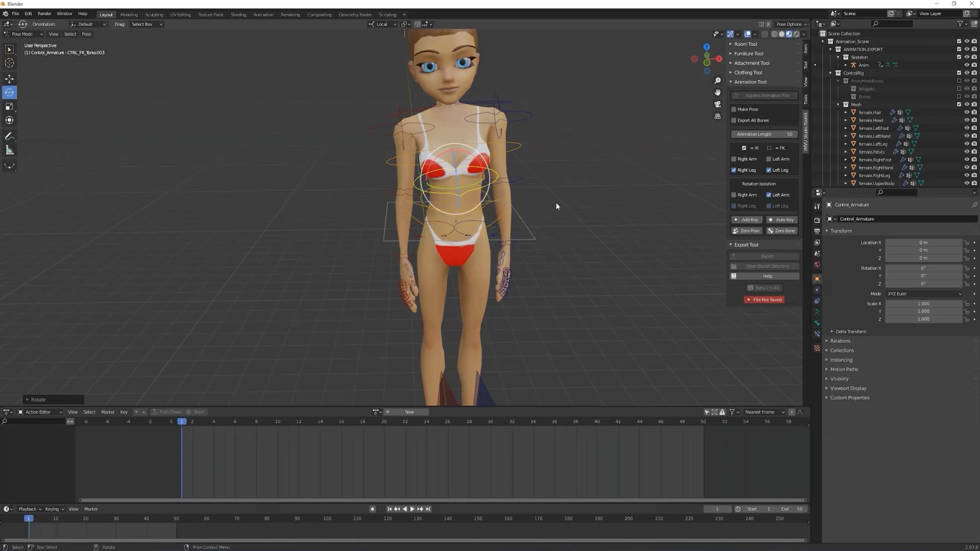
Step: Reset the rig with Zero Pose and switch both arms back to IK
left_click(748, 230)
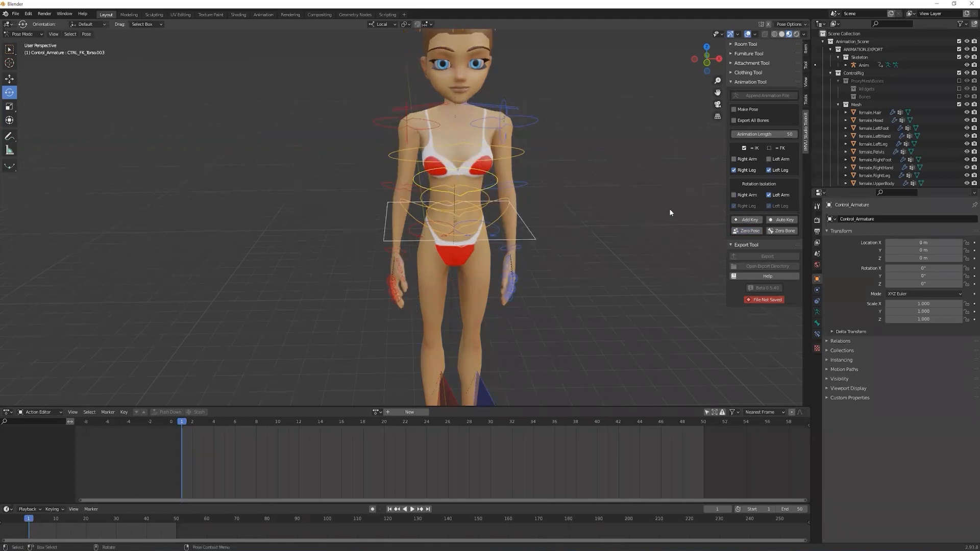
left_click(769, 159)
left_click(750, 159)
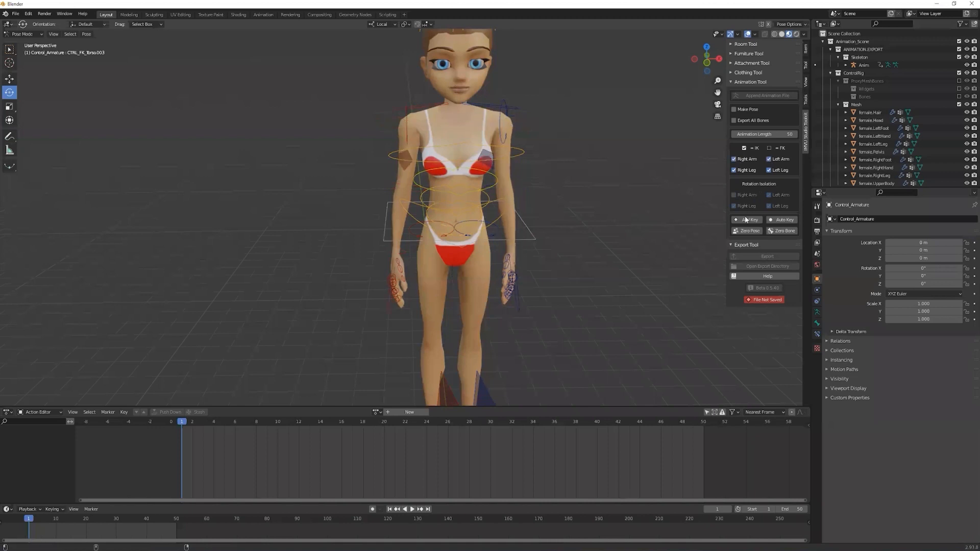
left_click(749, 230)
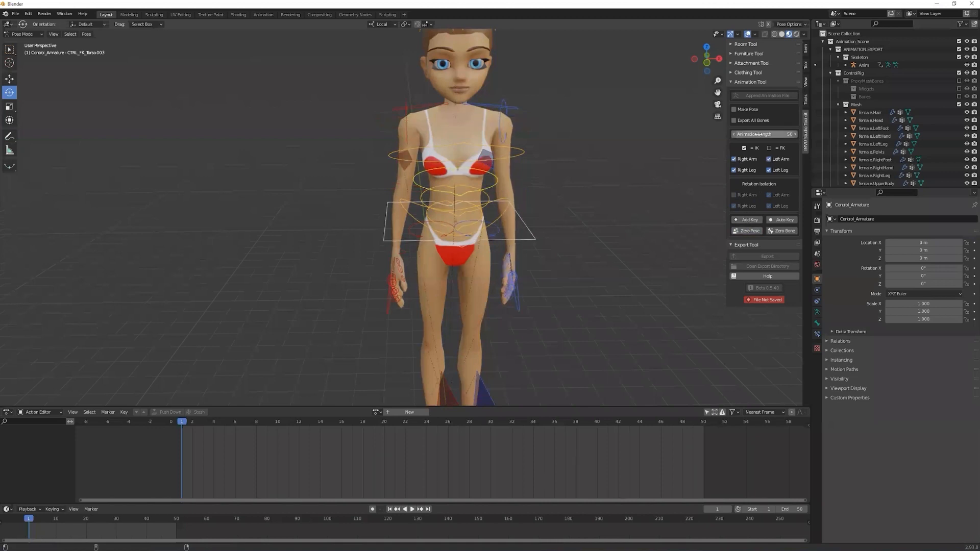
Step: Set the animation length to 45 frames and add a key for the left hand's IK control at frame 1
mouse_move(756, 133)
left_mouse_down()
mouse_move(716, 134)
mouse_move(776, 134)
mouse_move(739, 134)
mouse_move(768, 133)
left_mouse_up()
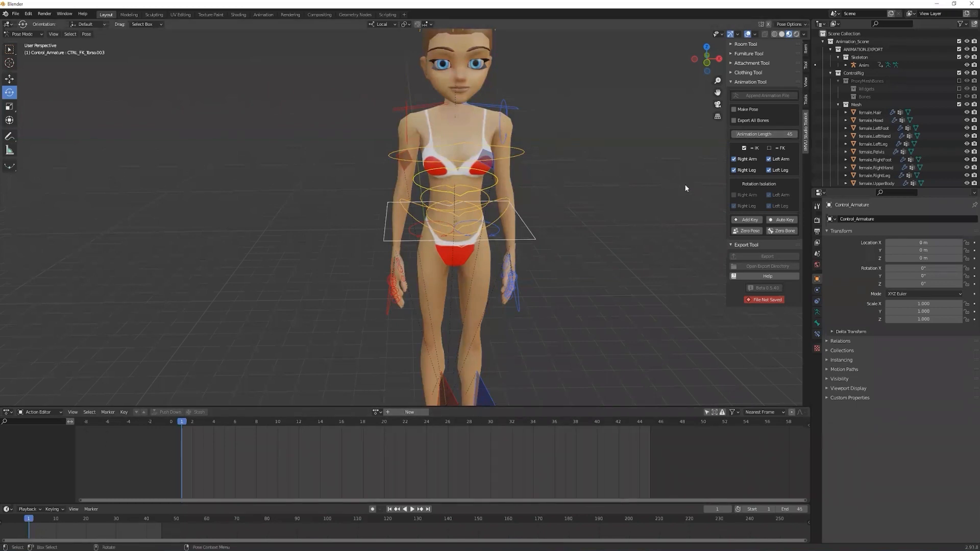
left_click(747, 220)
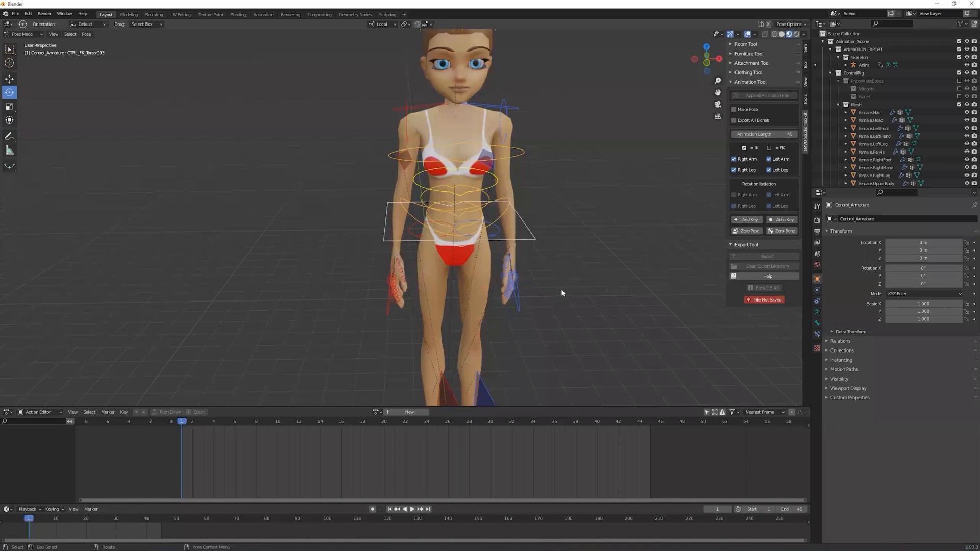
left_click(519, 307)
middle_click_drag(531, 317, 511, 273)
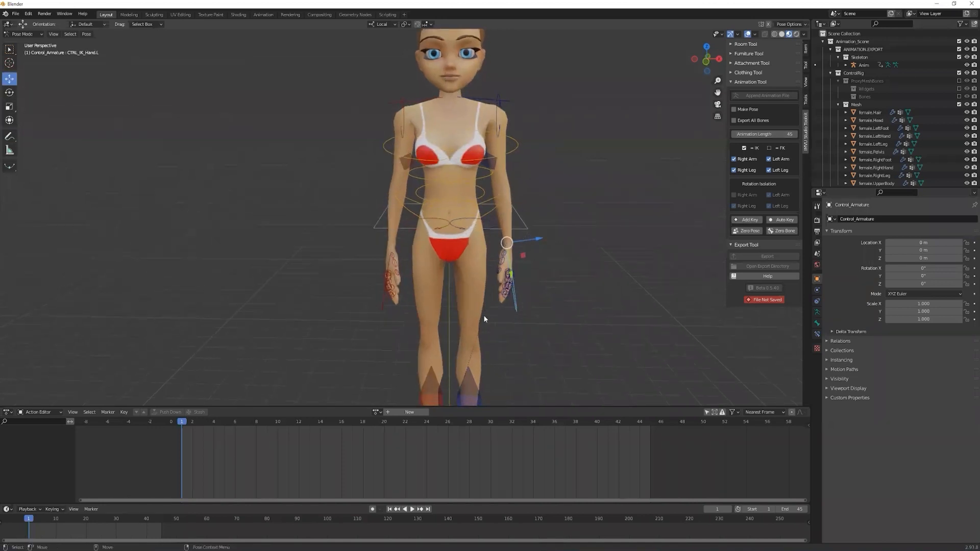
left_click(747, 219)
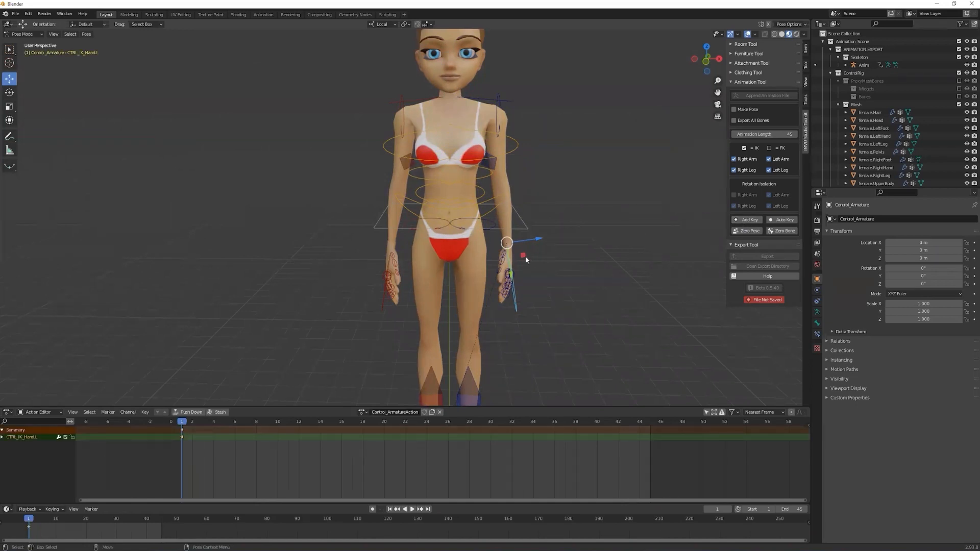
key("g")
left_click(616, 169)
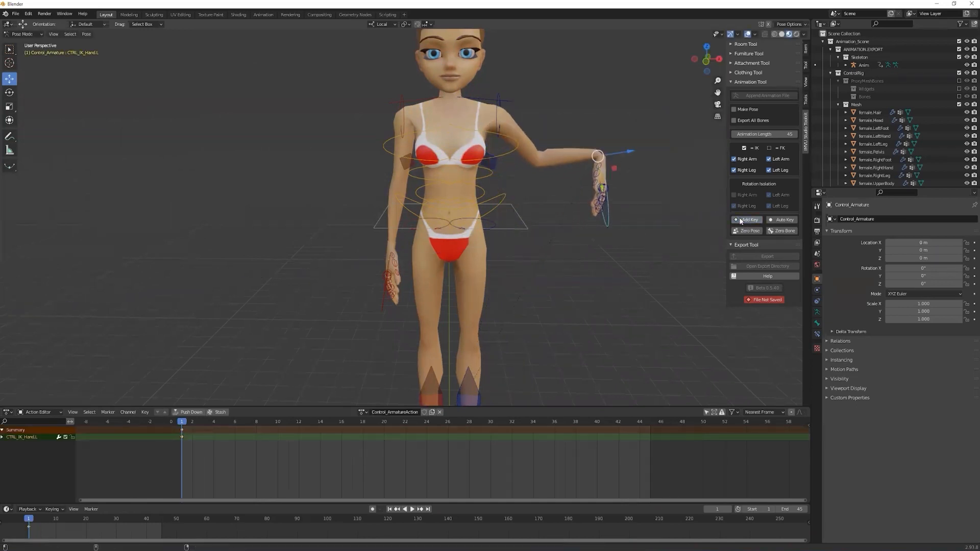
key("ctrl+z")
key("ctrl+z")
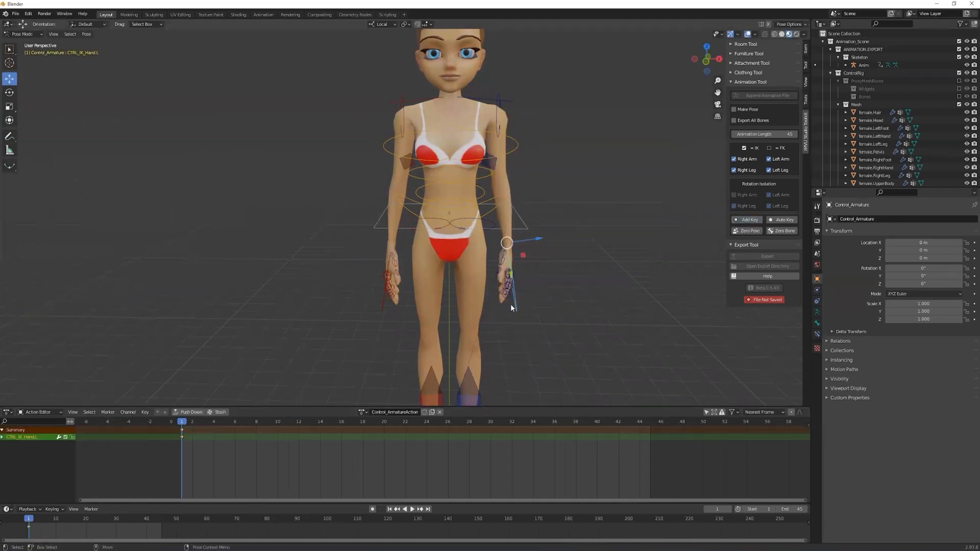
Step: At frame 10, move the left hand's IK control up and outward, key it, and preview the motion
left_click_drag(197, 422, 278, 421)
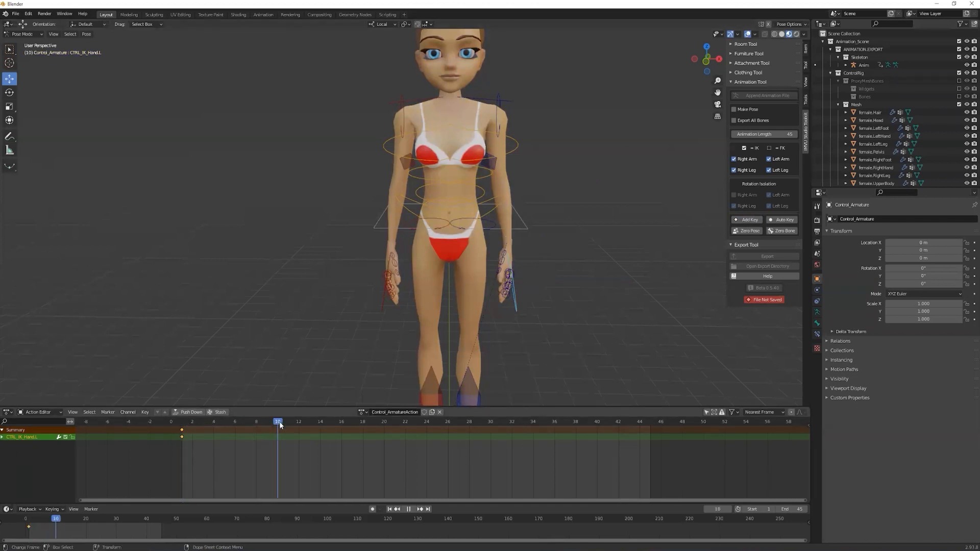
key("g")
left_click_drag(550, 235, 591, 183)
left_click(746, 219)
key("space")
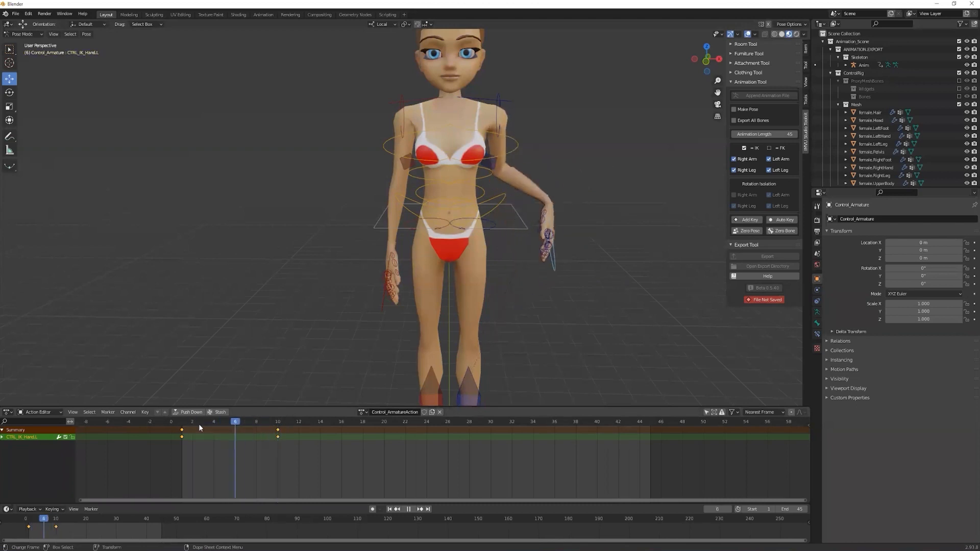
key("space")
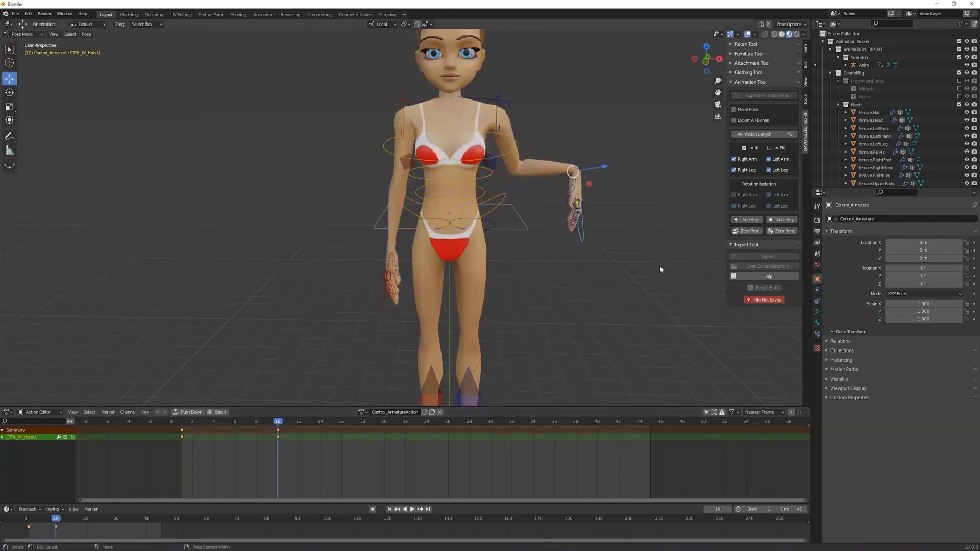
Step: Turn on Auto Key and lower the left hand's IK control toward the hip at frame 20
left_click(783, 219)
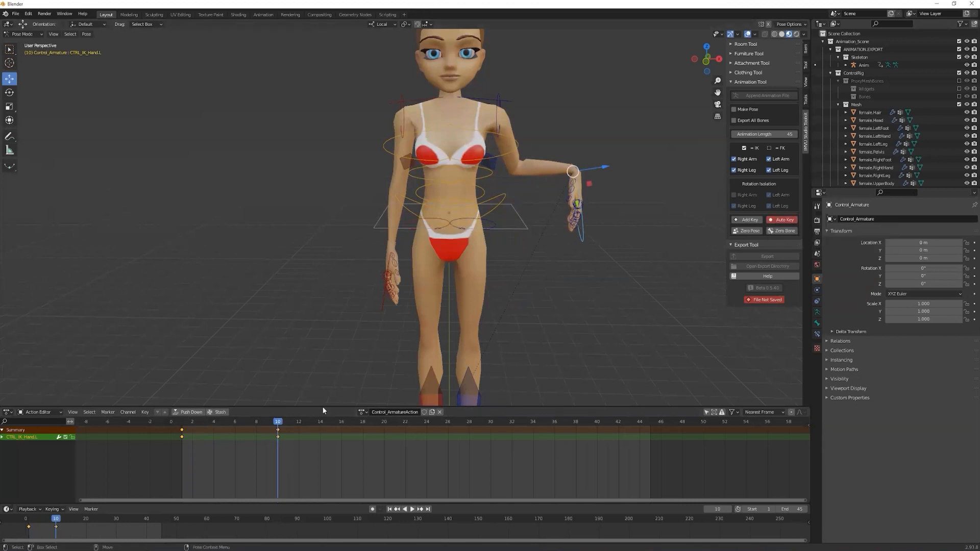
left_click_drag(279, 425, 383, 422)
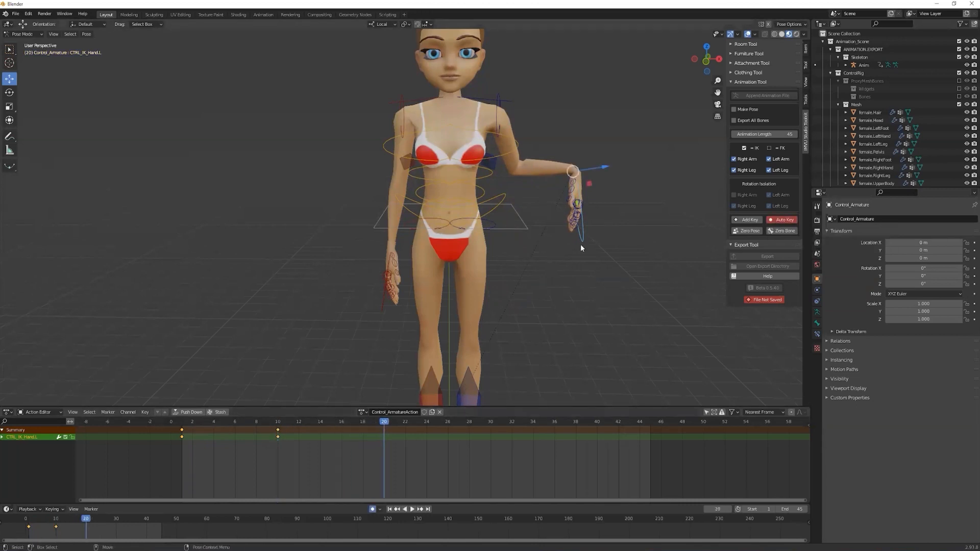
middle_click_drag(581, 244, 584, 191)
key("g")
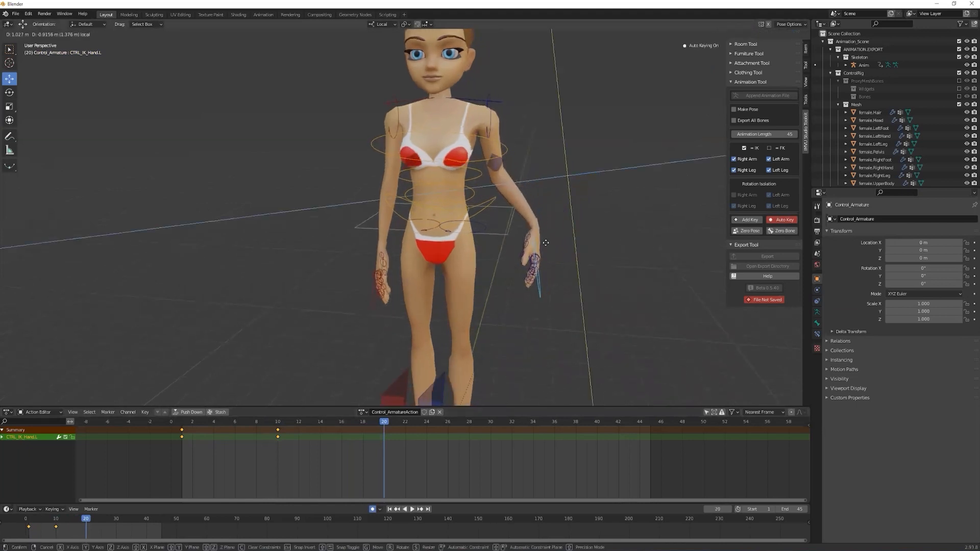
left_click(535, 247)
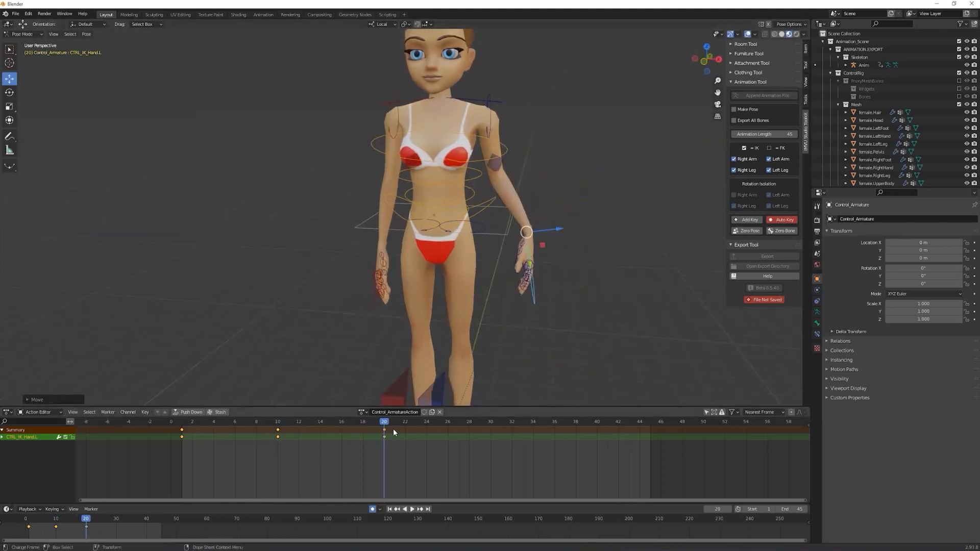
mouse_move(384, 425)
left_mouse_down()
mouse_move(197, 421)
mouse_move(385, 431)
left_mouse_up()
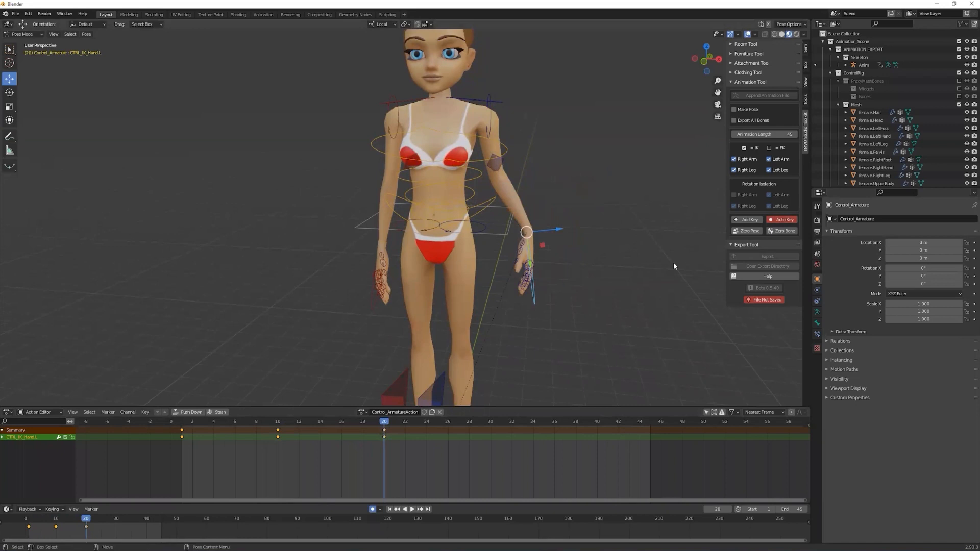
Step: At frame 30, return the left hand's IK control to its rest position with Zero Bone
left_click_drag(449, 421, 490, 421)
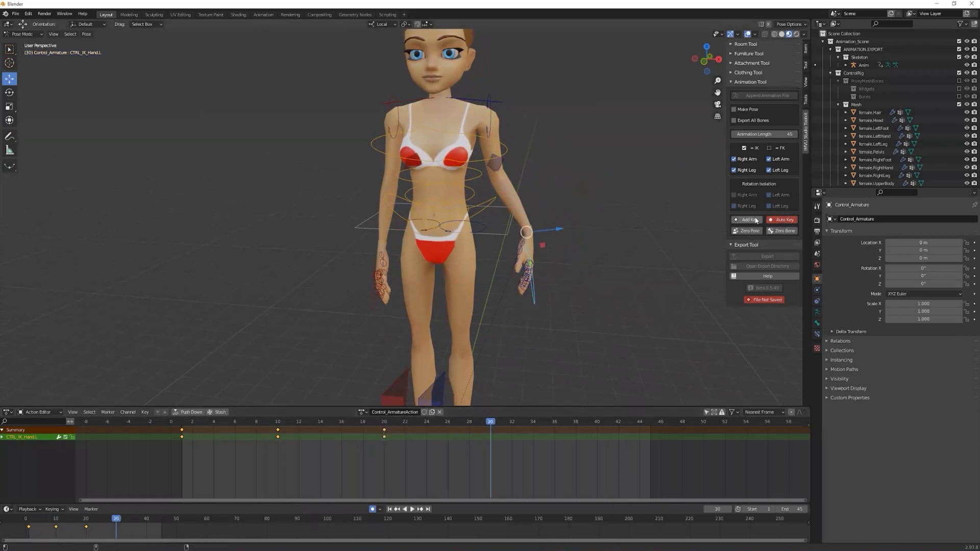
left_click(781, 232)
mouse_move(495, 423)
left_mouse_down()
mouse_move(404, 421)
mouse_move(492, 430)
left_mouse_up()
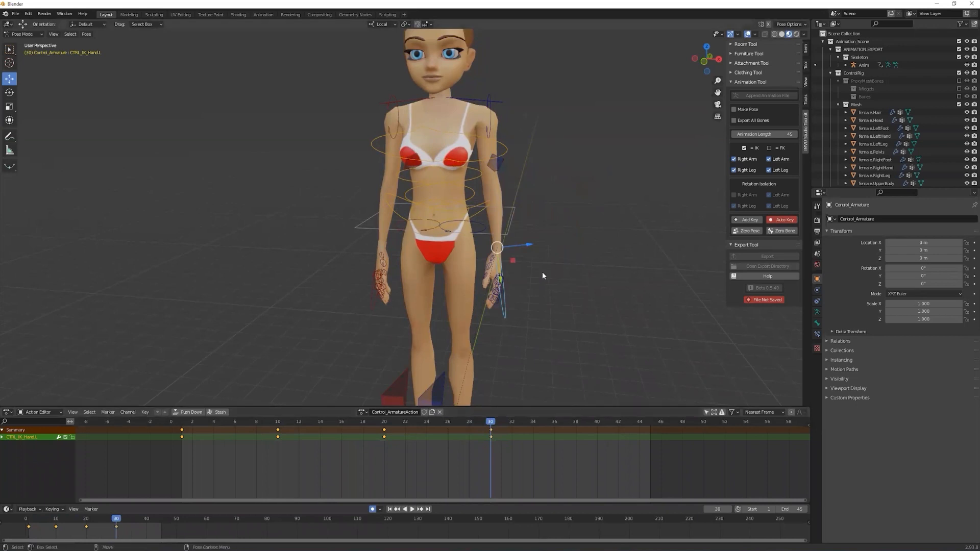
left_click(558, 281)
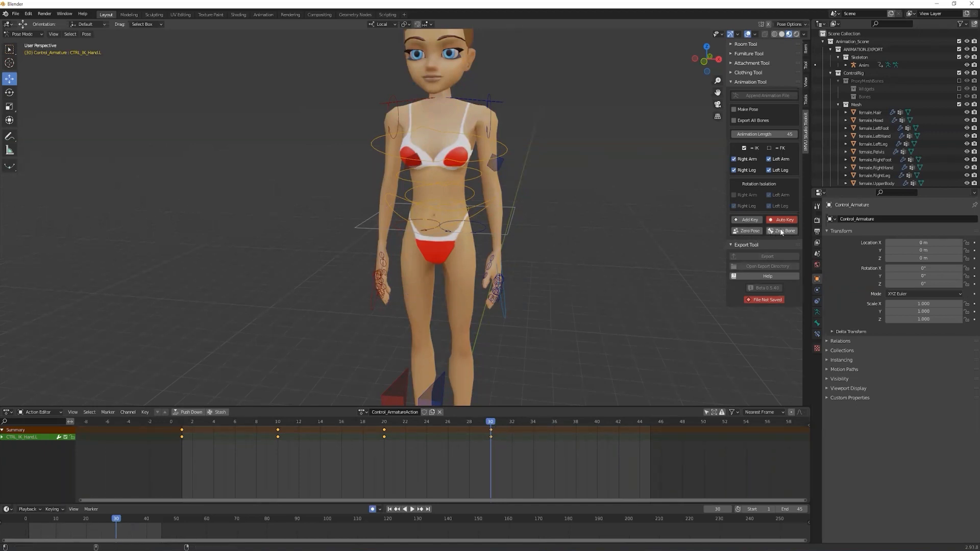
Step: Pose frame 30 by moving both hand IK controls up and outward and tilting the chest-level torso control sideways
left_click(499, 310)
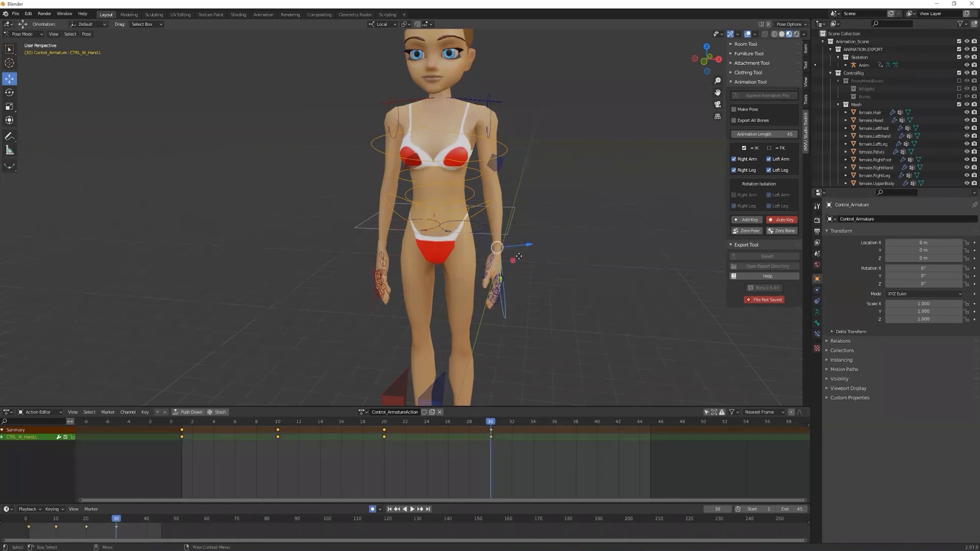
left_click_drag(518, 256, 579, 188)
left_click(480, 180)
key("r")
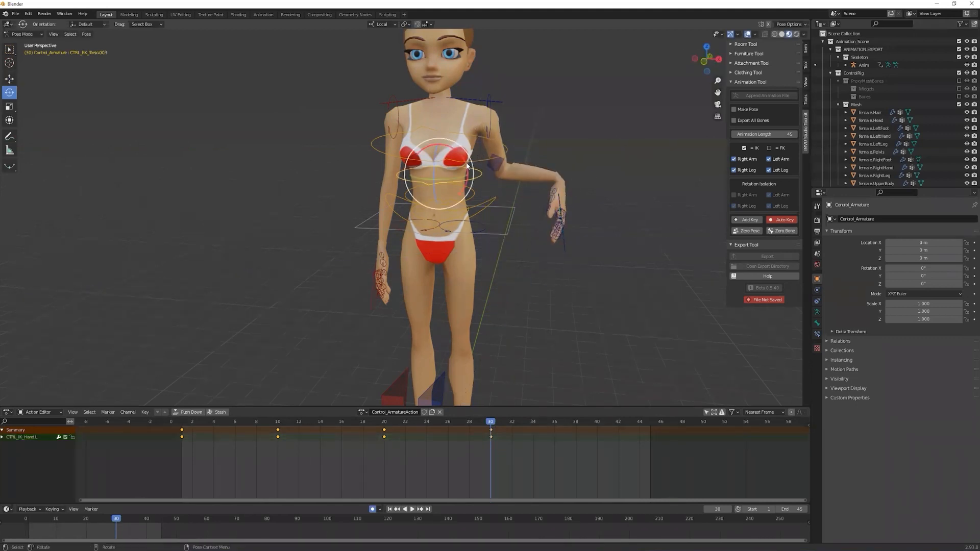
left_click_drag(467, 163, 471, 187)
left_click(379, 285)
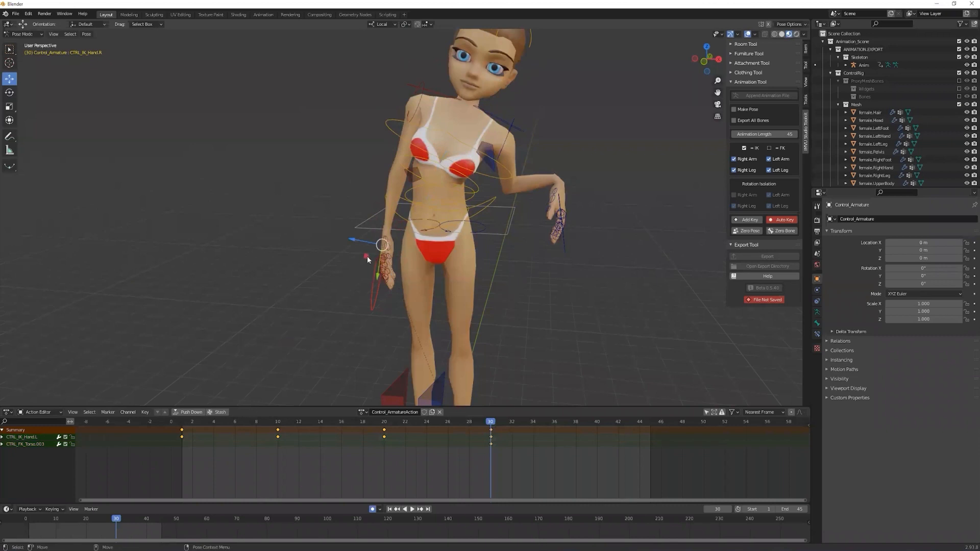
left_click_drag(367, 244, 314, 156)
Step: At frame 30, rotate the head control so the head turns and tilts to the side
left_click(533, 42)
middle_click_drag(555, 60, 555, 125, "shift")
key("r")
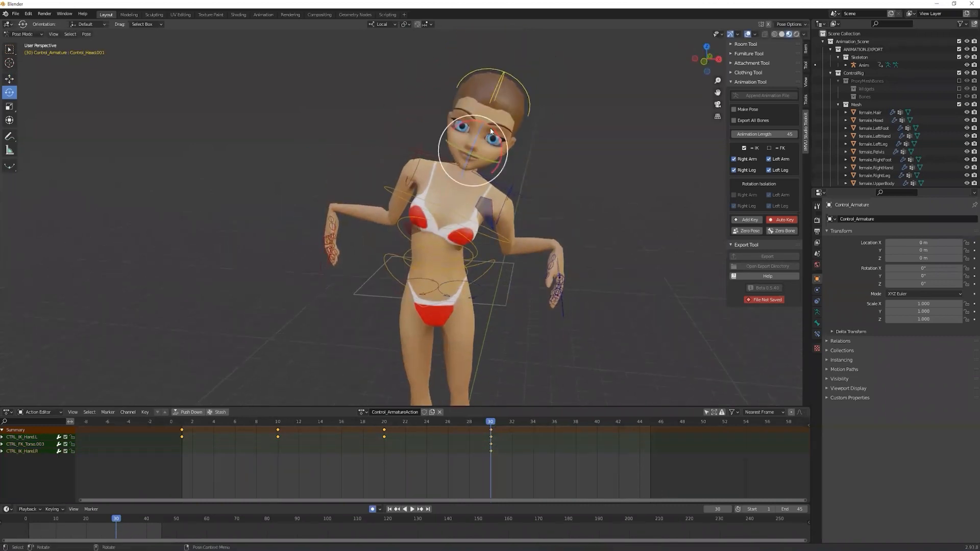
left_click_drag(485, 152, 577, 182)
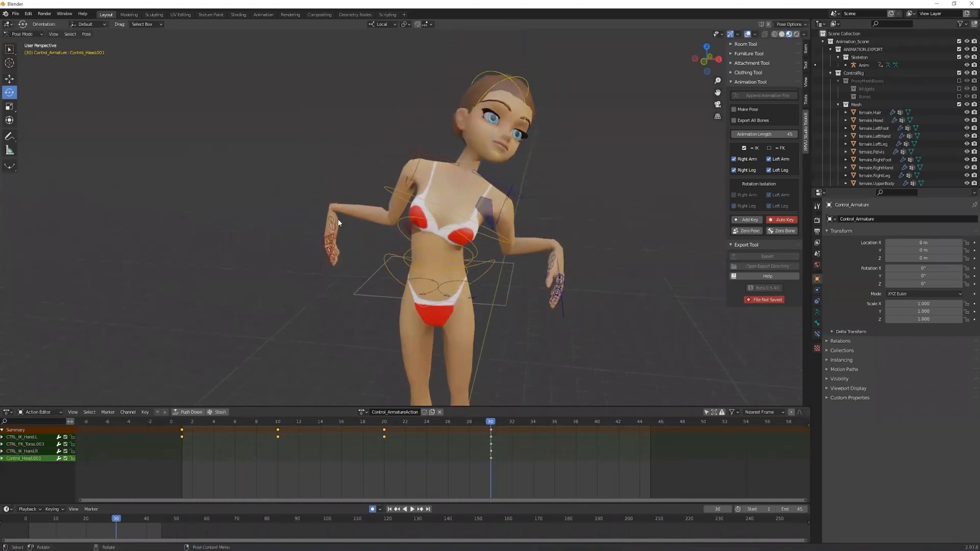
Step: Reset both hand IK controls with Zero Bone, and return the whole rig to rest with Zero Pose
left_click(323, 270)
left_click(562, 331)
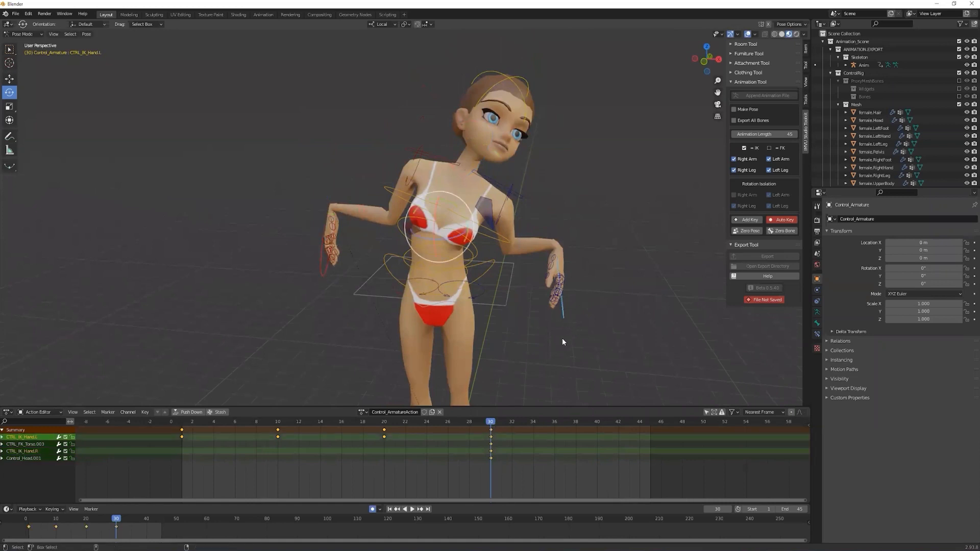
left_click(780, 230)
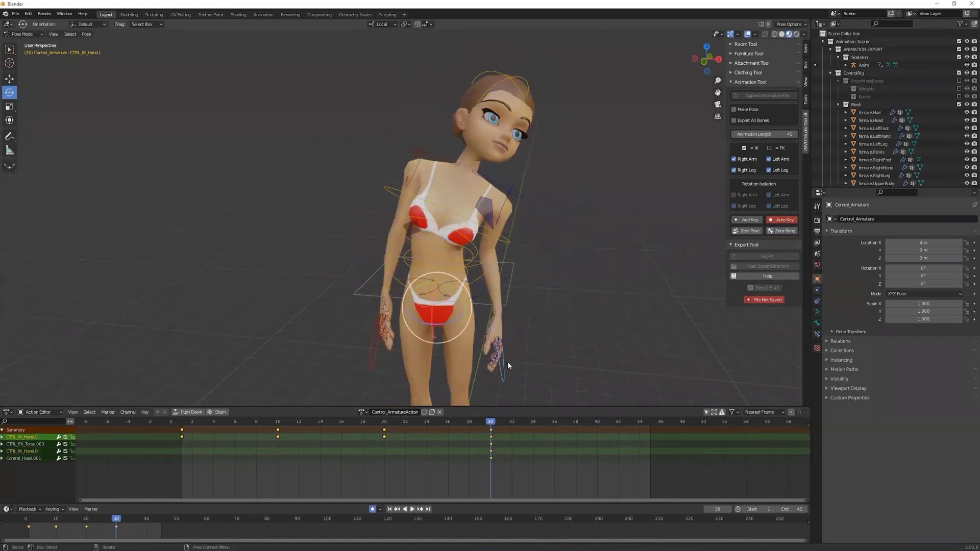
left_click(745, 231)
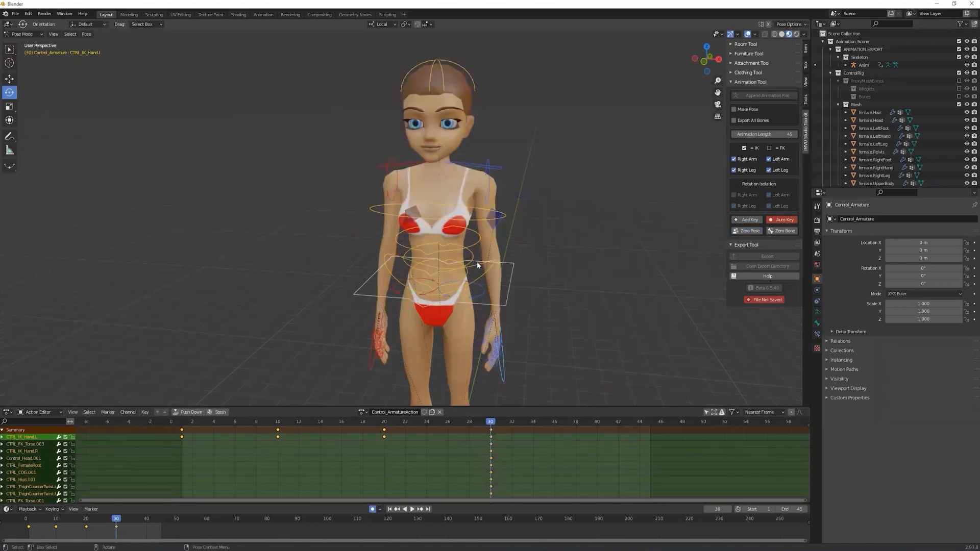
left_click(562, 336)
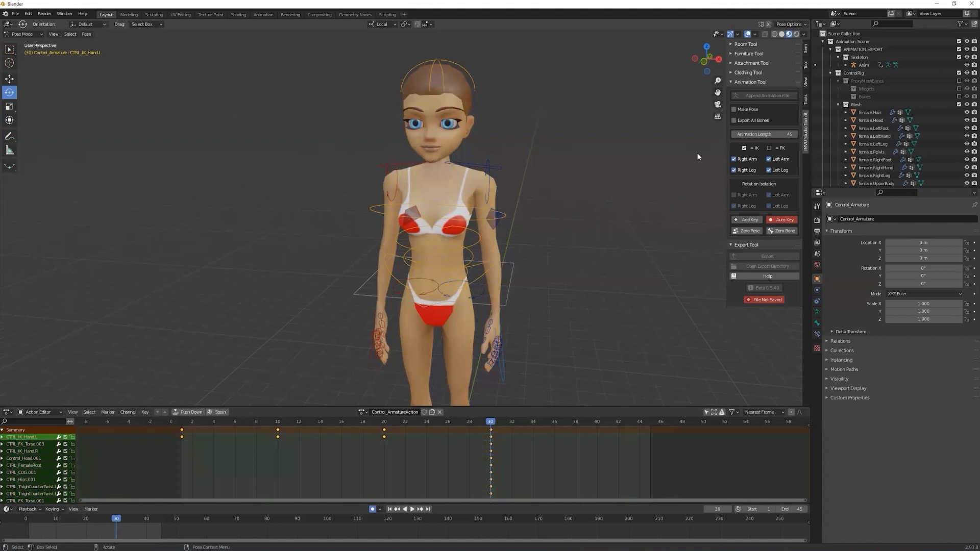
Step: Try the Make Pose and Export All Bones options, leave only Make Pose enabled, and go to frame 1
left_click(745, 109)
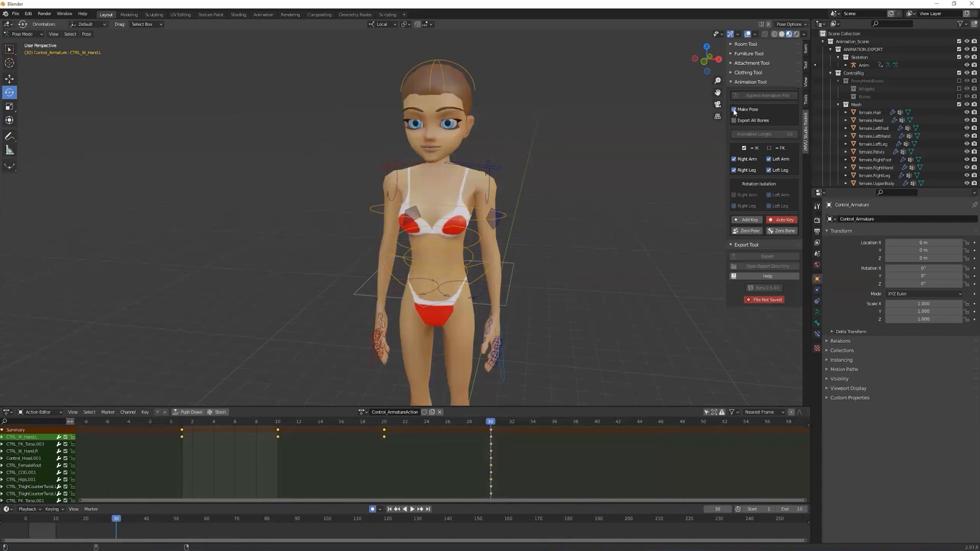
left_click(735, 110)
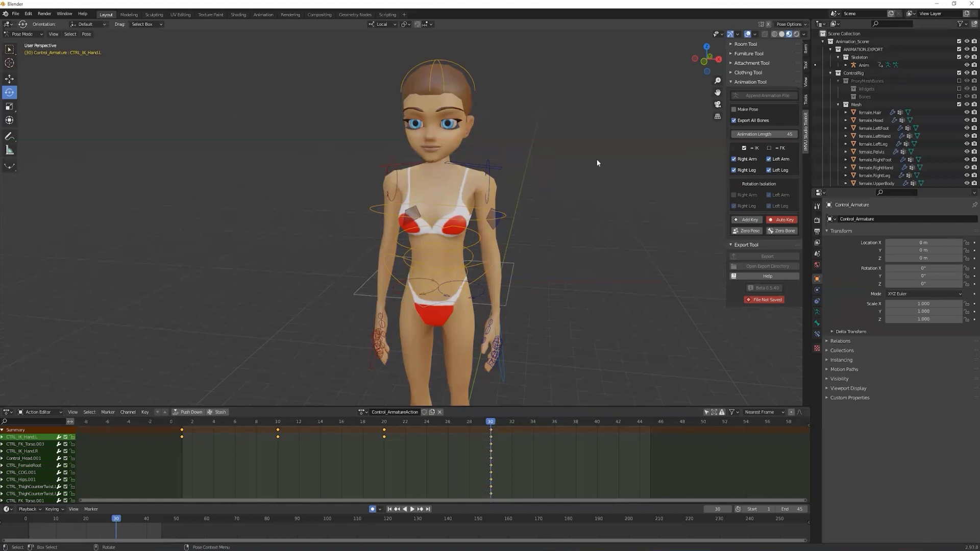
left_click(734, 120)
left_click(735, 109)
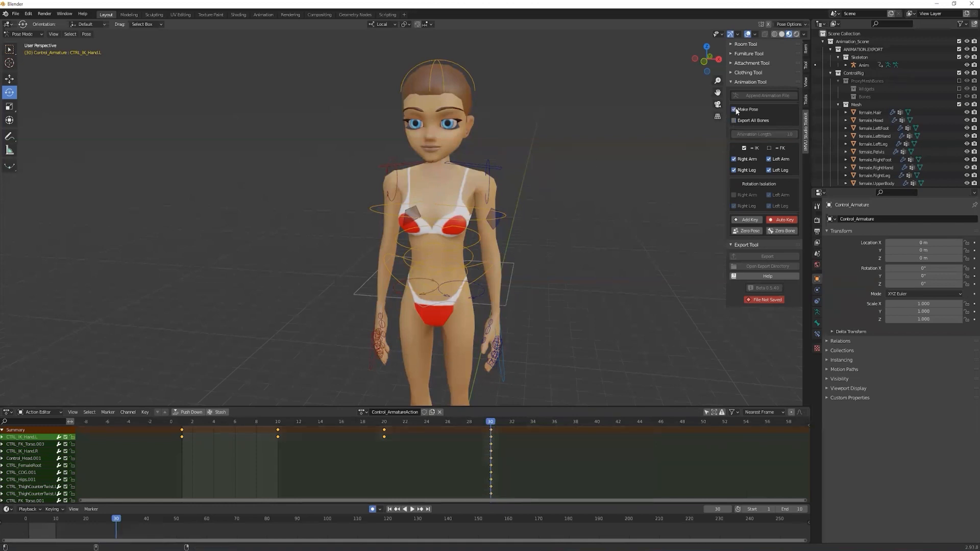
left_click(182, 423)
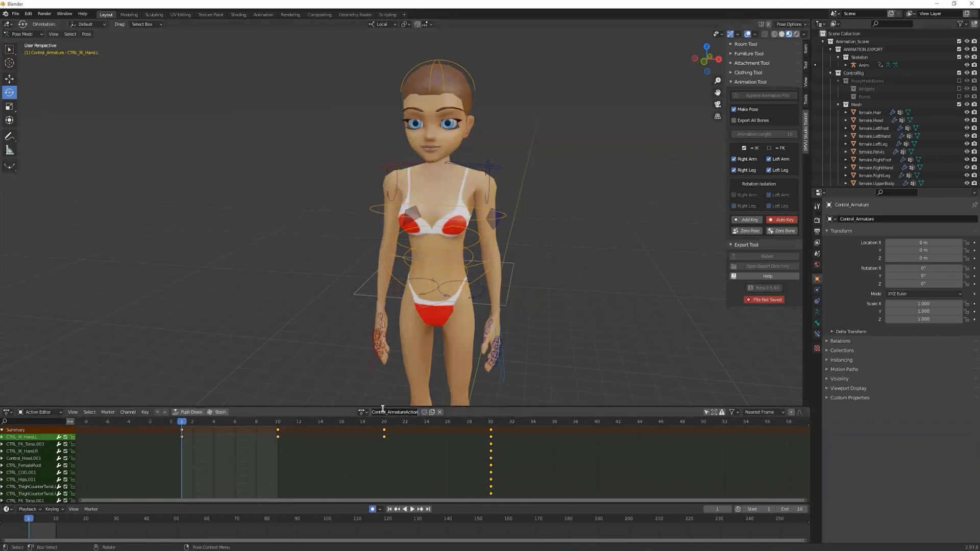
Step: Rename the armature's action as Name
key("ctrl+Tab")
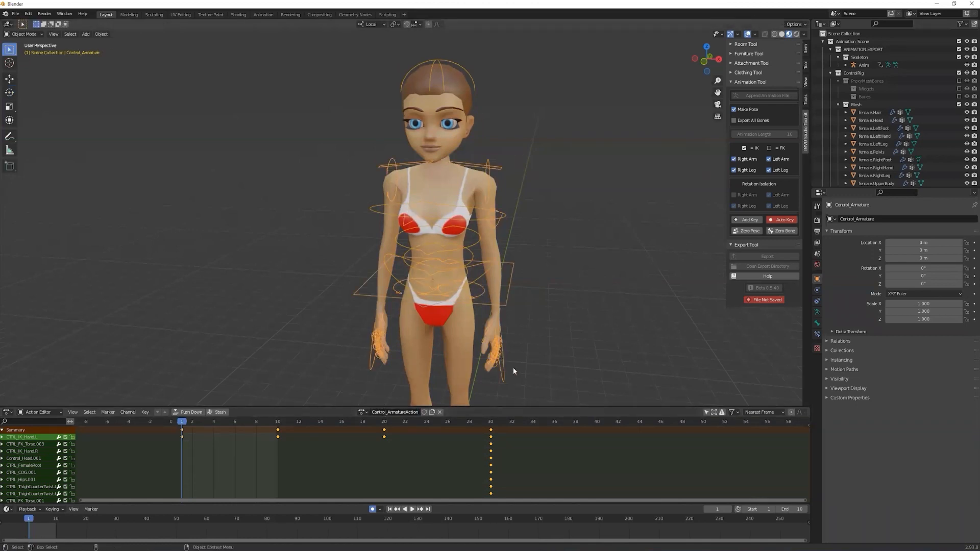
key("ctrl+Tab")
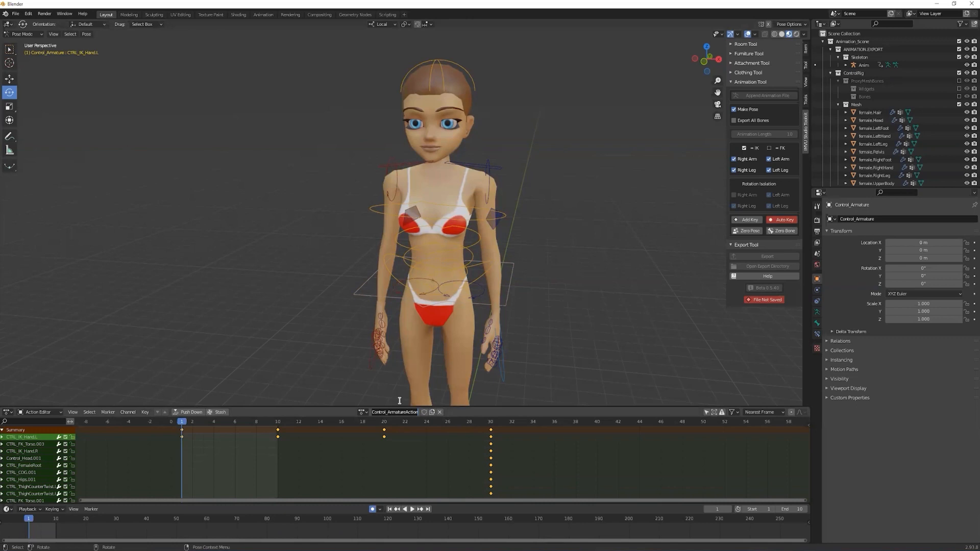
key("ctrl+a")
type("Name")
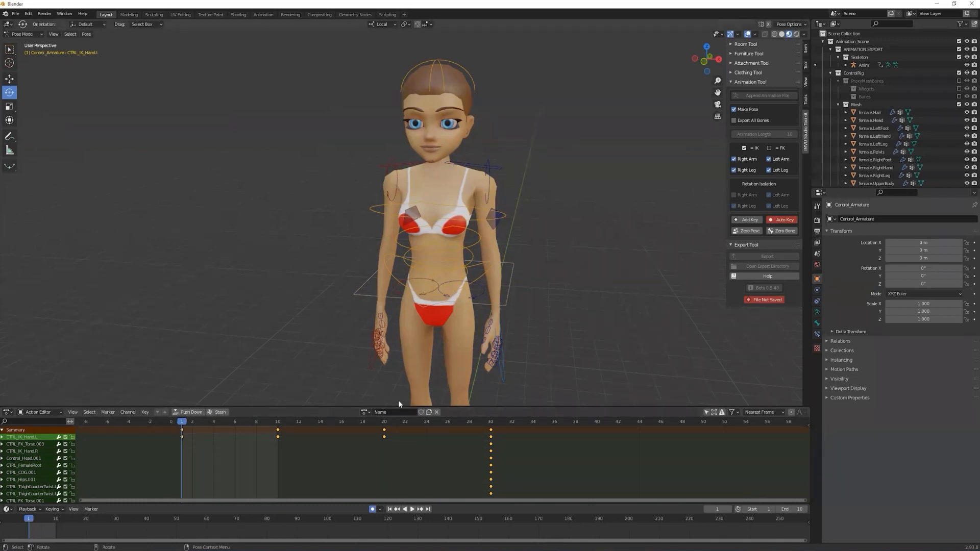
key("Return")
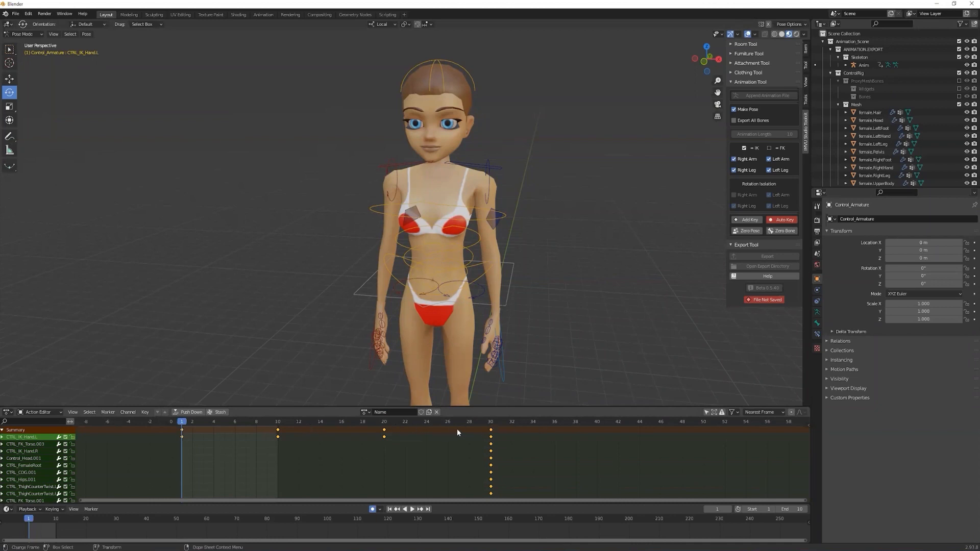
Step: Start a fresh default scene without saving the current one, and append the toolkit's animation file
key("ctrl+q")
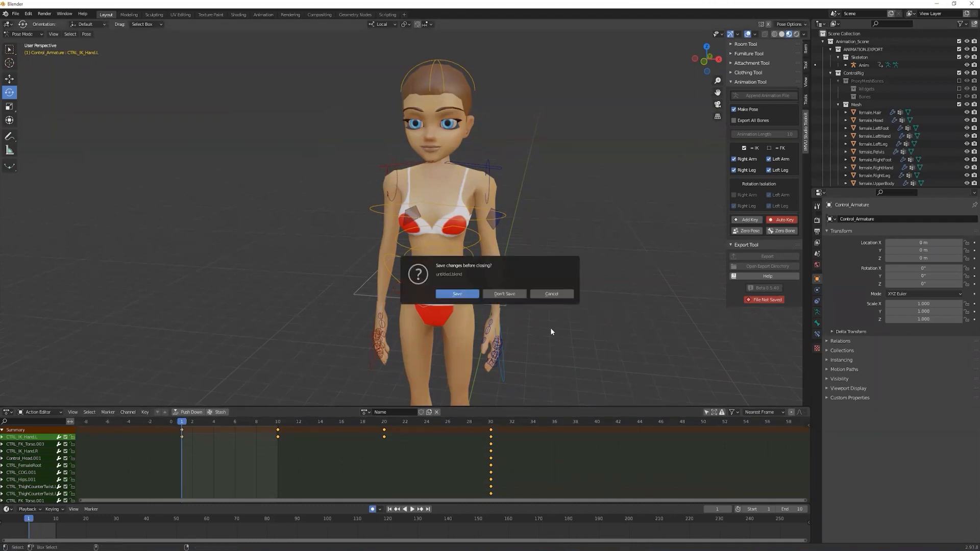
left_click(515, 294)
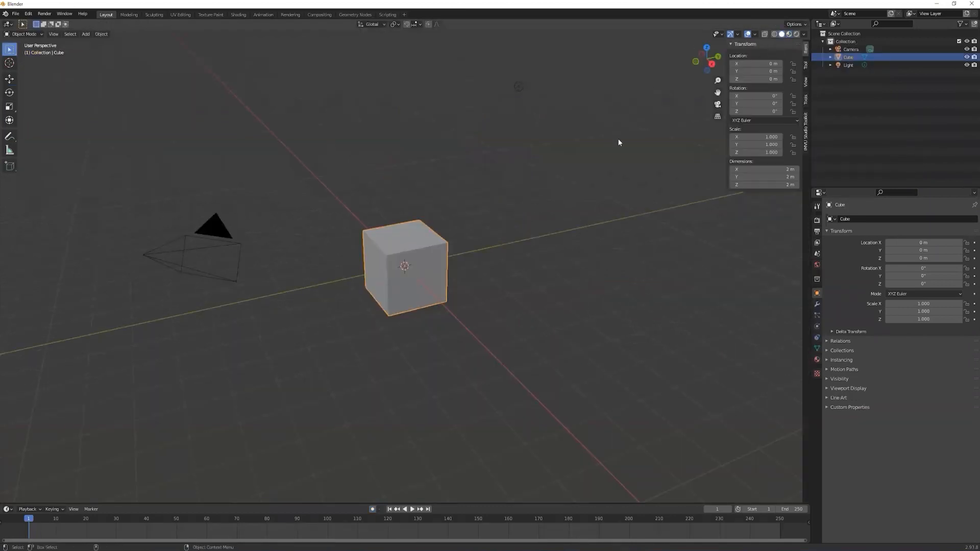
left_click(805, 129)
left_click(748, 83)
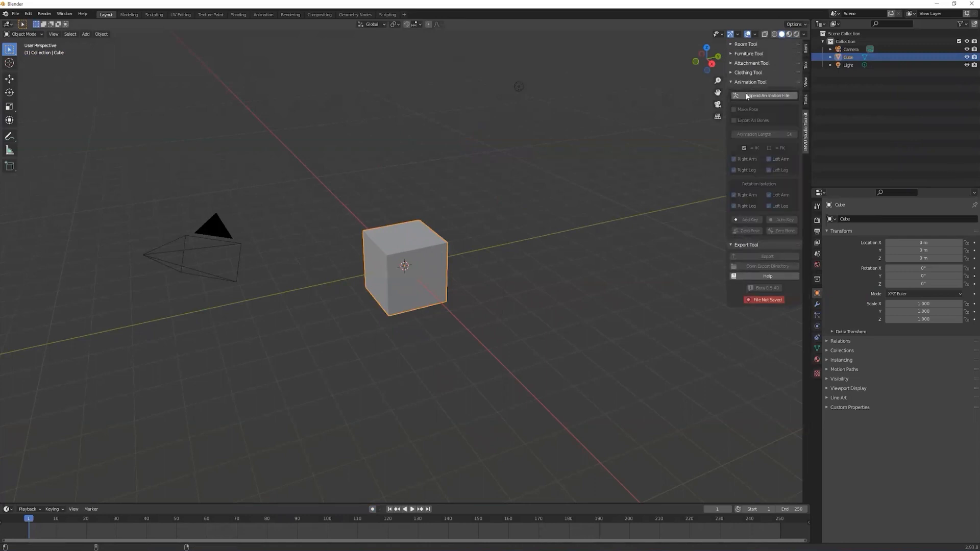
middle_click_drag(451, 208, 437, 289, "shift")
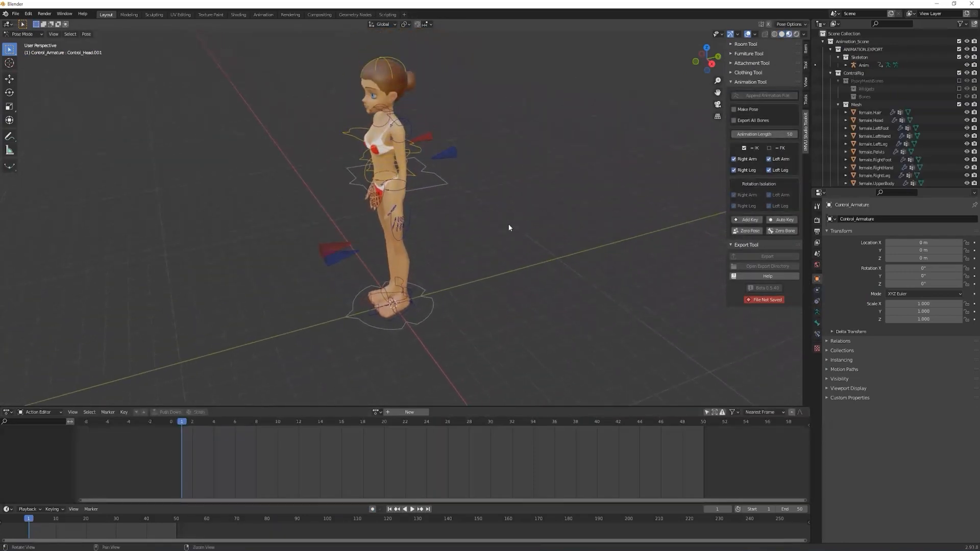
Step: Key the left hand's IK control at frame 1 and turn on Auto Key
middle_click_drag(508, 227, 389, 290)
scroll(521, 201, "up", 2)
left_click(467, 258)
key("shift+space")
key("g")
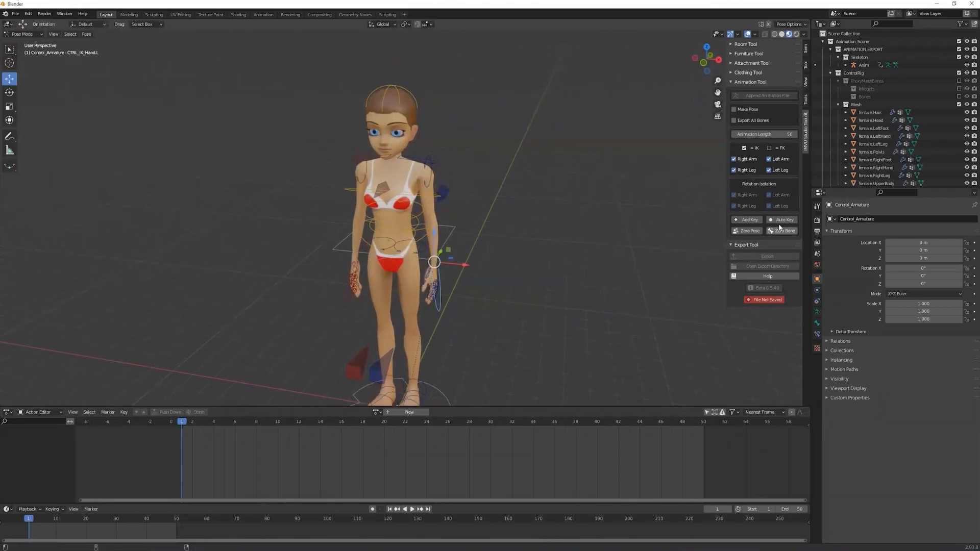
left_click(760, 221)
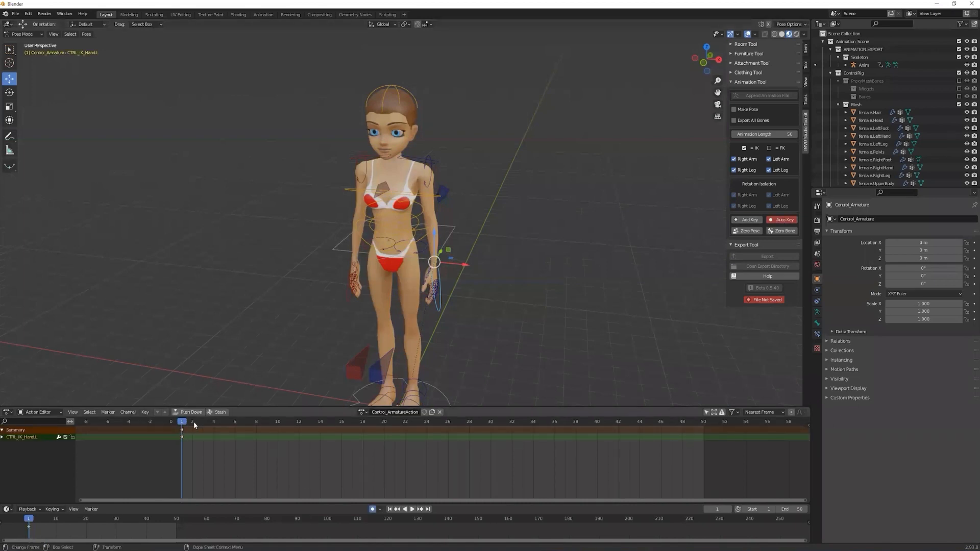
Step: At frame 10, raise the left hand's IK control outward to about head height and rotate the hand upright for a wave
left_click_drag(195, 425, 278, 426)
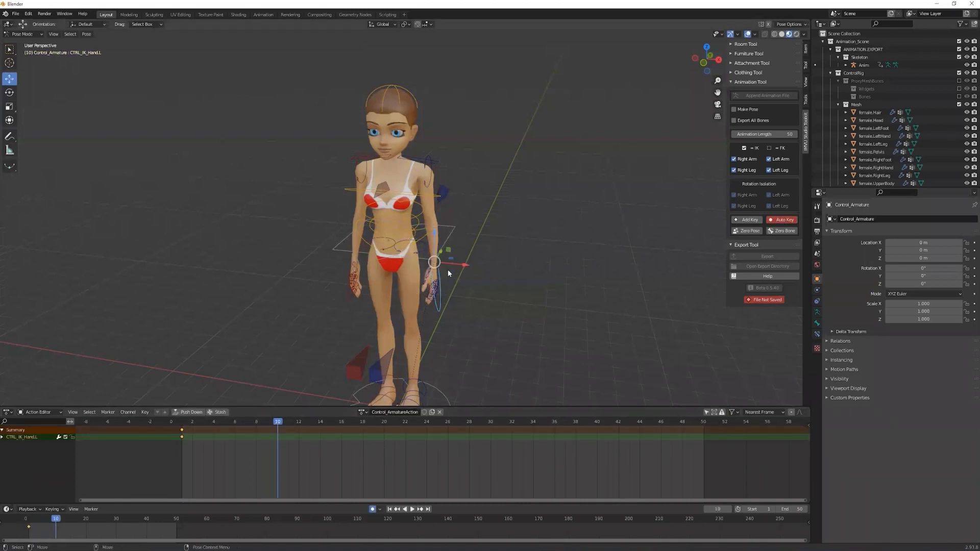
left_click_drag(450, 251, 501, 153)
key("e")
left_click_drag(492, 187, 537, 118)
mouse_move(517, 158)
left_mouse_down()
mouse_move(484, 114)
mouse_move(512, 151)
left_mouse_up()
middle_click_drag(429, 272, 465, 262)
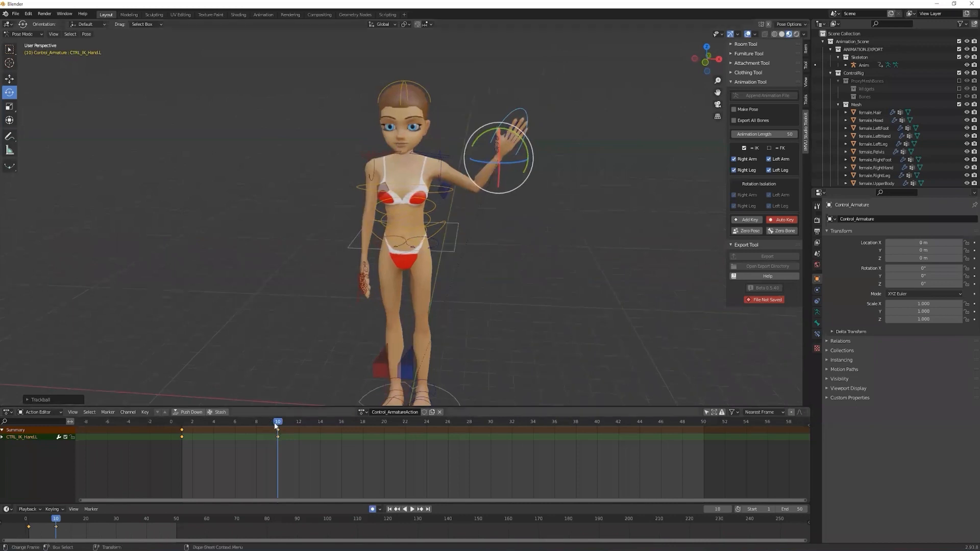
Step: At frame 20, move the raised left hand's IK control inward toward the head and tilt the hand inward
left_click_drag(279, 422, 383, 424)
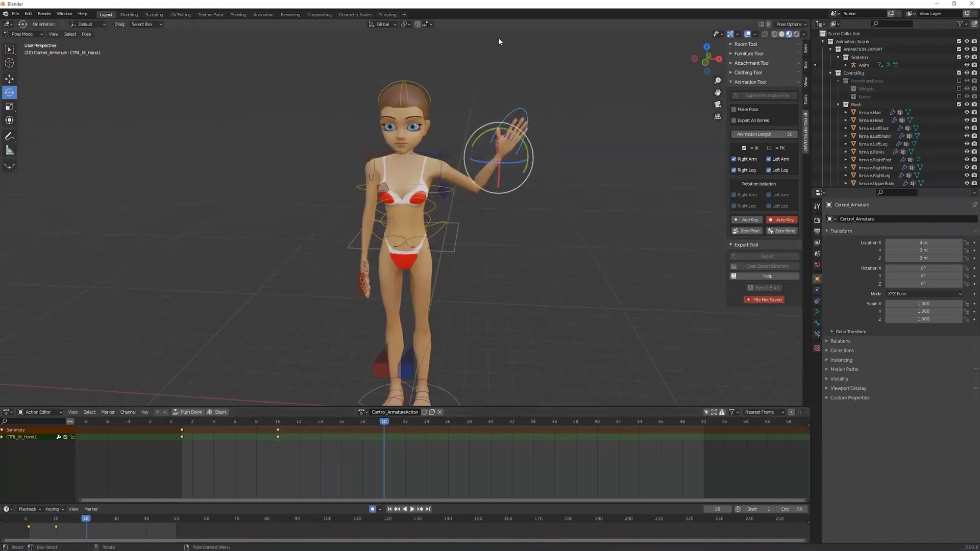
key("shift+space")
key("g")
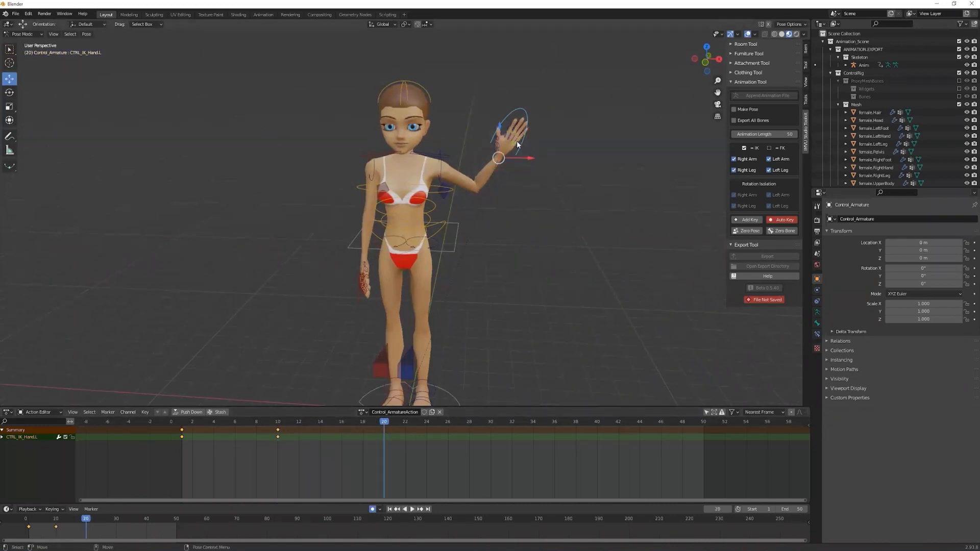
left_click_drag(516, 141, 453, 117)
key("shift+space")
key("r")
Step: At frame 30, swing the left hand back outward by rotating and moving its IK control
left_click_drag(391, 422, 491, 421)
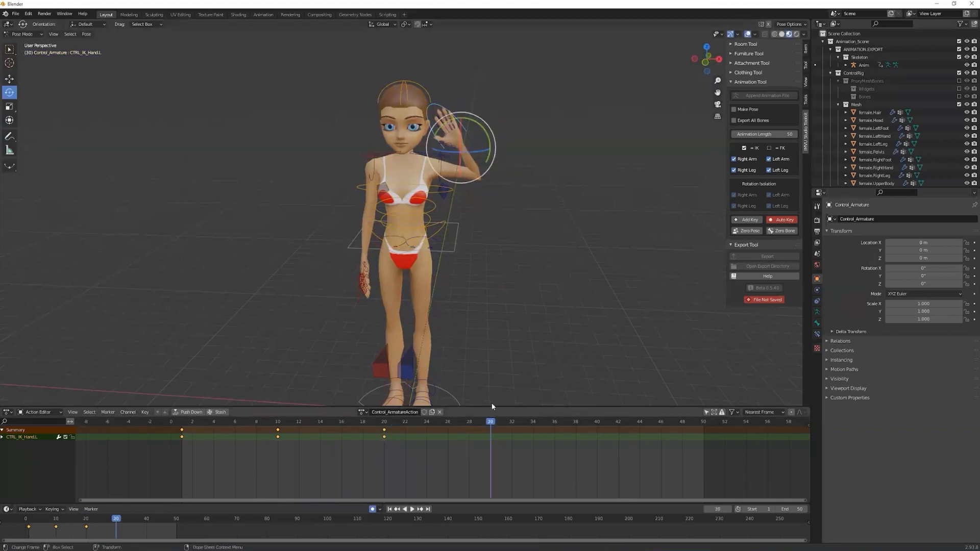
left_click_drag(479, 121, 528, 148)
key("shift+space")
key("g")
Step: Set the animation length to 30 frames and scrub through the wave
left_click_drag(488, 423, 192, 412)
left_click(779, 135)
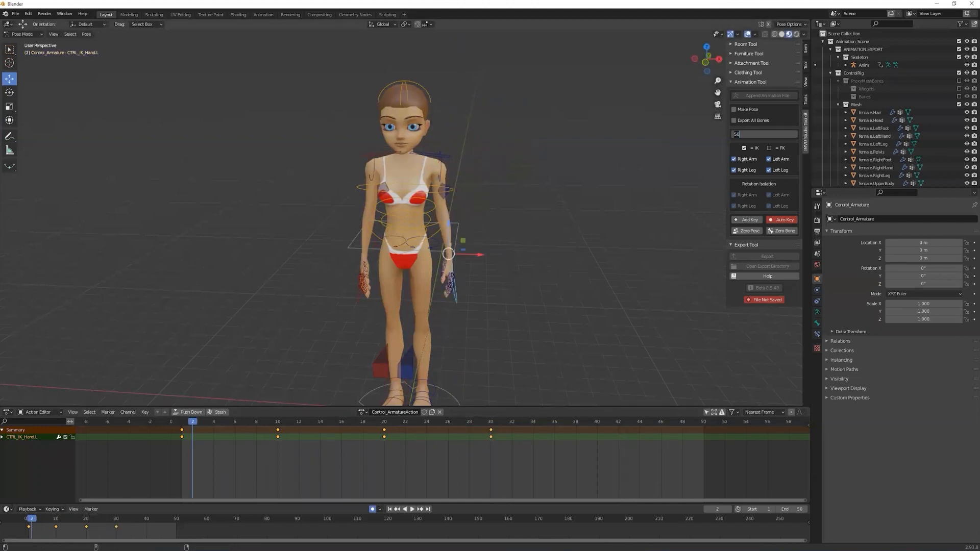
key("Return")
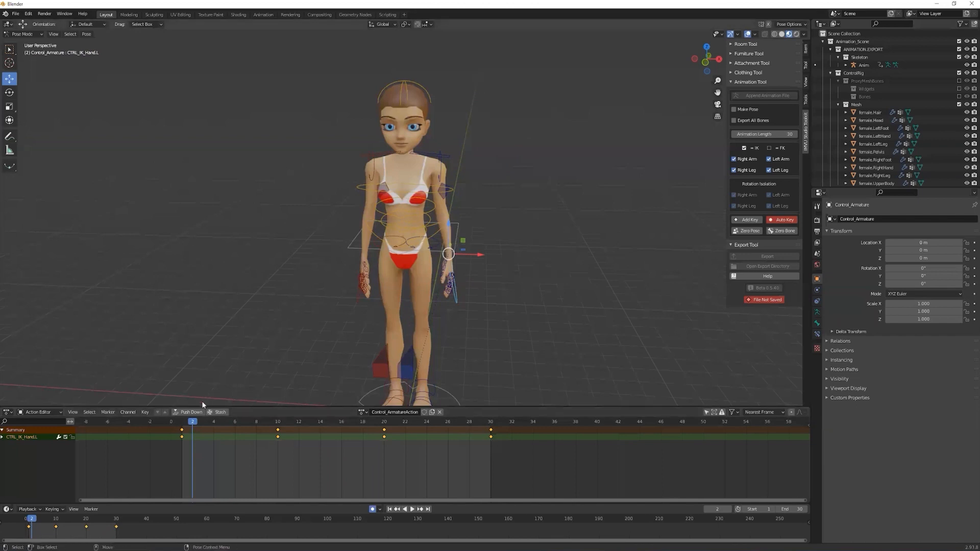
left_click_drag(197, 423, 458, 423)
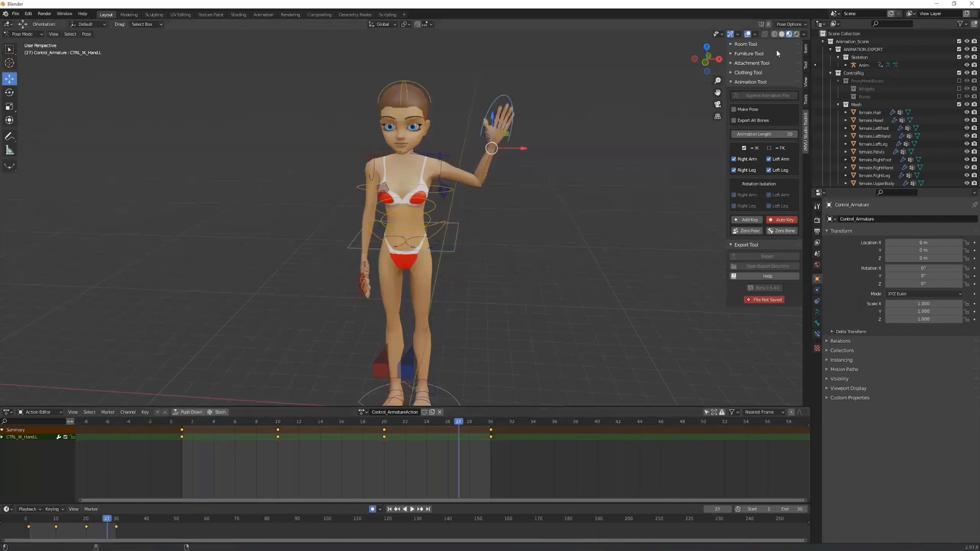
Step: Set the animation length to 40 frames and return the left hand's IK control to rest at frame 40 with Zero Bone
left_click(786, 133)
type("40")
key("Return")
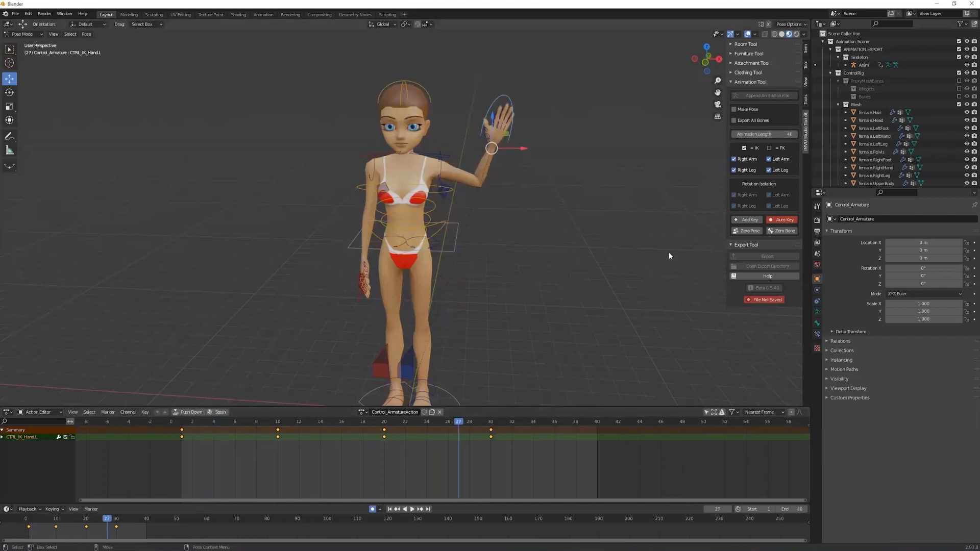
left_click(597, 424)
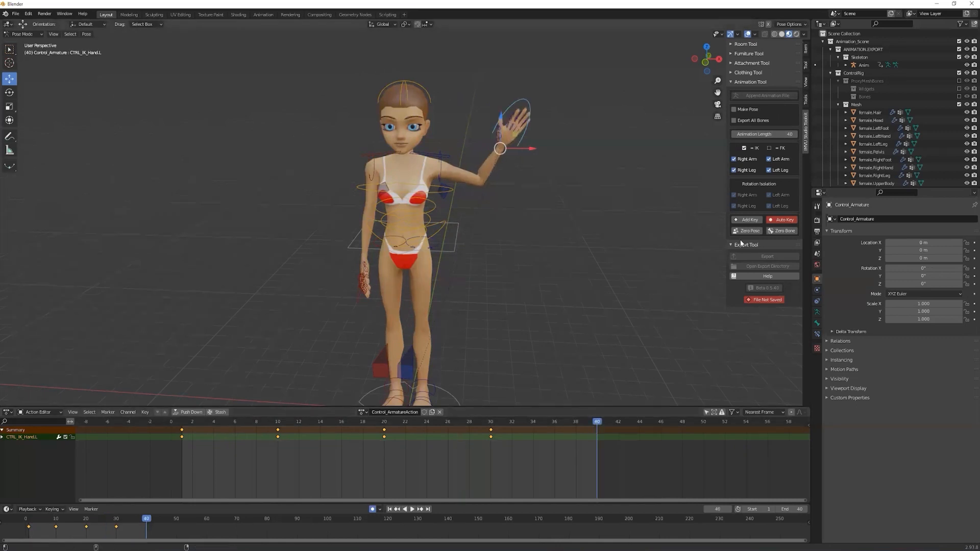
left_click(781, 231)
Step: Scrub back to the start and play the hand wave animation to preview it
left_click_drag(561, 422, 172, 421)
key("space")
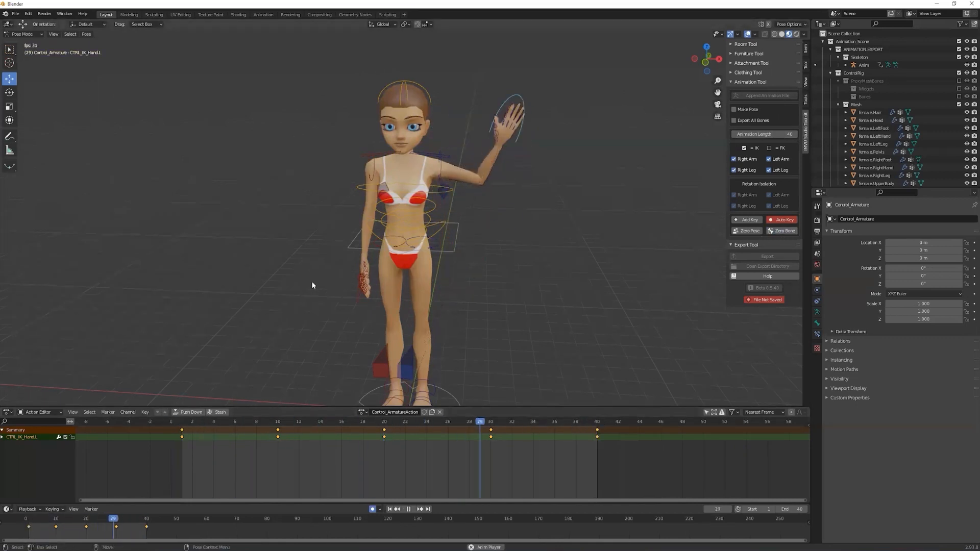
key("space")
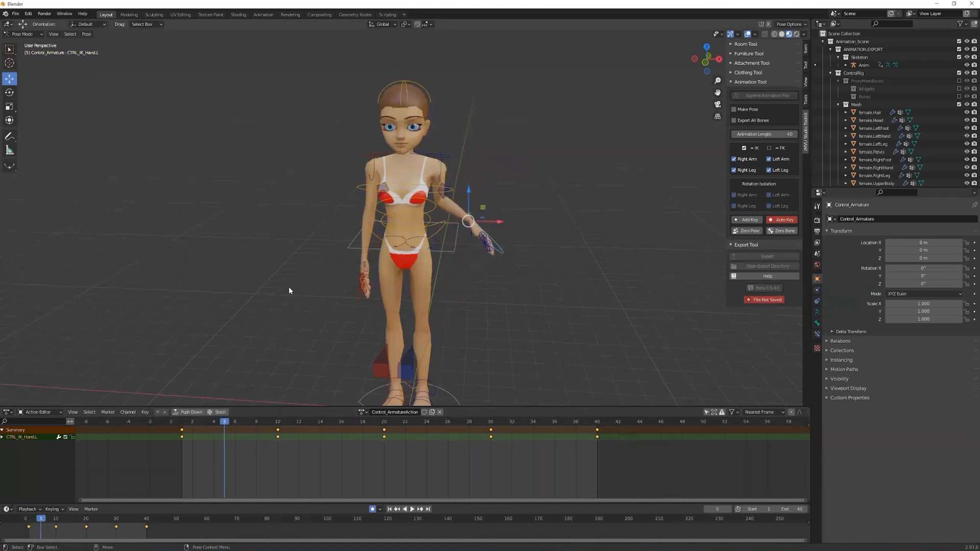
Step: Rename the action as HandWave and scrub back to frame 4
left_click(386, 411)
type("Wa")
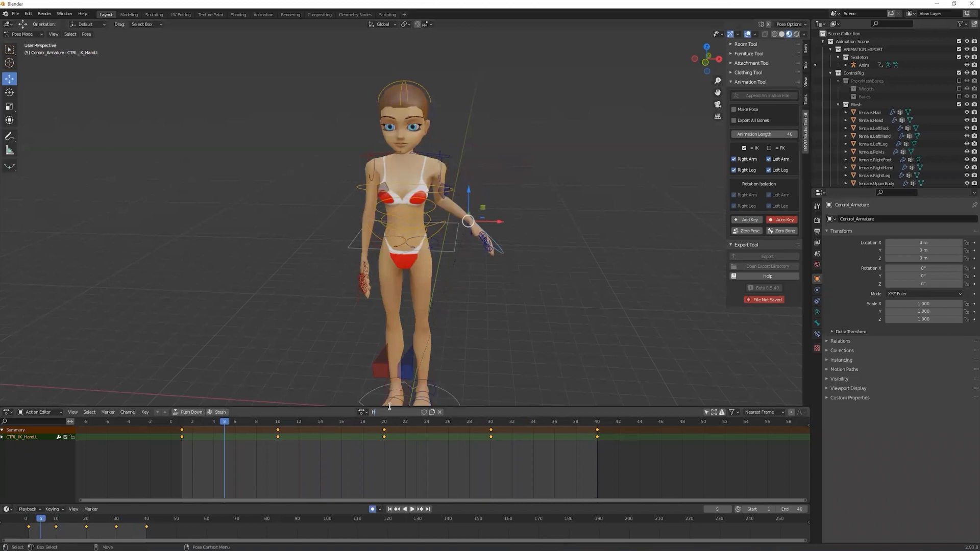
type("ve")
key("Return")
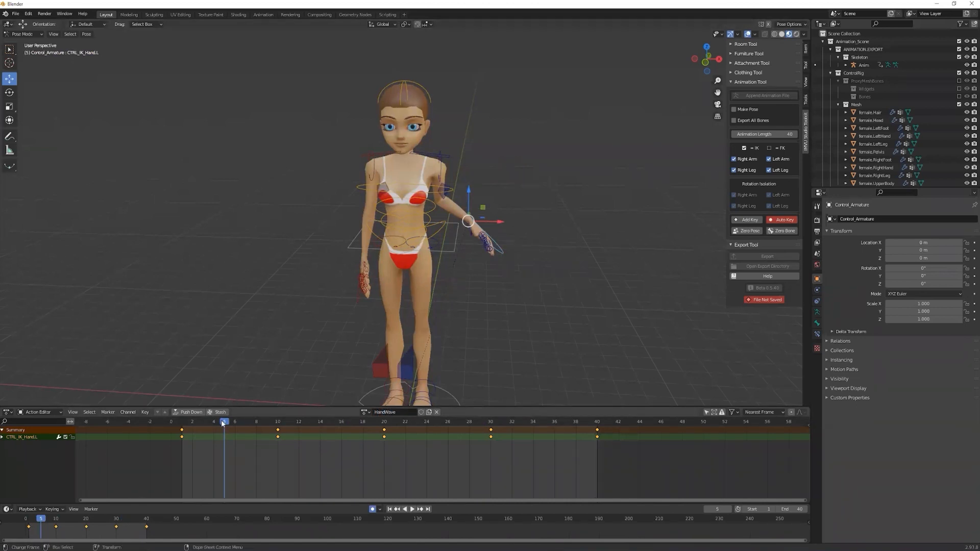
mouse_move(225, 424)
left_mouse_down()
mouse_move(200, 423)
mouse_move(214, 423)
left_mouse_up()
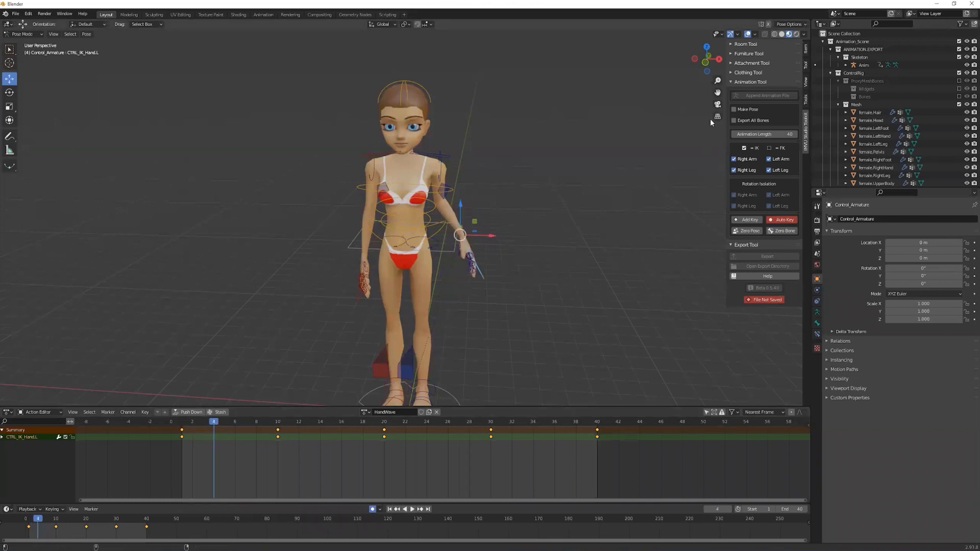
Step: Save the Blender file in the StudioLearningSession folder as LearningSessionAnimation.blend
key("ctrl+shift+s")
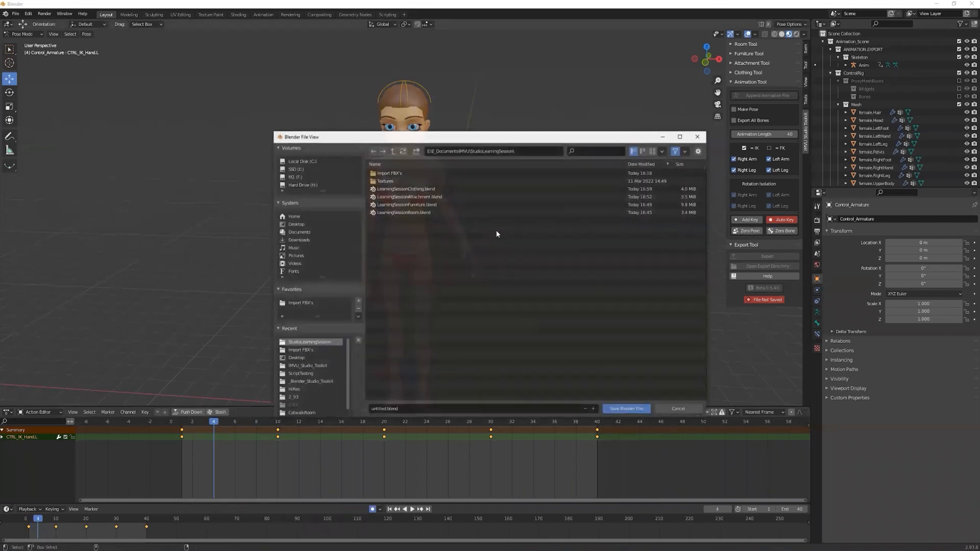
left_click(402, 212)
left_click(410, 412)
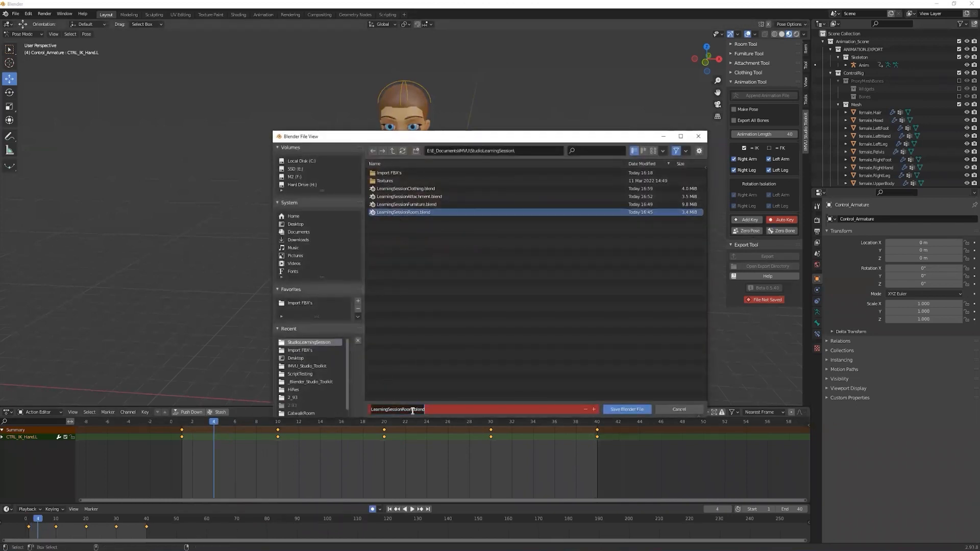
left_click(412, 412)
key("BackSpace")
key("BackSpace")
type("Animation")
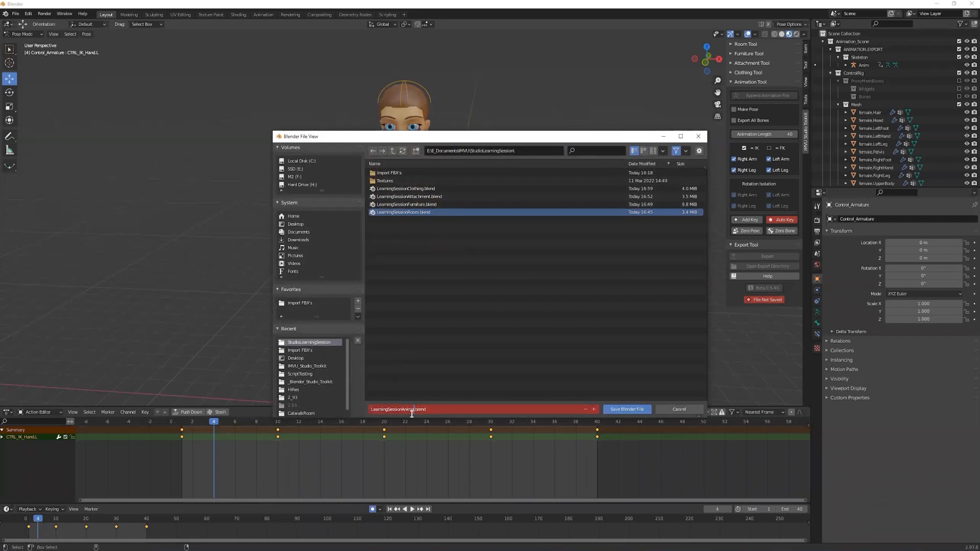
left_click(626, 409)
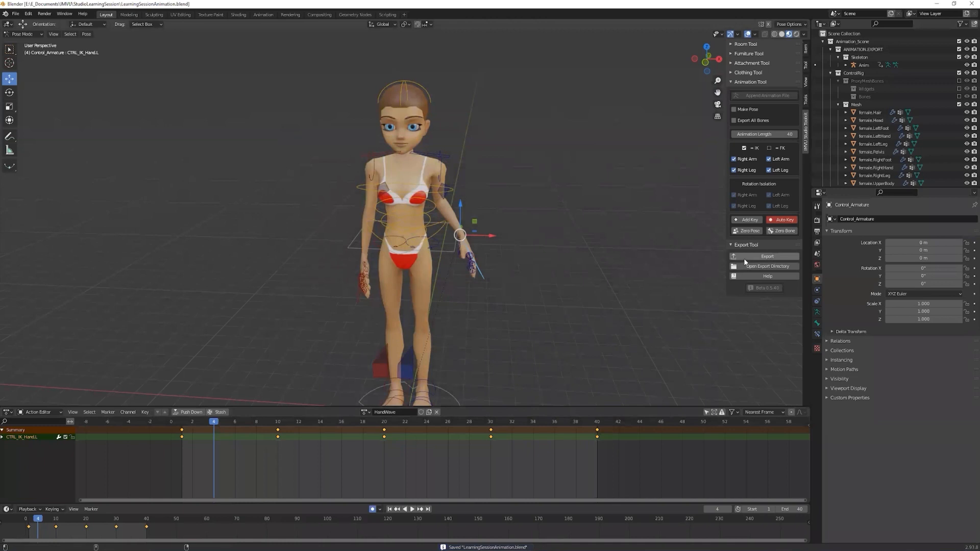
Step: Export the HandWave animation with the toolkit's Export Tool, check its action name, and reselect the control armature
left_click(745, 258)
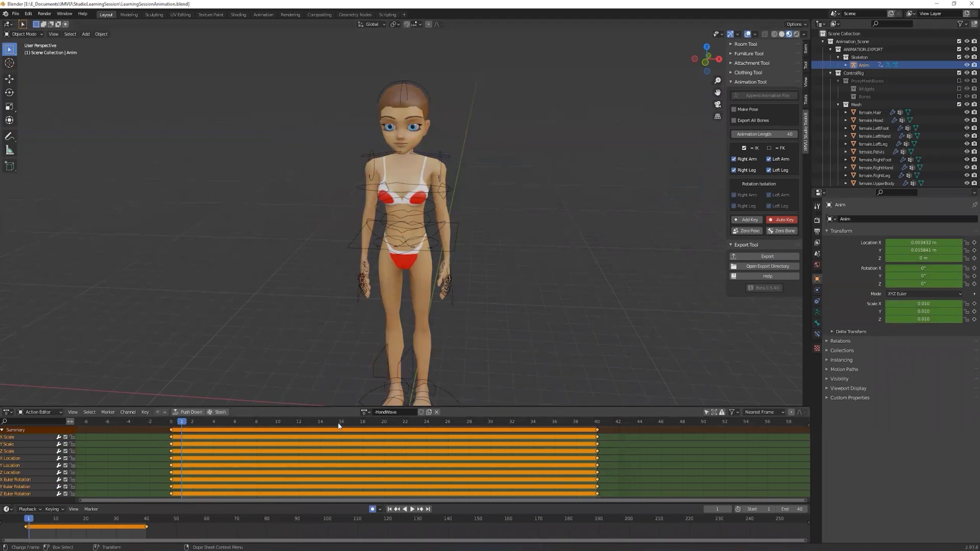
double_click(381, 412)
left_click(378, 412)
left_click_drag(402, 411, 378, 413)
left_click(313, 452)
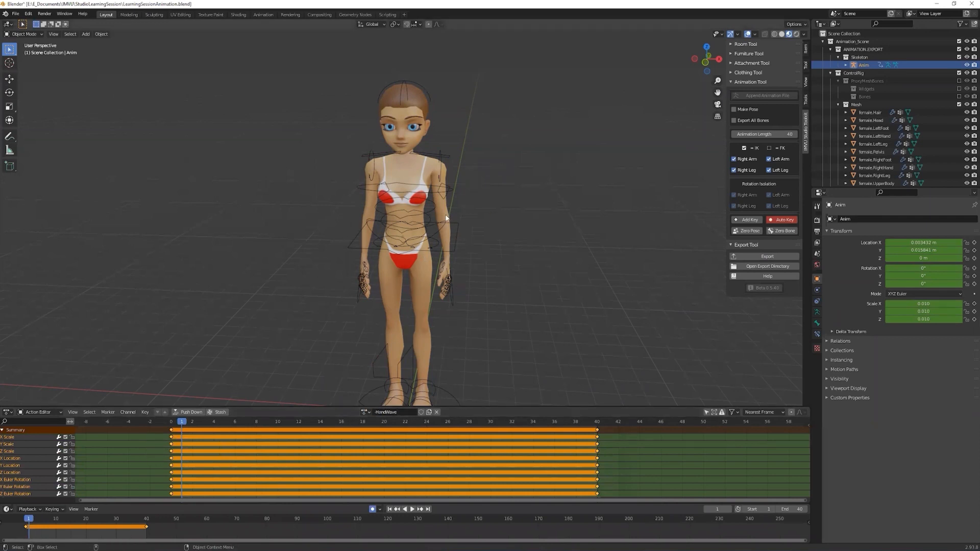
left_click(455, 229)
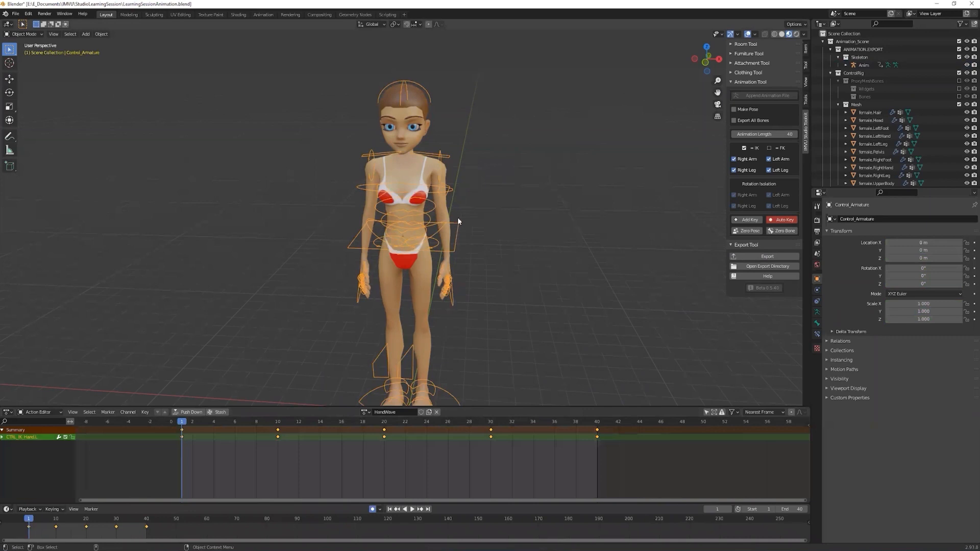
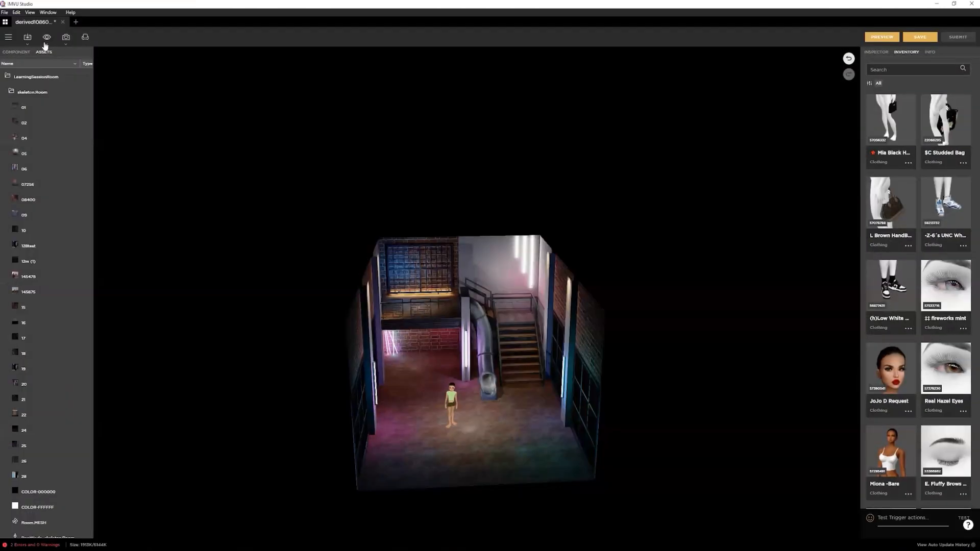
Step: Switch to IMVU Studio and derive a new product from Empty Female Top in the women's clothing category
left_click(75, 22)
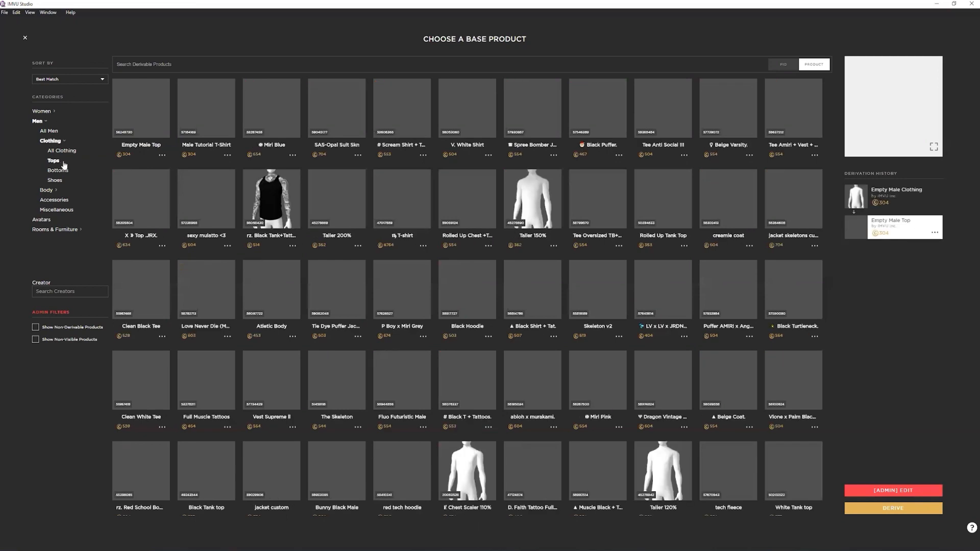
left_click(141, 97)
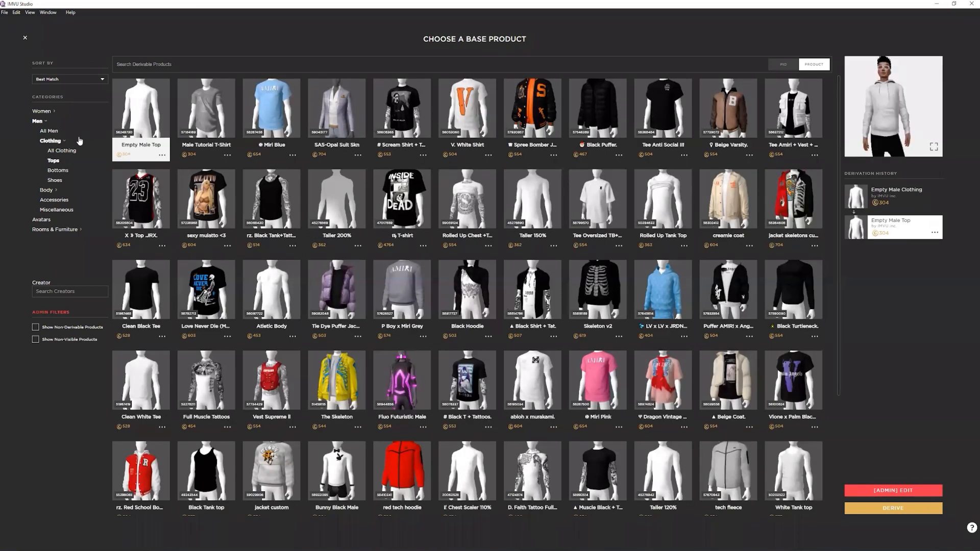
left_click(49, 141)
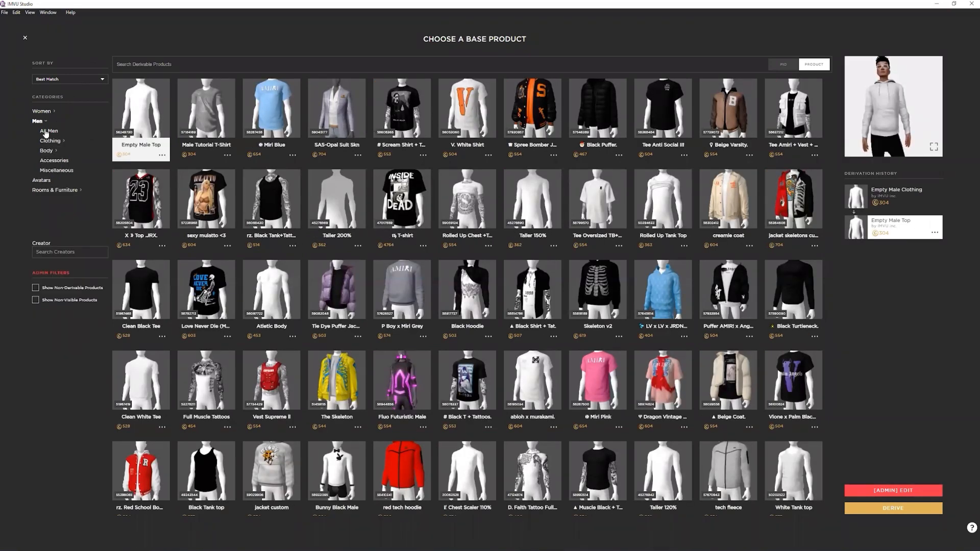
left_click(42, 111)
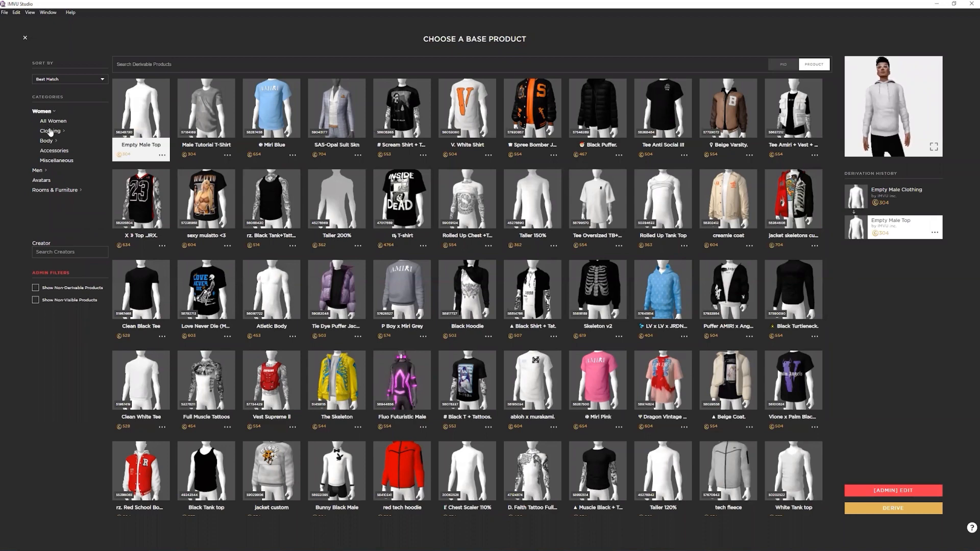
left_click(50, 130)
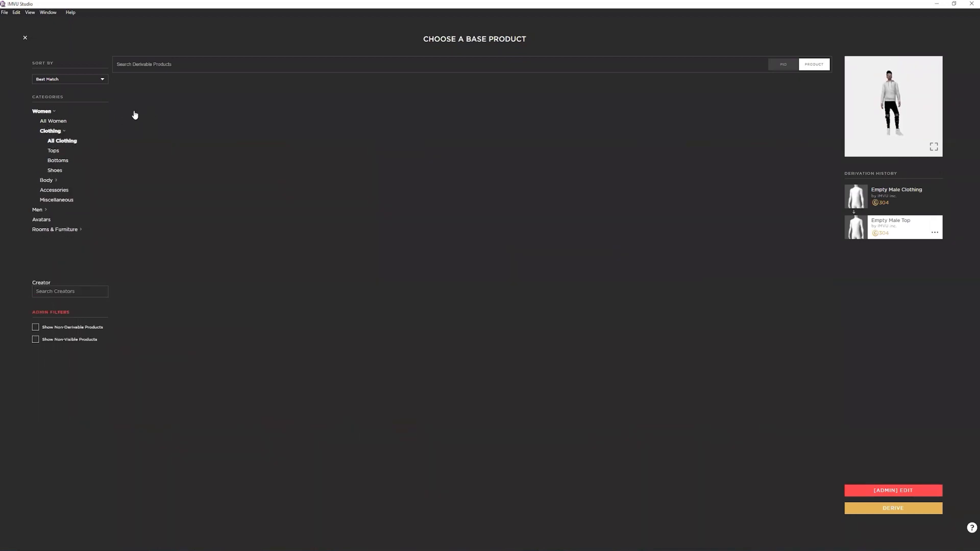
left_click(141, 110)
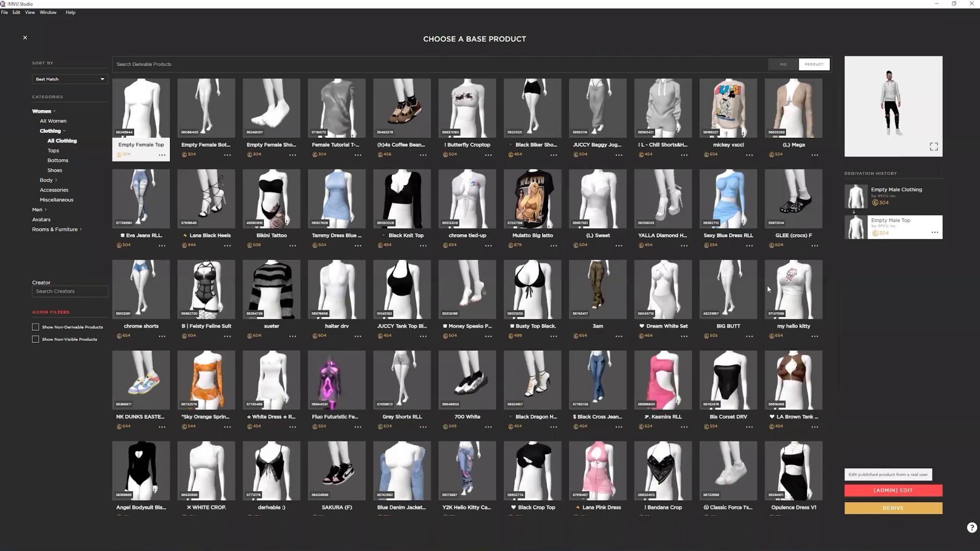
left_click(910, 510)
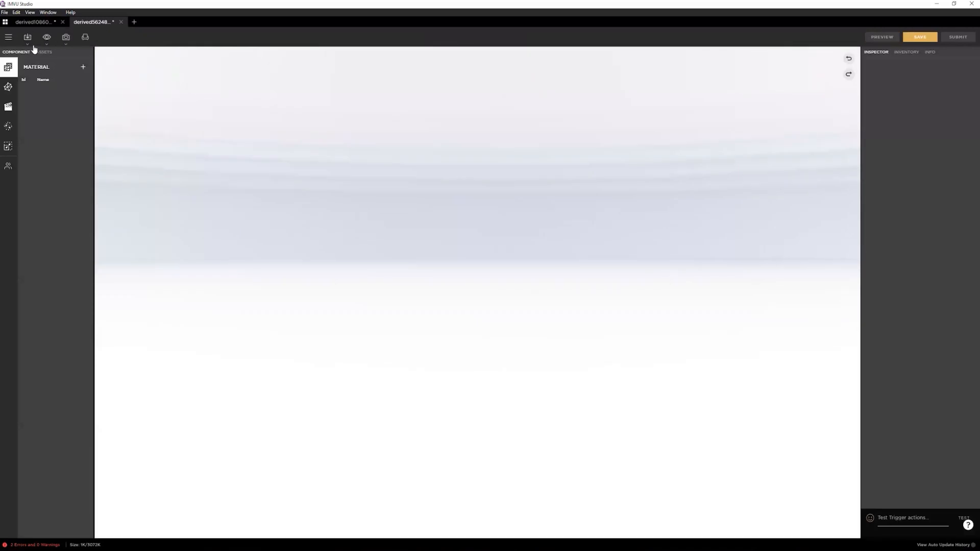
Step: Import LearningSessionAnimation.fbx into the derived product, keeping the default skeleton settings and the Anim-HandWave animation included
left_click(29, 43)
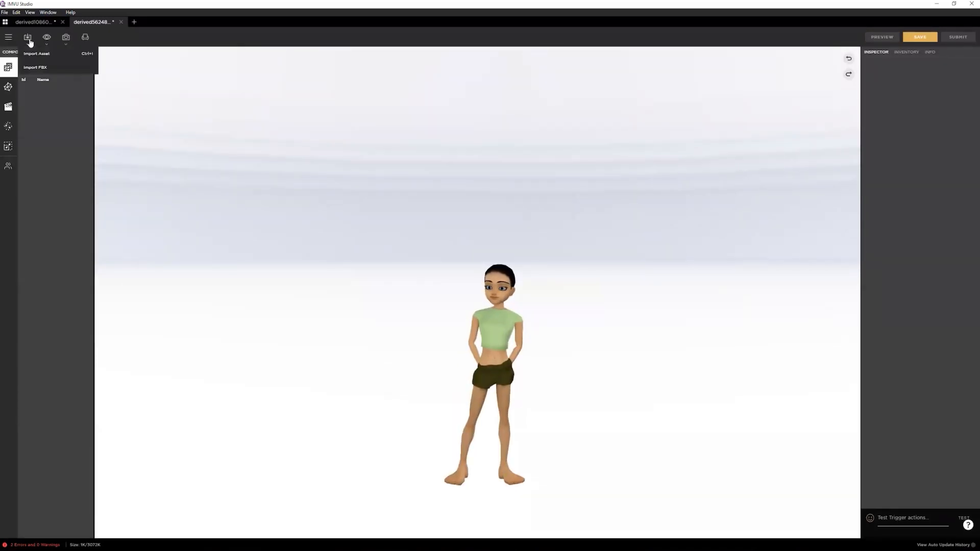
left_click(34, 68)
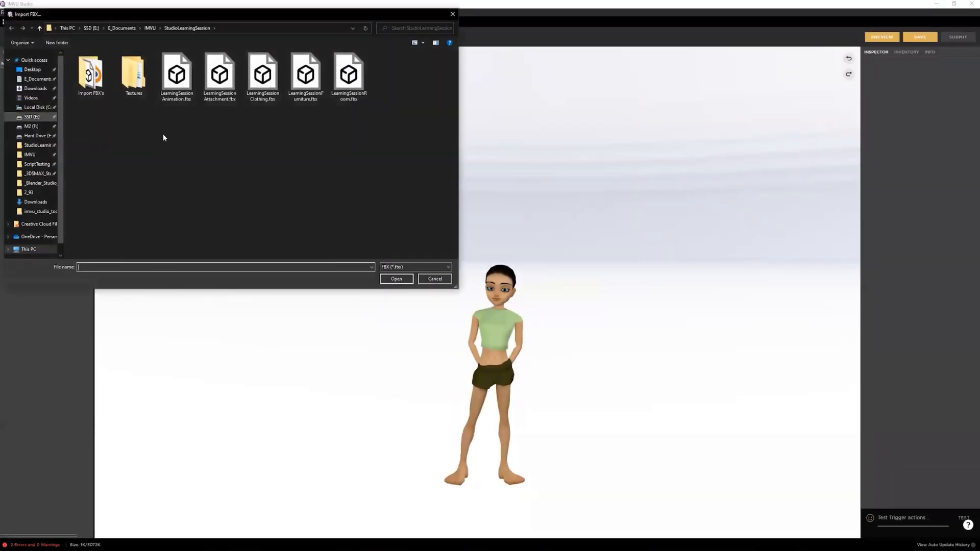
left_click(163, 88)
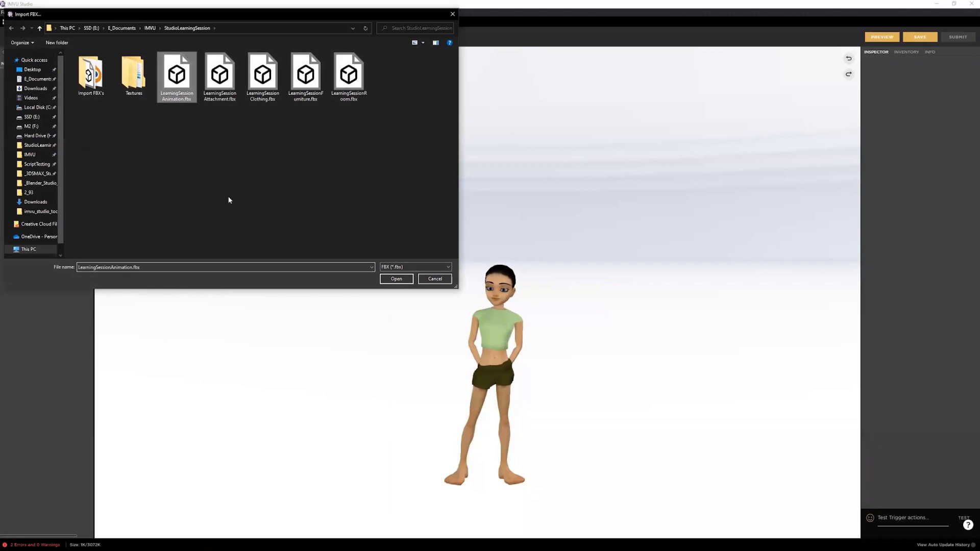
left_click(405, 280)
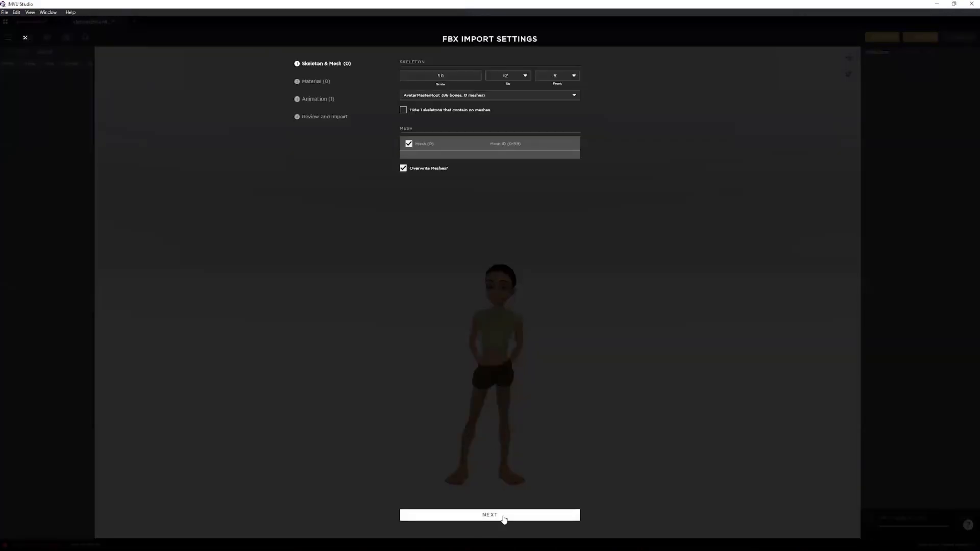
left_click(504, 518)
left_click(504, 518)
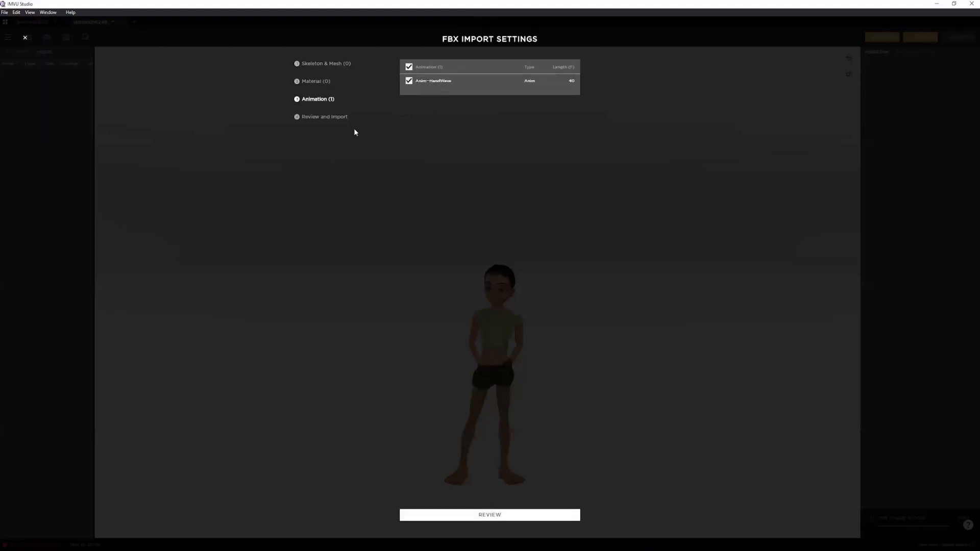
left_click(326, 117)
left_click(500, 515)
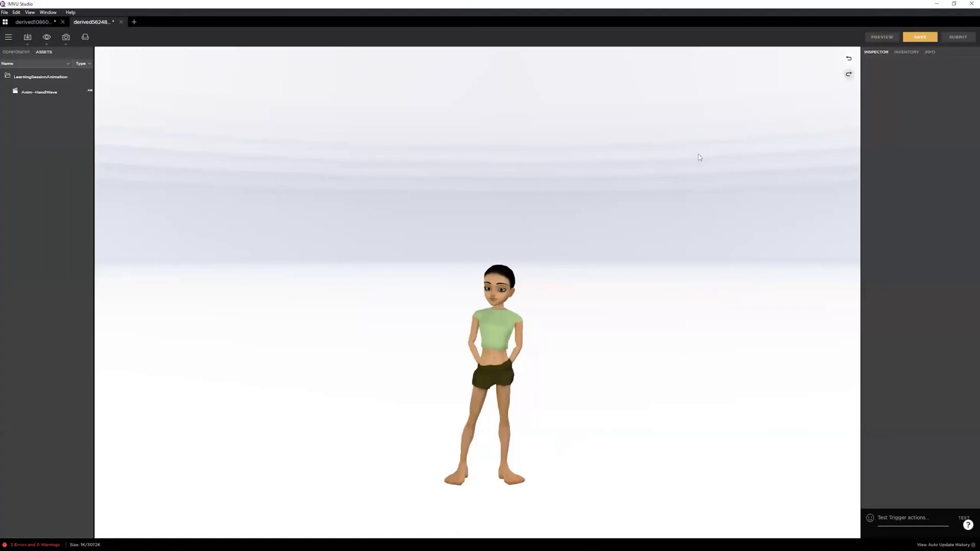
Step: Add a new action to the product and set its name/trigger to HandWave
left_click(16, 52)
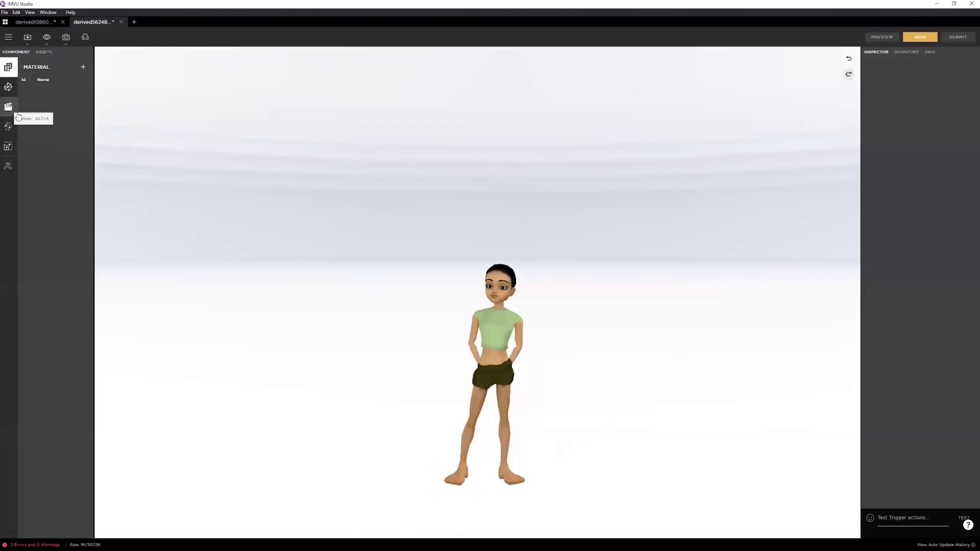
left_click(8, 107)
left_click(83, 66)
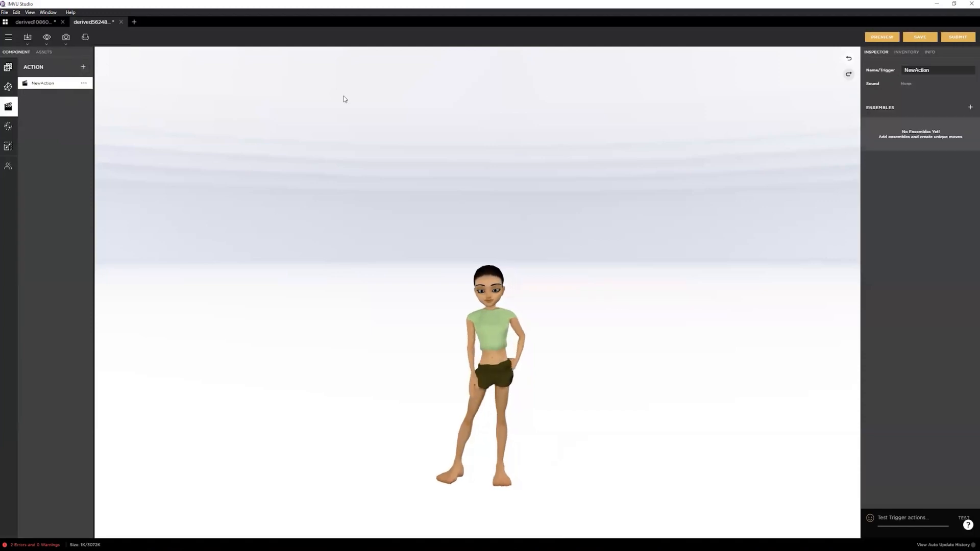
left_click(965, 66)
type("HandWave")
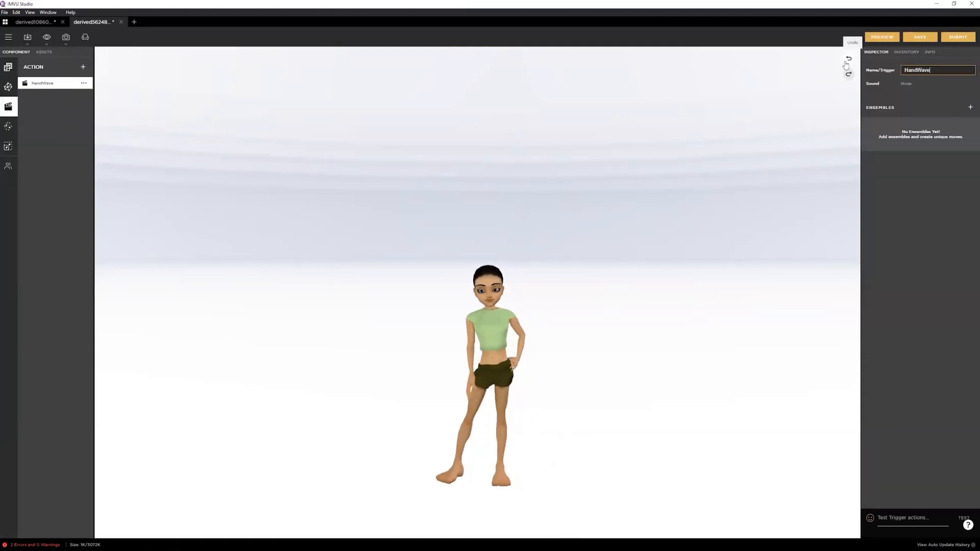
Step: Add an ensemble to the HandWave action with Anim-HandWave as its skeletal animation and play it on the avatar
left_click(970, 107)
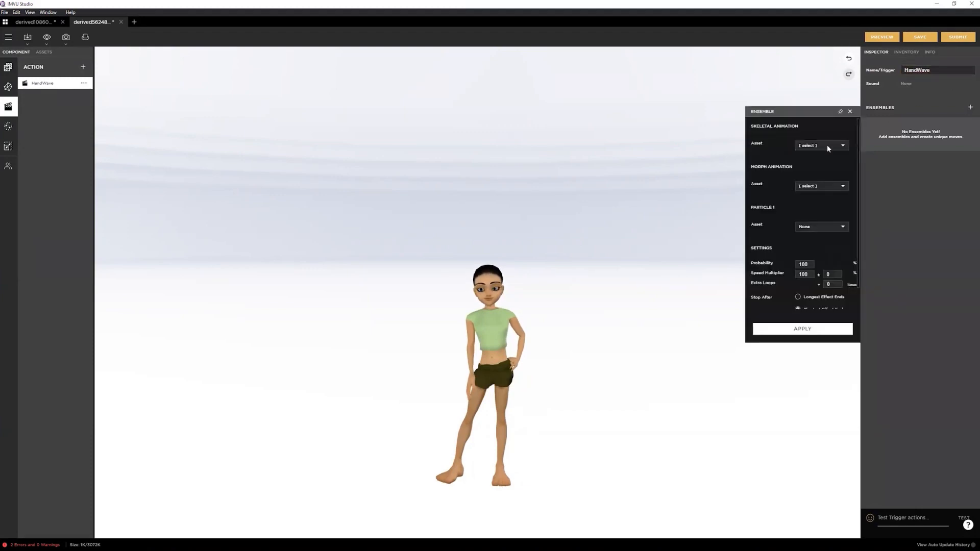
left_click(828, 147)
left_click(820, 159)
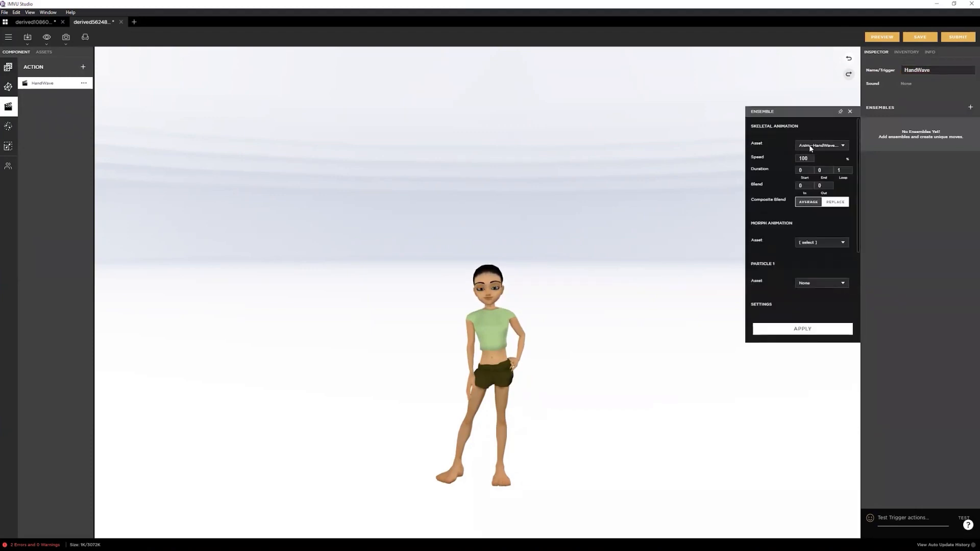
left_click(804, 330)
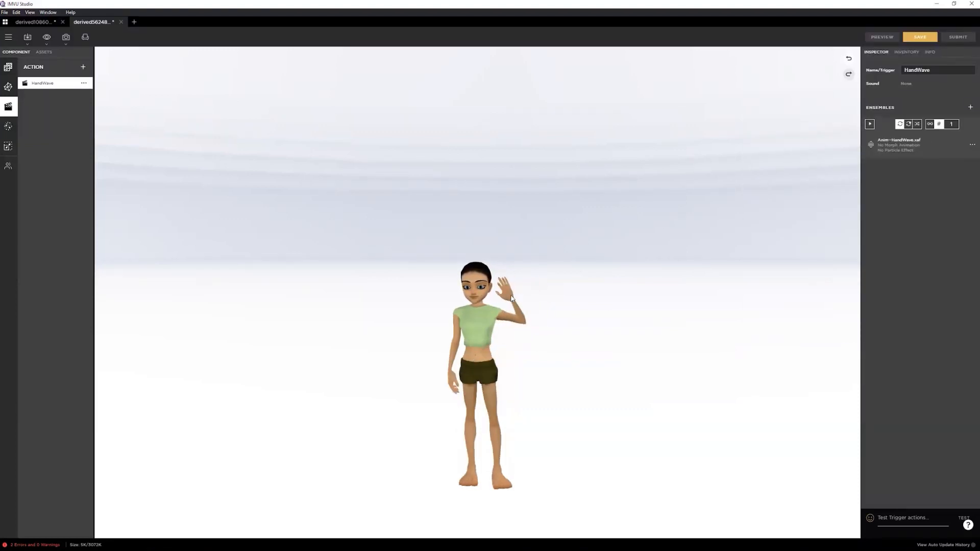
left_click(870, 124)
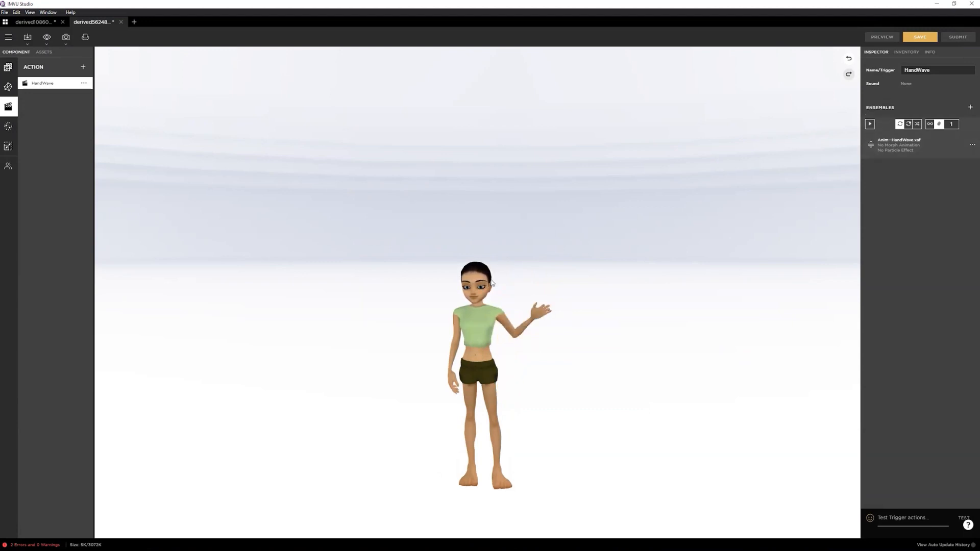
left_click(869, 124)
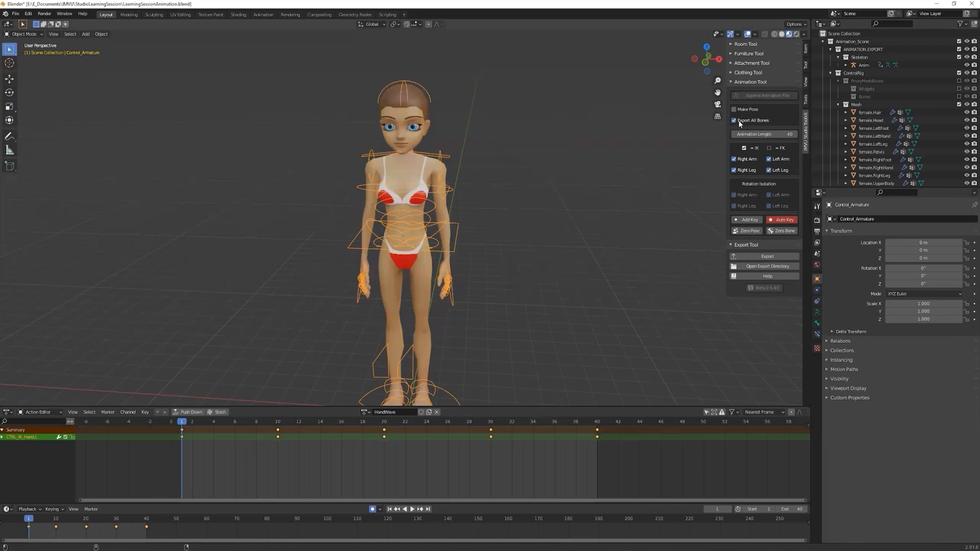
Step: Switch to Blender, re-export the animation with Export All Bones enabled, and return to IMVU Studio
left_click(737, 257)
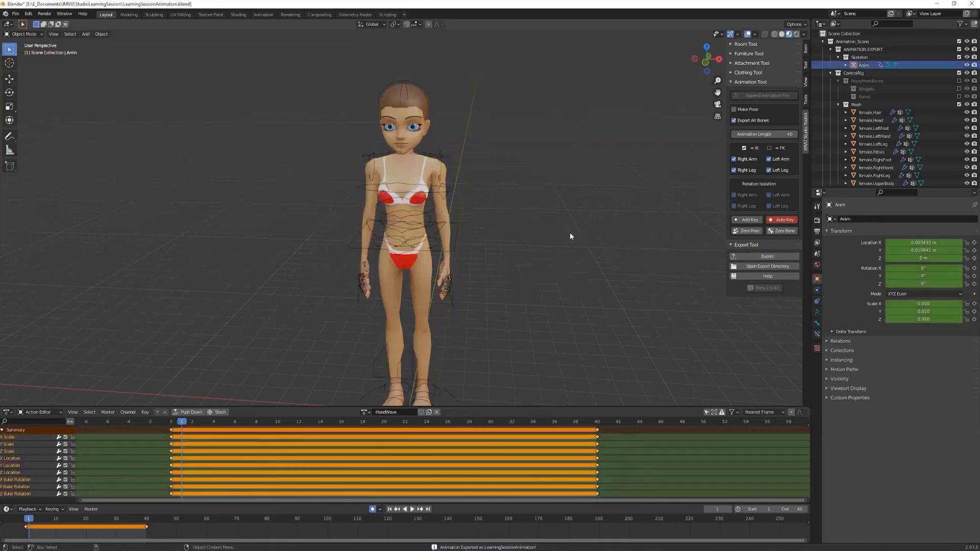
key("alt+Tab")
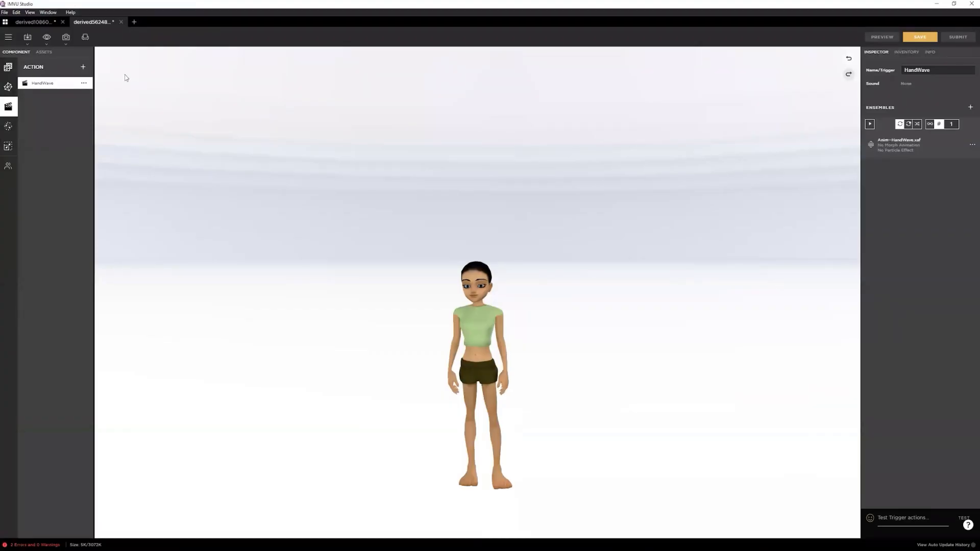
Step: Derive another product from Empty Female Top and import the re-exported FBX into it with the Anim-HandWave animation
left_click(133, 23)
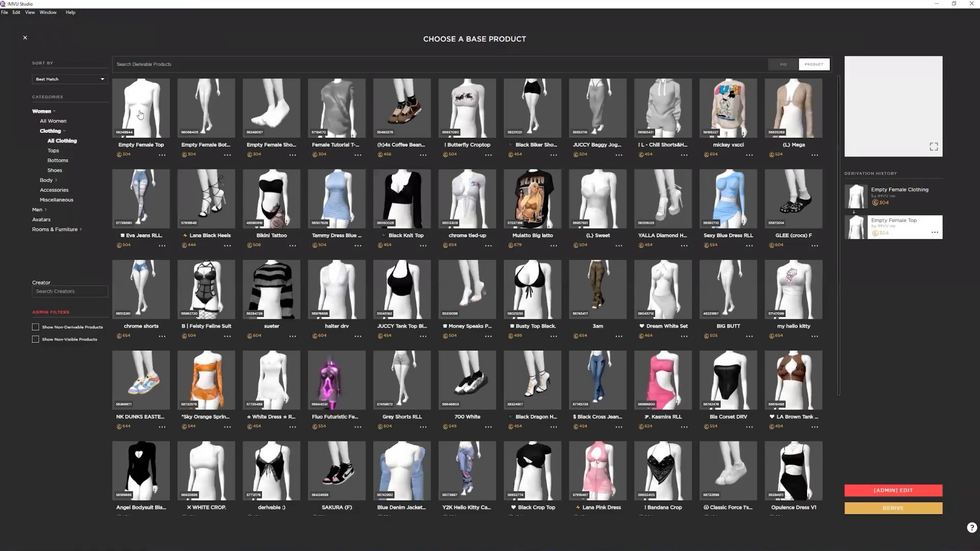
left_click(141, 121)
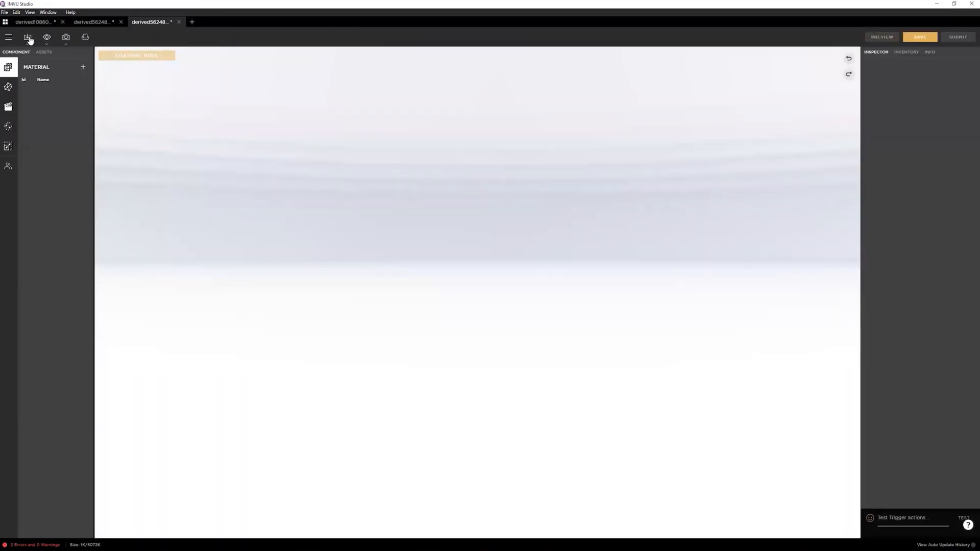
left_click(8, 37)
left_click(36, 68)
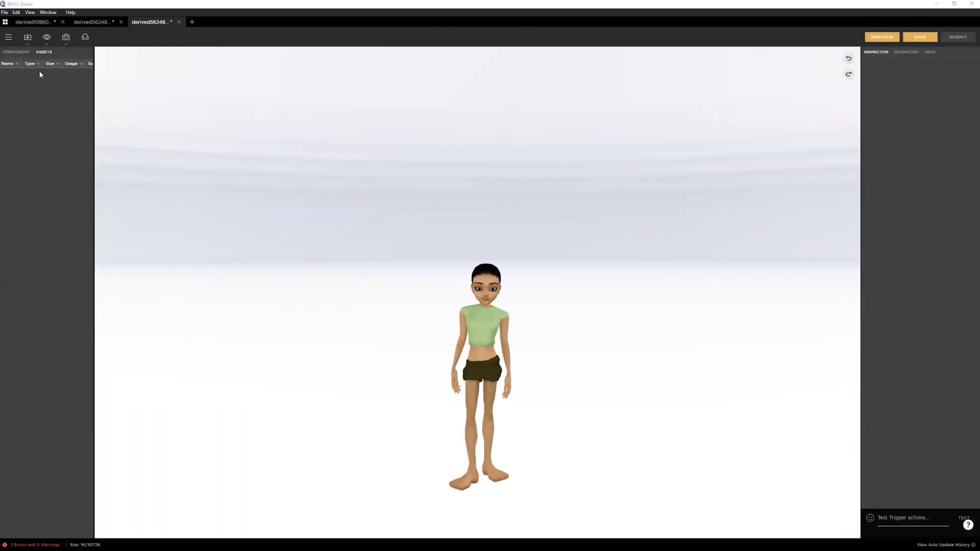
double_click(182, 87)
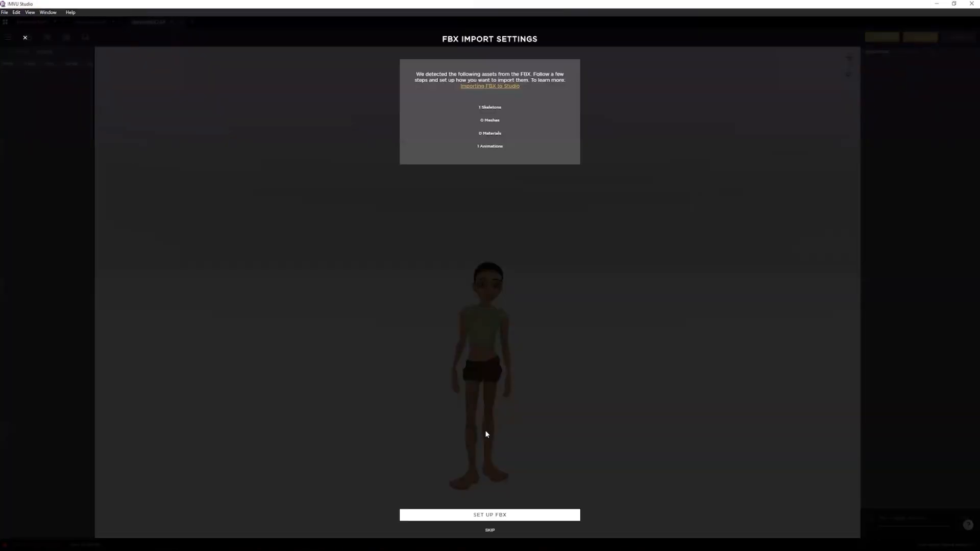
left_click(490, 530)
left_click(495, 515)
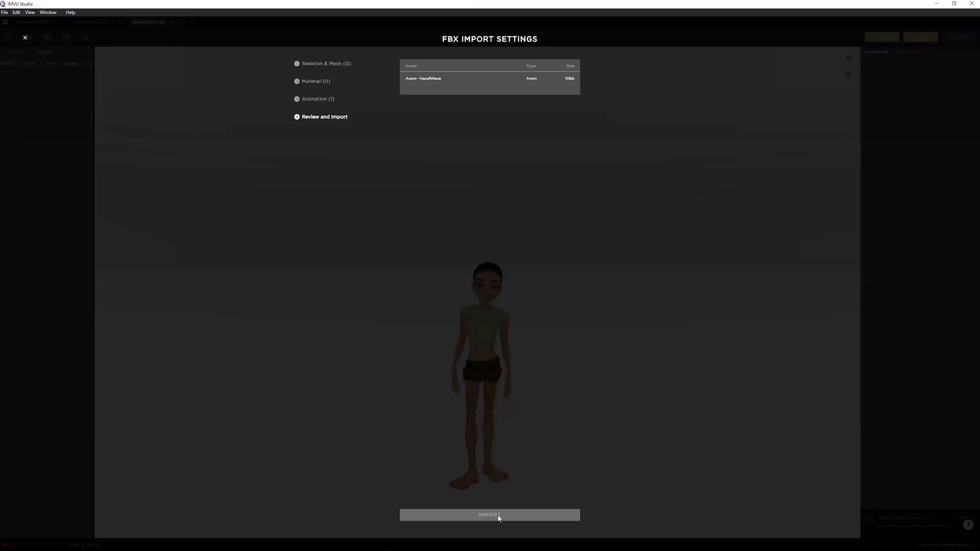
Step: Add a new action to the product and give it an ensemble with Anim-HandWave as its skeletal animation
left_click(16, 51)
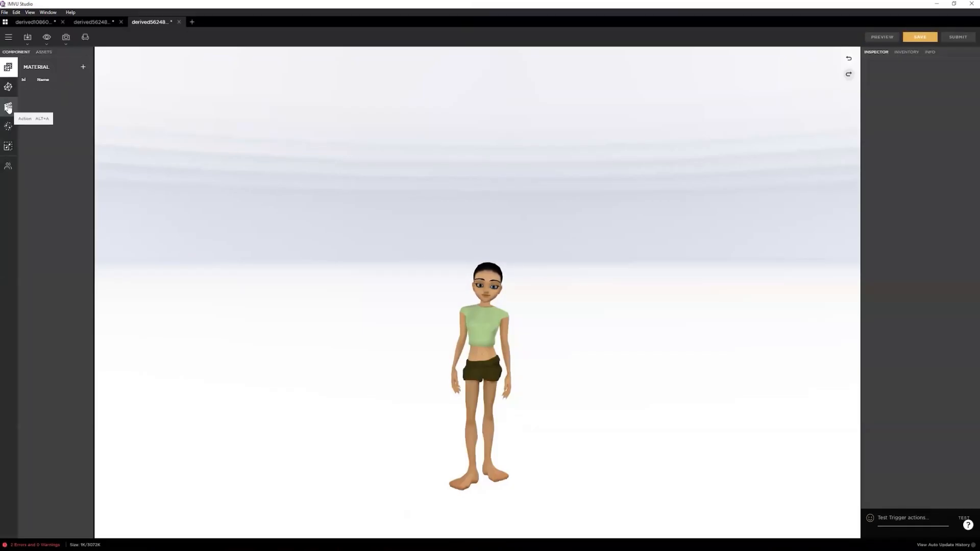
left_click(8, 106)
left_click(83, 67)
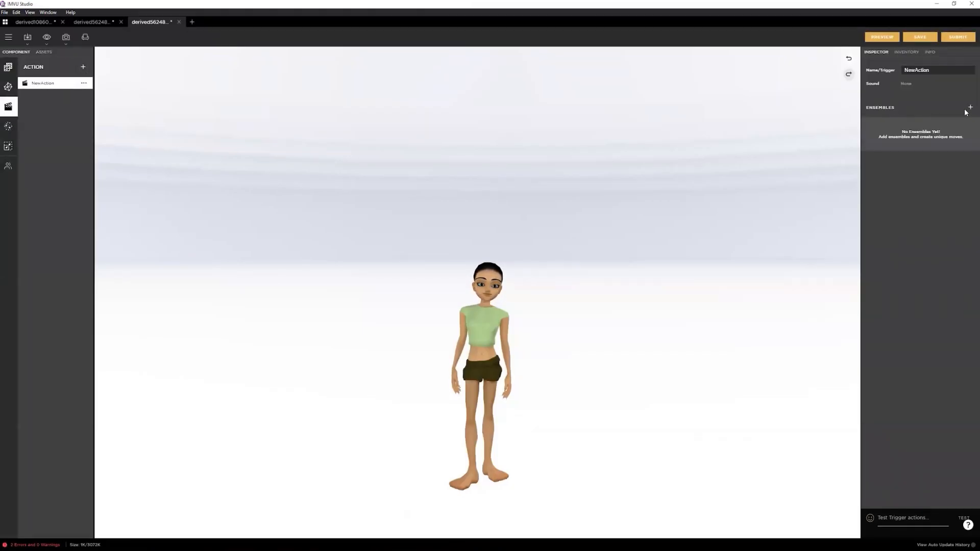
left_click(970, 108)
left_click(822, 146)
left_click(836, 154)
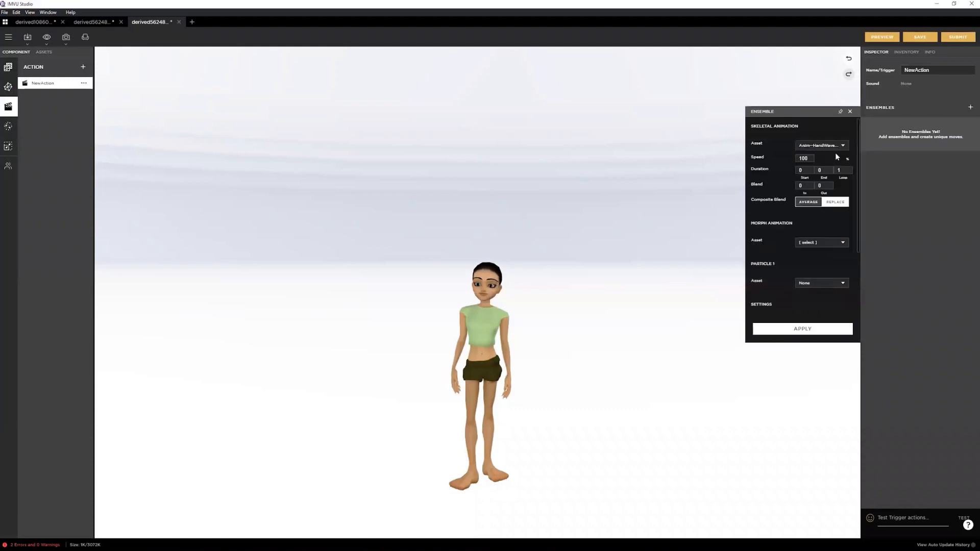
scroll(819, 296, "down", 3)
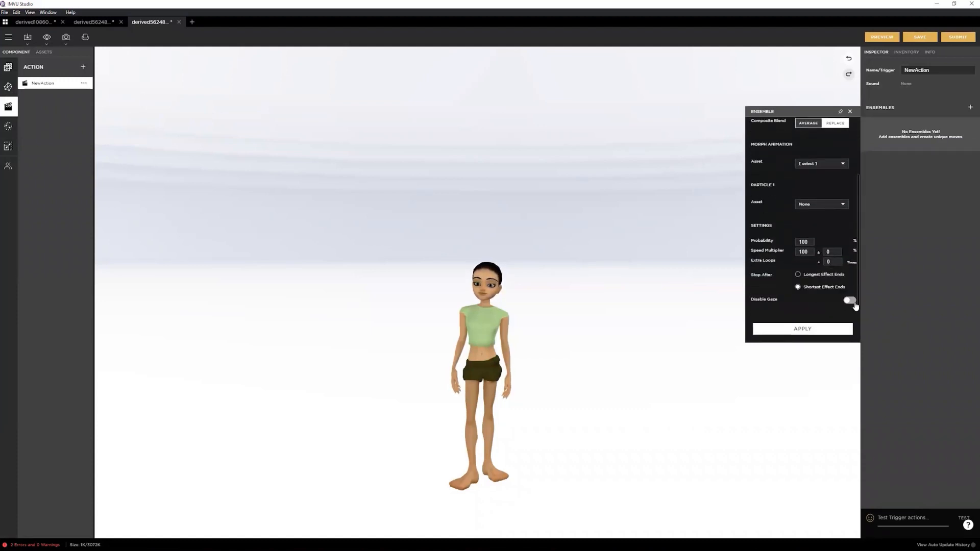
left_click(823, 328)
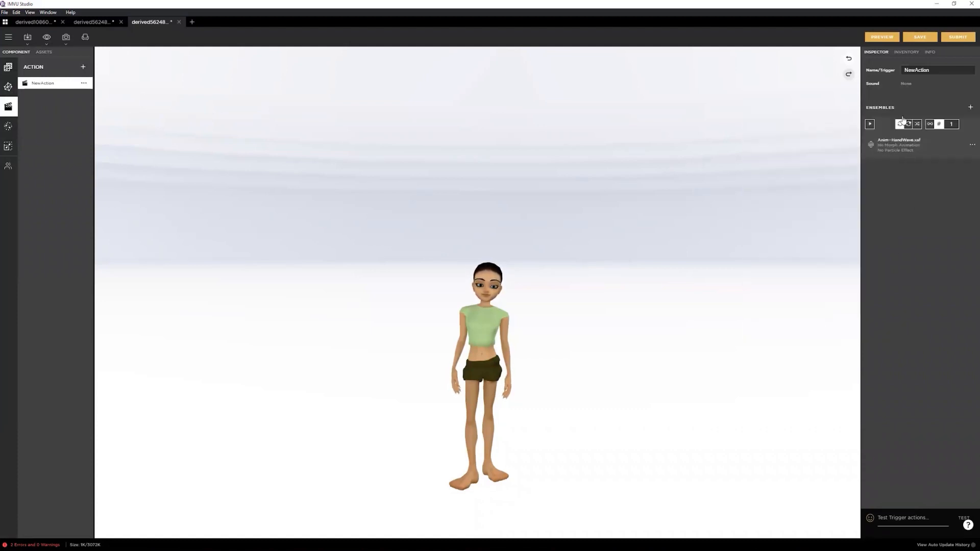
Step: Preview the product and play the NewAction ensemble on the avatar to check the wave
left_click(885, 38)
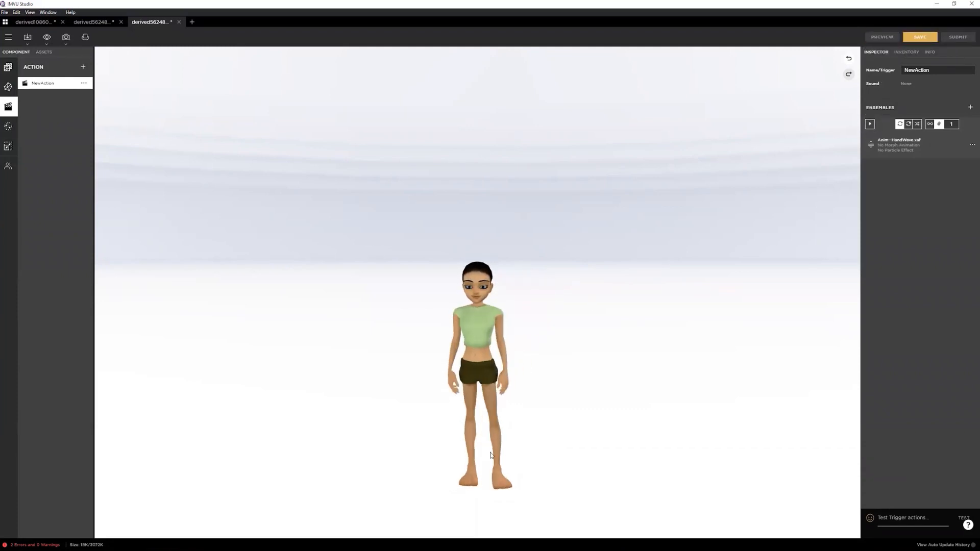
left_click(869, 124)
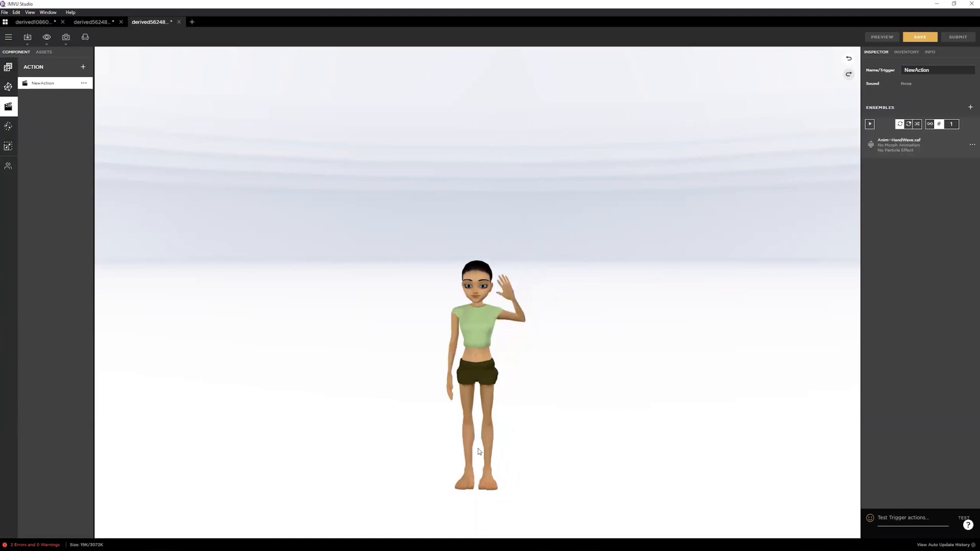
left_click(869, 125)
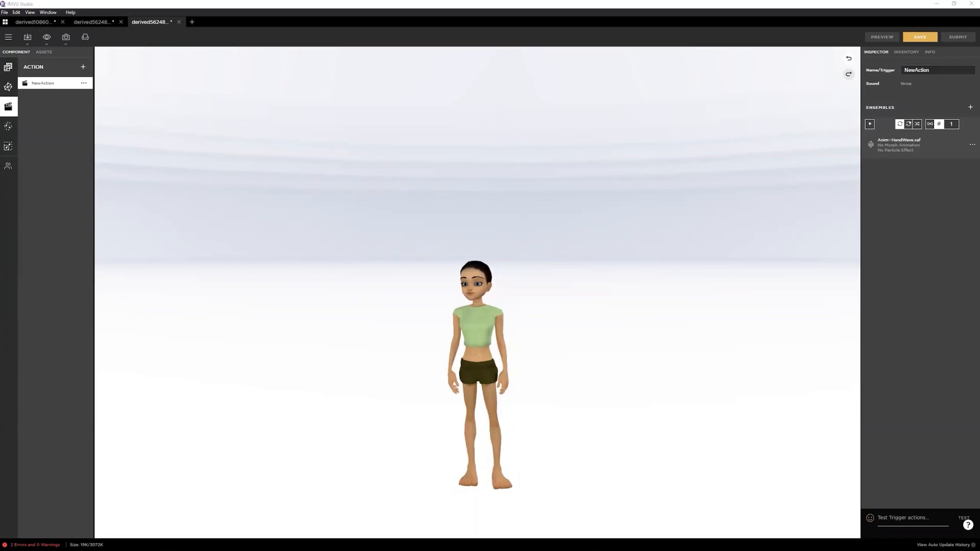
Step: Switch to Blender and start a new file without saving the changes to LearningSessionAnimation.blend
key("alt+Tab")
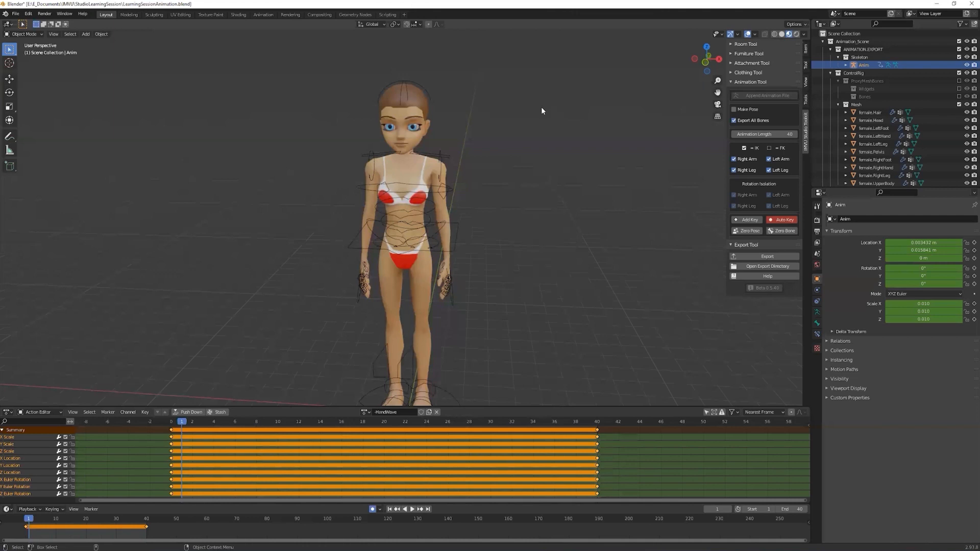
left_click(528, 189)
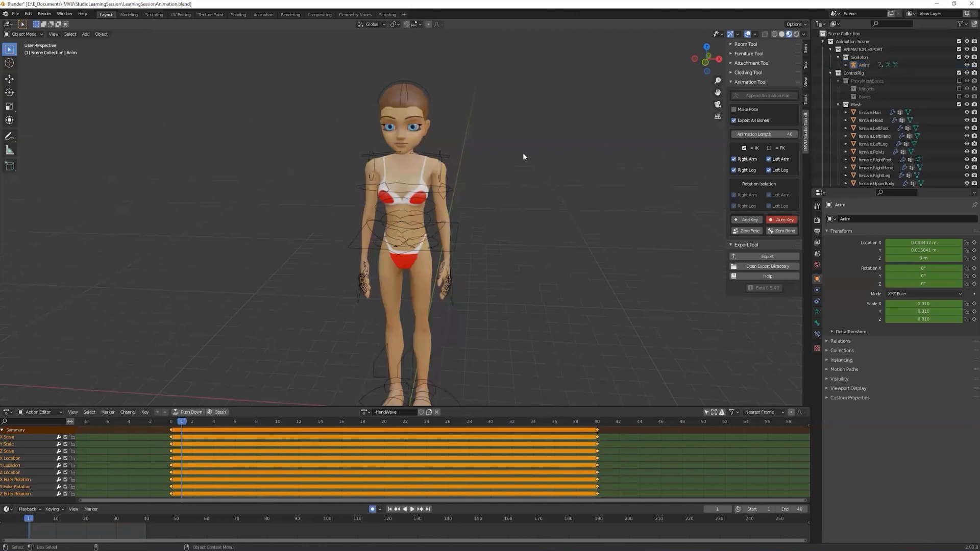
key("ctrl+q")
left_click(503, 294)
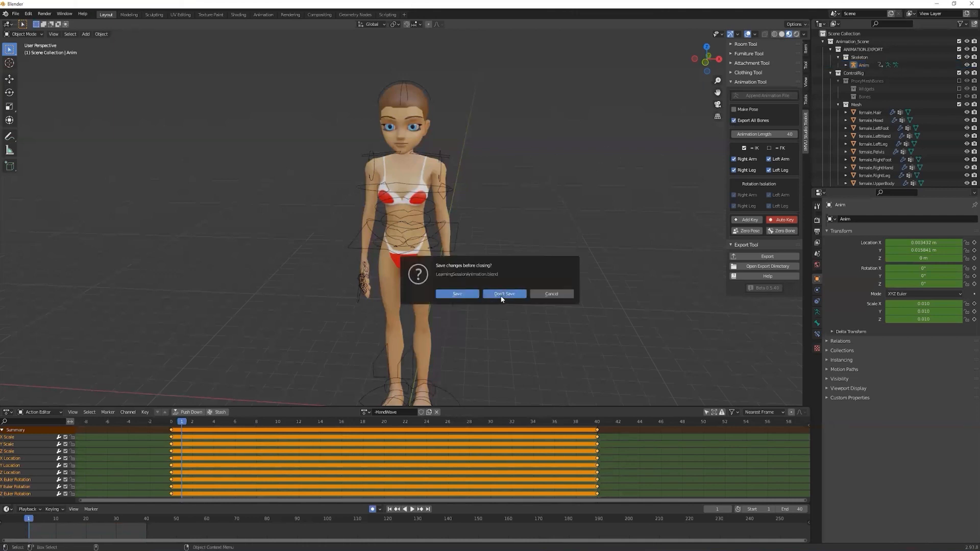
Step: Append the IMVU toolkit's animation file to the new scene and enable Make Pose
left_click(809, 49)
left_click(806, 131)
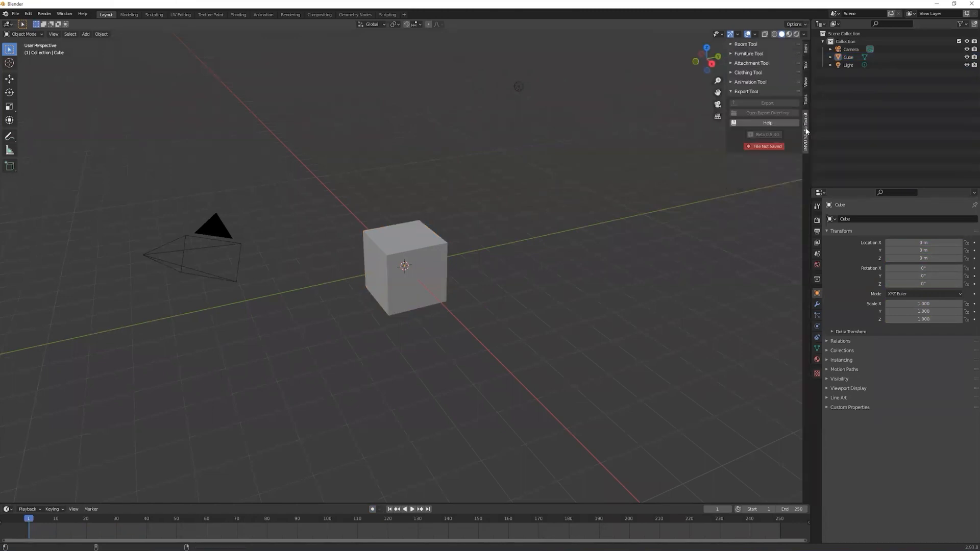
left_click(751, 75)
left_click(750, 75)
left_click(749, 82)
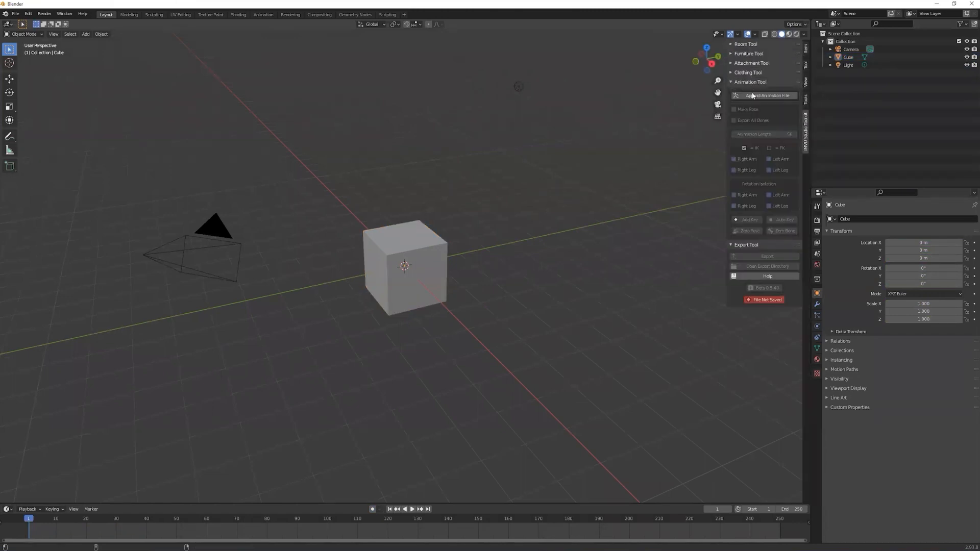
left_click(748, 95)
left_click(734, 109)
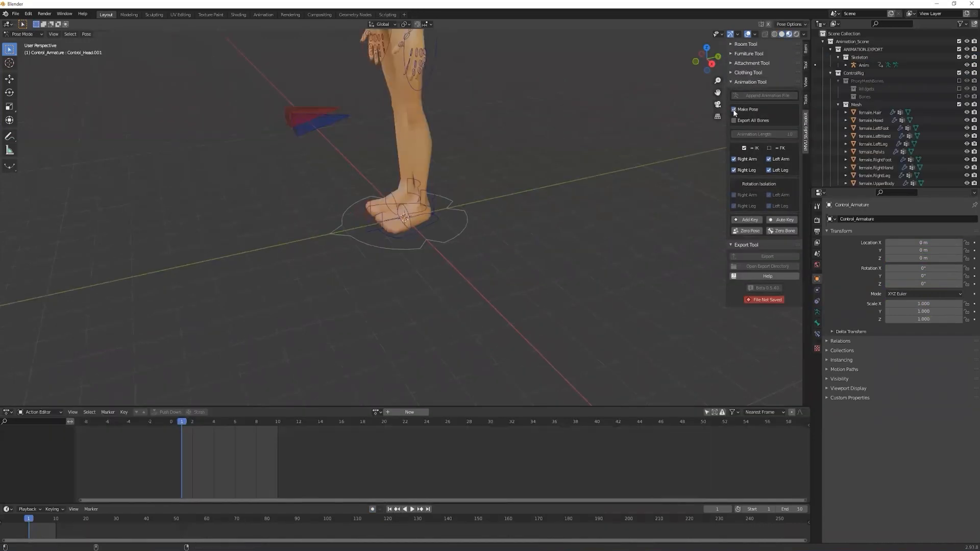
Step: Lower the character's center-of-gravity control at the pelvis so the knees bend
middle_click_drag(534, 133, 541, 331, "alt")
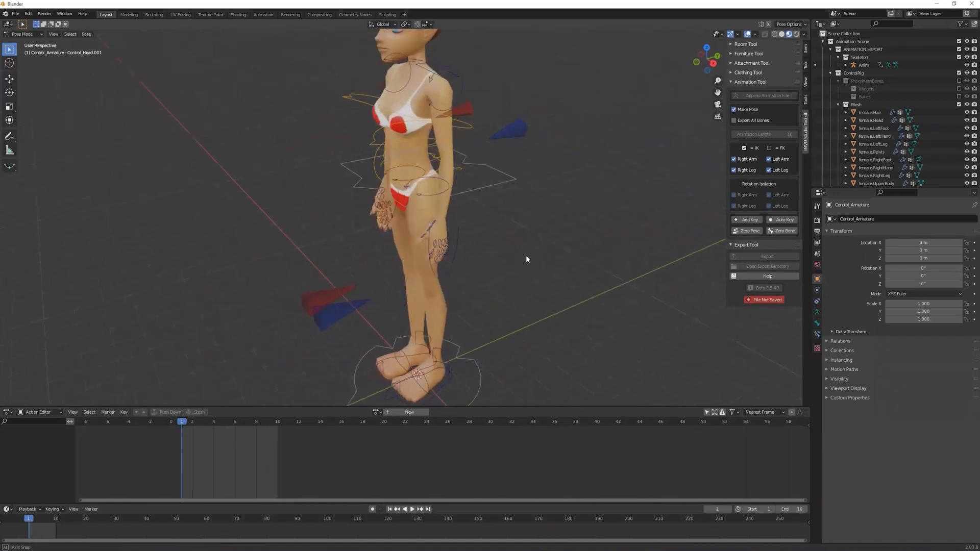
left_click_drag(440, 257, 527, 263, "alt")
scroll(518, 209, "down", 1)
left_click(505, 160)
left_click(9, 79)
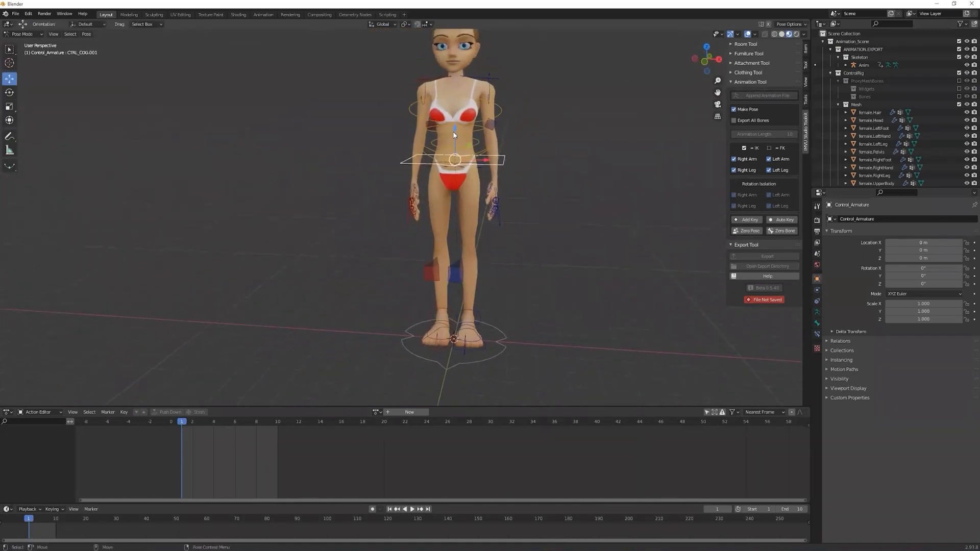
left_click_drag(456, 133, 456, 172)
Step: Turn the character's left foot control outward and place the foot out to the side
left_click(479, 347)
key("e")
left_click_drag(481, 362, 581, 350, "alt")
left_click_drag(457, 309, 543, 280)
Step: Move the right hand control up and away from the body to raise the arm
key("w")
left_click_drag(514, 231, 391, 253, "alt")
left_click(424, 223)
left_click_drag(415, 182, 487, 93)
Step: Rotate the torso control to twist the upper body, and rotate the left foot control to adjust the foot
key("e")
left_click(477, 68)
left_click(479, 165)
left_click_drag(478, 172, 550, 158, "alt")
middle_click_drag(485, 160, 546, 253)
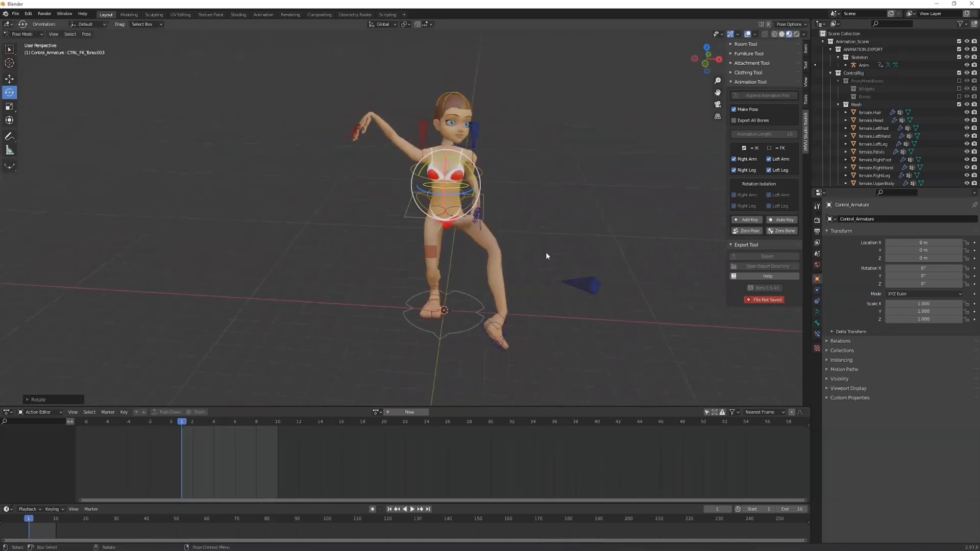
left_click(486, 338)
left_click_drag(488, 334, 531, 272)
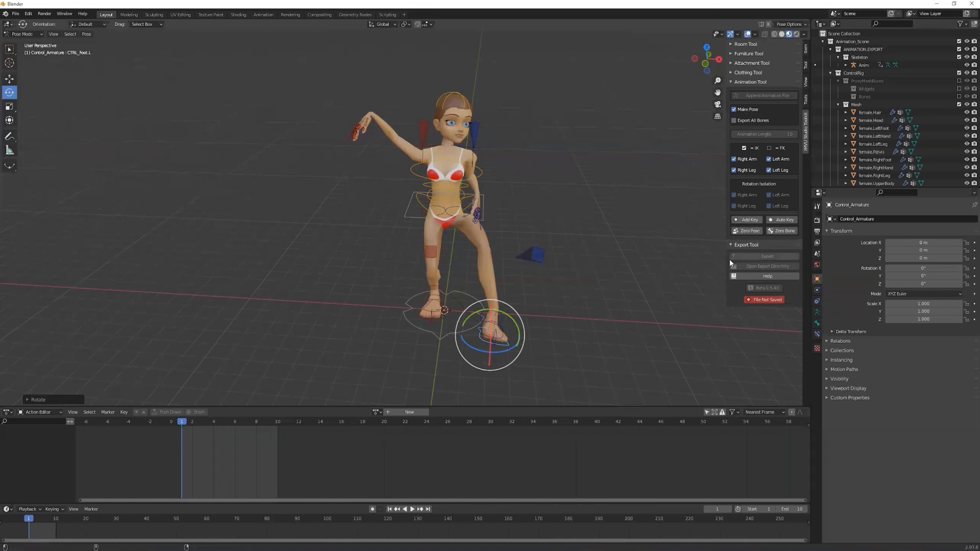
Step: Save the scene over LearningSessionAnimation.blend and try to export the pose with the toolkit's Export Tool
key("ctrl+s")
left_click(406, 189)
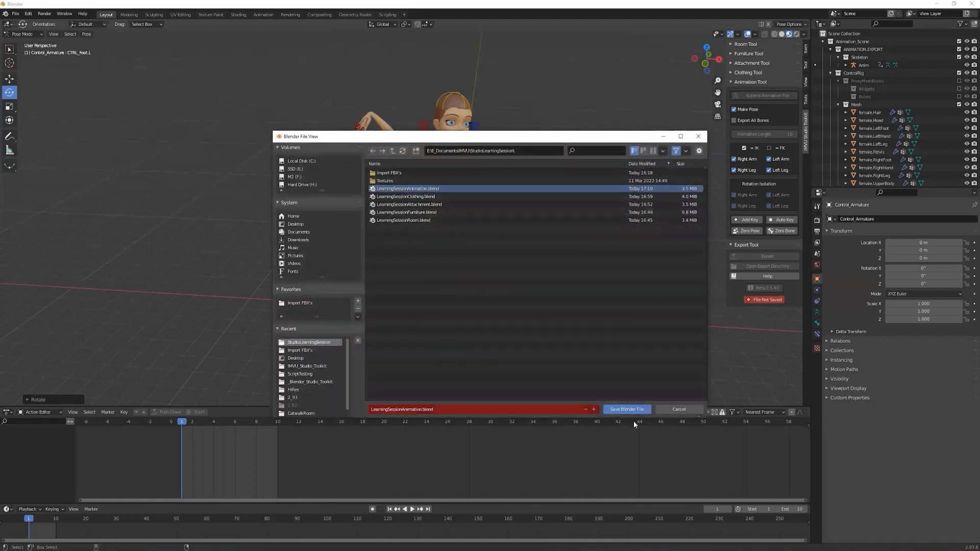
left_click(632, 409)
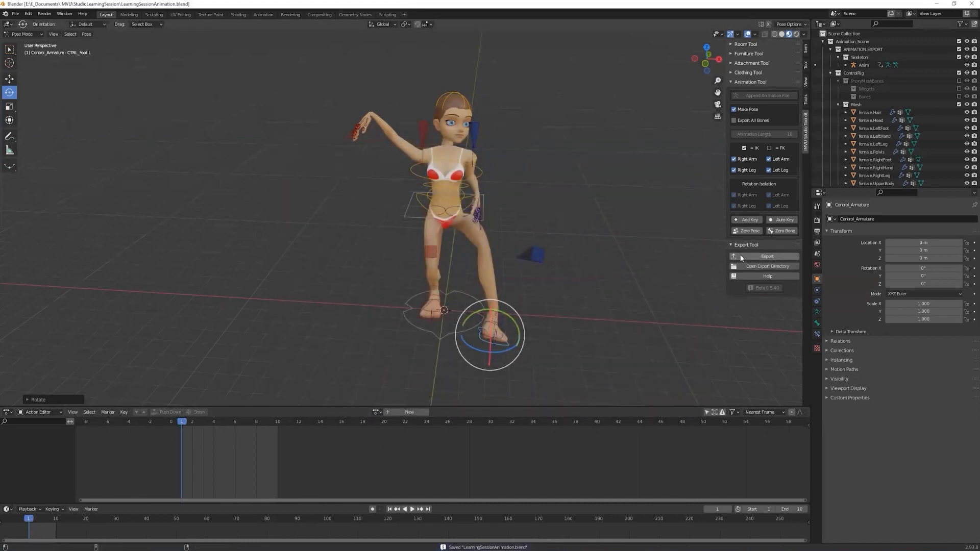
left_click(741, 257)
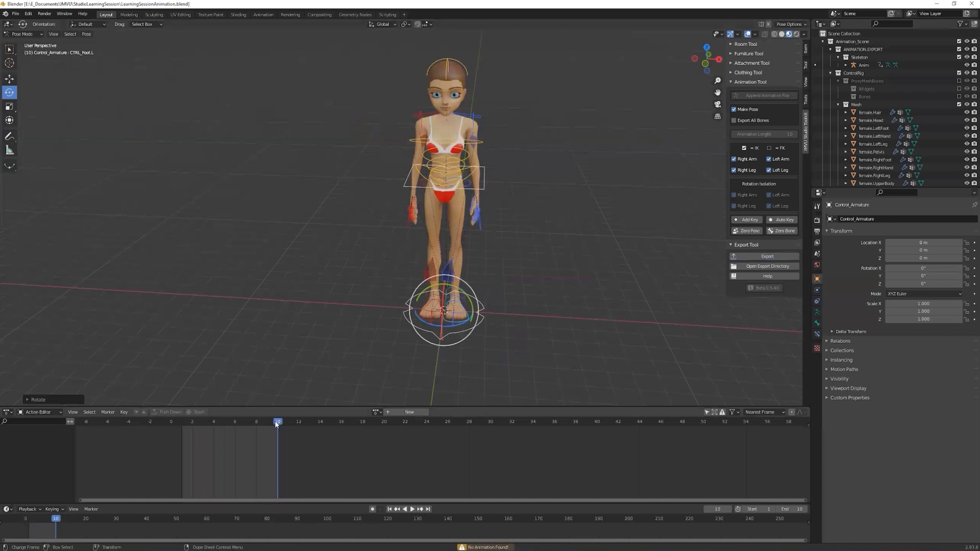
Step: Turn on Auto Key at frame 1, rotate the left foot control outward and move it out to the side
left_click_drag(276, 423, 182, 423)
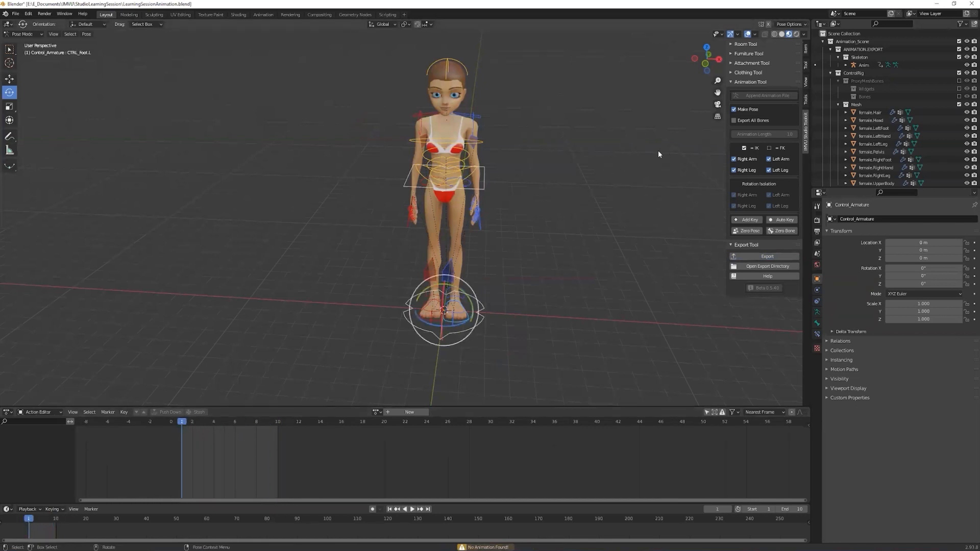
left_click(784, 223)
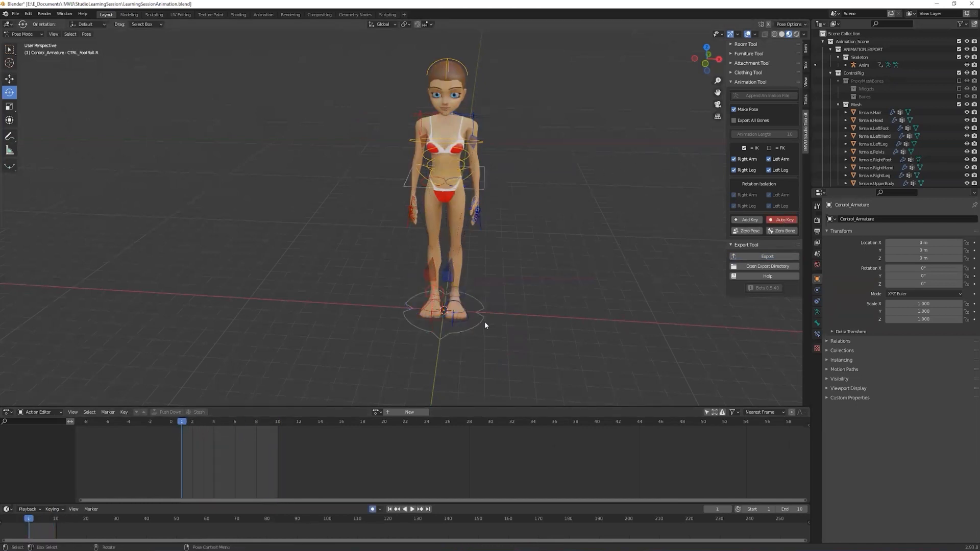
middle_click_drag(462, 308, 473, 302)
left_click_drag(472, 301, 523, 266)
key("w")
middle_click_drag(523, 265, 499, 294)
left_click_drag(503, 292, 452, 320)
middle_click_drag(458, 289, 403, 308)
scroll(488, 250, "up", 3)
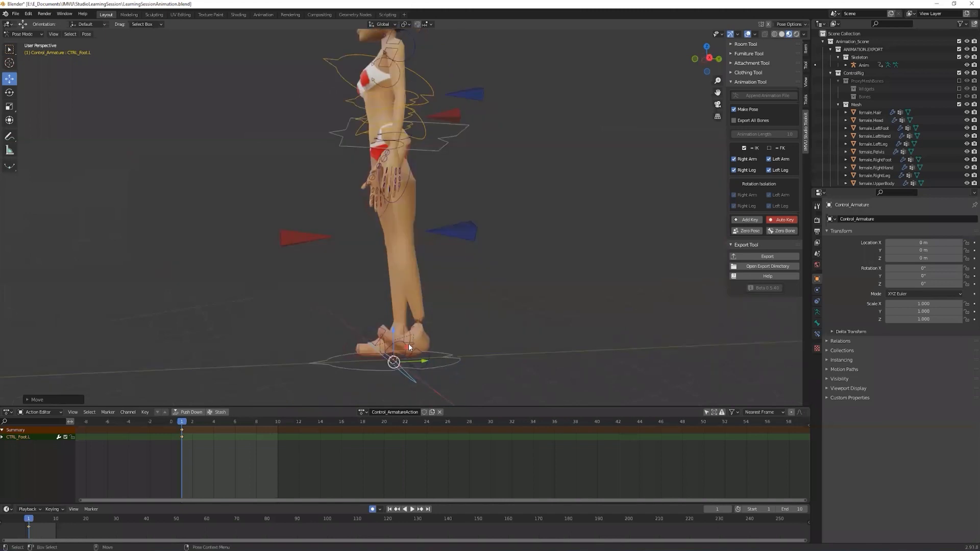
left_click_drag(409, 345, 266, 270)
middle_click_drag(292, 292, 445, 296)
left_click_drag(495, 357, 528, 153)
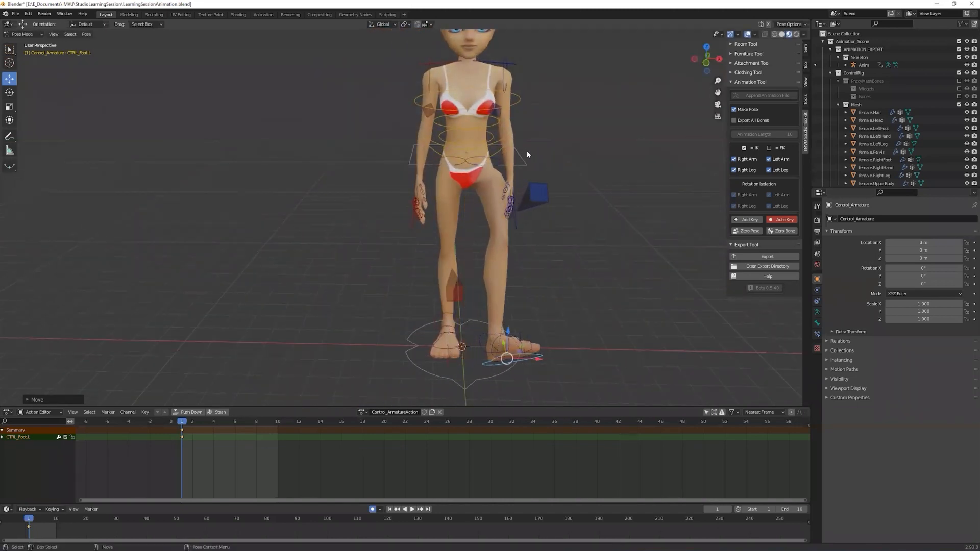
Step: Lower the center-of-gravity control, and raise the right hand control out to the side with the hand rotated outward
left_click(525, 167)
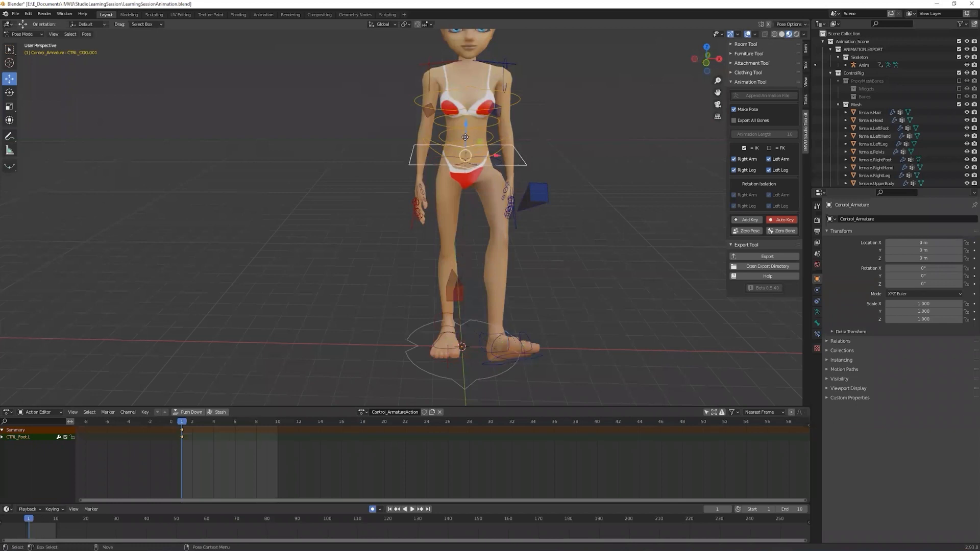
left_click_drag(465, 137, 463, 173)
left_click(412, 226)
key("g")
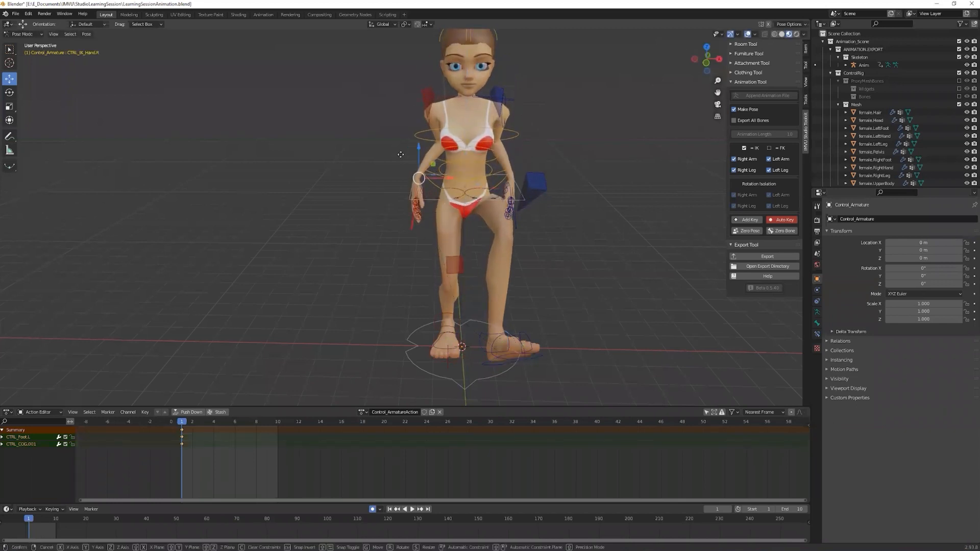
left_click_drag(401, 155, 383, 189)
key("r")
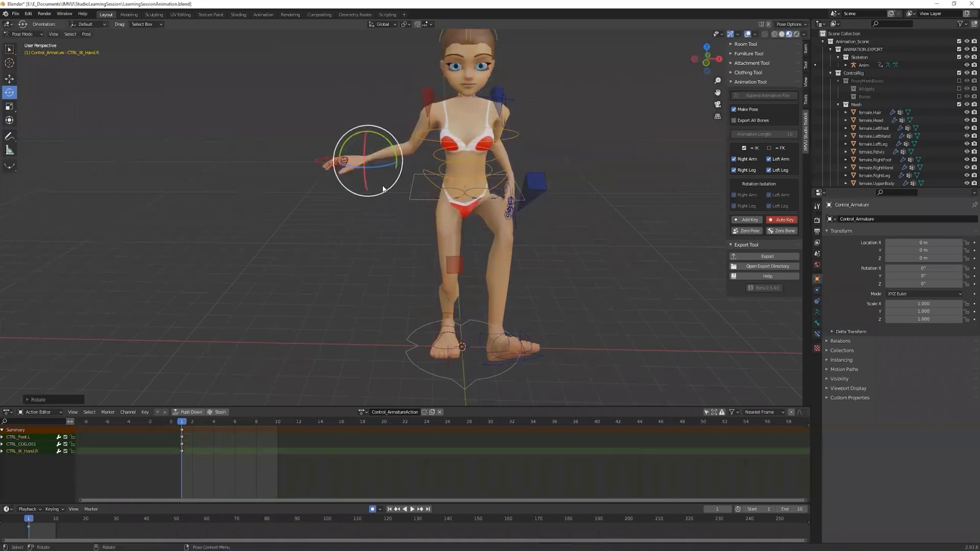
key("w")
left_click_drag(382, 146, 378, 87)
Step: Move the left hand control up and outward, away from the hip
left_click(521, 215)
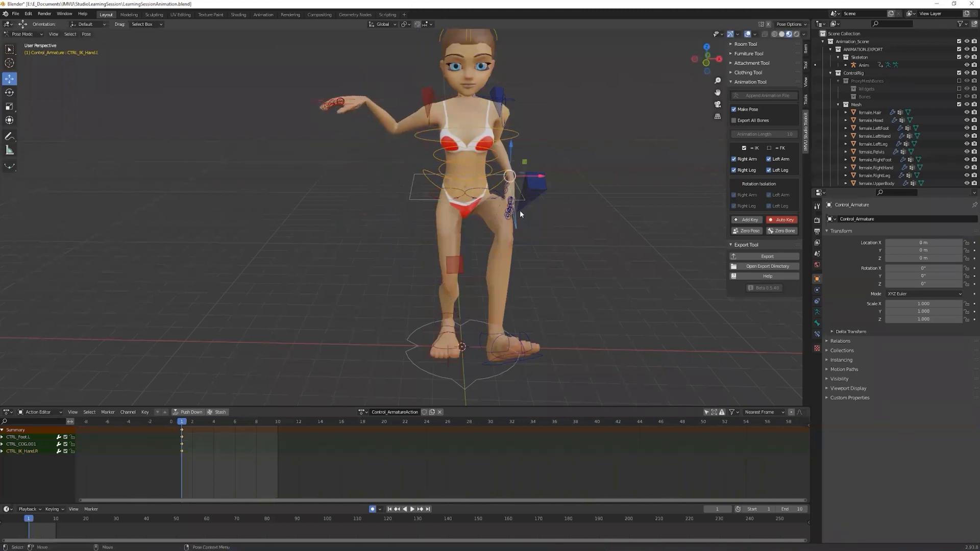
left_click_drag(521, 162, 560, 133)
middle_click_drag(500, 42, 483, 105, "shift")
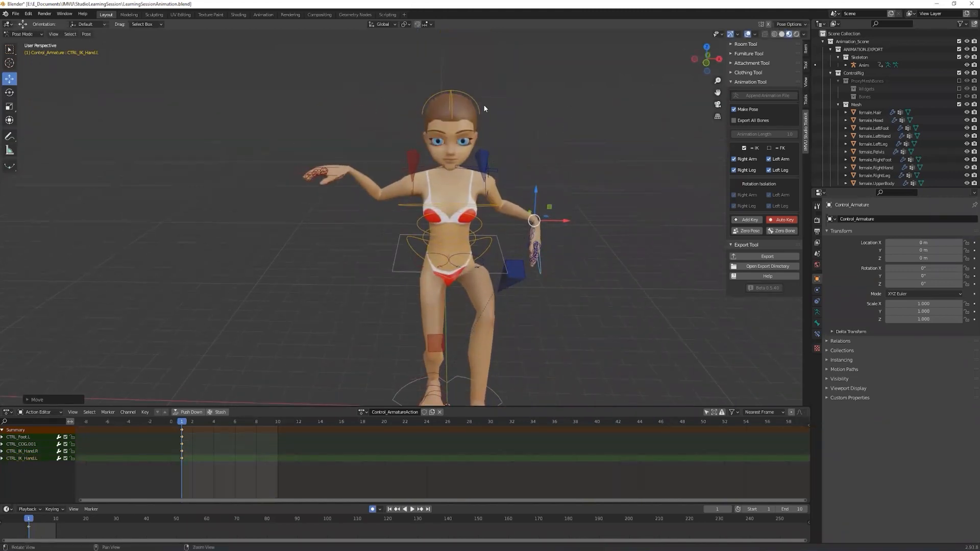
Step: Rotate the avatar's head control so the face turns toward its left side
left_click(480, 107)
key("e")
left_click_drag(462, 148, 561, 194)
left_click(563, 196)
scroll(535, 242, "down", 2)
middle_click_drag(535, 242, 564, 250)
Step: Export the pose, rename the control armature's action to MyPose, and export it again
left_click(754, 257)
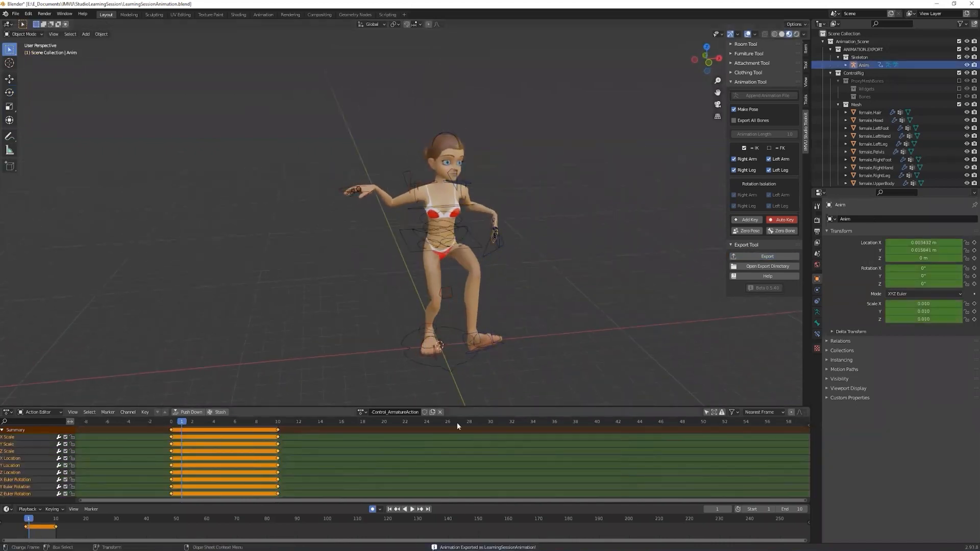
left_click(449, 365)
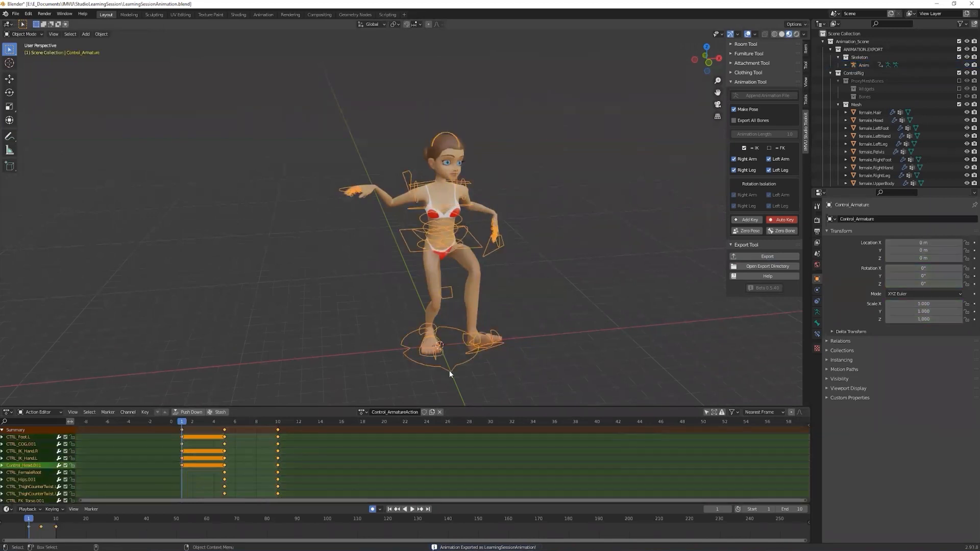
left_click(407, 412)
type("MyPose")
key("Return")
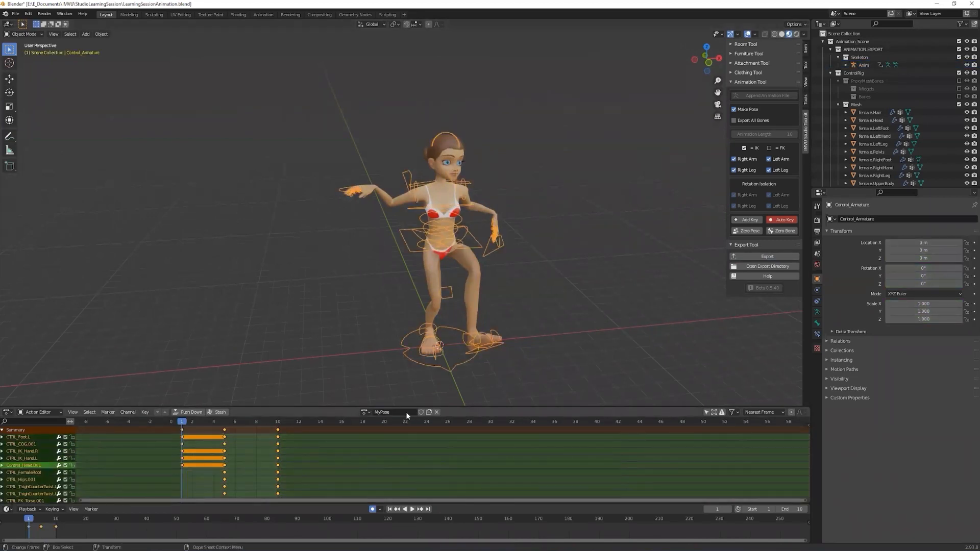
left_click(759, 257)
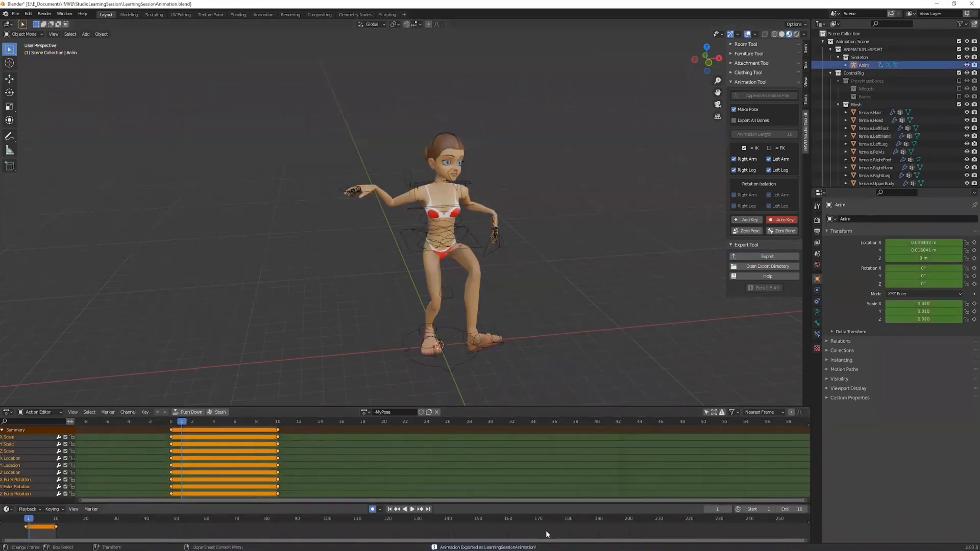
Step: Switch to IMVU Studio and derive a new product from Empty Female Top
left_click(540, 547)
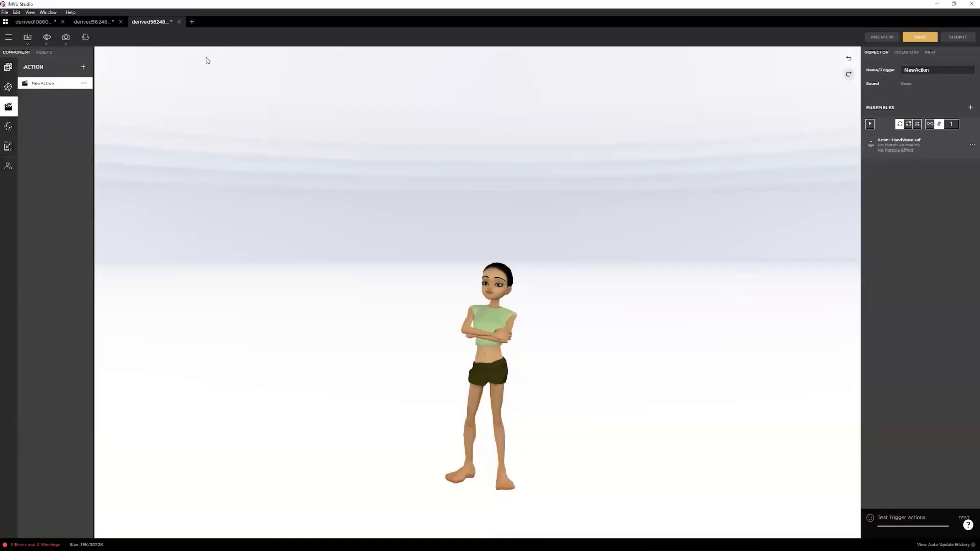
left_click(192, 23)
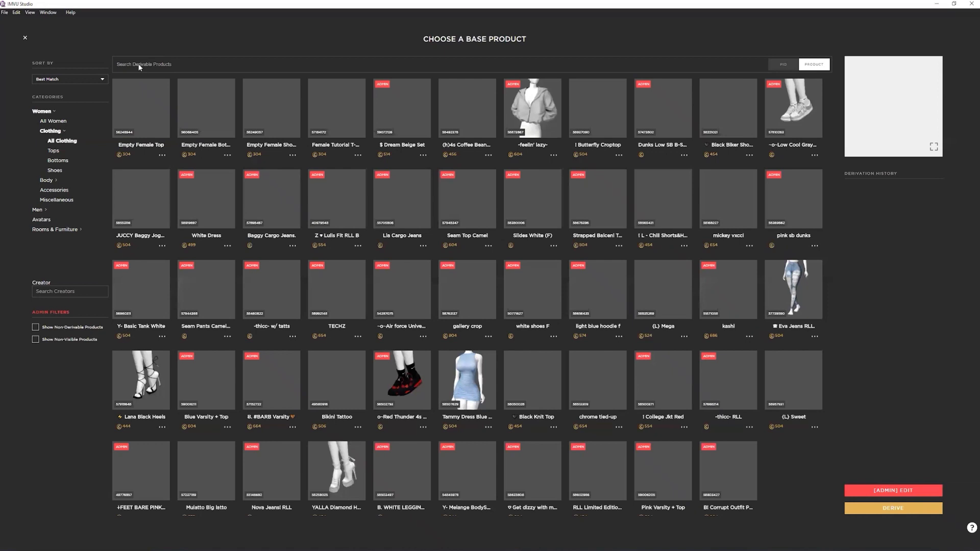
left_click(135, 108)
left_click(858, 512)
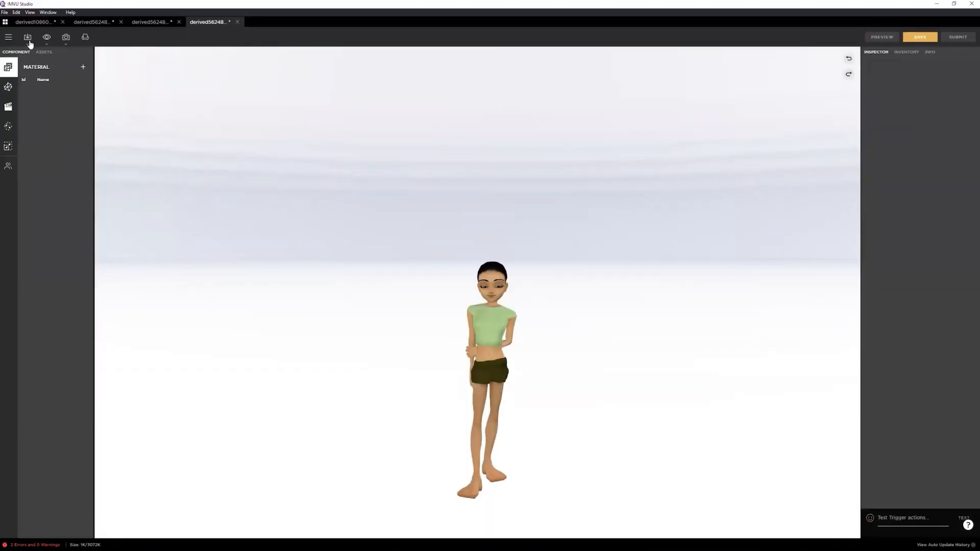
Step: Import LearningSessionAnimation.fbx into the derived product, skipping the detailed FBX setup
left_click(28, 42)
left_click(39, 67)
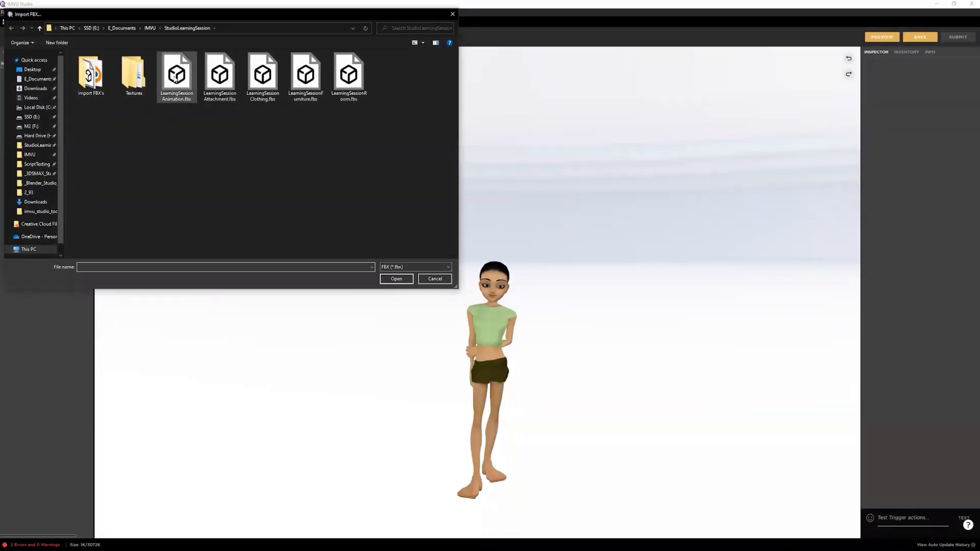
double_click(175, 77)
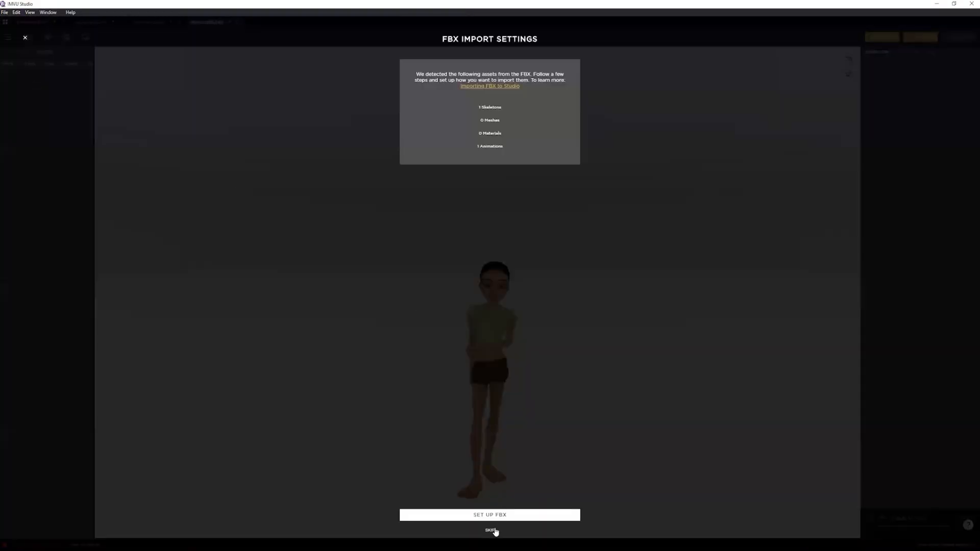
left_click(491, 531)
left_click(497, 518)
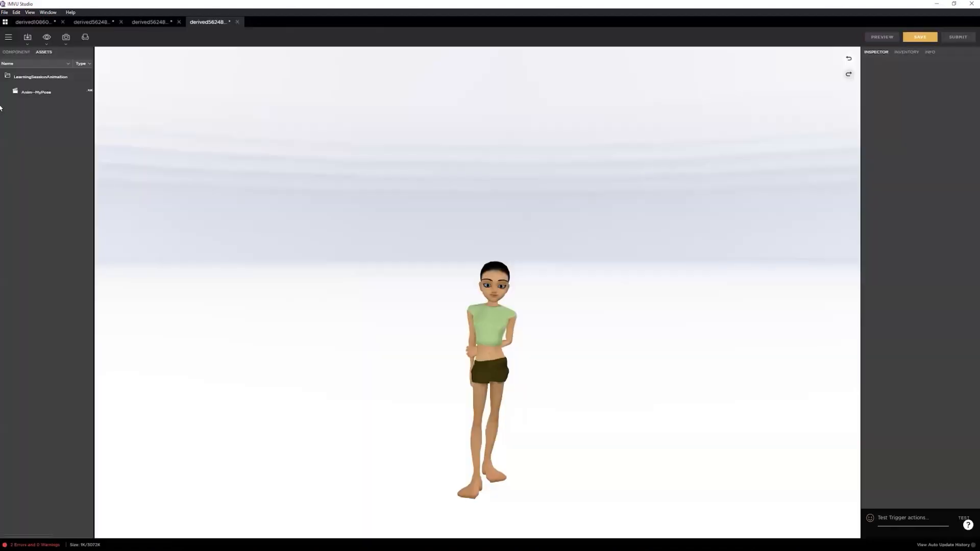
Step: Create an action and give it an ensemble using Anim--MyPose.xaf, with duration start 1, end 2 and loop 0
left_click(16, 52)
left_click(8, 106)
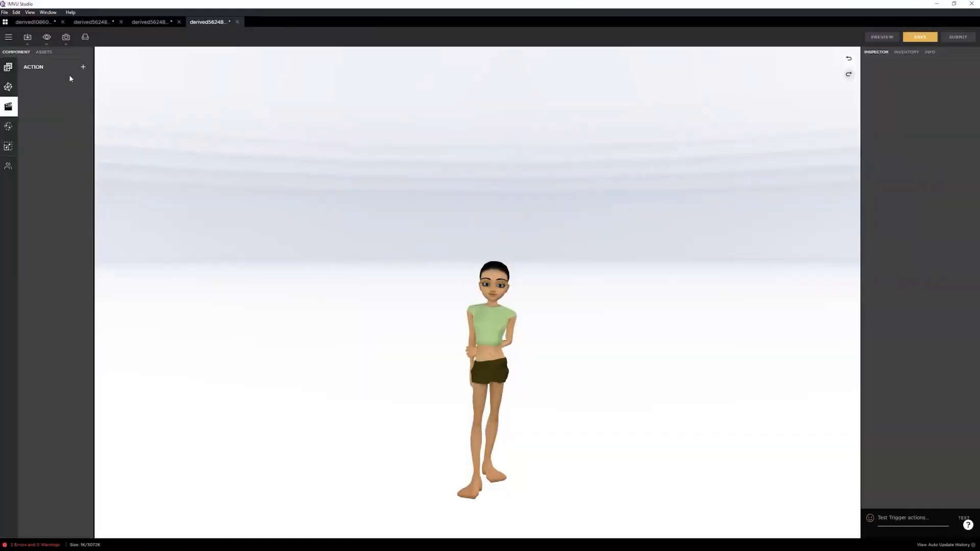
left_click(82, 67)
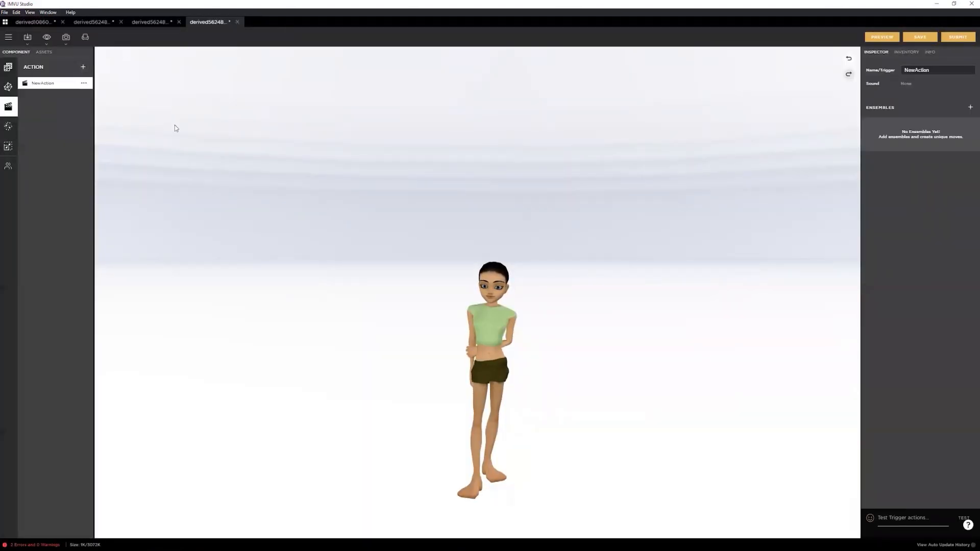
left_click(970, 109)
left_click(829, 146)
left_click(823, 153)
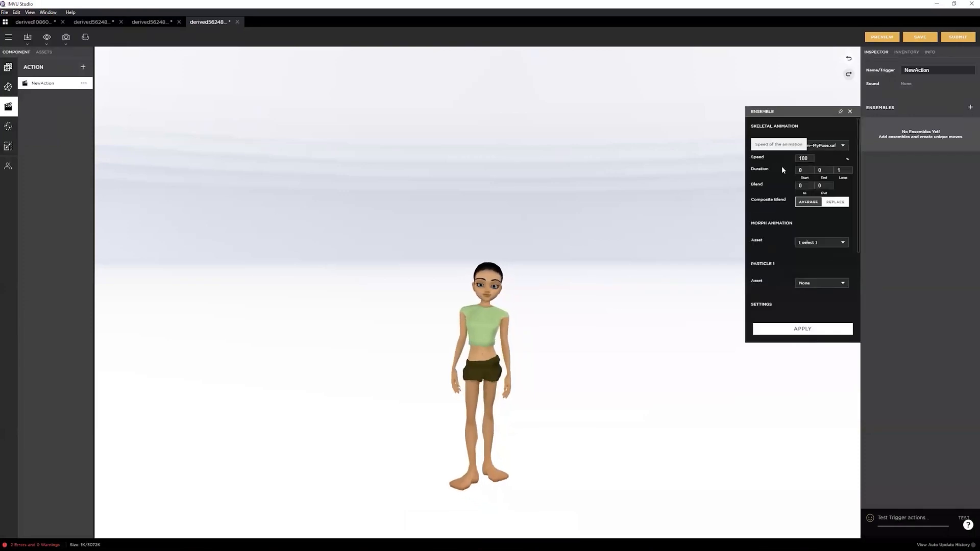
left_click(812, 170)
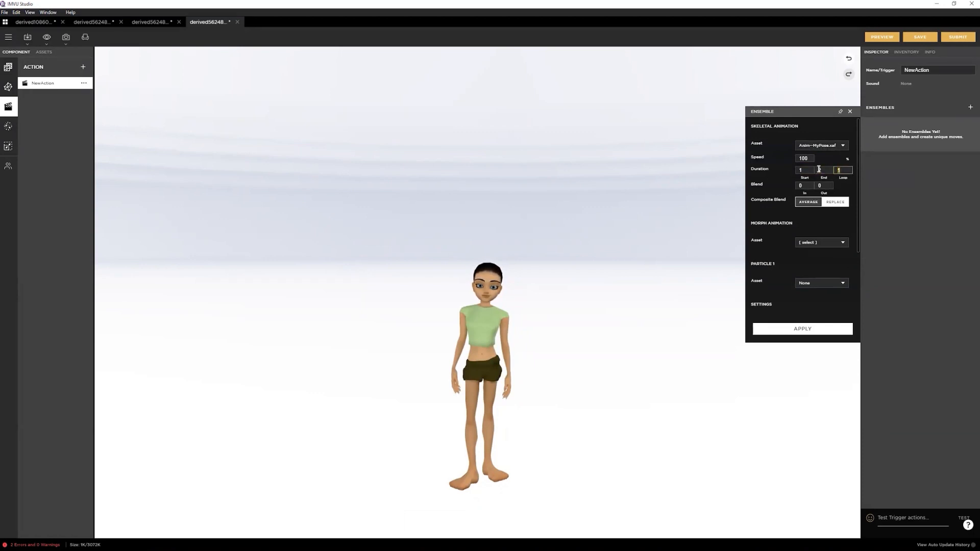
type("0")
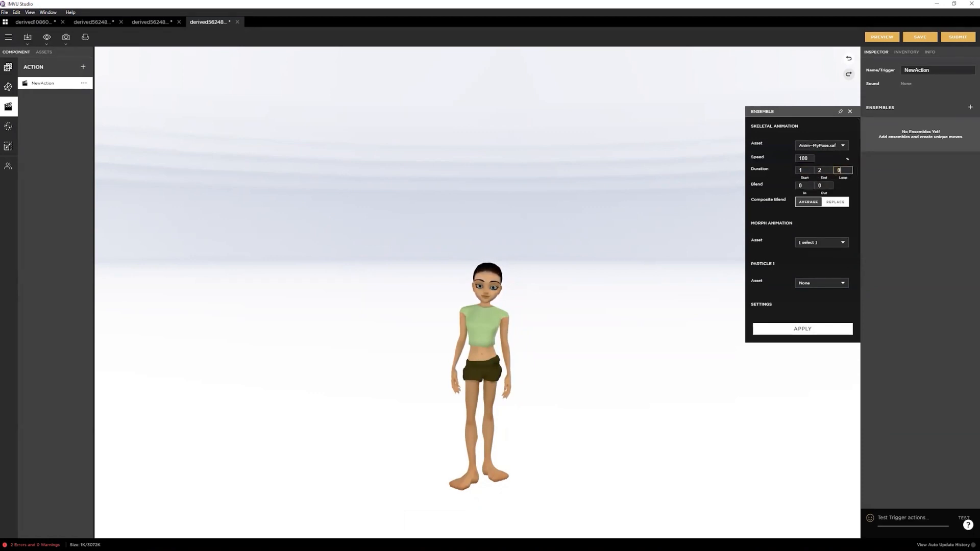
Step: Switch to Blender, scrub the first frames of the MyPose action, and return to IMVU Studio
key("alt+Tab")
left_click_drag(182, 423, 189, 425)
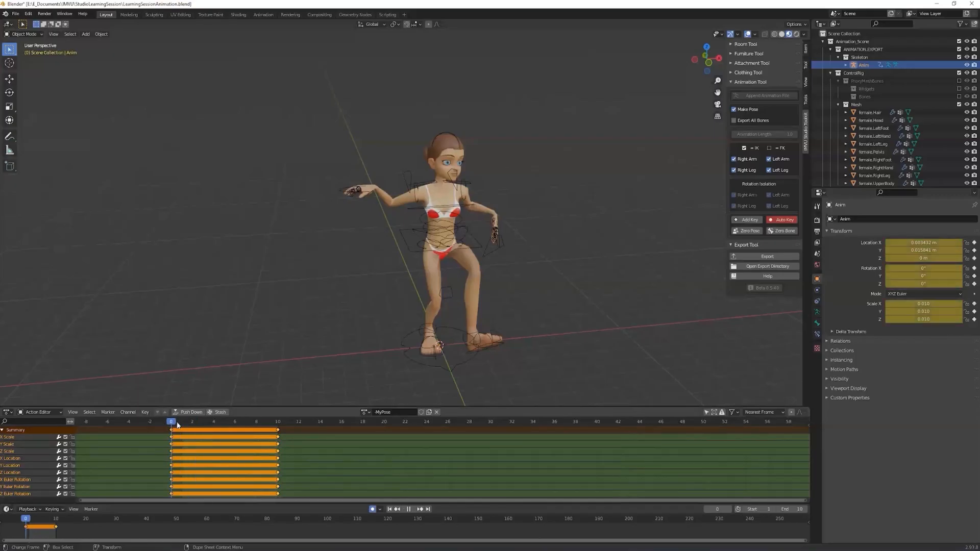
key("alt+Tab")
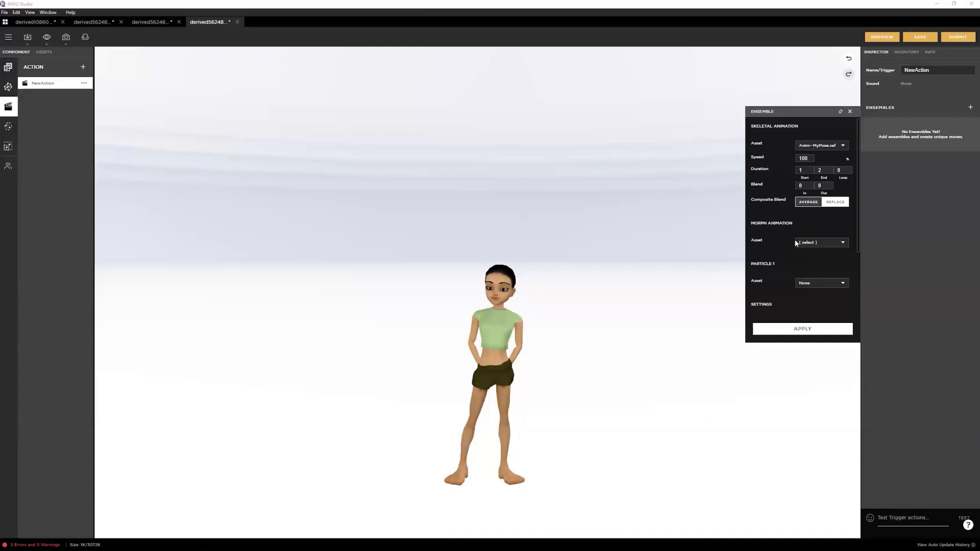
Step: Apply the ensemble to the action and reopen its configuration to turn on Disable Gaze
left_click(794, 329)
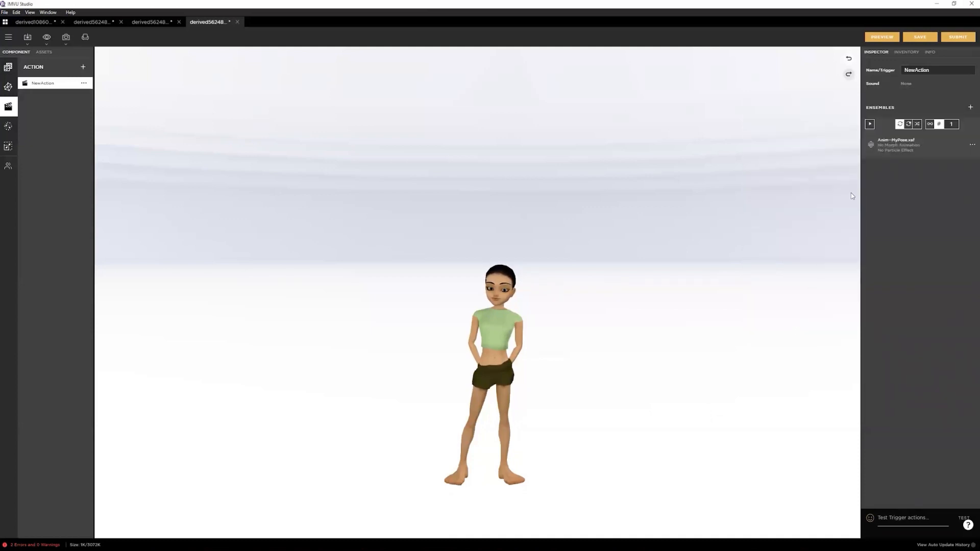
left_click(972, 146)
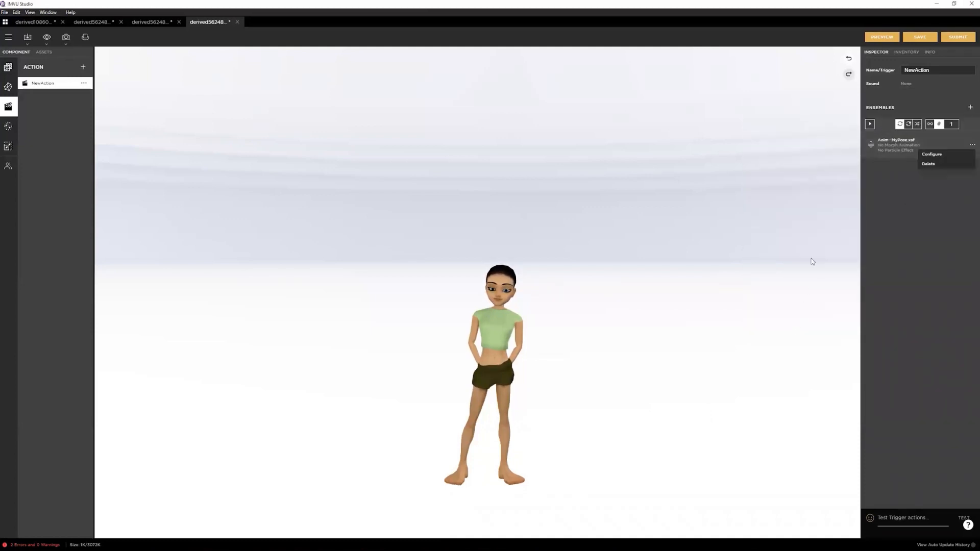
left_click(939, 155)
scroll(824, 286, "down", 2)
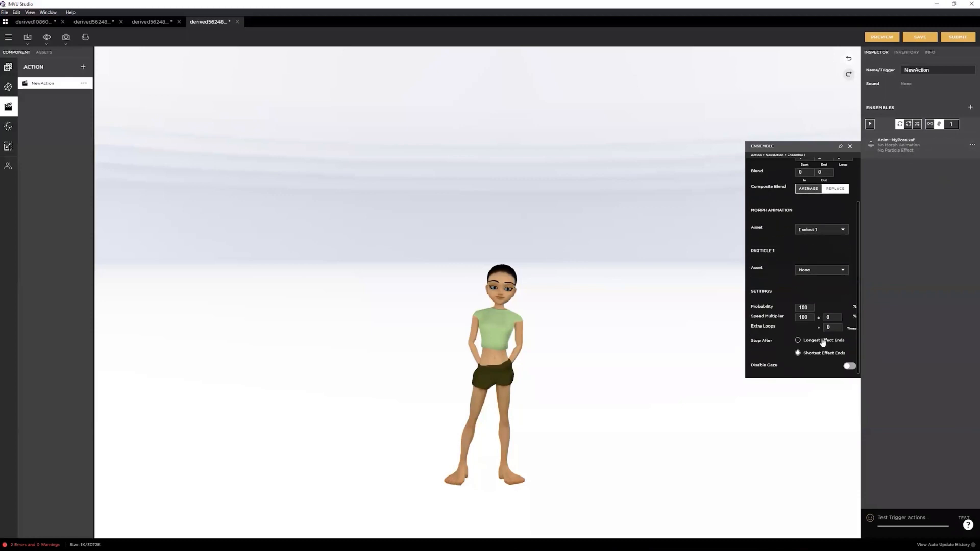
left_click(849, 367)
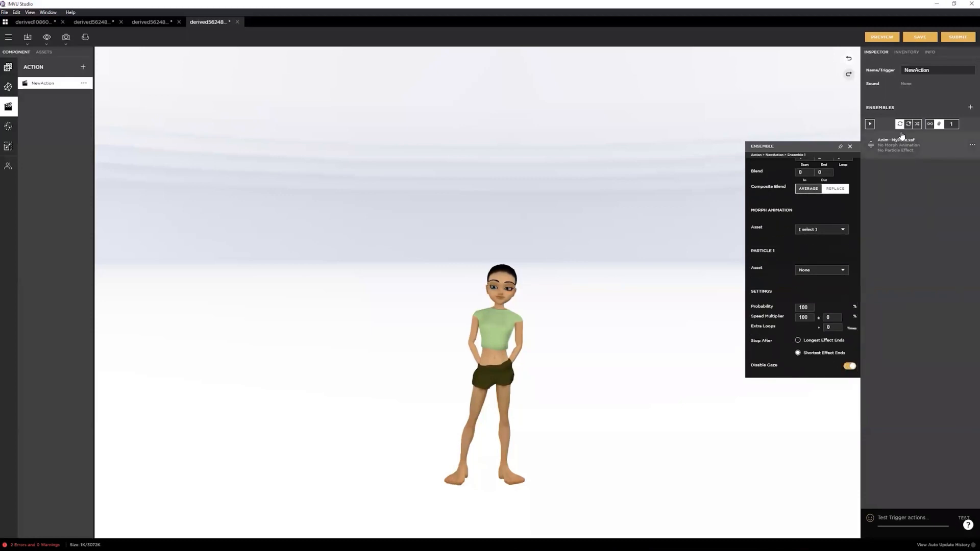
Step: Update the product preview, close the ensemble settings, and play the action on the avatar
left_click(881, 38)
left_click(850, 146)
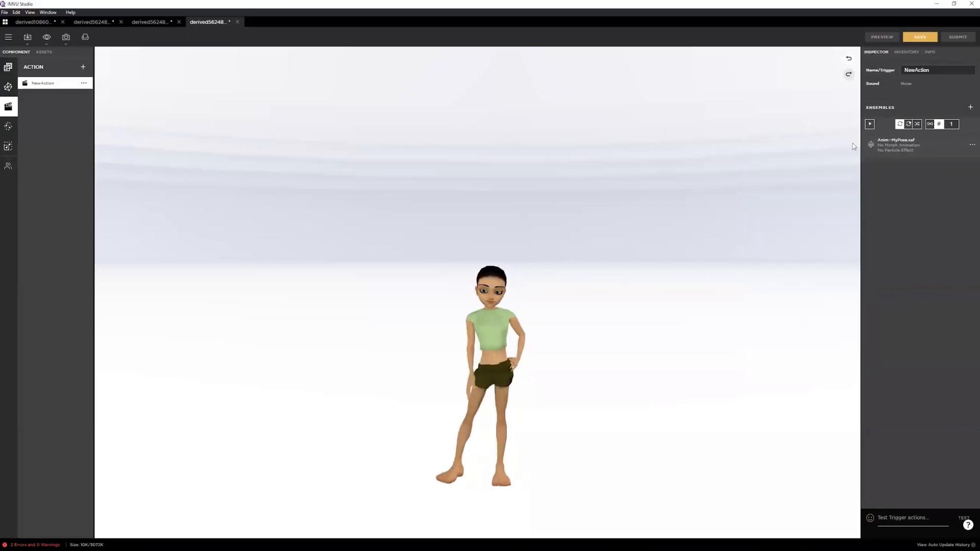
left_click(870, 124)
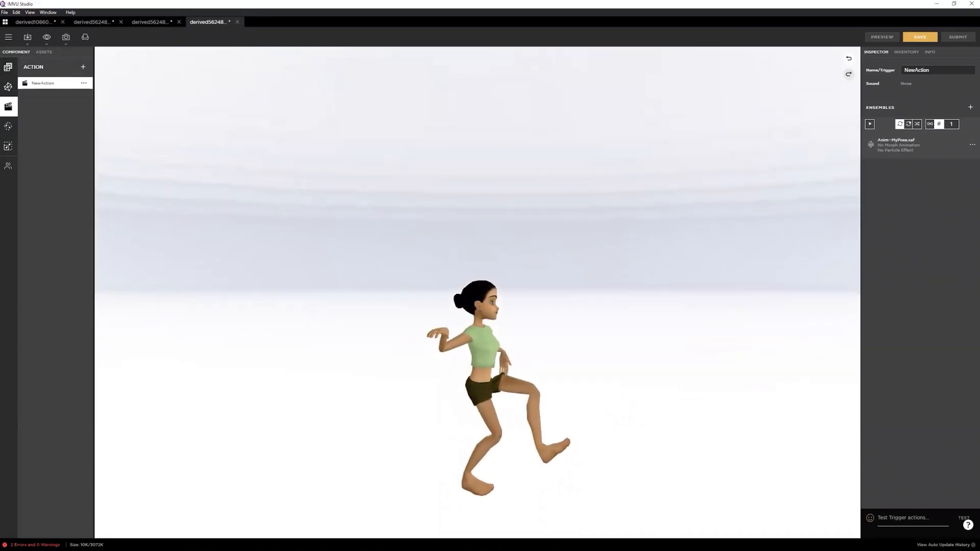
Step: Switch to Blender, start a new general file, and append the animation file with the IMVU toolkit's Animation Tool
key("alt+Tab")
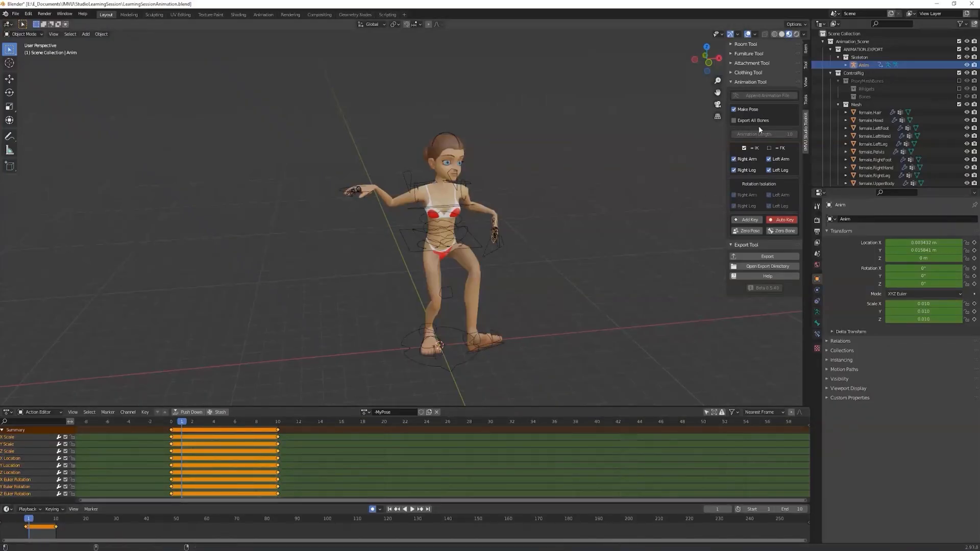
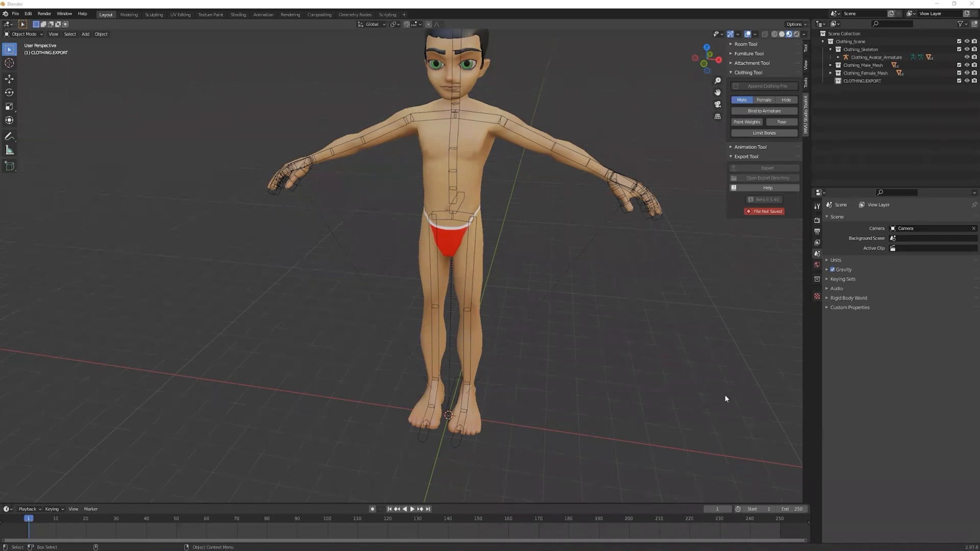
left_click(735, 73)
left_click(736, 83)
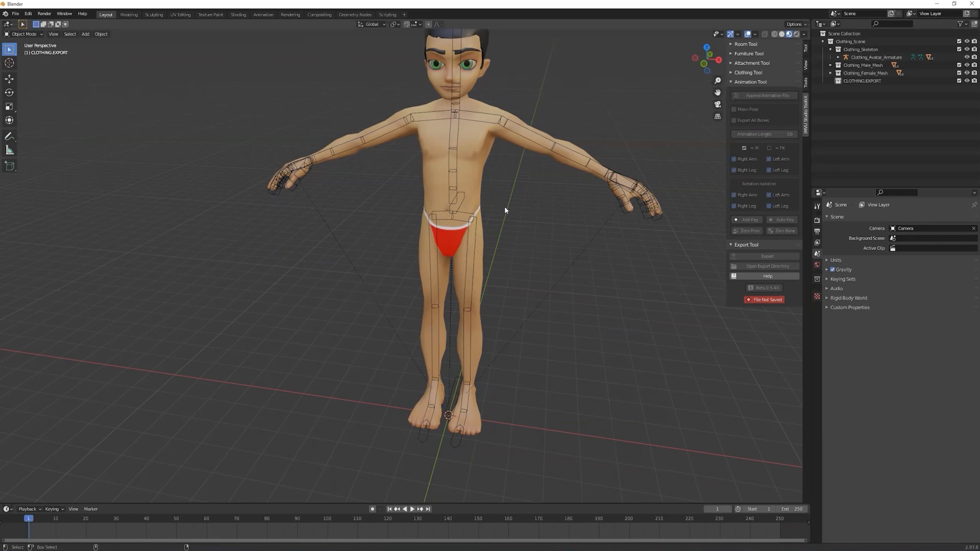
key("ctrl+n")
left_click(503, 297)
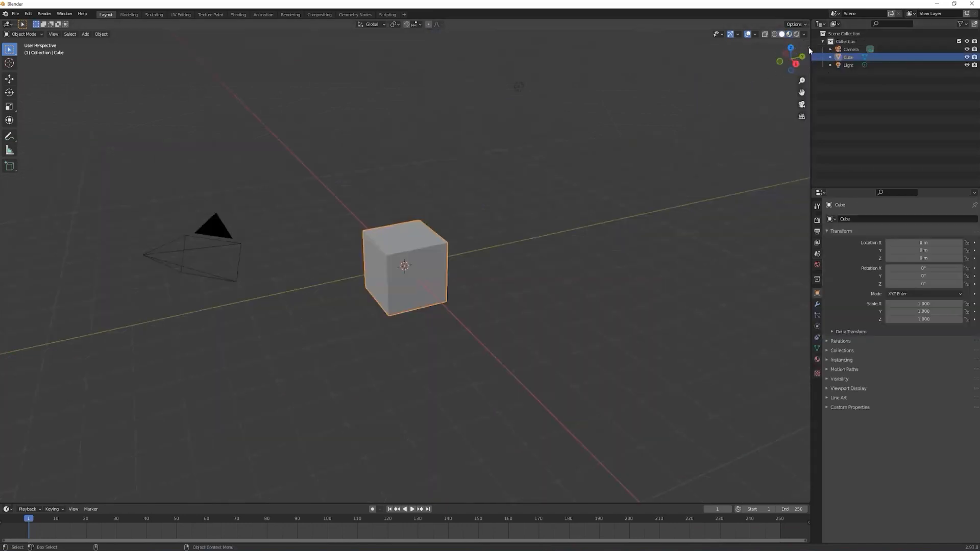
left_click(807, 48)
left_click(762, 82)
left_click(761, 97)
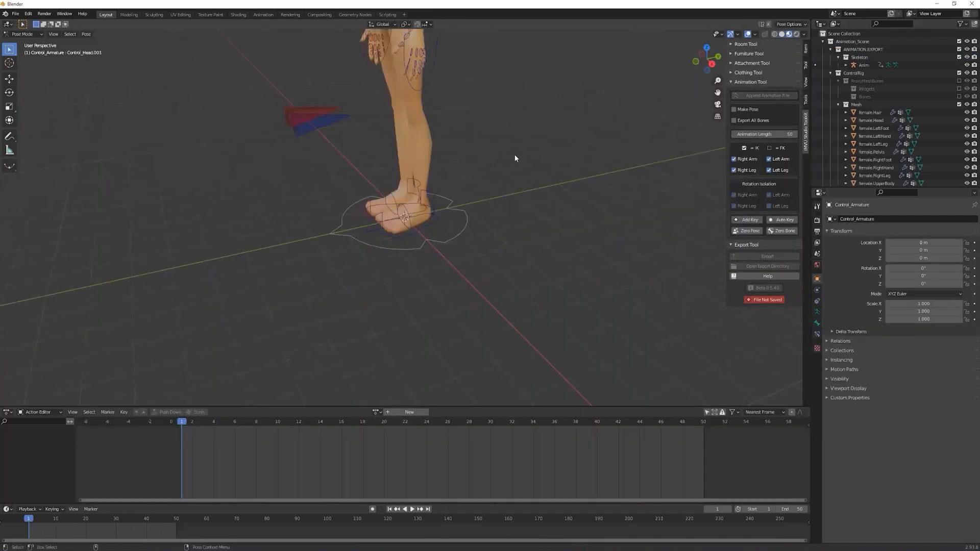
Step: Examine the appended avatar control rig and the female mesh parts inside the ControlRig collection
middle_click_drag(489, 218, 477, 317, "shift")
middle_click_drag(799, 74, 808, 102, "shift")
left_click(830, 73)
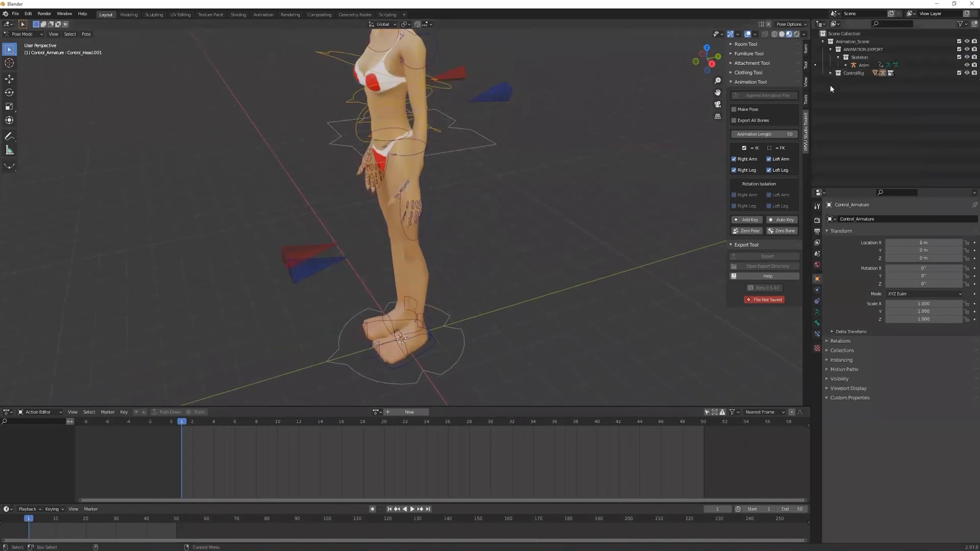
left_click(830, 73)
left_click(849, 104)
scroll(863, 122, "down", 1)
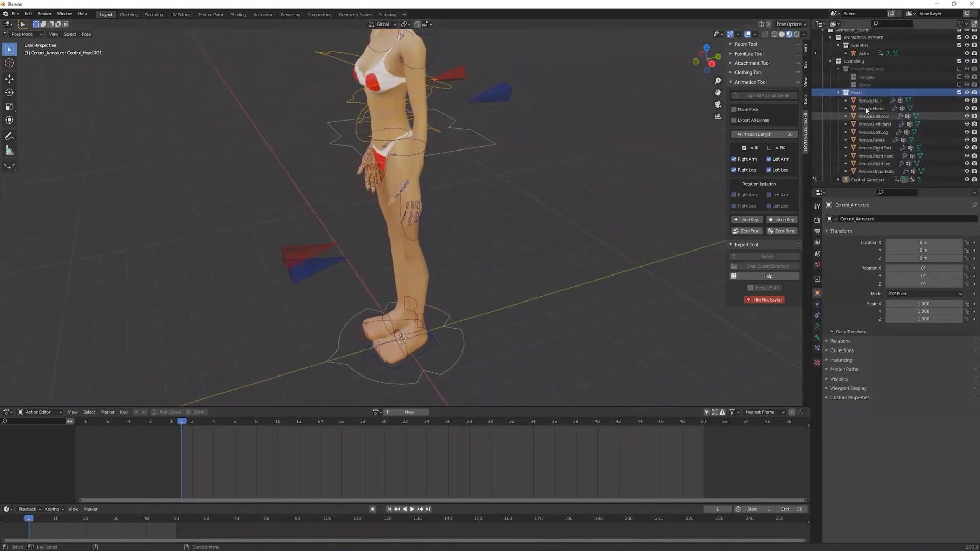
scroll(543, 149, "down", 3)
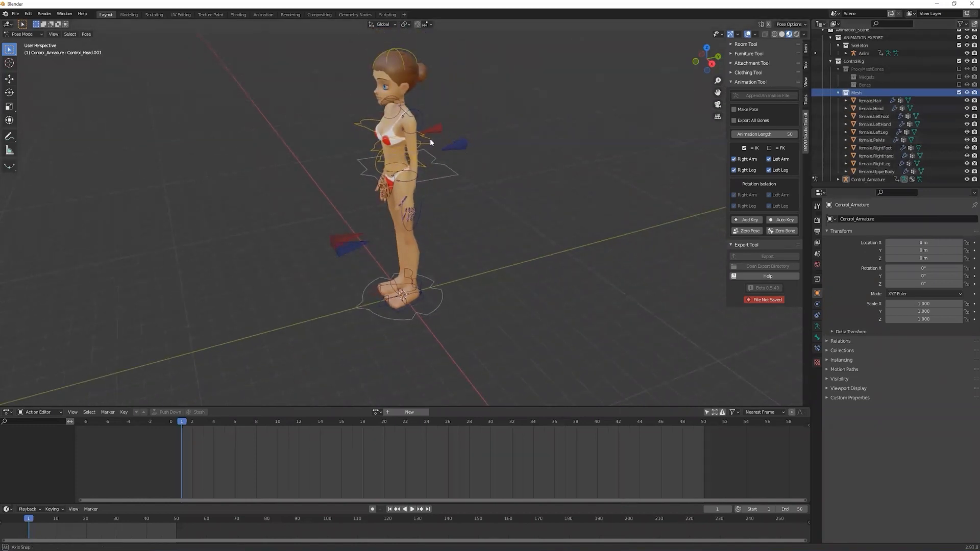
mouse_move(429, 139)
middle_mouse_down()
mouse_move(458, 108)
mouse_move(446, 147)
middle_mouse_up()
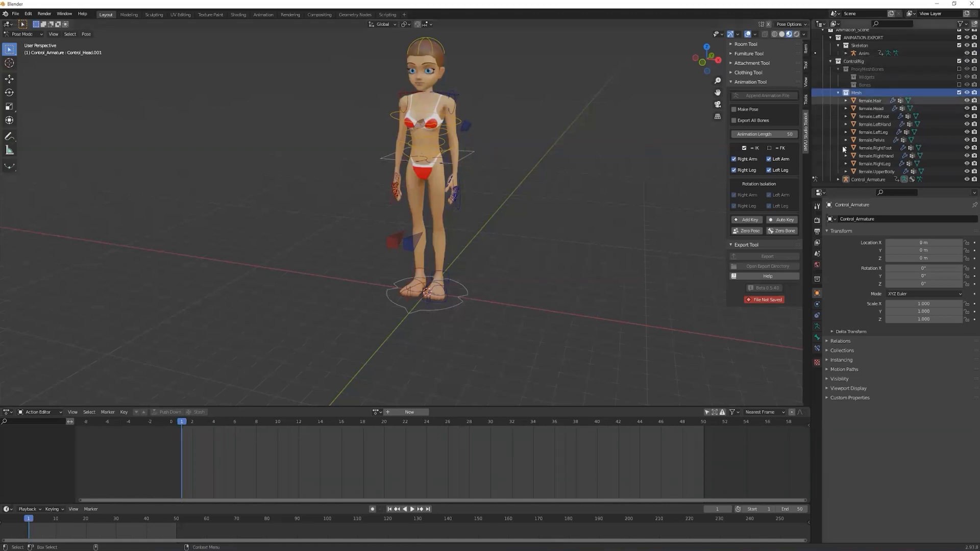
scroll(554, 172, "up", 2)
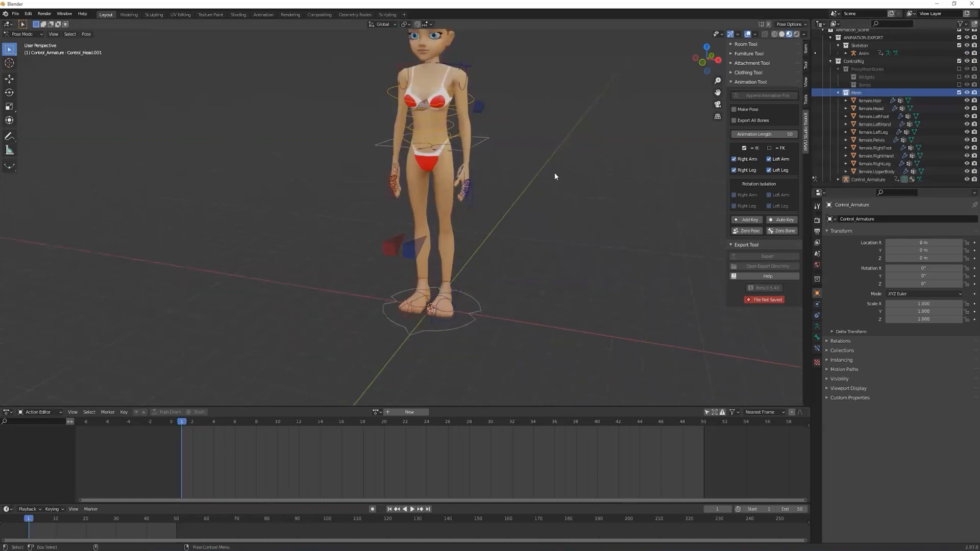
Step: Collapse and re-expand the ControlRig collection, and select the Anim skeleton in the ANIMATION.EXPORT collection
left_click(830, 61)
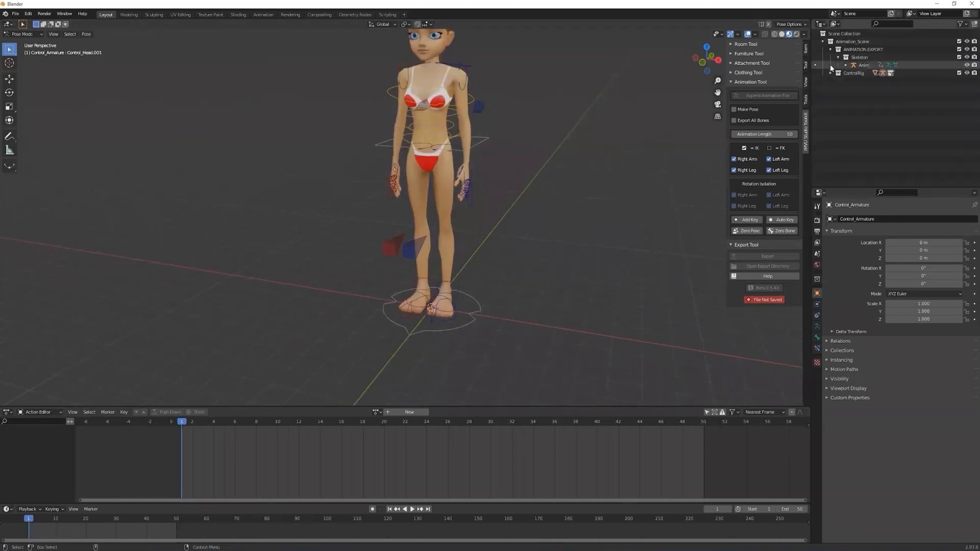
left_click(831, 74)
left_click(865, 65)
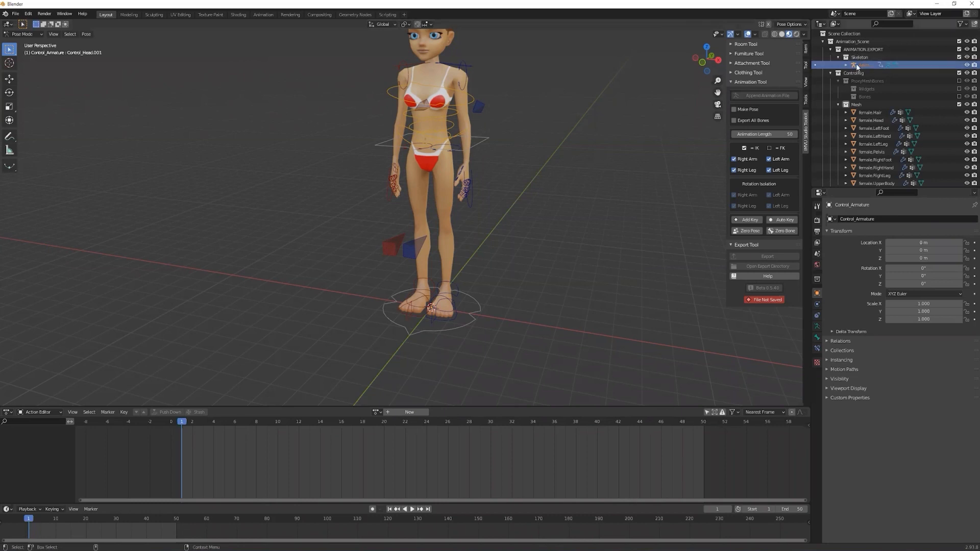
Step: Review the ANIMATION.EXPORT collection and the options in the toolkit's Clothing Tool section
left_click(829, 50)
left_click(829, 50)
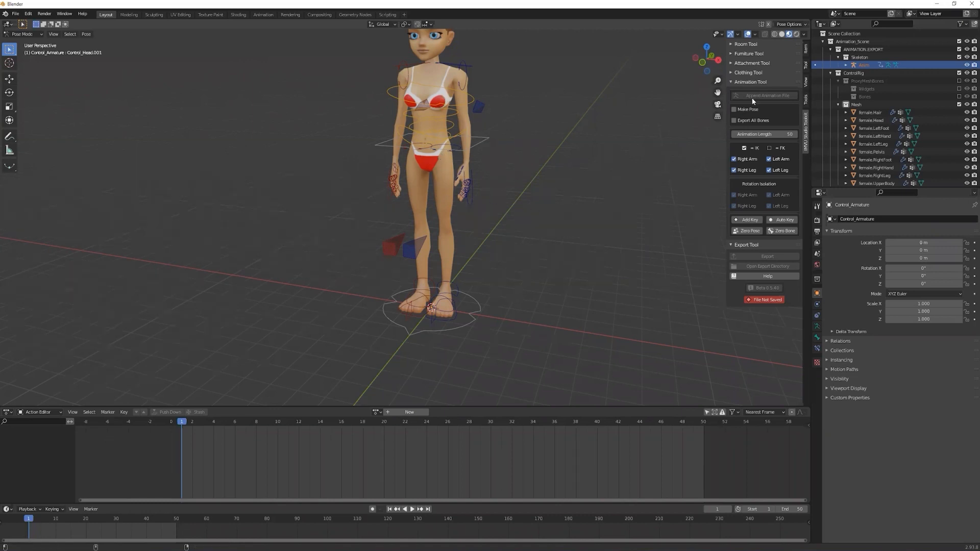
left_click(743, 73)
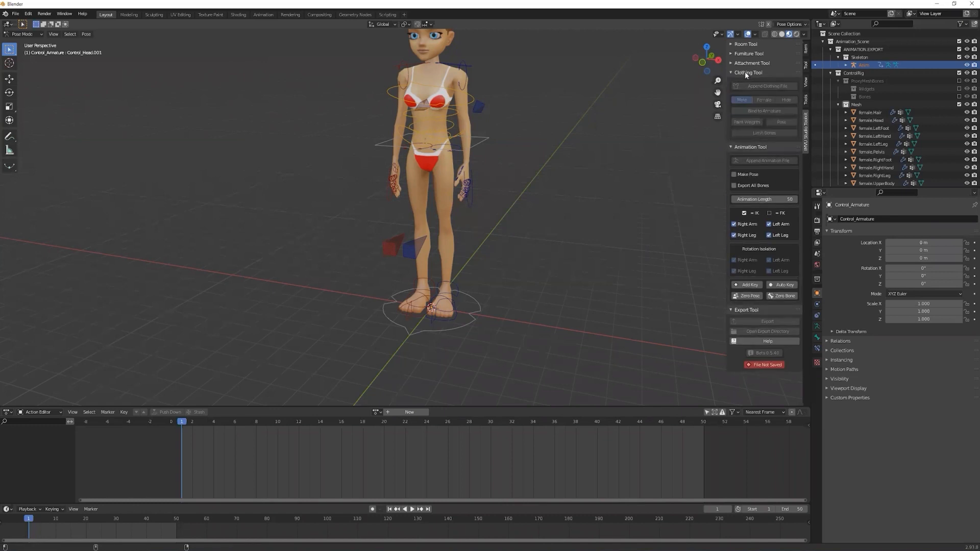
left_click(745, 73)
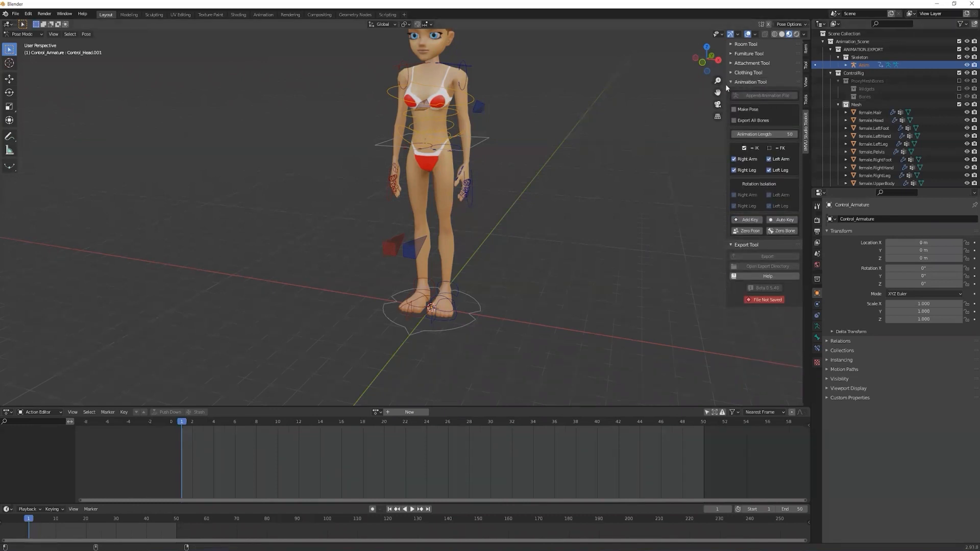
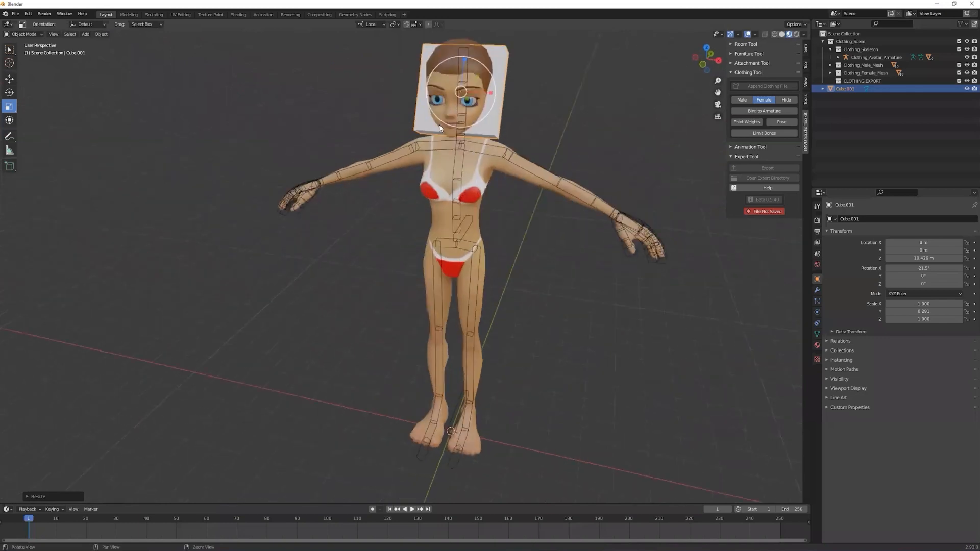
Step: Stretch and reposition the cube around the avatar's head, and bind it to the clothing avatar armature
middle_click_drag(472, 118, 459, 133, "alt")
mouse_move(443, 83)
left_mouse_down()
mouse_move(443, 67)
mouse_move(442, 101)
left_mouse_up()
key("w")
left_click_drag(467, 131, 453, 132, "alt")
left_click(758, 112)
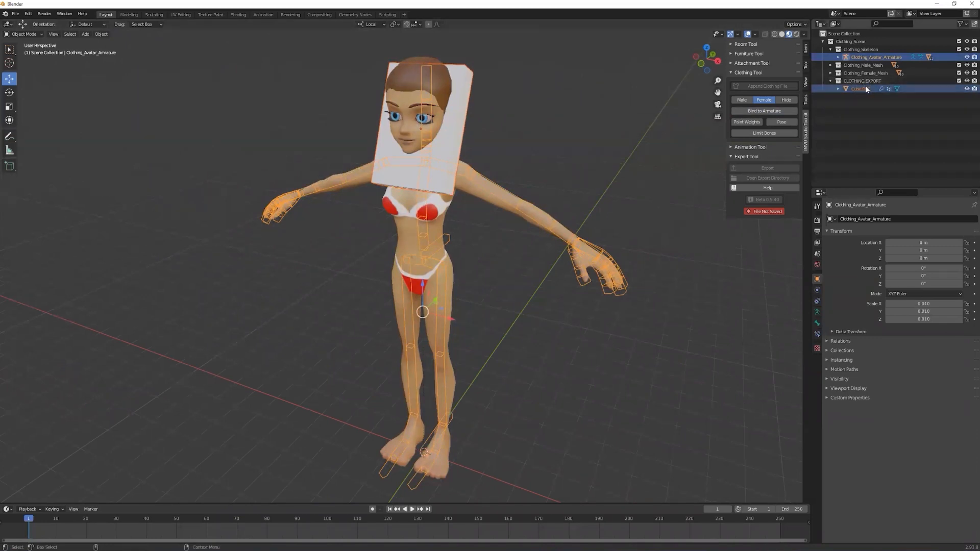
Step: Deselect everything and put the clothing avatar armature into Pose Mode with the Clothing Tool
middle_click_drag(565, 154, 412, 159)
key("alt+a")
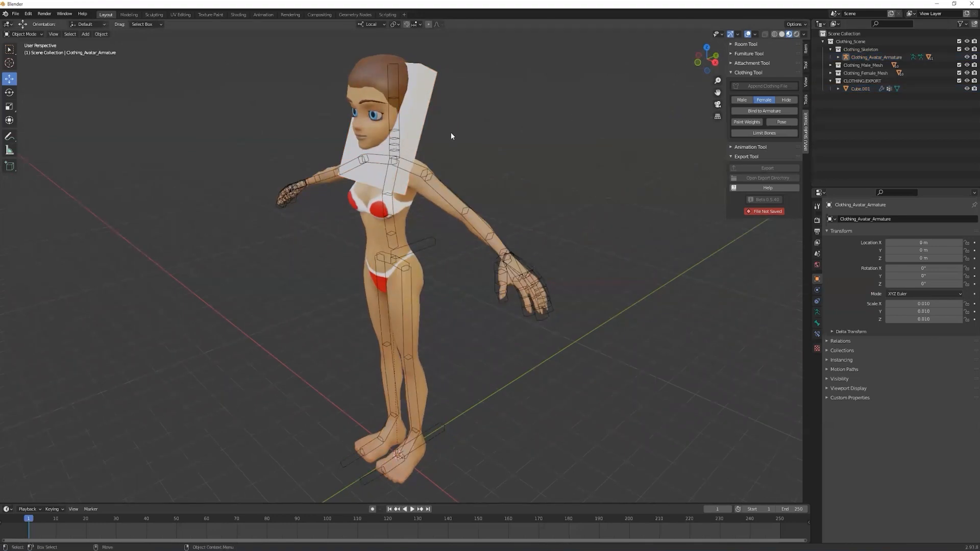
left_click(782, 122)
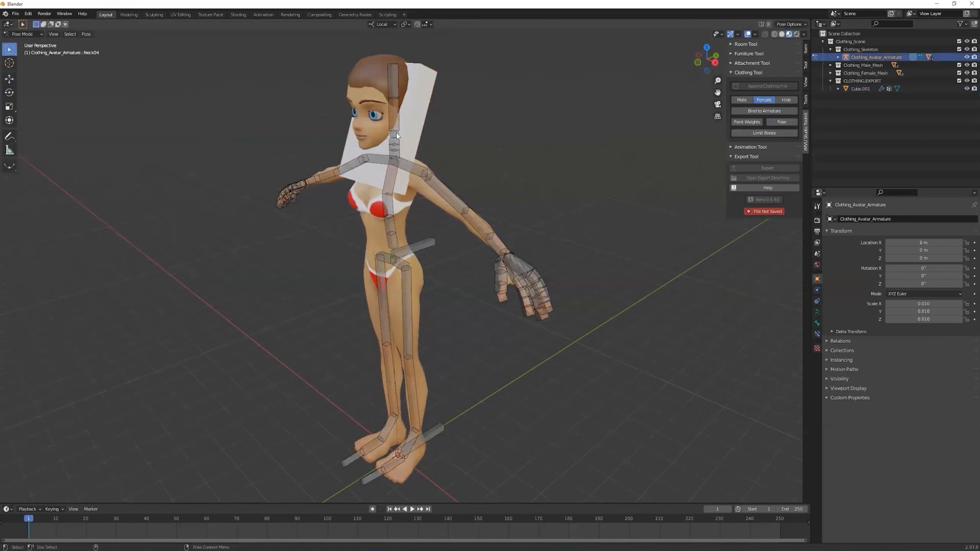
Step: Try rotating the Neck04 bone to test how the bound cube follows the head, and undo the rotations
key("shift+space")
key("r")
mouse_move(412, 123)
left_mouse_down()
mouse_move(404, 105)
mouse_move(424, 136)
mouse_move(405, 109)
mouse_move(412, 115)
left_mouse_up()
key("ctrl+z")
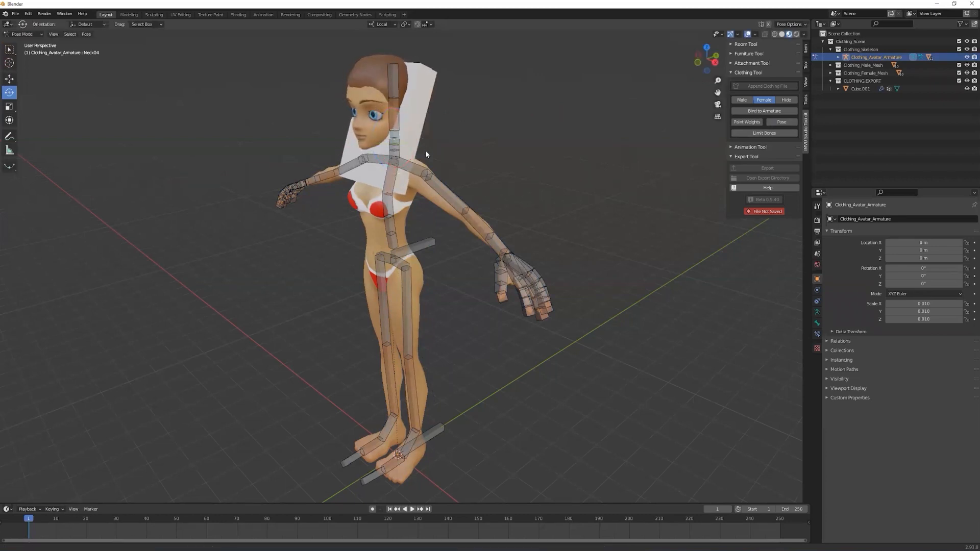
scroll(408, 148, "up", 5)
key("r")
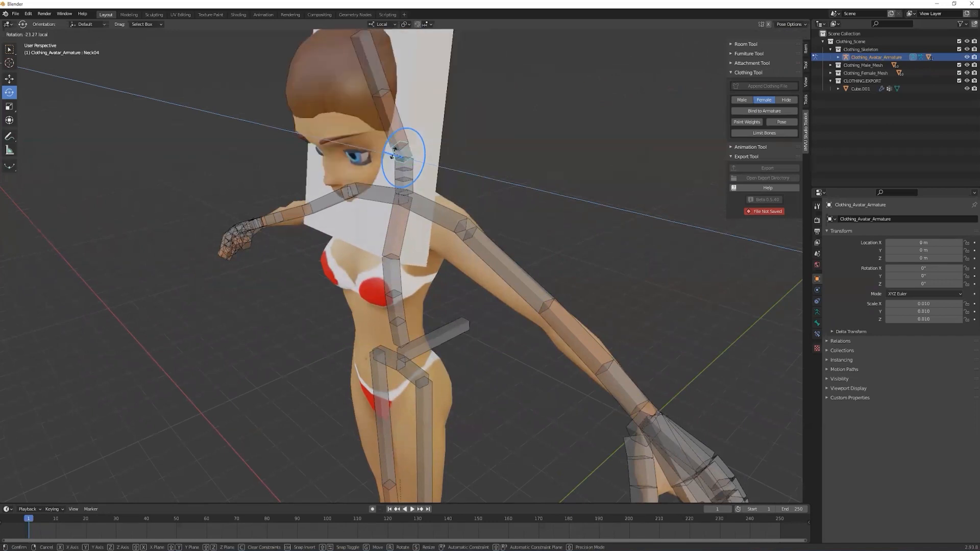
mouse_move(395, 153)
left_mouse_down()
mouse_move(403, 135)
mouse_move(395, 145)
left_mouse_up()
key("ctrl+z")
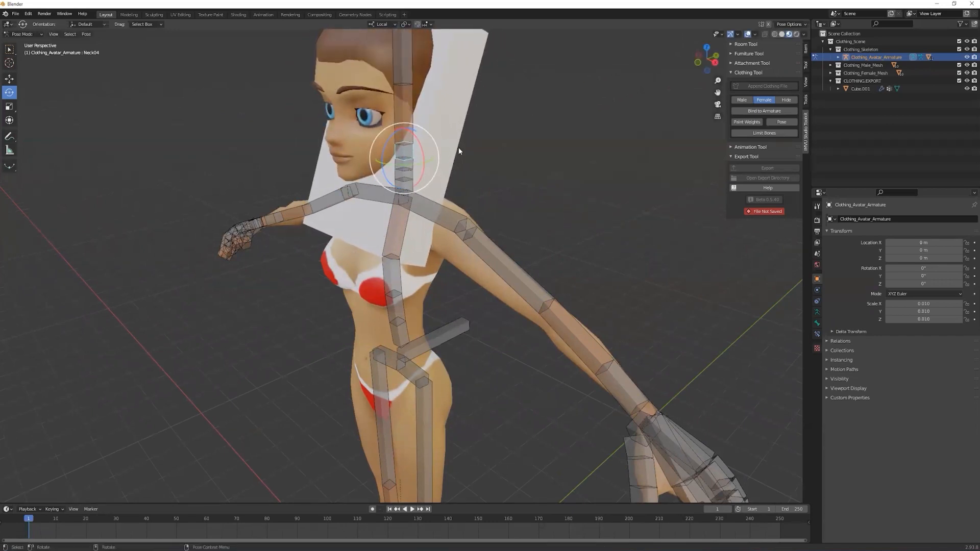
middle_click_drag(370, 228, 422, 199)
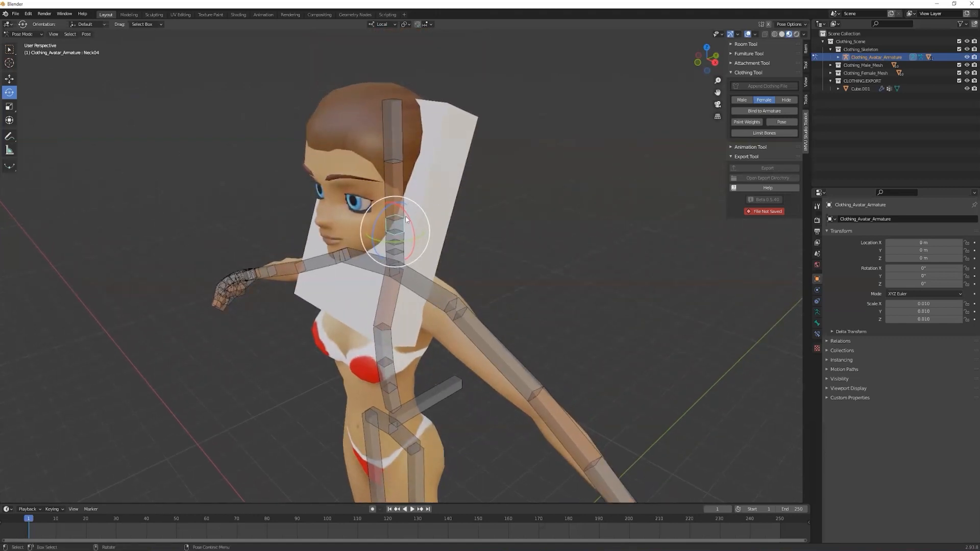
Step: Delete the cube from the CLOTHING.EXPORT collection
left_click(862, 89)
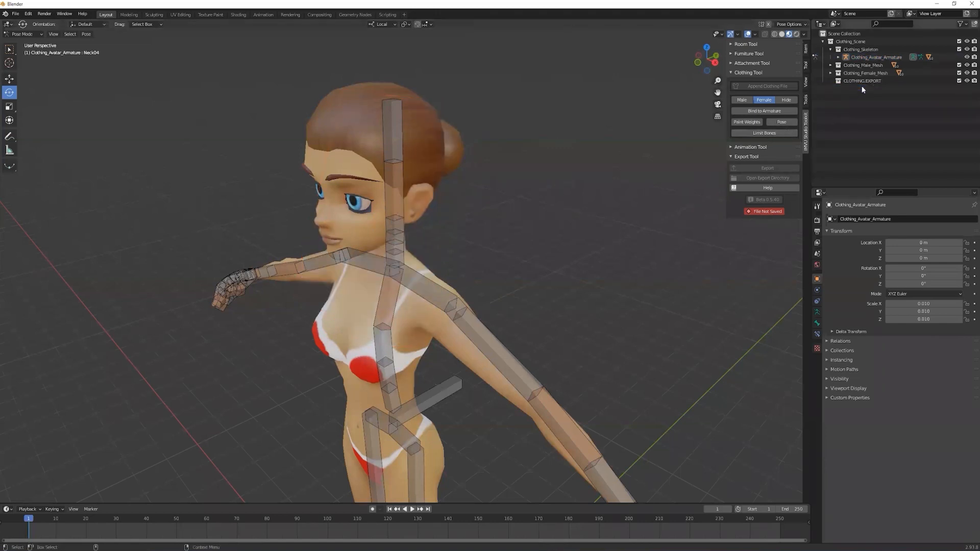
key("Delete")
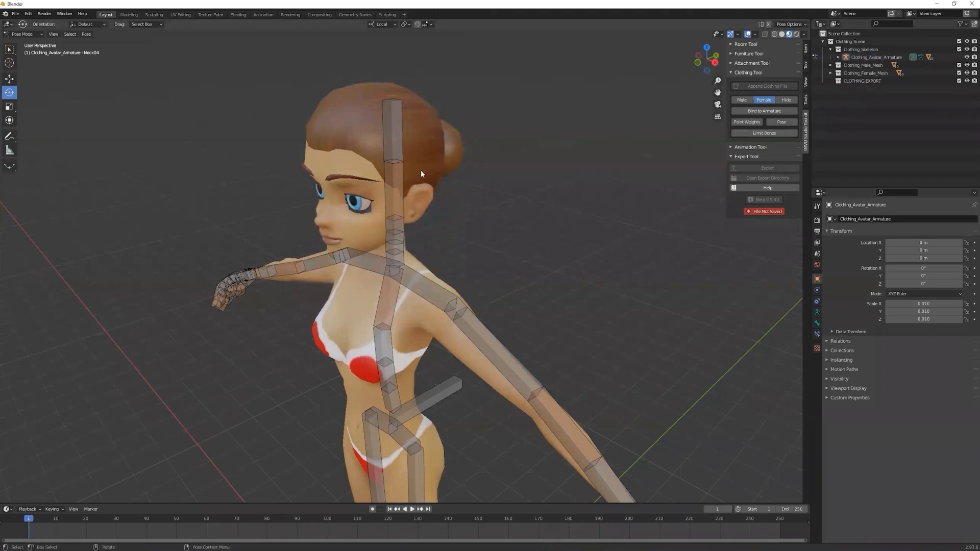
Step: Try to bind the Clothing_Female_Hair mesh to the armature, and move it into the CLOTHING.EXPORT collection
left_click(830, 74)
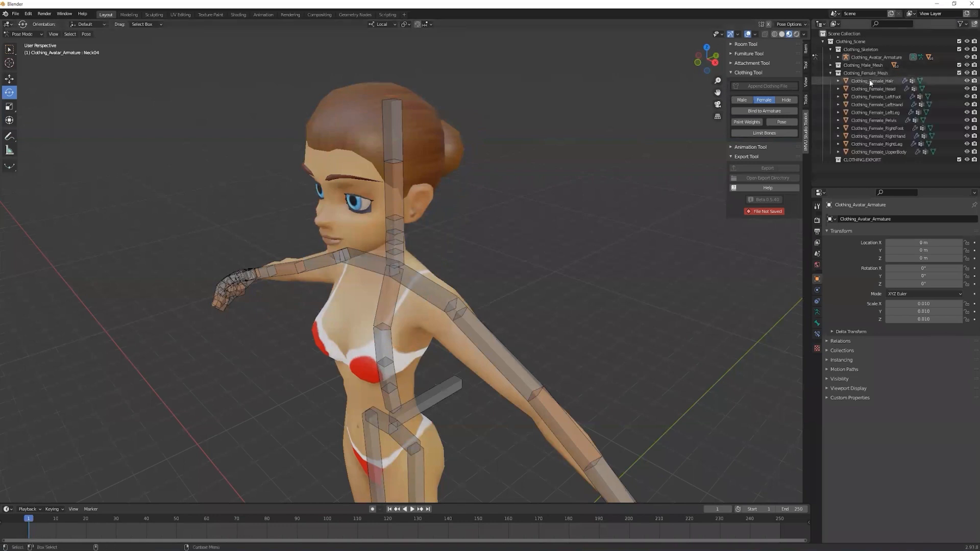
left_click(875, 81)
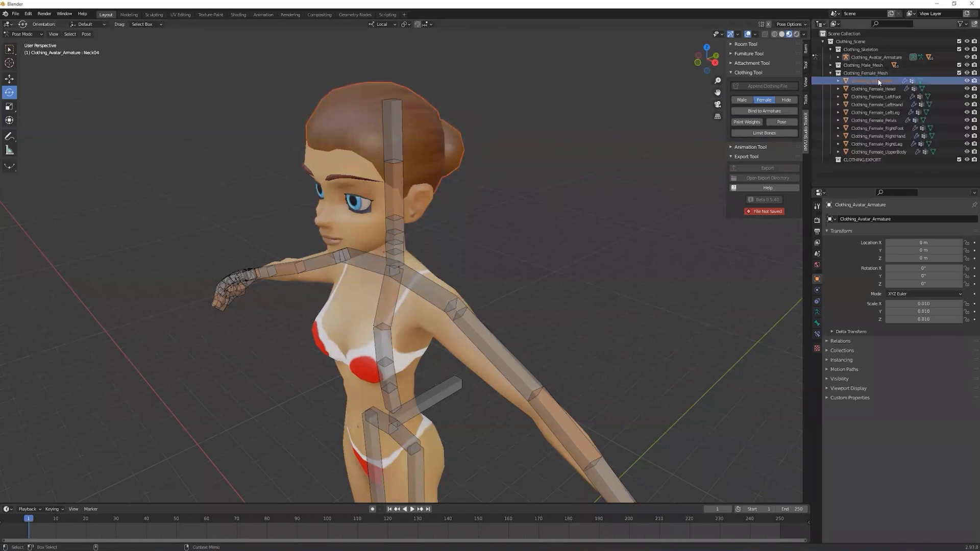
left_click(756, 113)
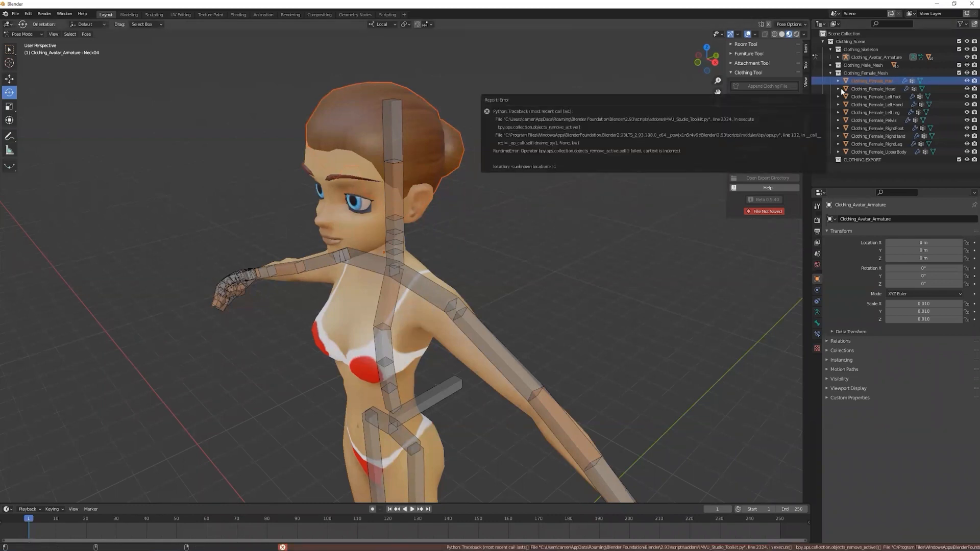
left_click_drag(868, 83, 862, 160)
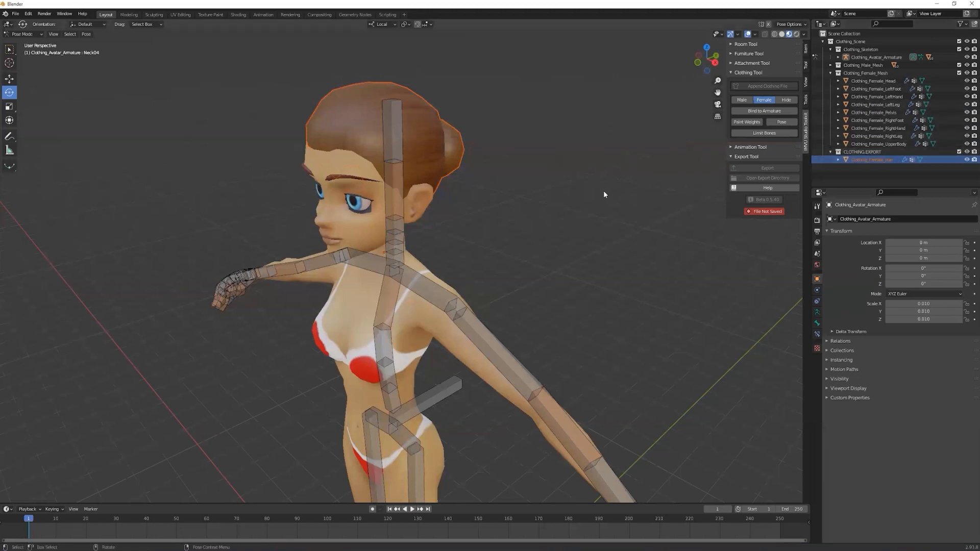
left_click(887, 176)
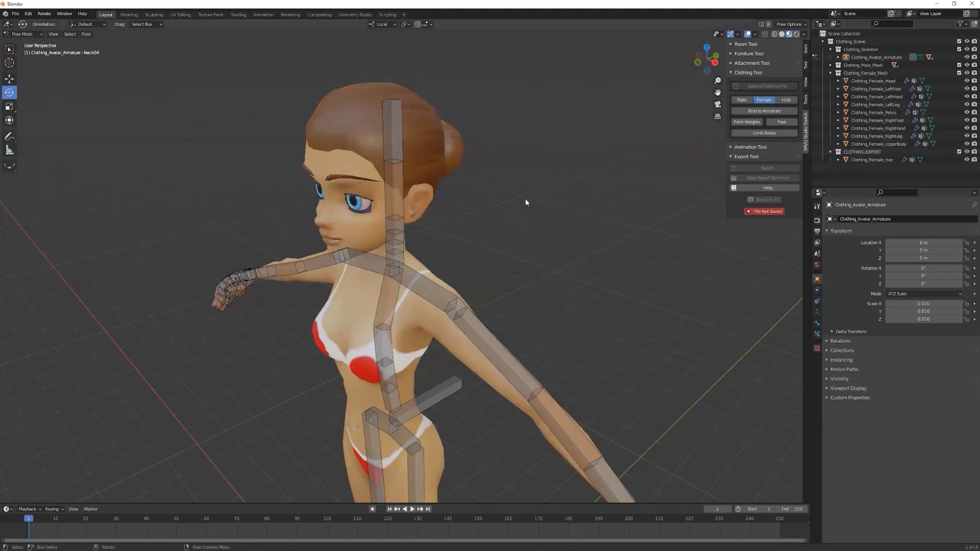
Step: Leave Pose Mode and inspect the female hair mesh in Edit Mode and its vertex weights in Weight Paint mode
key("ctrl+Tab")
left_click(436, 153)
key("Tab")
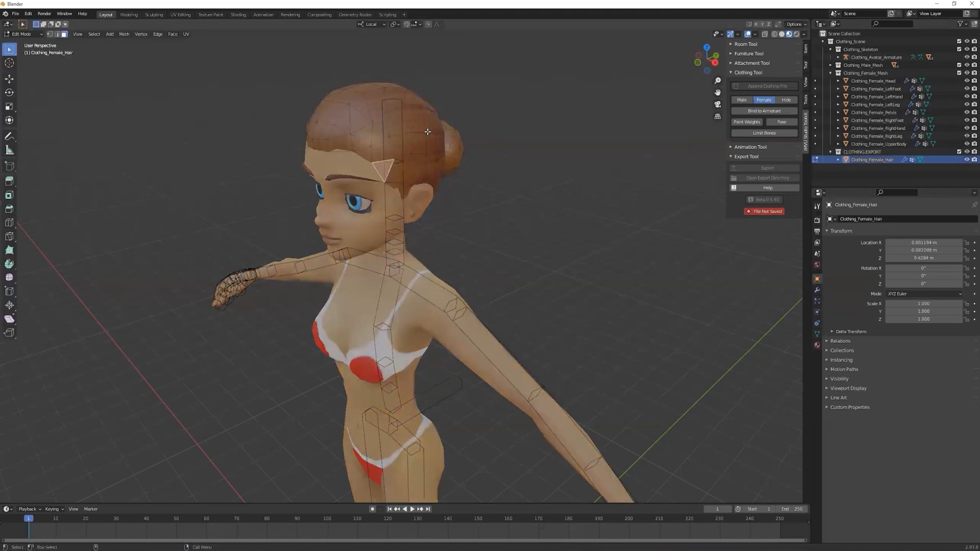
key("Tab")
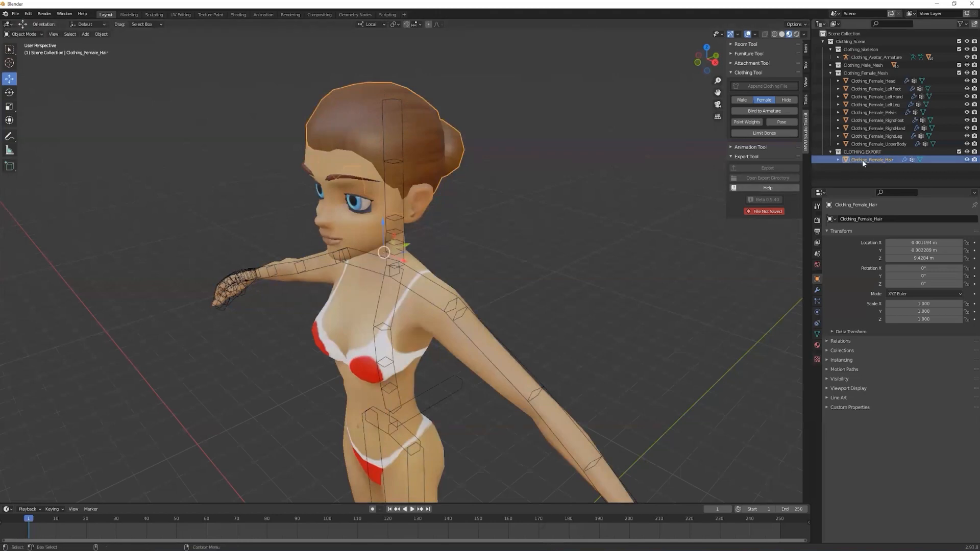
left_click(746, 121)
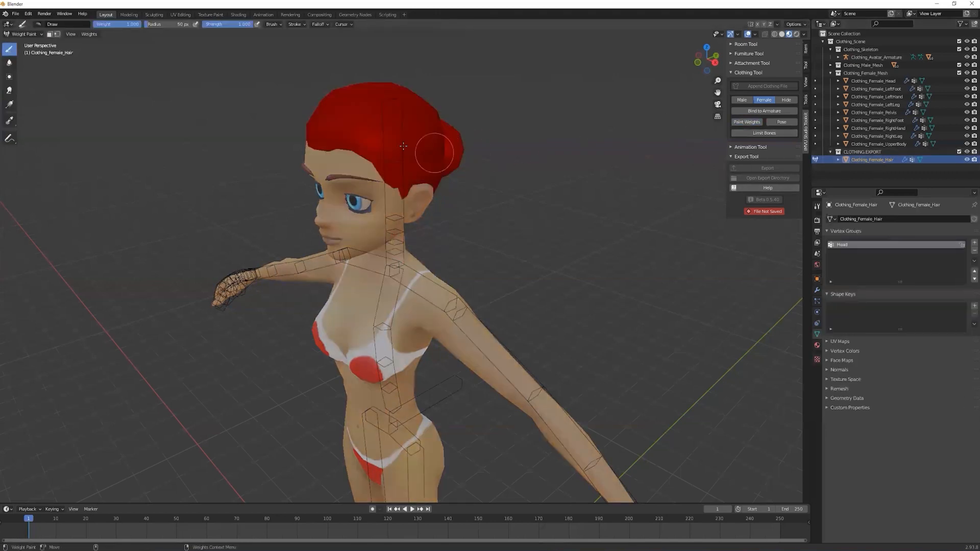
key("ctrl+Tab")
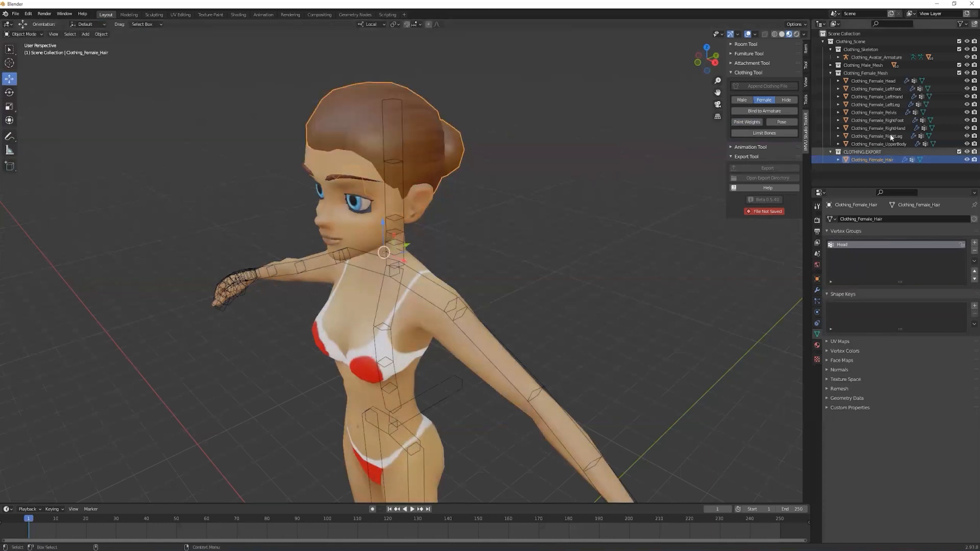
Step: Select the Clothing_Female_UpperBody mesh and examine its vertex weights in Weight Paint mode
left_click(876, 144)
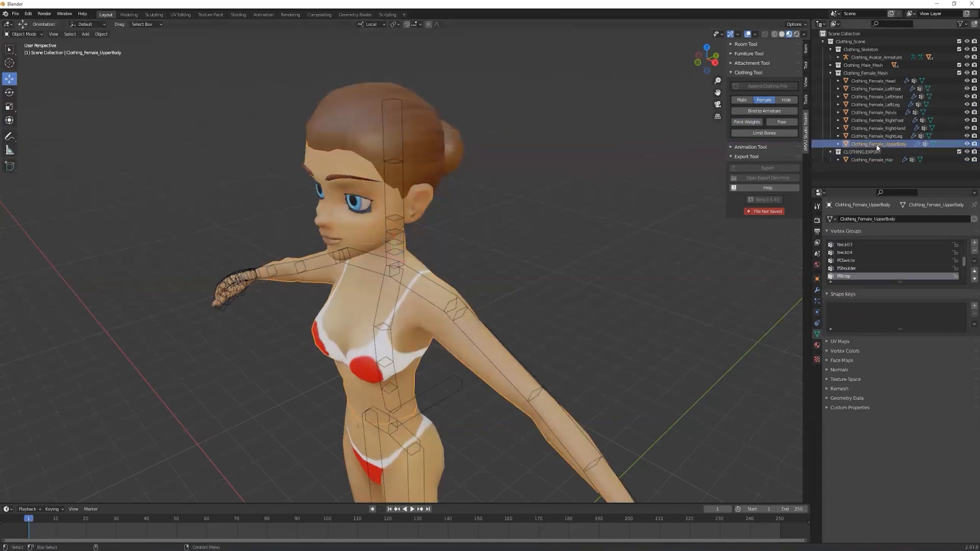
left_click(747, 121)
key("ctrl+Tab")
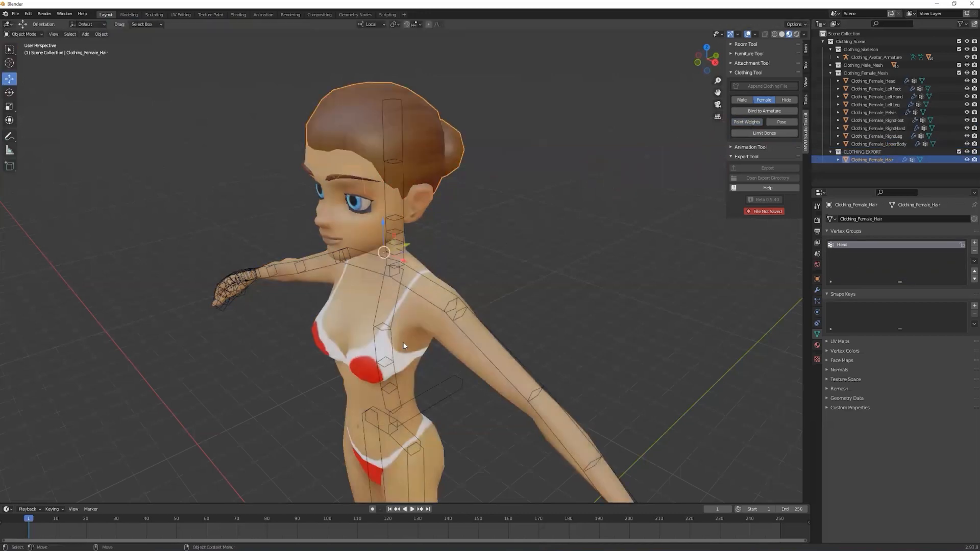
left_click(426, 327)
left_click(763, 133)
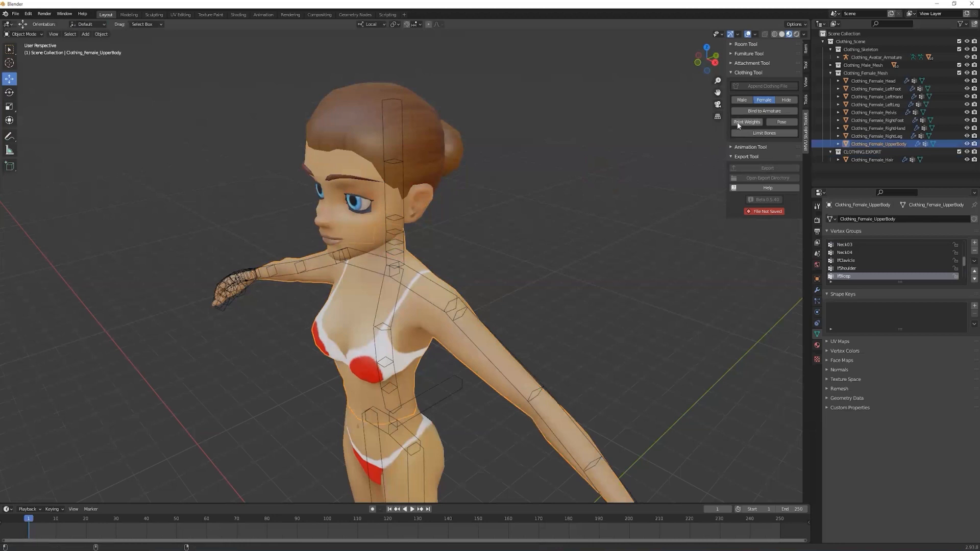
left_click(747, 122)
key("ctrl+Tab")
left_click(507, 228)
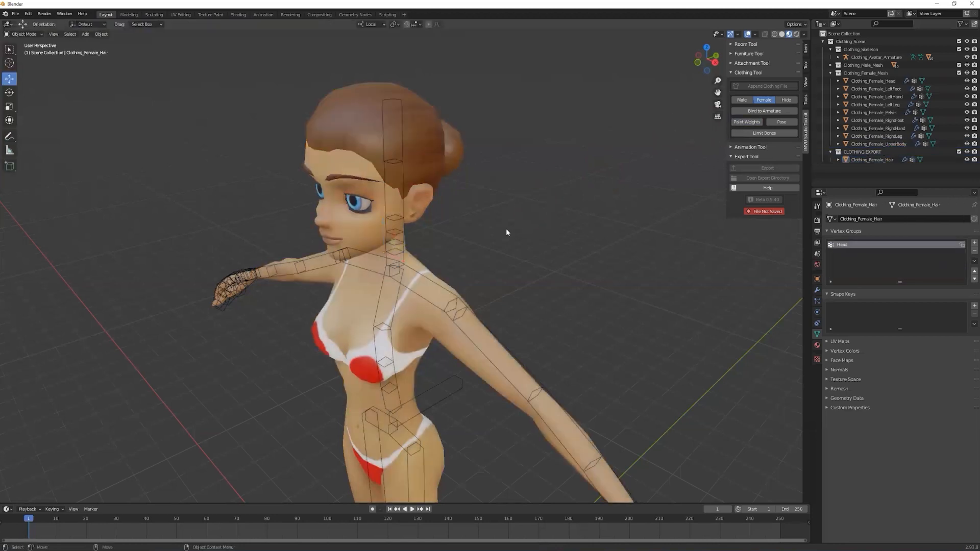
scroll(507, 228, "down", 3)
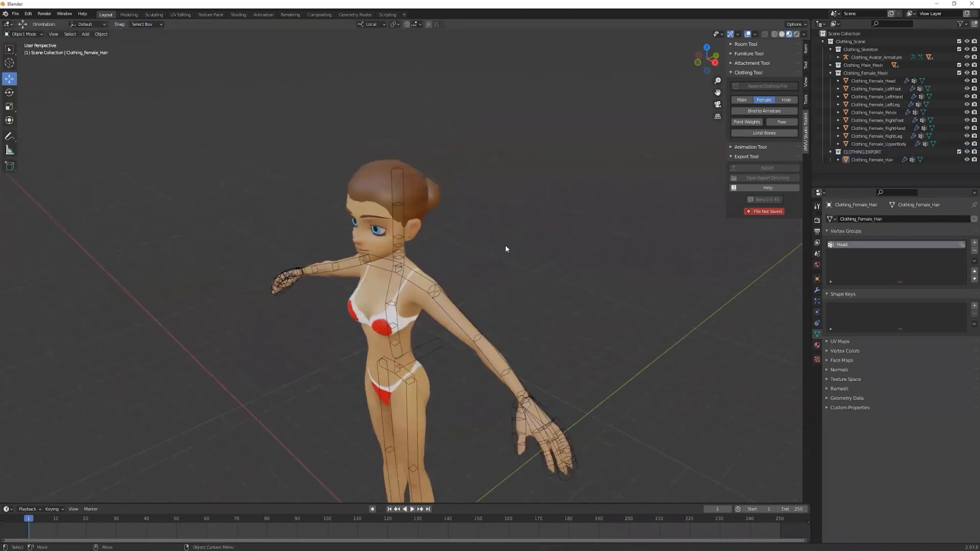
scroll(490, 235, "up", 3)
scroll(512, 245, "up", 2)
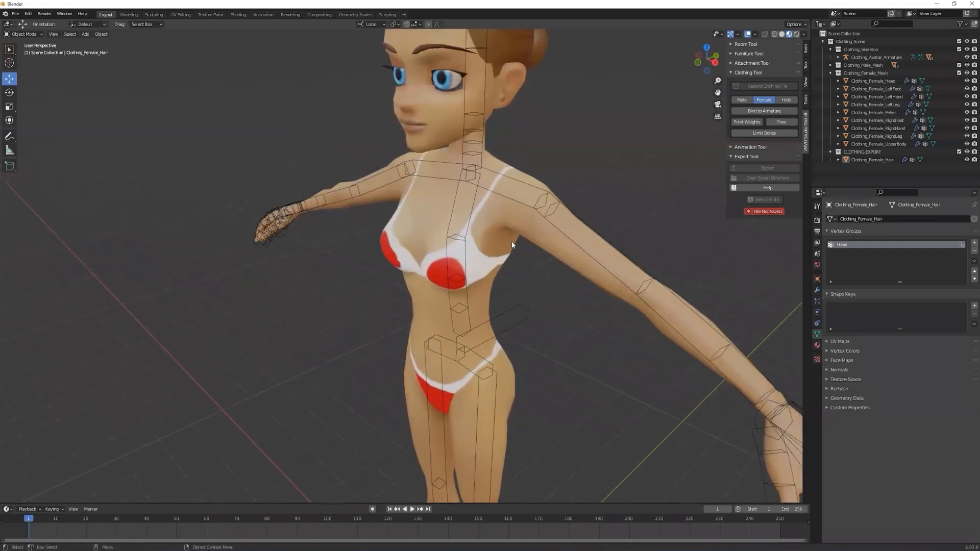
left_click(516, 239)
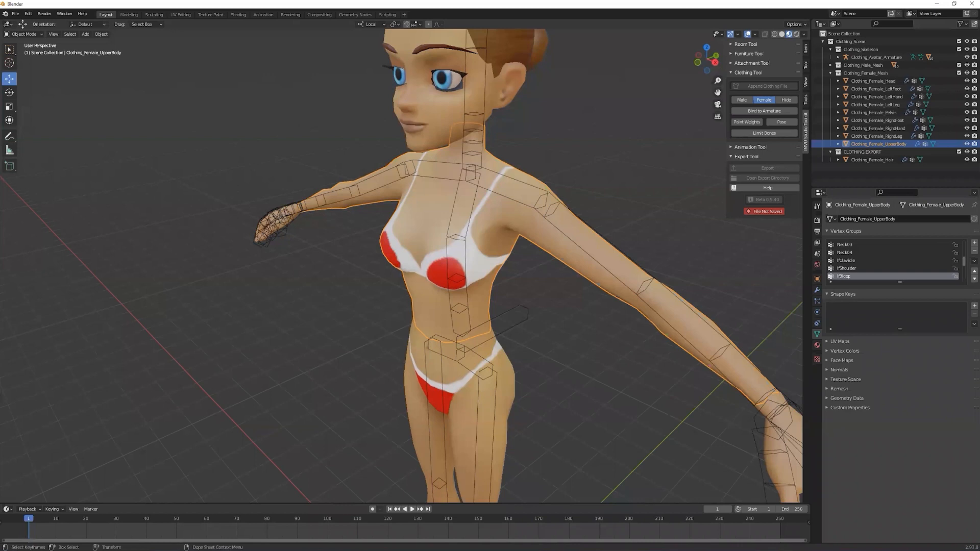
left_click(537, 442)
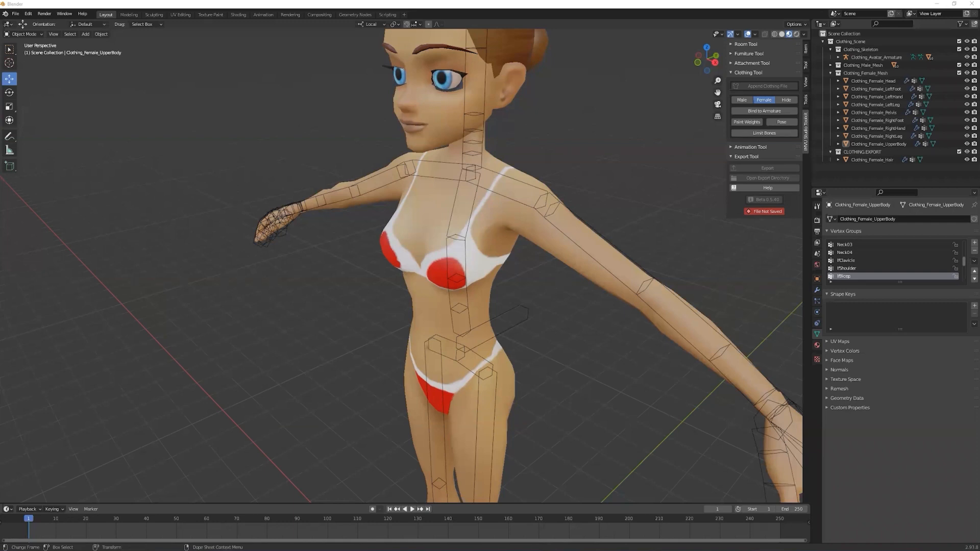
Step: Start a new general file without saving the clothing scene
key("ctrl+n")
left_click(568, 447)
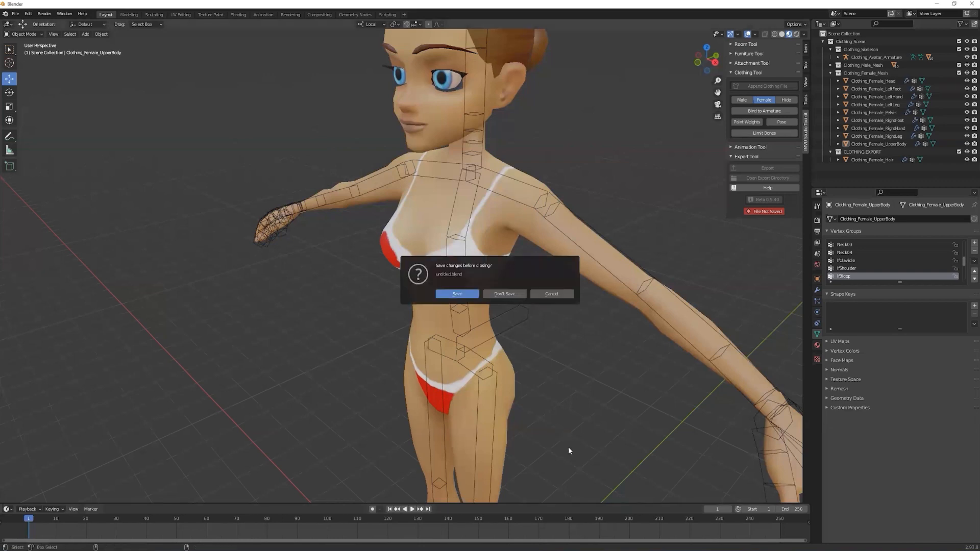
left_click(495, 295)
Step: Create a room in the new scene with the IMVU Studio Toolkit's Room Tool
left_click(807, 49)
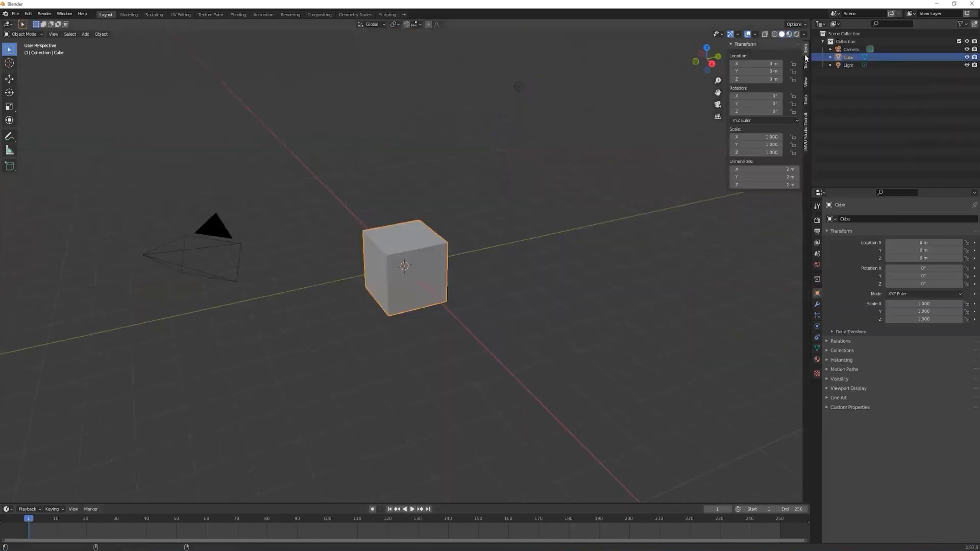
left_click(805, 110)
left_click(766, 45)
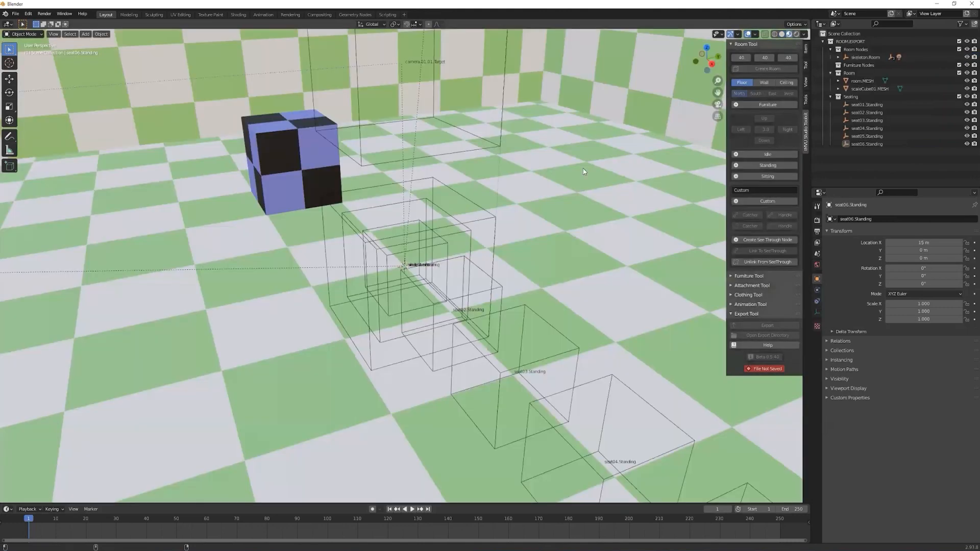
scroll(584, 171, "down", 10)
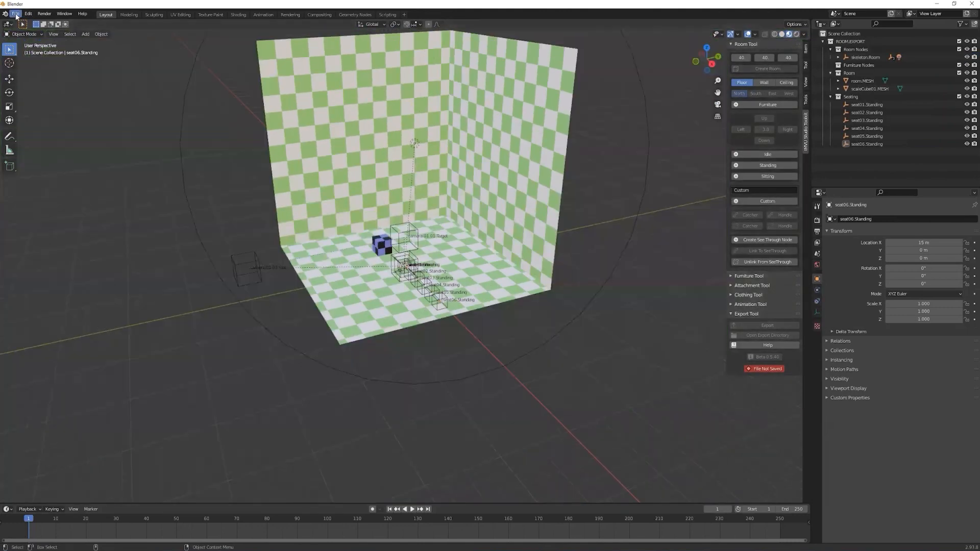
Step: Import the FBX file Room_Slide.fbx from the Import FBX's folder into the room scene
left_click(16, 14)
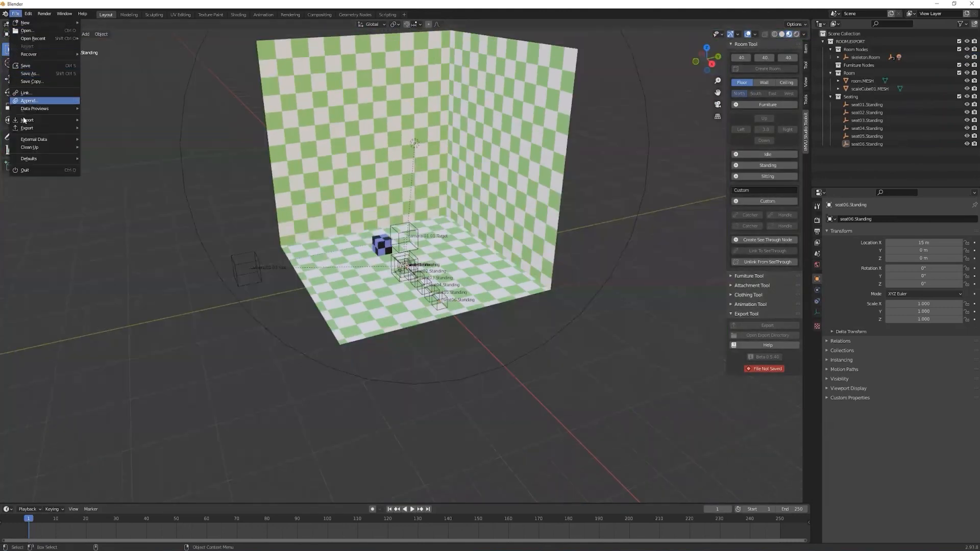
mouse_move(24, 121)
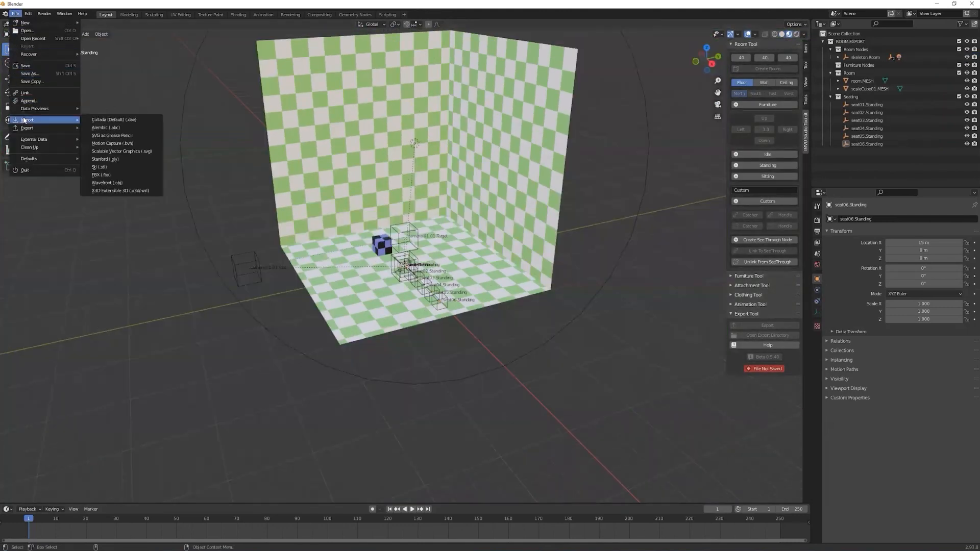
left_click(106, 177)
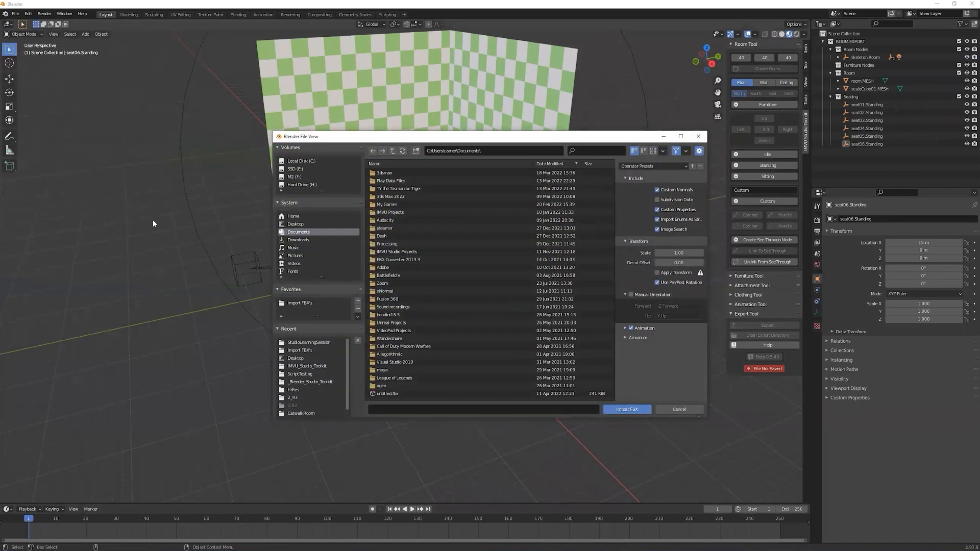
left_click(297, 342)
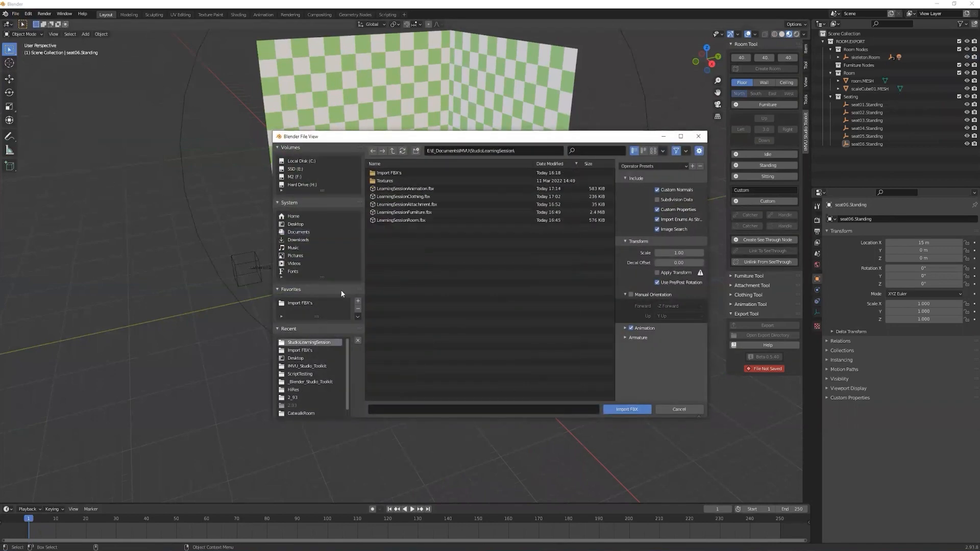
left_click(399, 172)
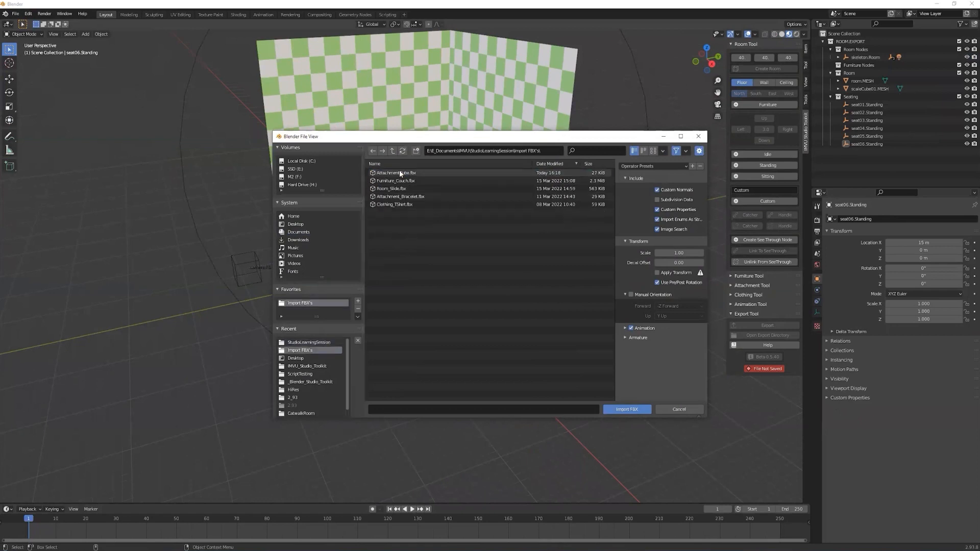
left_click(404, 188)
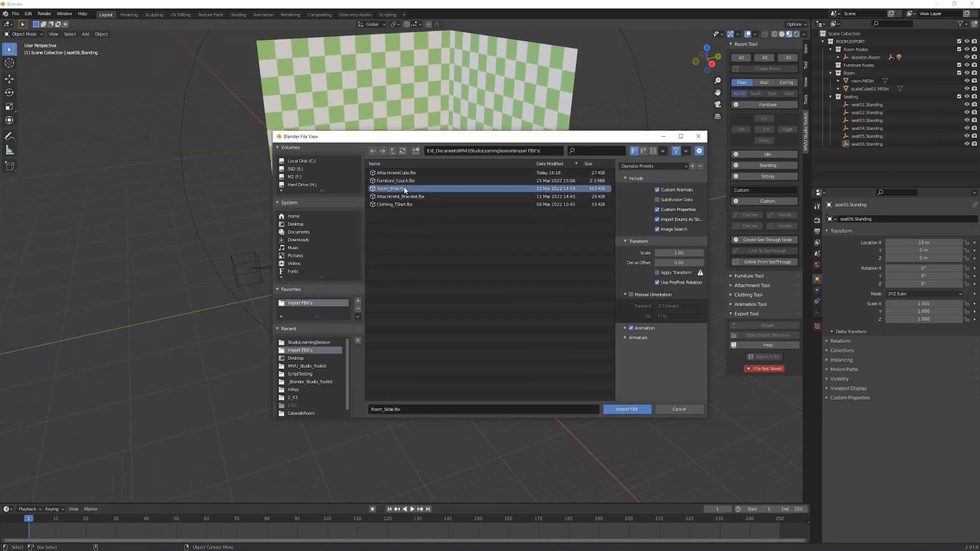
left_click(620, 409)
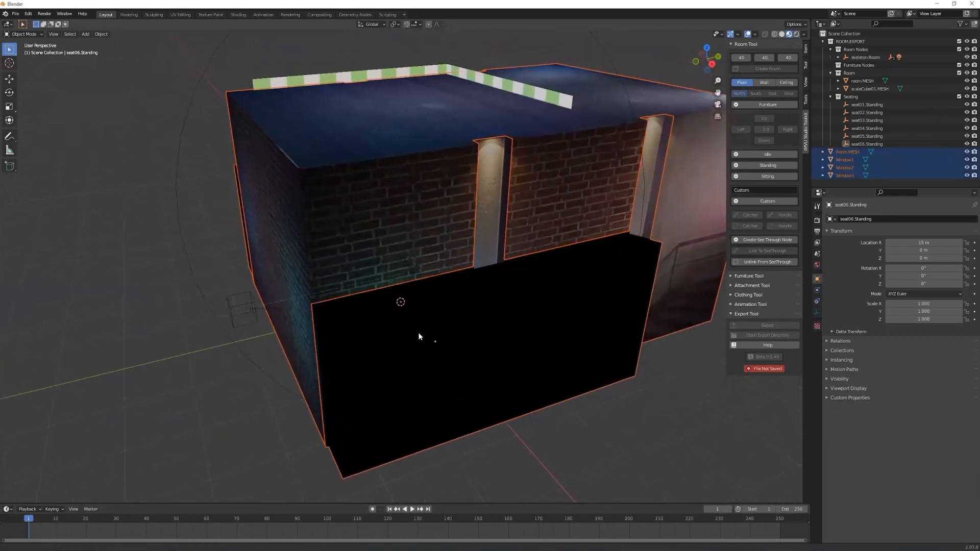
Step: Select a brick wall face of the imported Room.MESH in Edit Mode and enable Backface Culling for its material
middle_click_drag(418, 336, 439, 300)
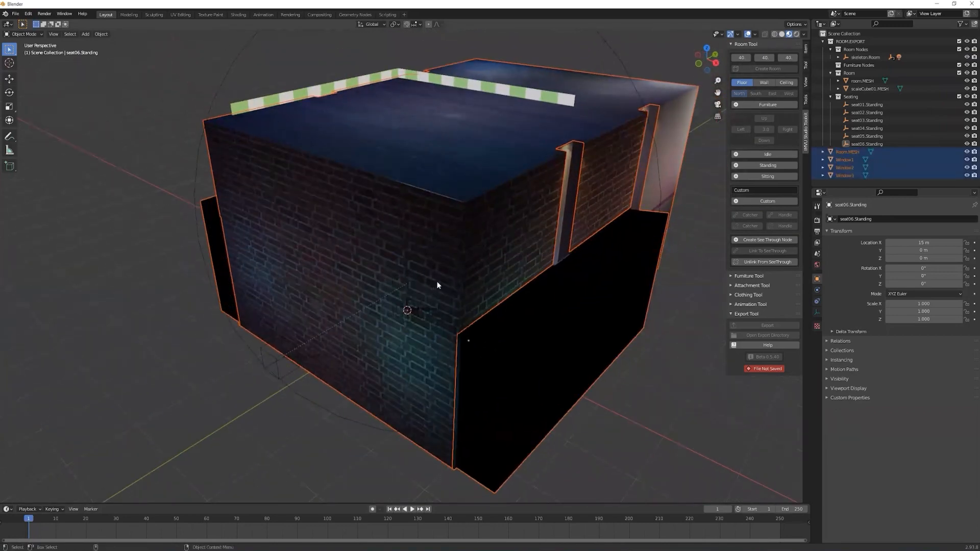
left_click(431, 230)
key("Tab")
key("alt+a")
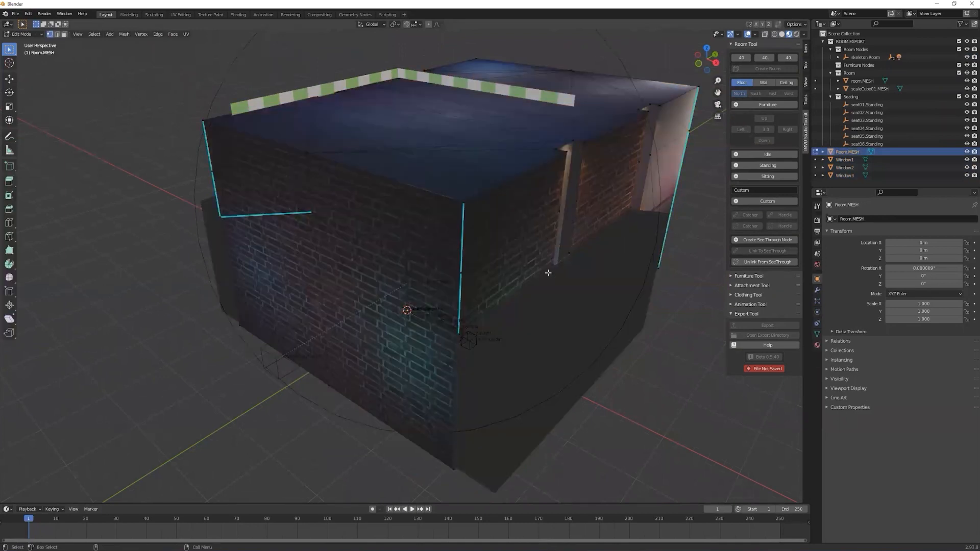
key("3")
left_click(429, 229)
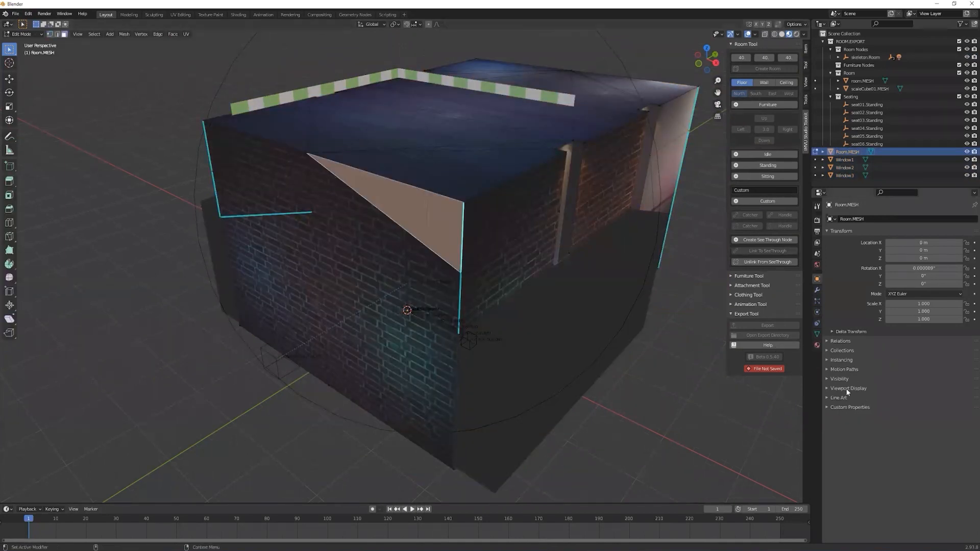
left_click(816, 345)
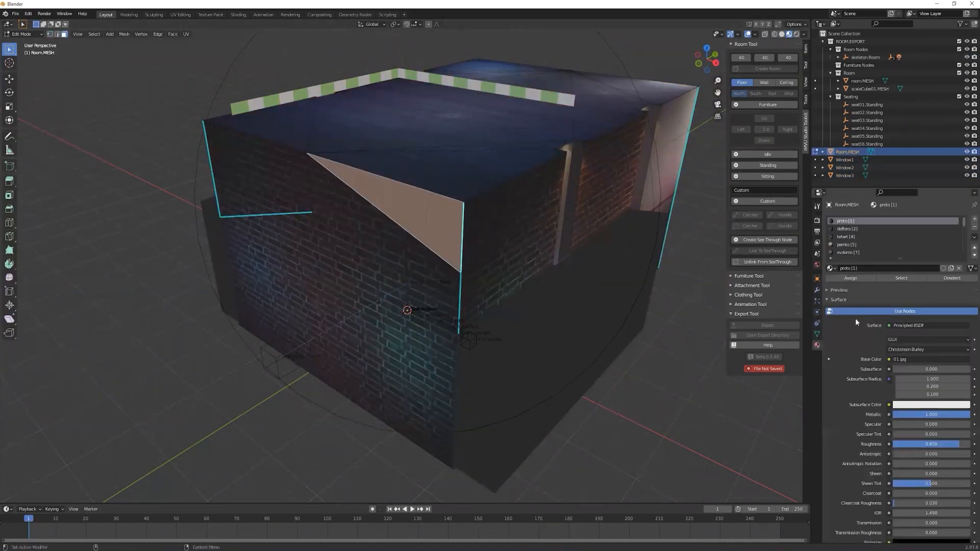
scroll(842, 336, "down", 8)
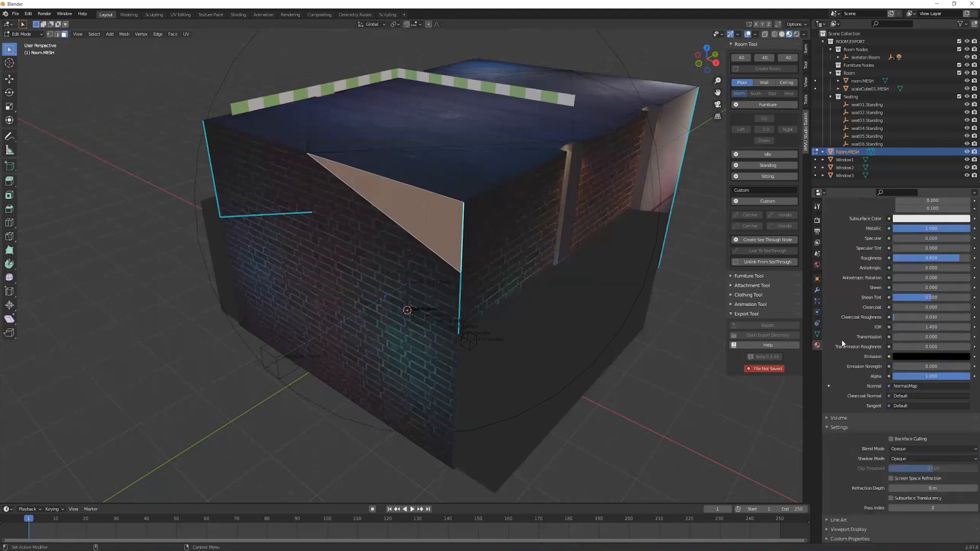
left_click(892, 438)
left_click(894, 437)
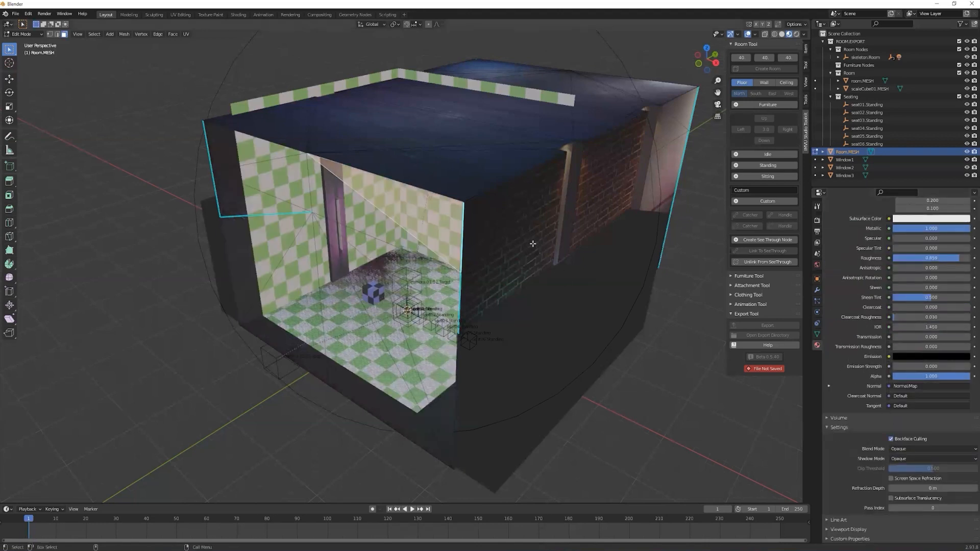
Step: Enable Backface Culling for the materials of Room.MESH's ceiling and remaining outer walls, and return to Object Mode
left_click(891, 439)
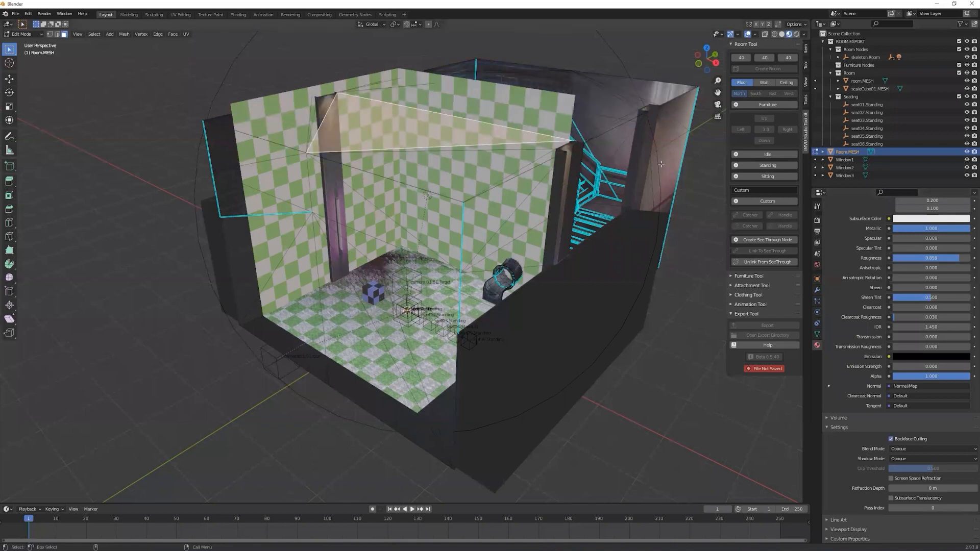
left_click(632, 96)
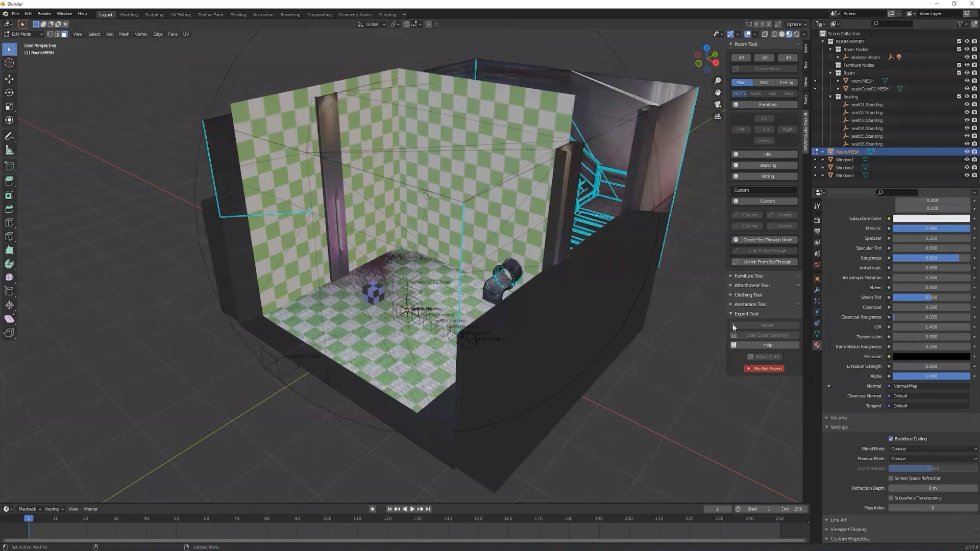
middle_click_drag(566, 301, 419, 285)
left_click(419, 286)
left_click(892, 439)
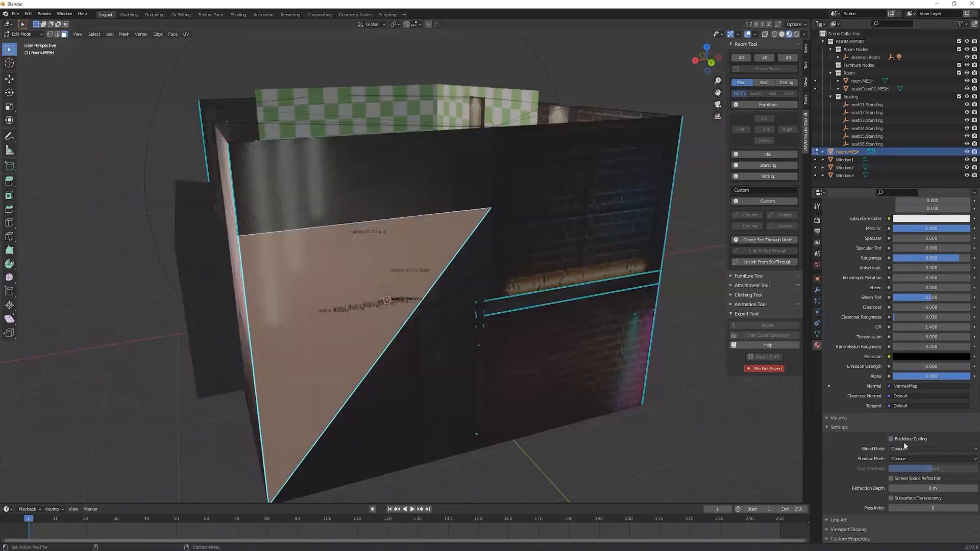
left_click(891, 439)
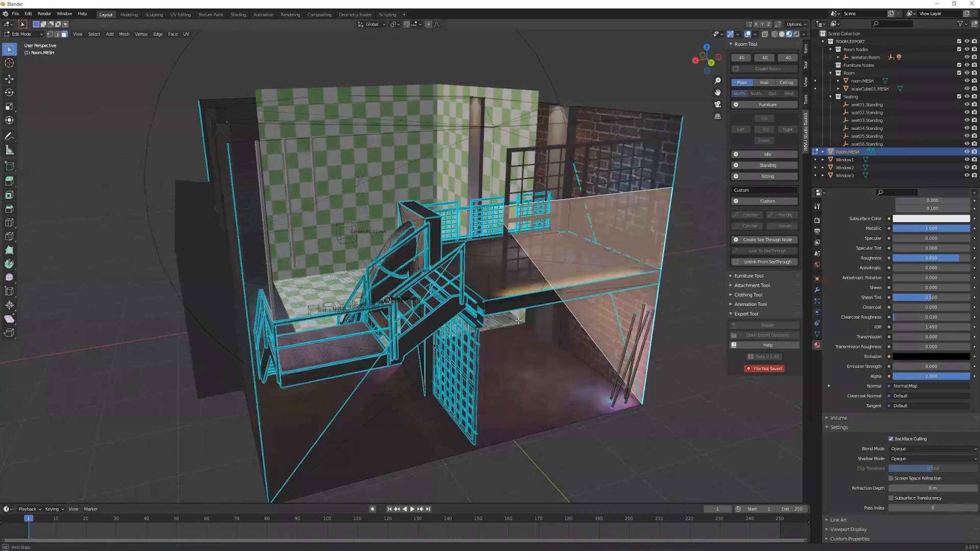
middle_click_drag(518, 320, 435, 286)
key("Tab")
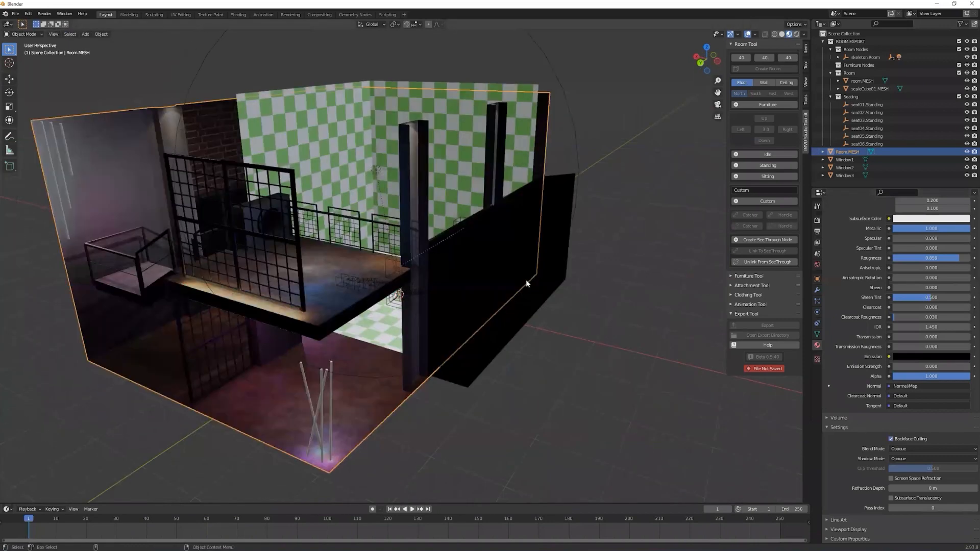
Step: Delete the toolkit's default room.MESH and scaleCube01.MESH objects from the Room collection
left_click(862, 80)
left_click(866, 89, "shift")
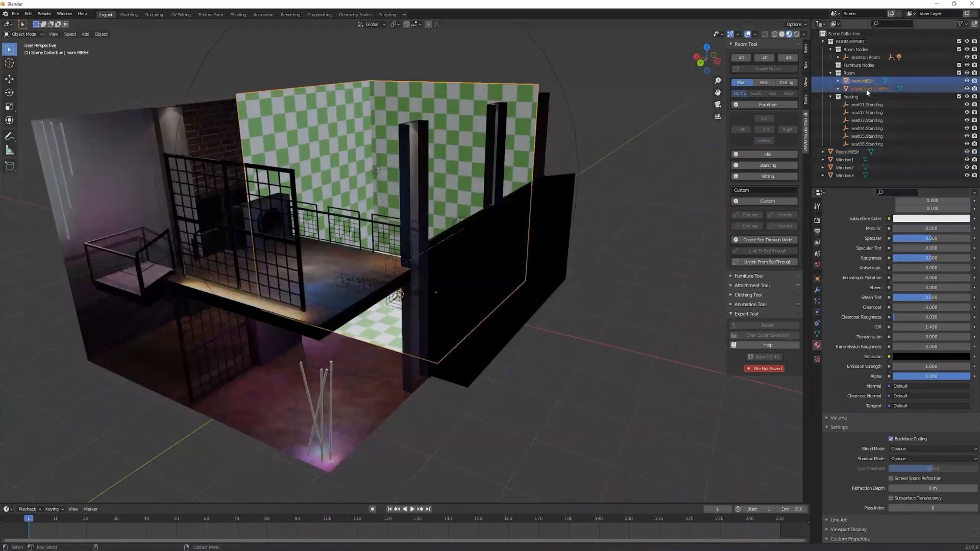
key("Delete")
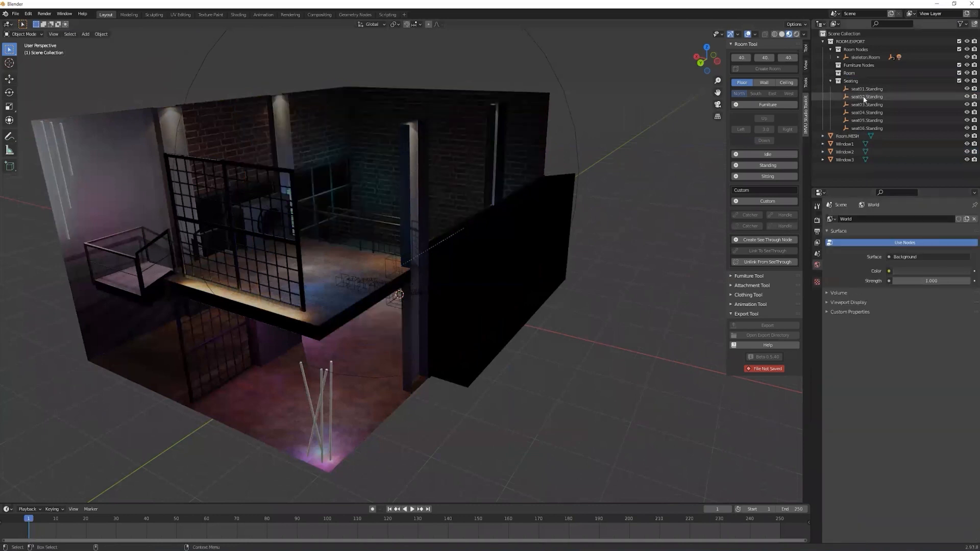
Step: Move the imported Room.MESH, Window1, Window2 and Window3 objects into the Room collection
left_click(853, 136)
left_click(848, 159, "shift")
left_click_drag(848, 136, 851, 74)
middle_click_drag(659, 259, 555, 266)
scroll(532, 241, "up", 6)
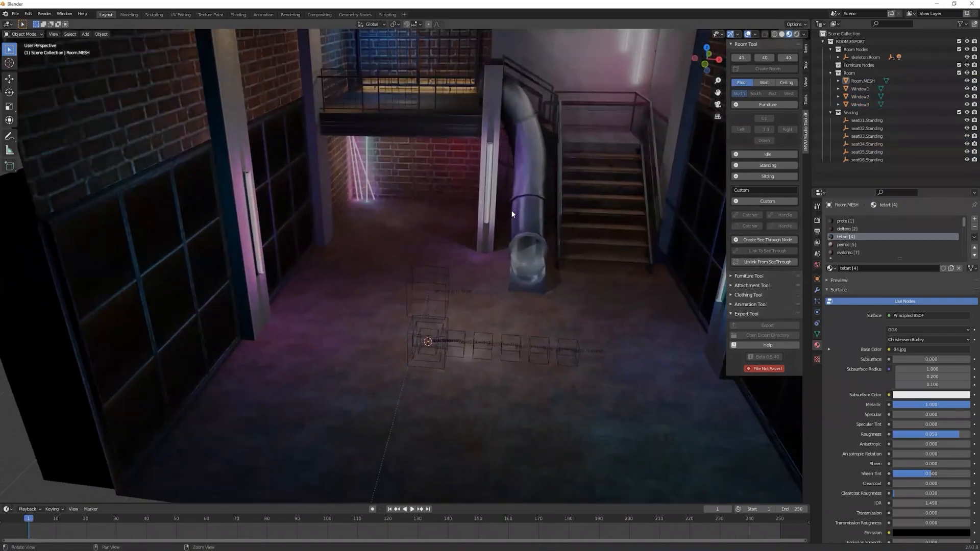
middle_click_drag(513, 214, 480, 257)
scroll(480, 257, "down", 4)
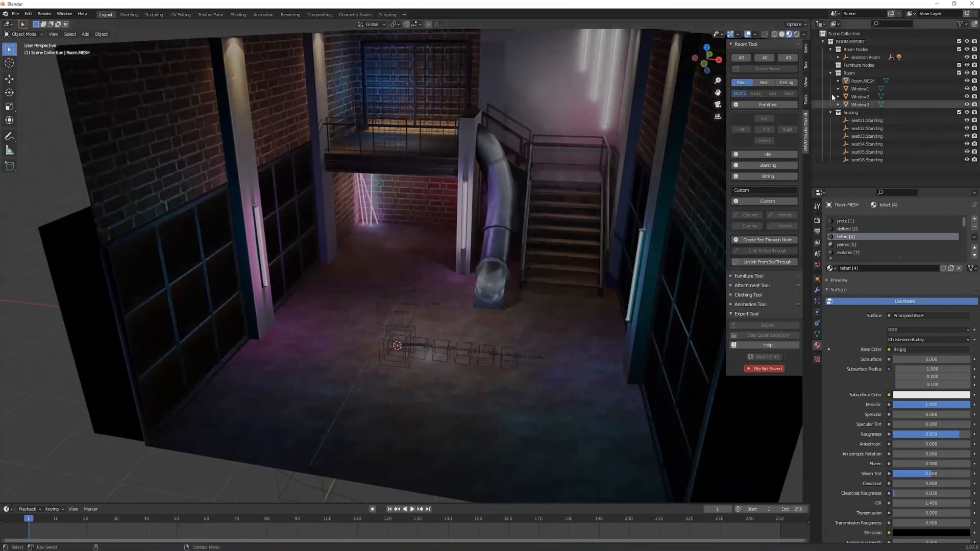
Step: Make the ROOM.EXPORT collection active and view the whole imported room
left_click(842, 74)
left_click(844, 41)
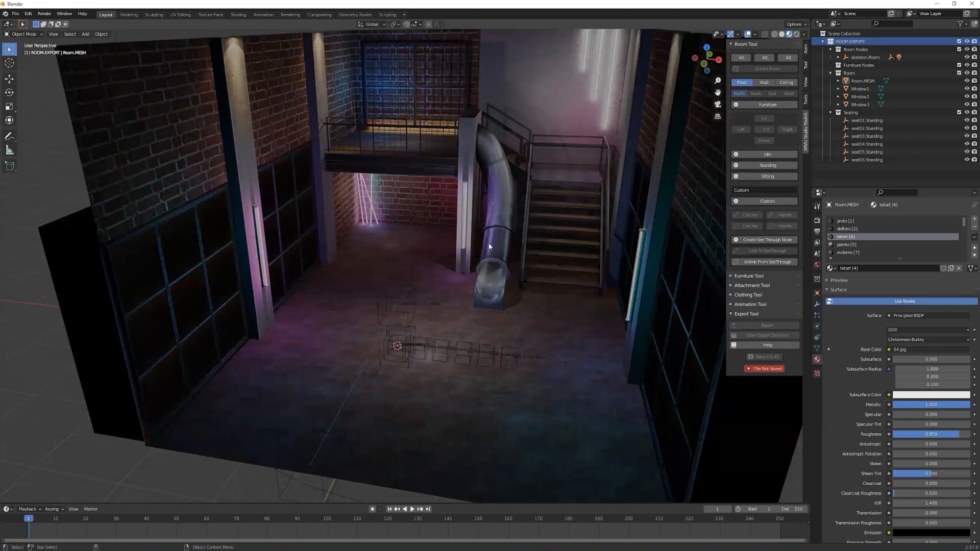
scroll(229, 226, "down", 6)
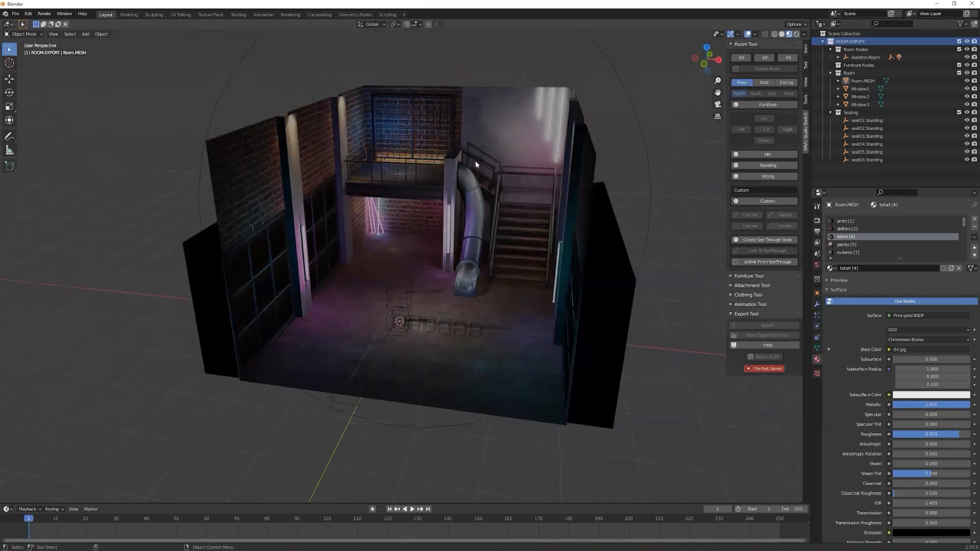
scroll(416, 222, "up", 2)
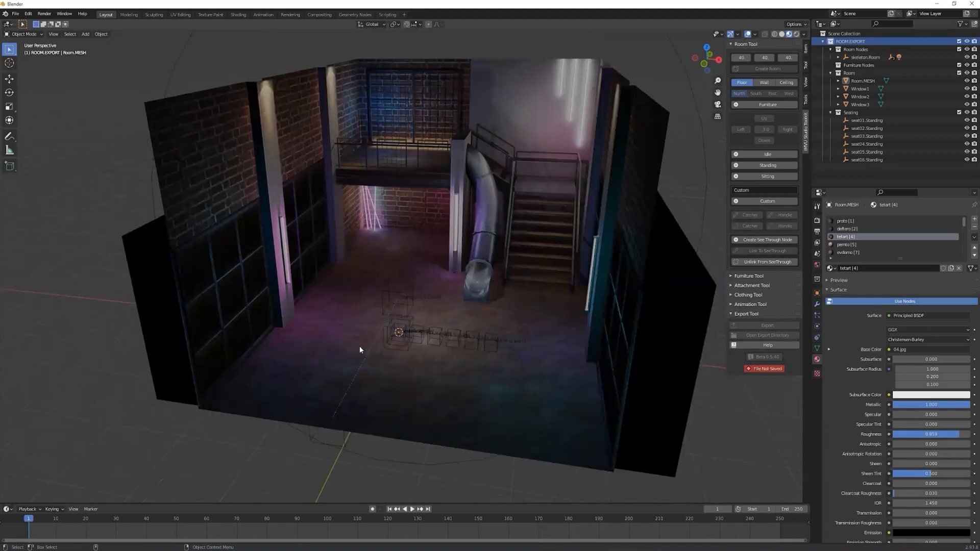